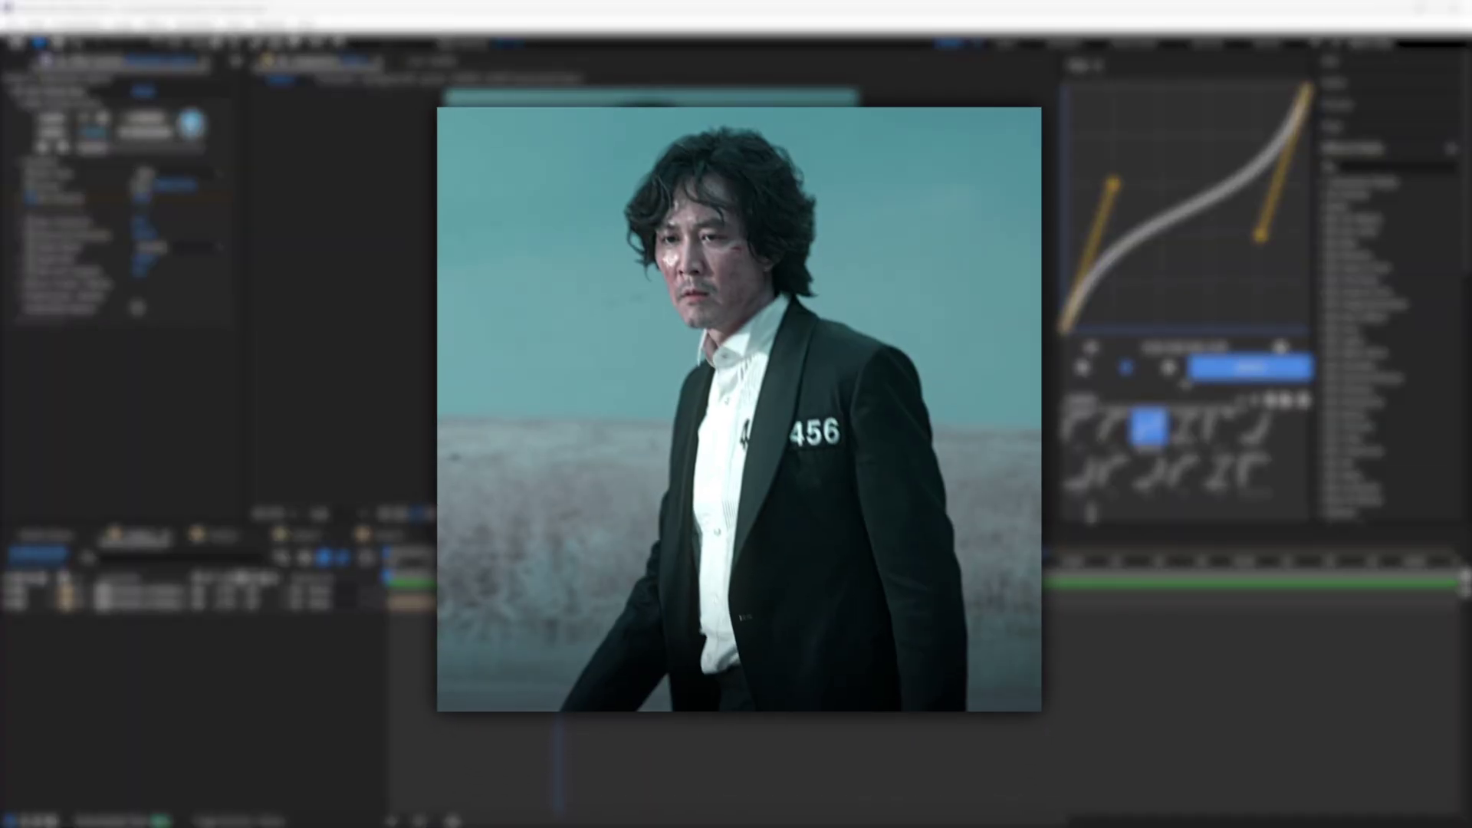
Create a white 1080 × 1080 px solid layer above the clip that begins at 0:00:01:00.
scroll(546, 601, up, 2)
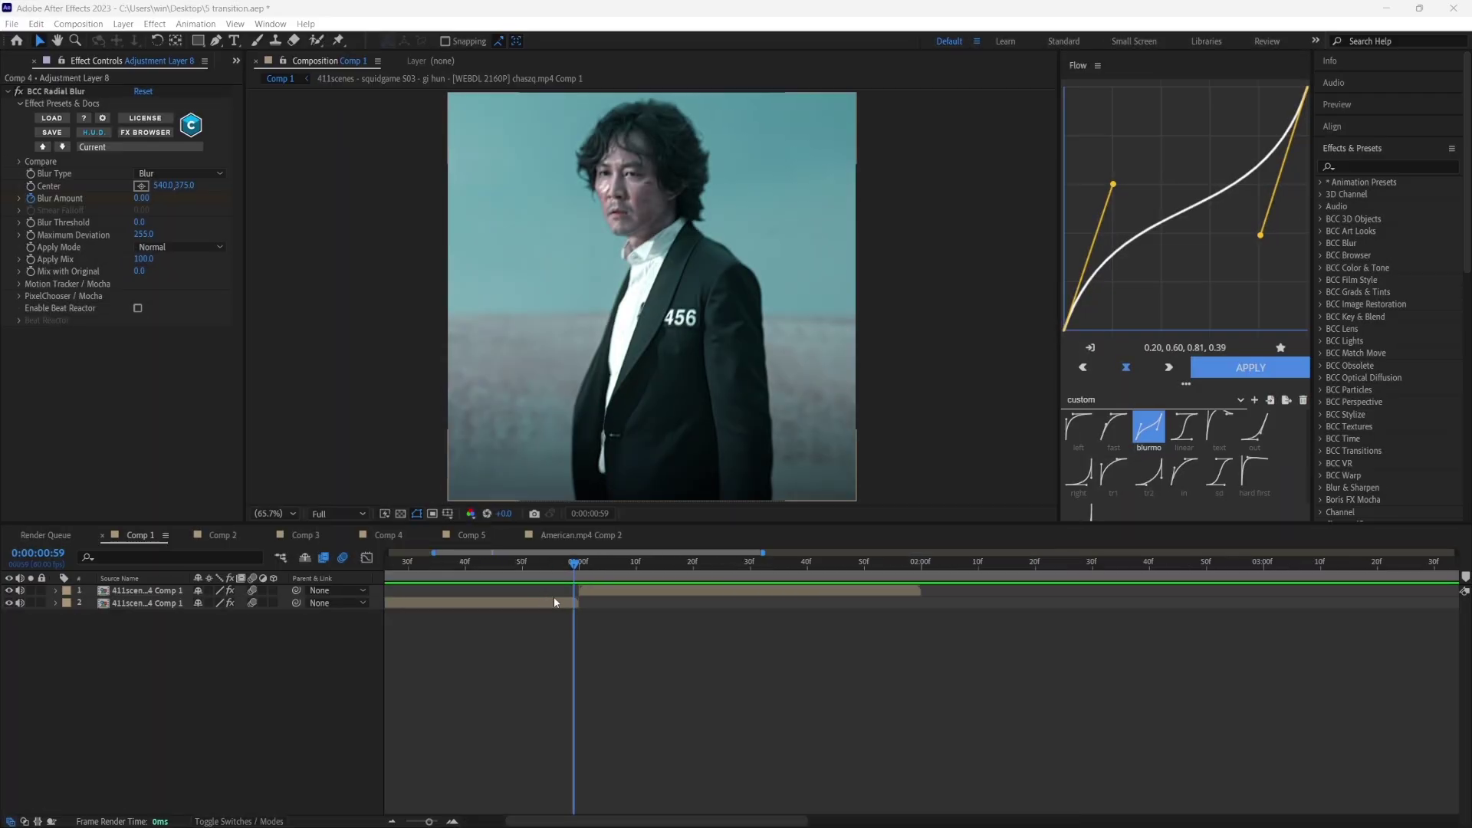
click(599, 570)
click(610, 590)
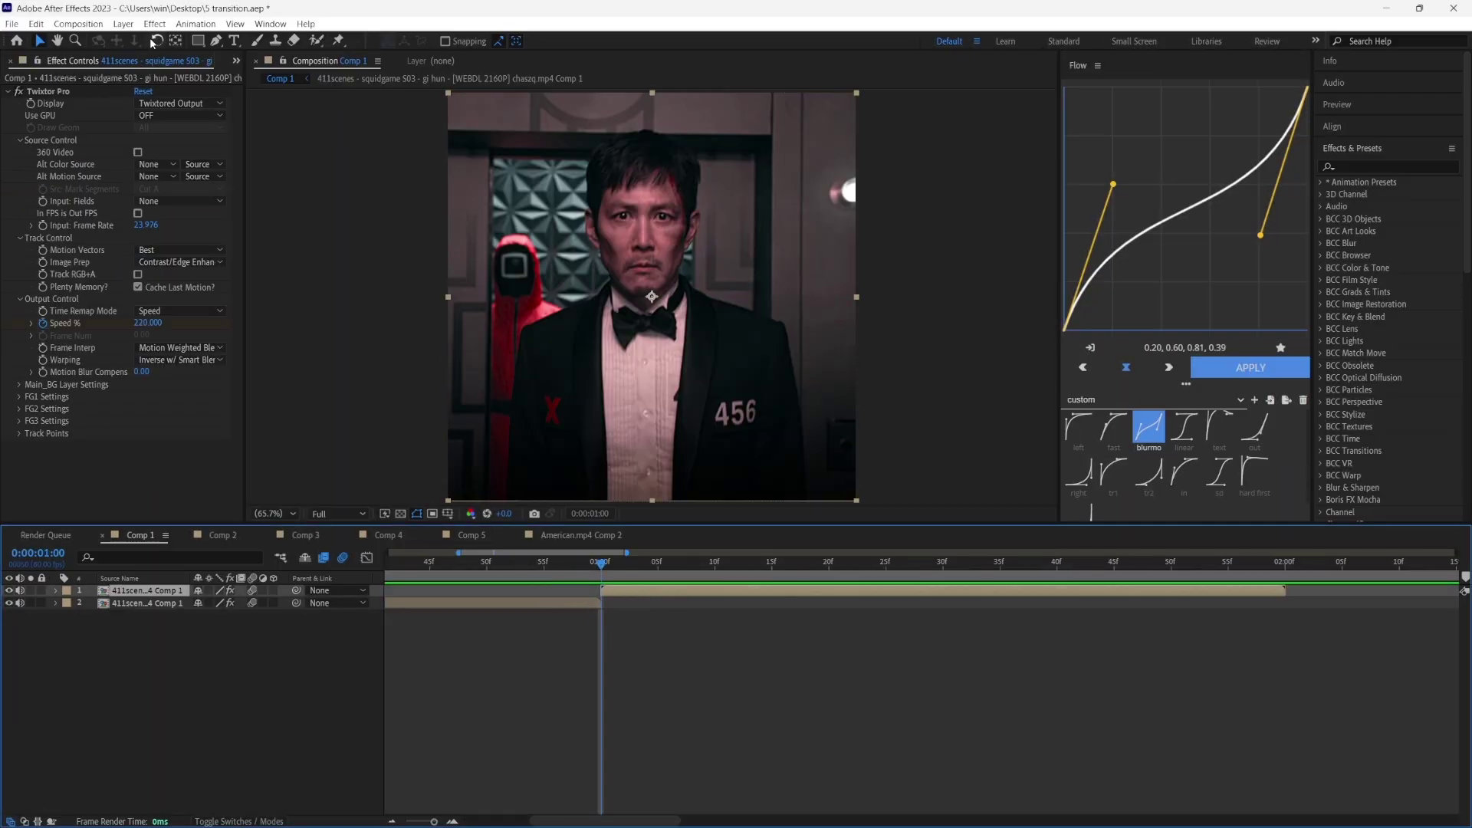
click(123, 24)
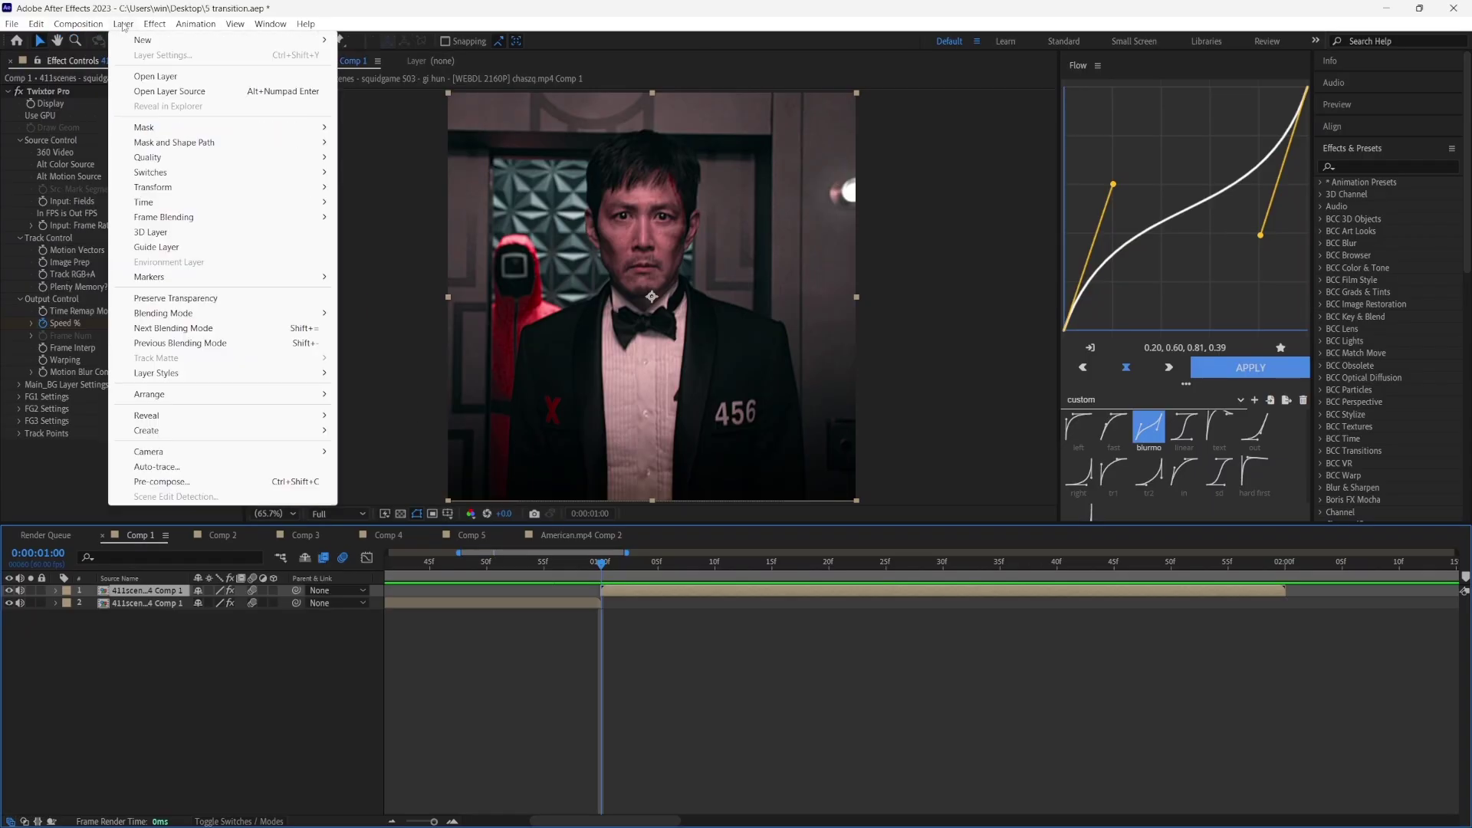
mouse_move(129, 43)
click(376, 55)
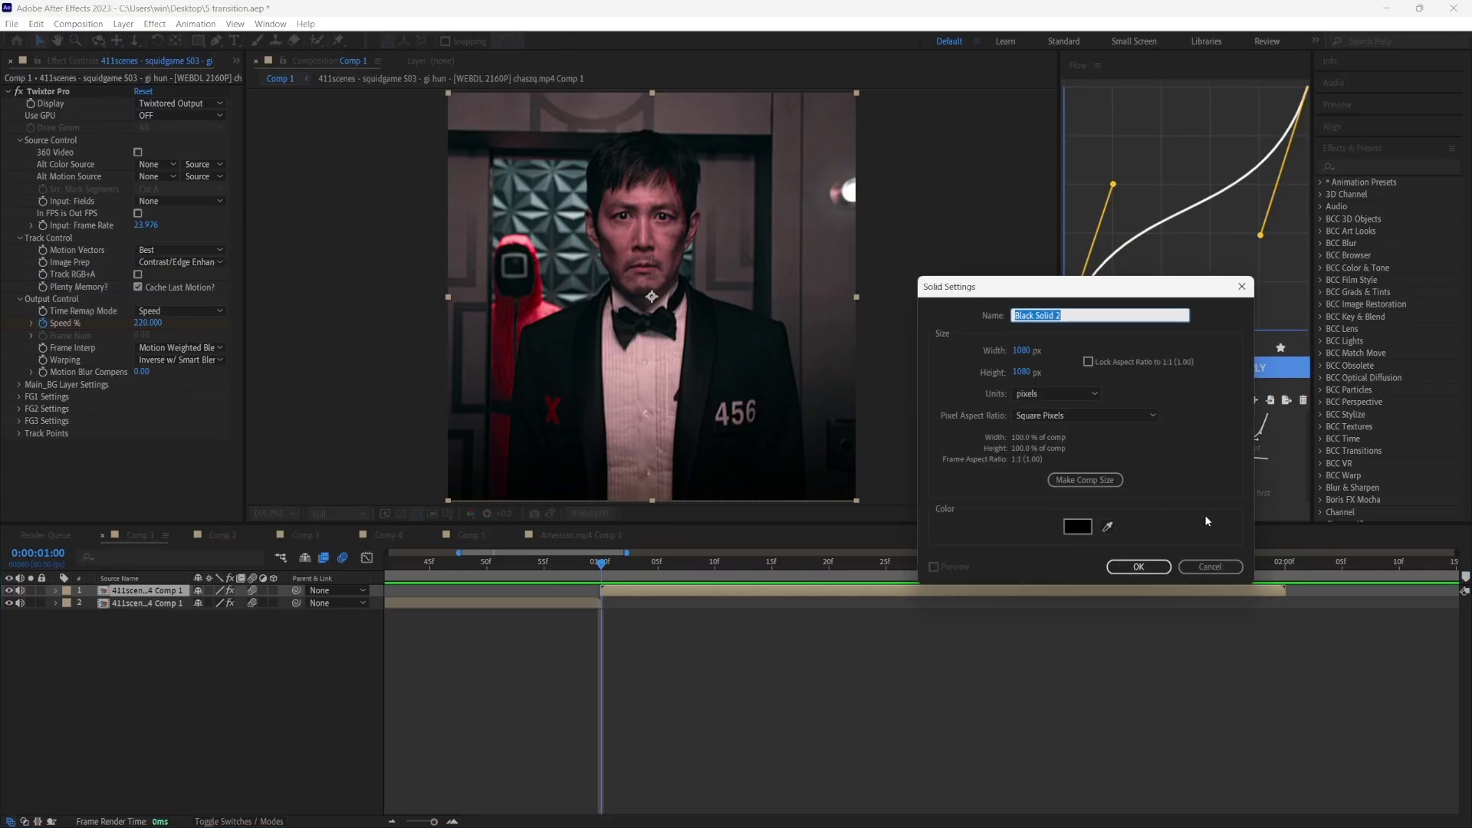
click(1079, 527)
drag(793, 536, 639, 364)
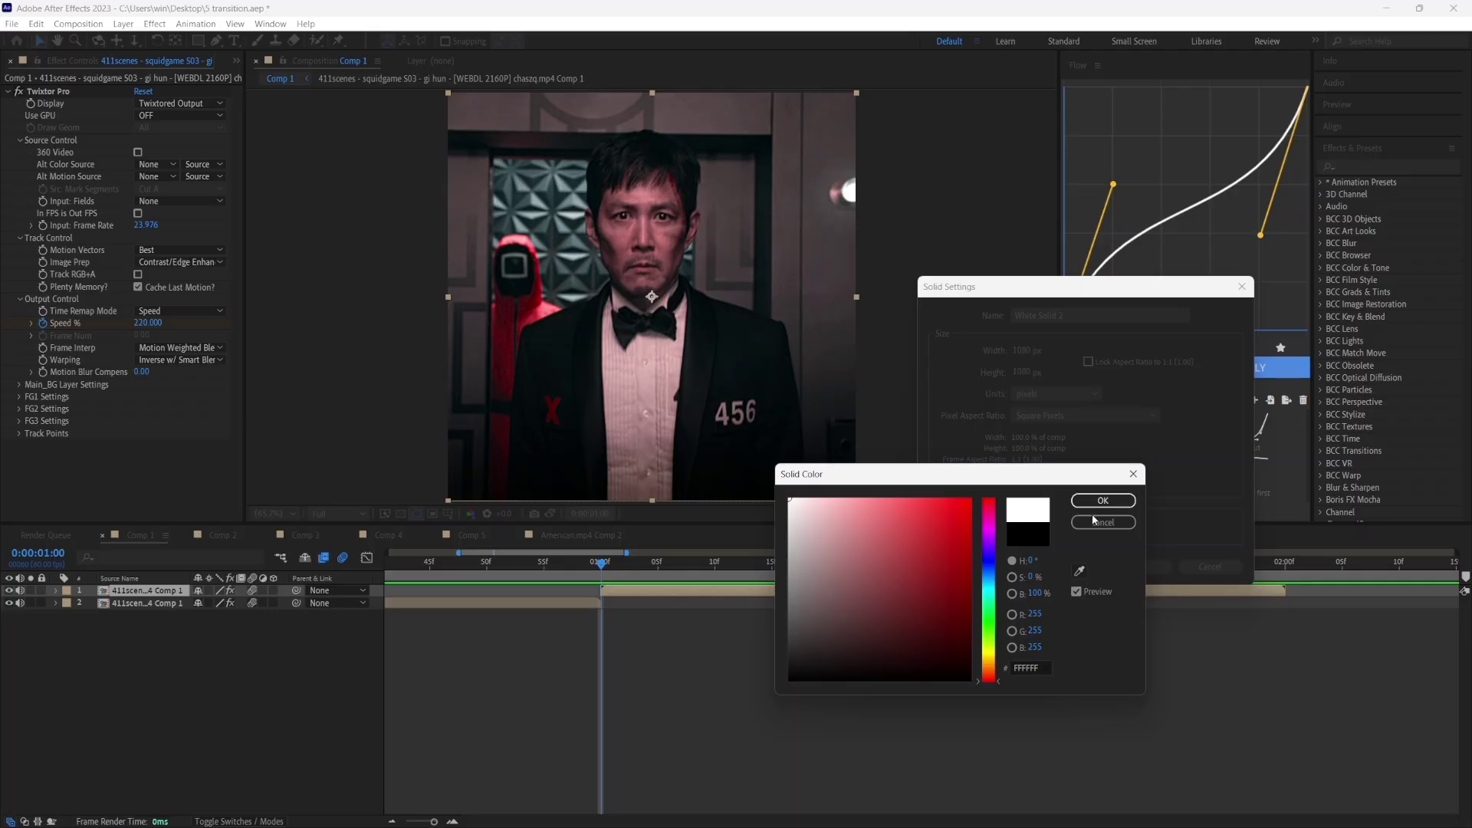
click(1101, 502)
click(1138, 567)
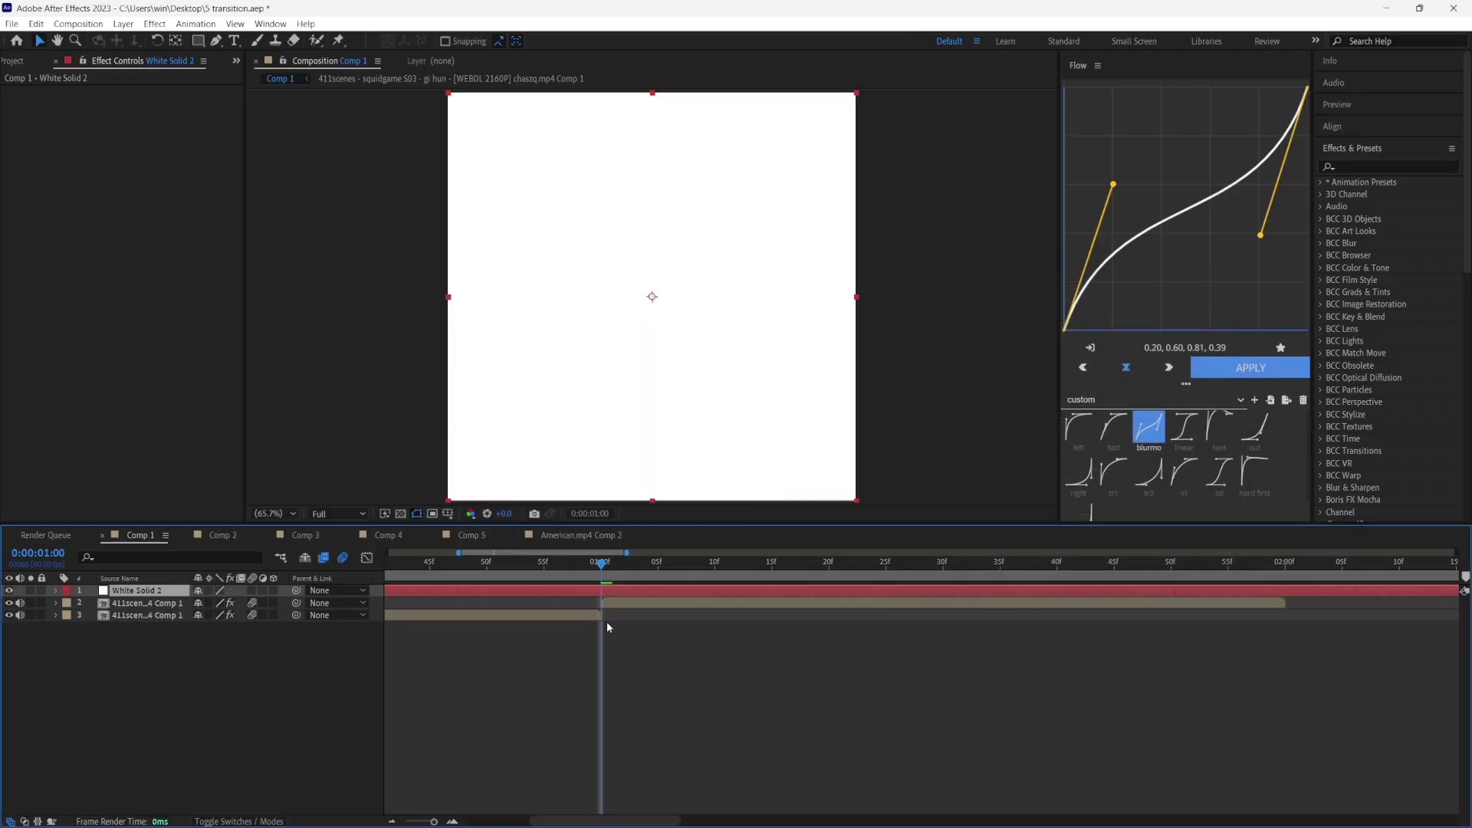
Split the white solid two frames before the cut, at 0:00:00:58, and delete its earlier part.
scroll(515, 592, up, 3)
scroll(720, 599, down, 5)
scroll(693, 587, up, 5)
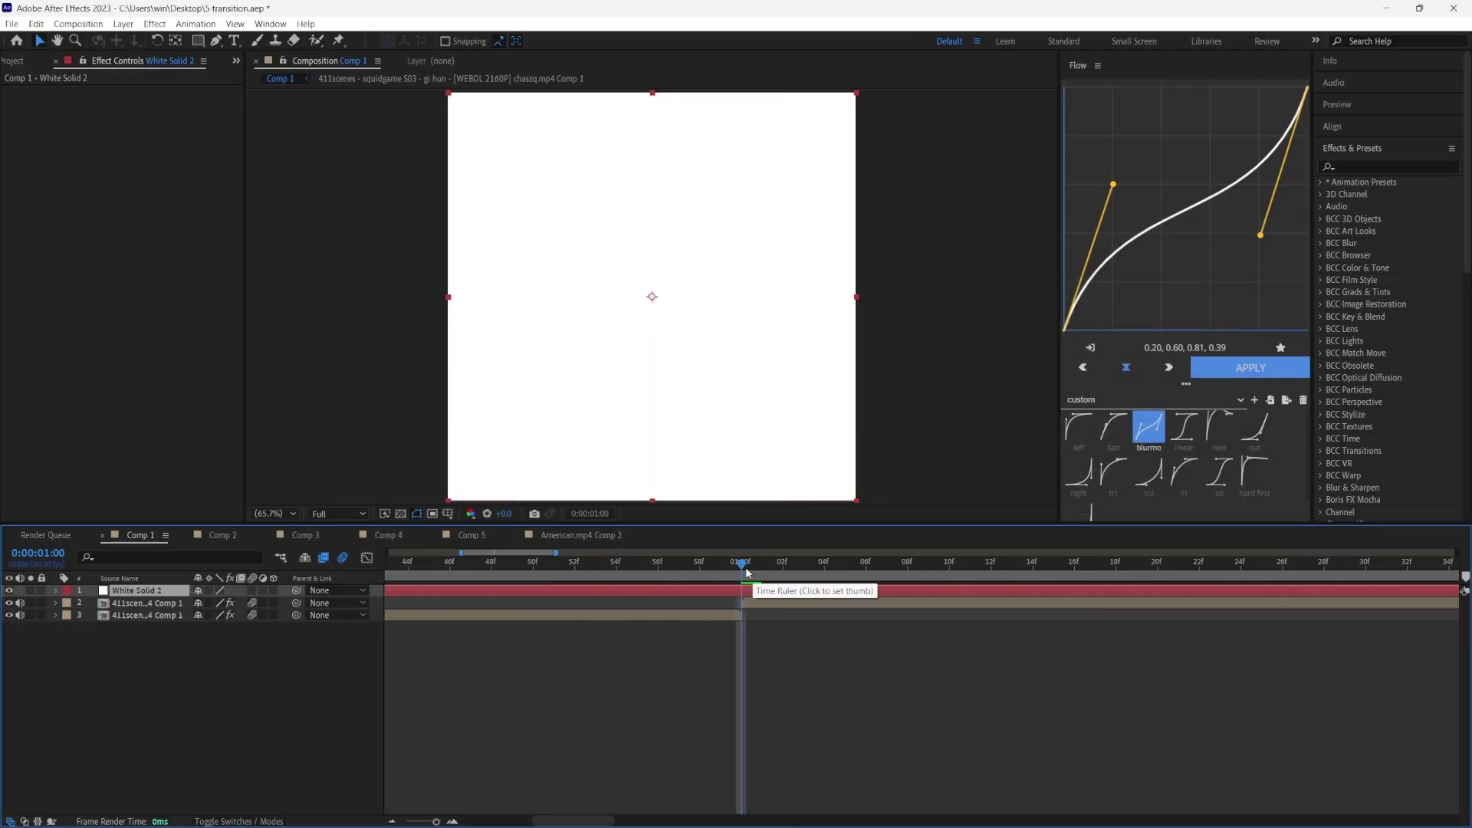
key(Page_Up)
key(Page_Up)
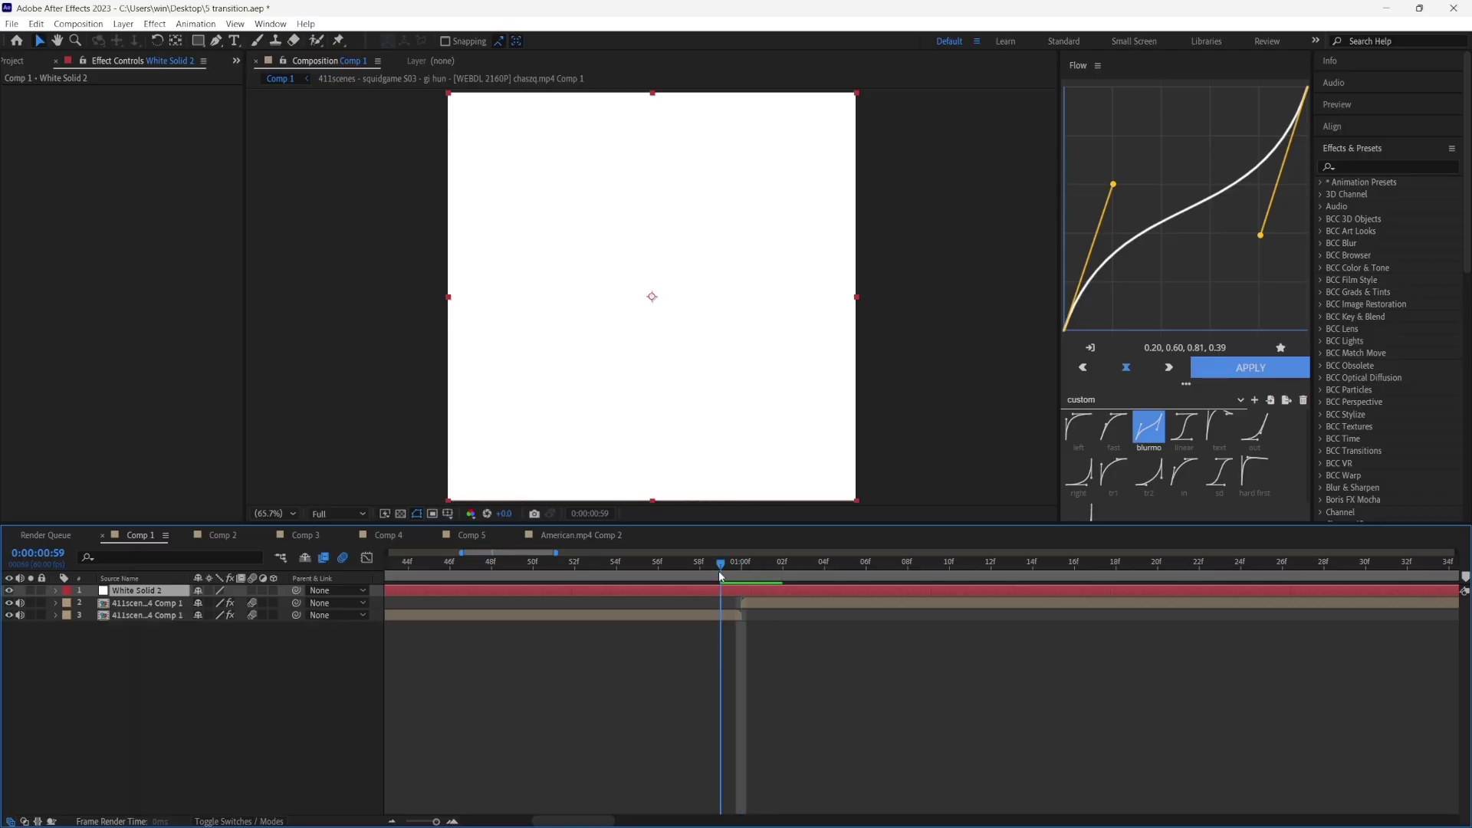
key(ctrl+shift+d)
click(676, 604)
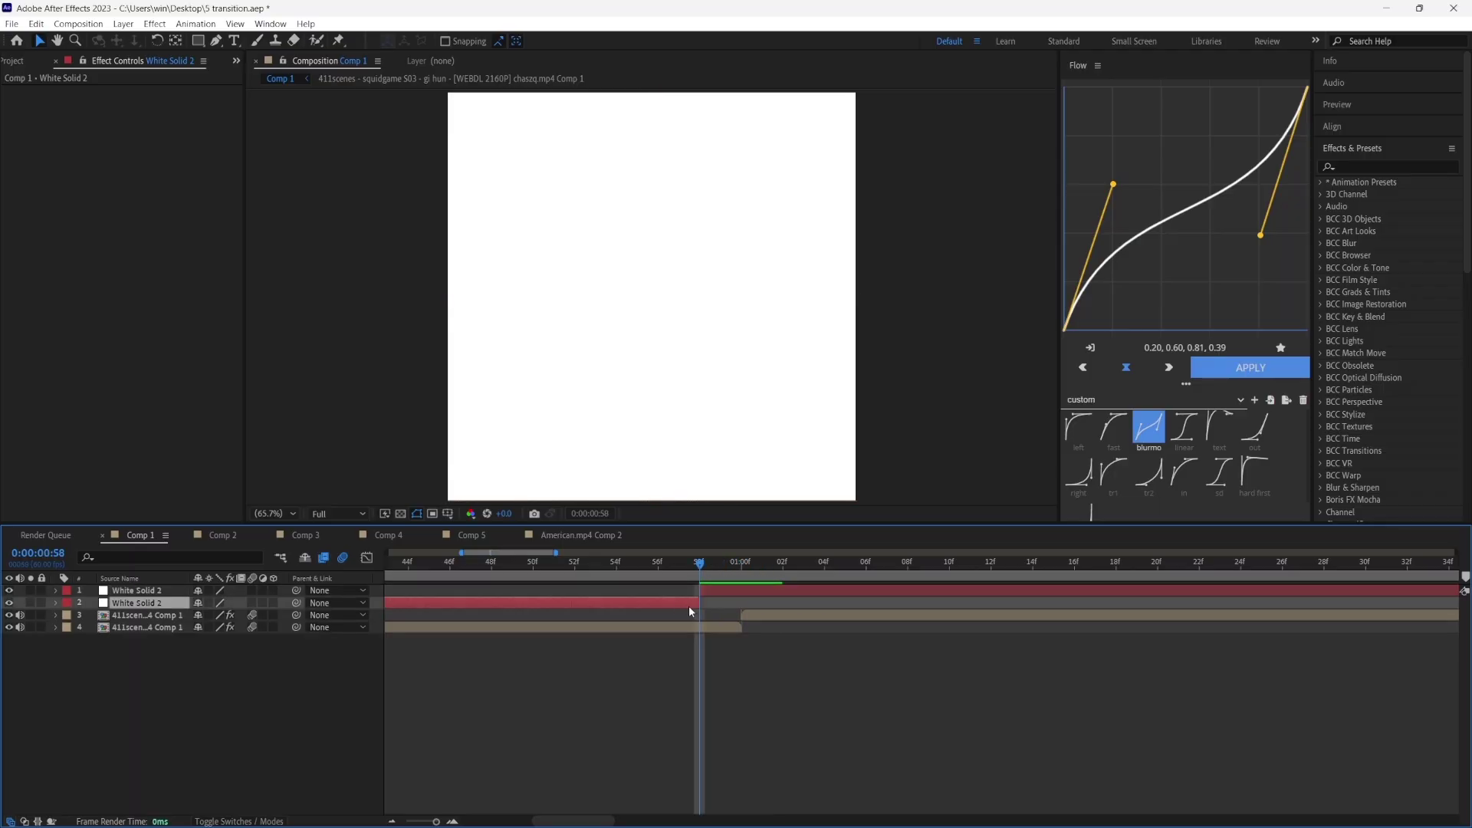
key(Delete)
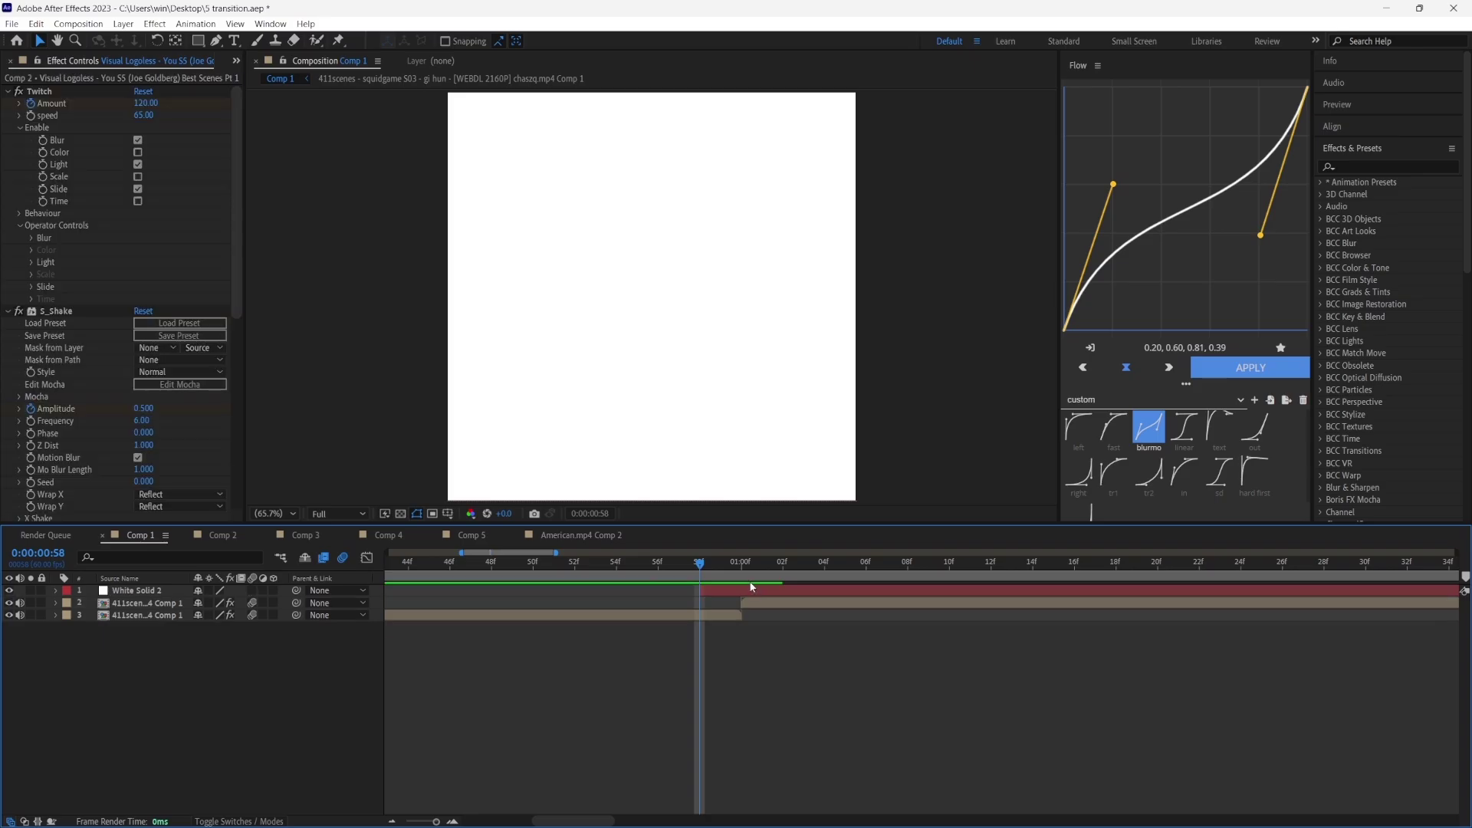
Split the white solid at the cut, 0:00:01:00, and remove the part after it.
key(Page_Down)
key(Page_Down)
click(753, 591)
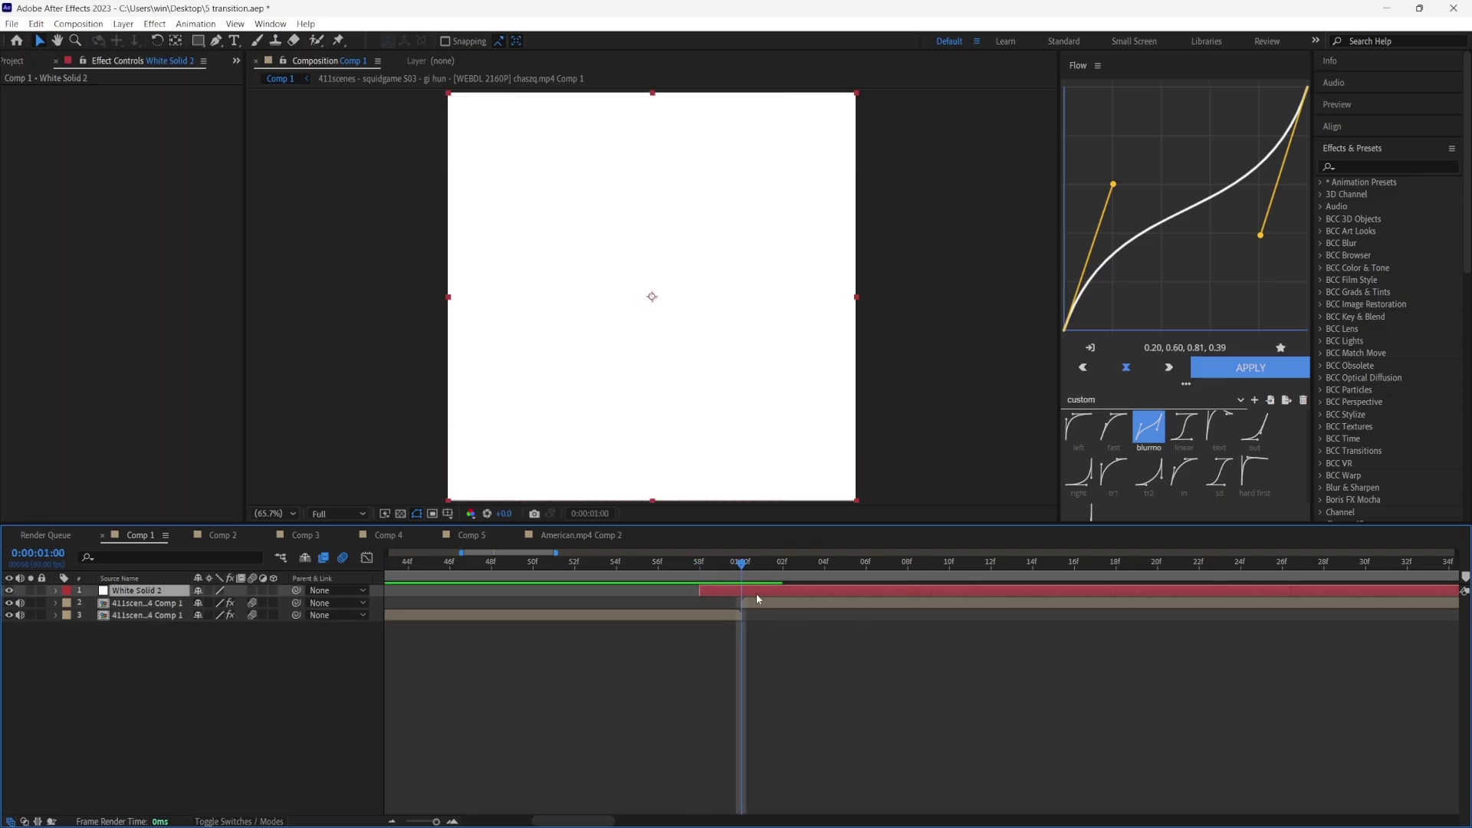
key(ctrl+shift+d)
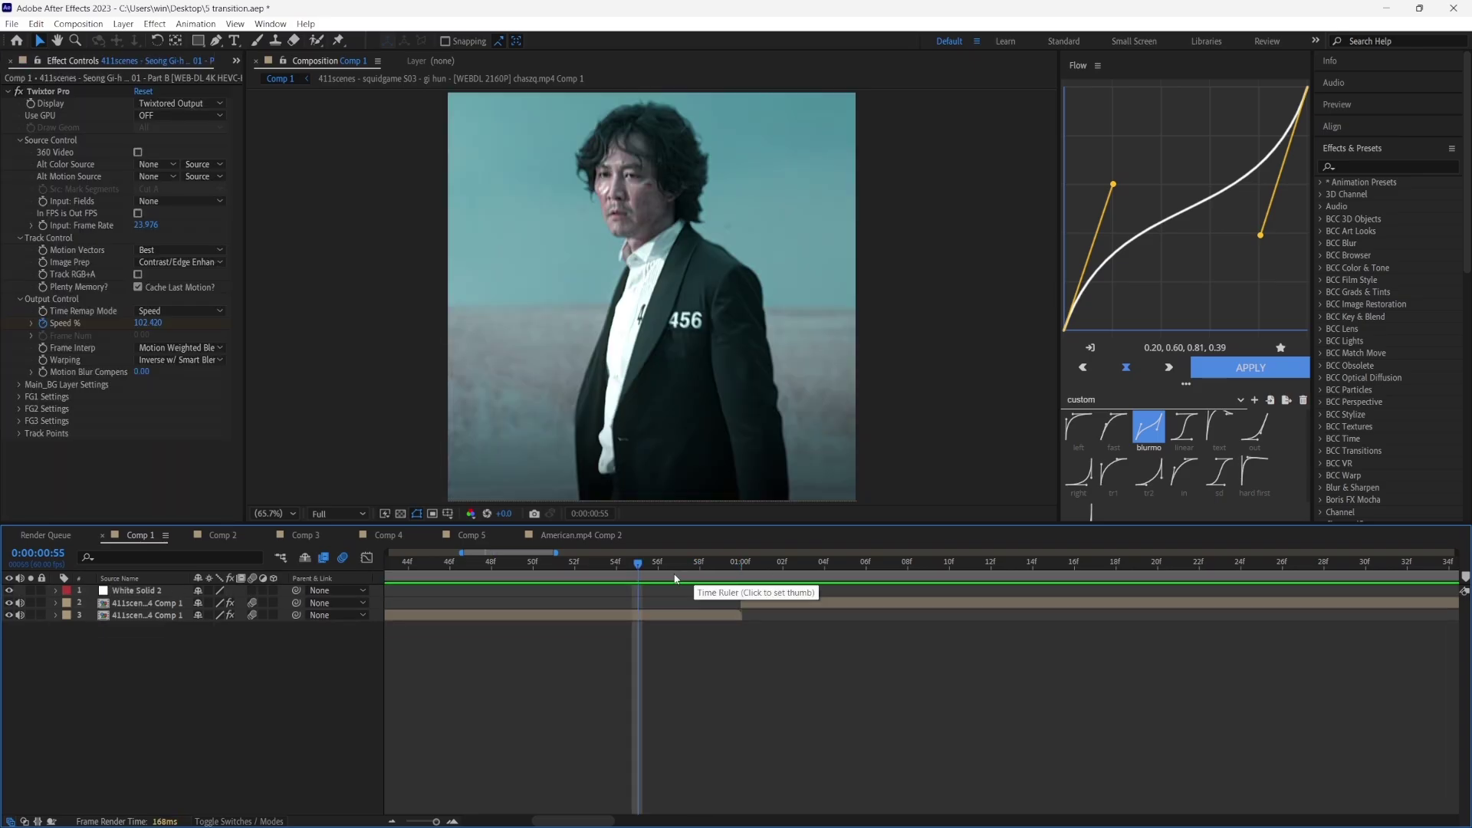
Set the white solid's scale to 50% horizontally and 100% vertically, and align it to the composition's left edge.
drag(676, 579, 717, 578)
click(713, 591)
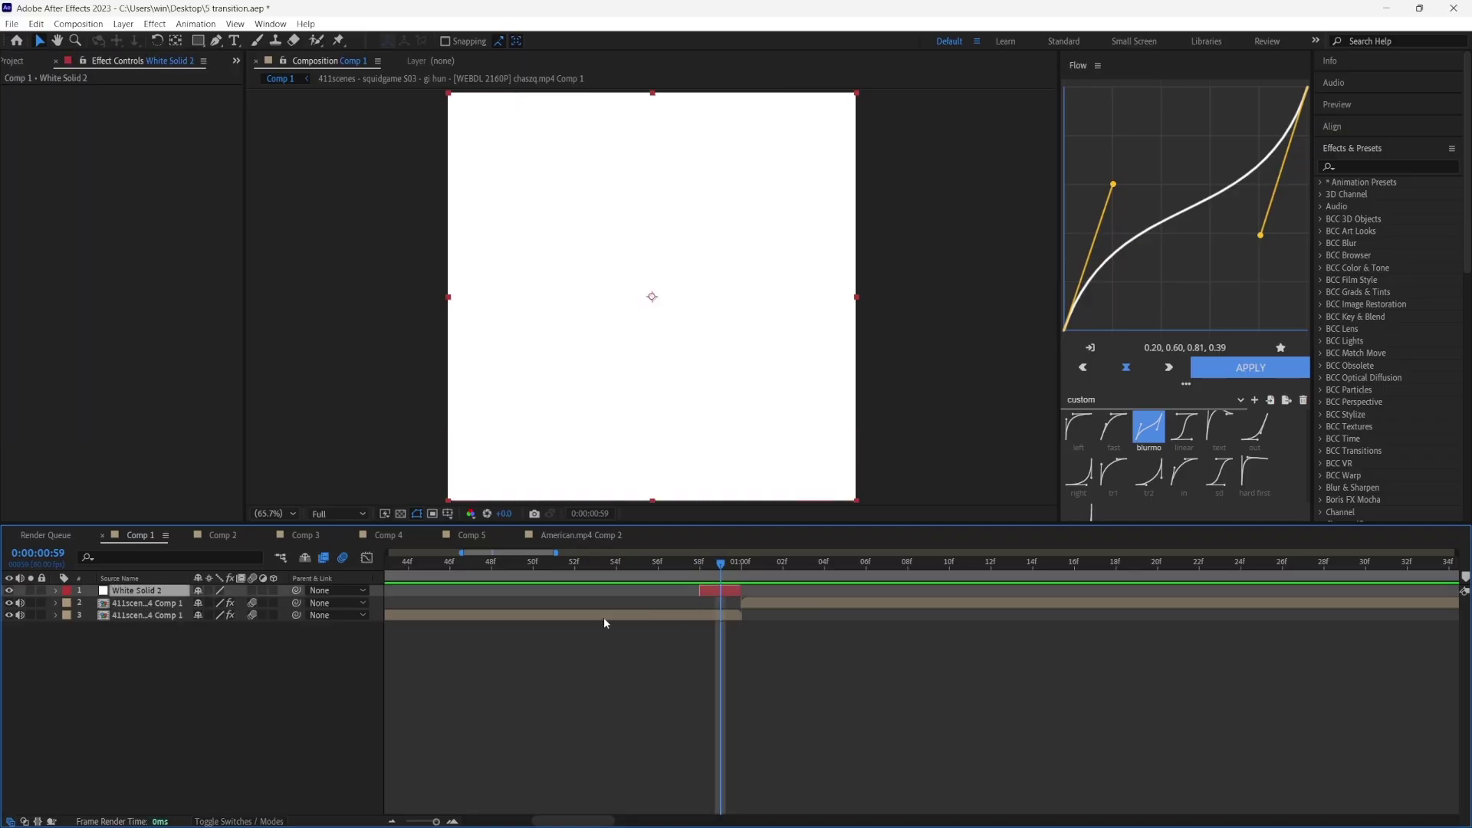
key(s)
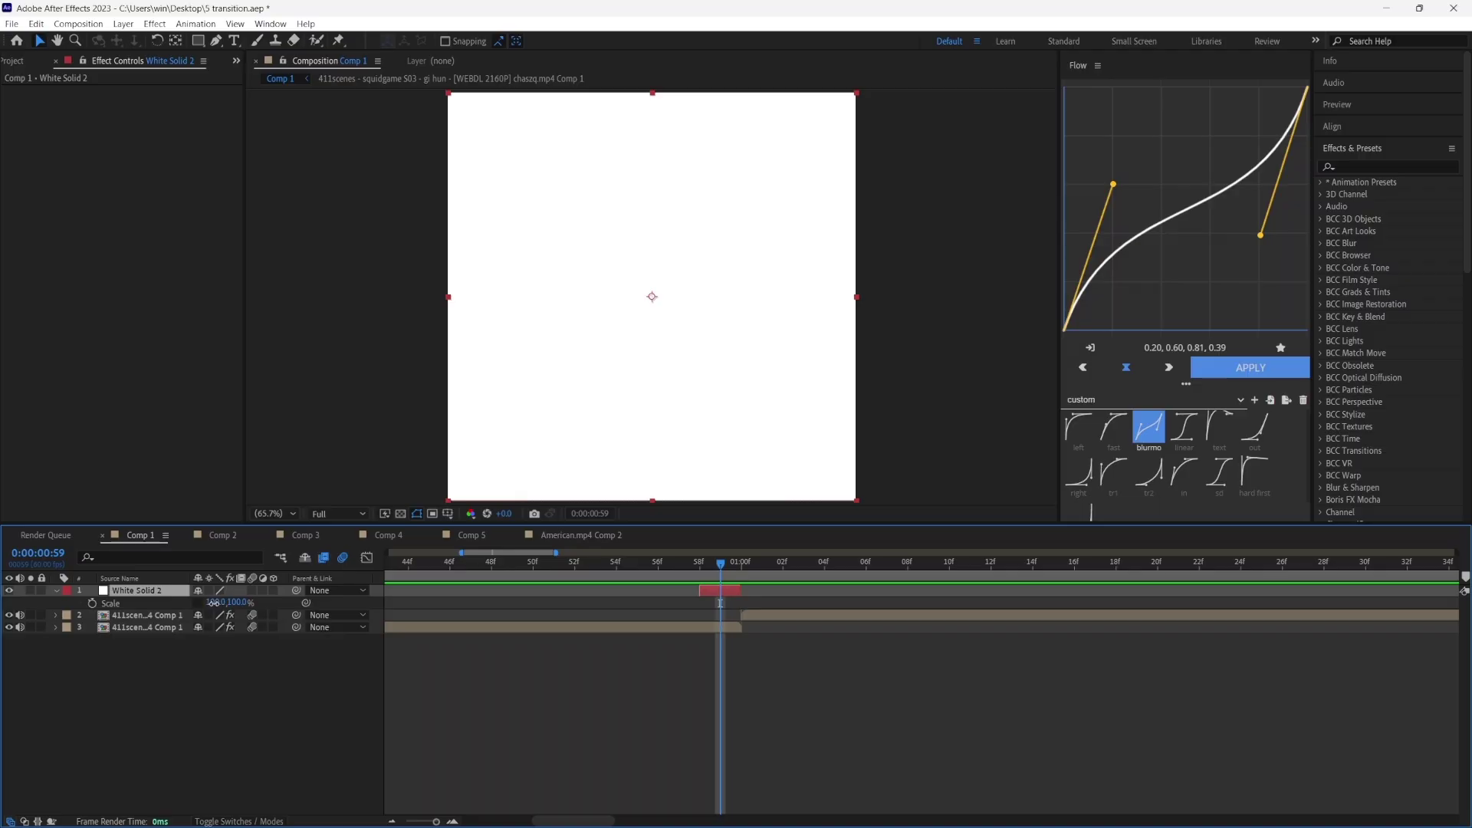
click(214, 602)
text(50)
key(Return)
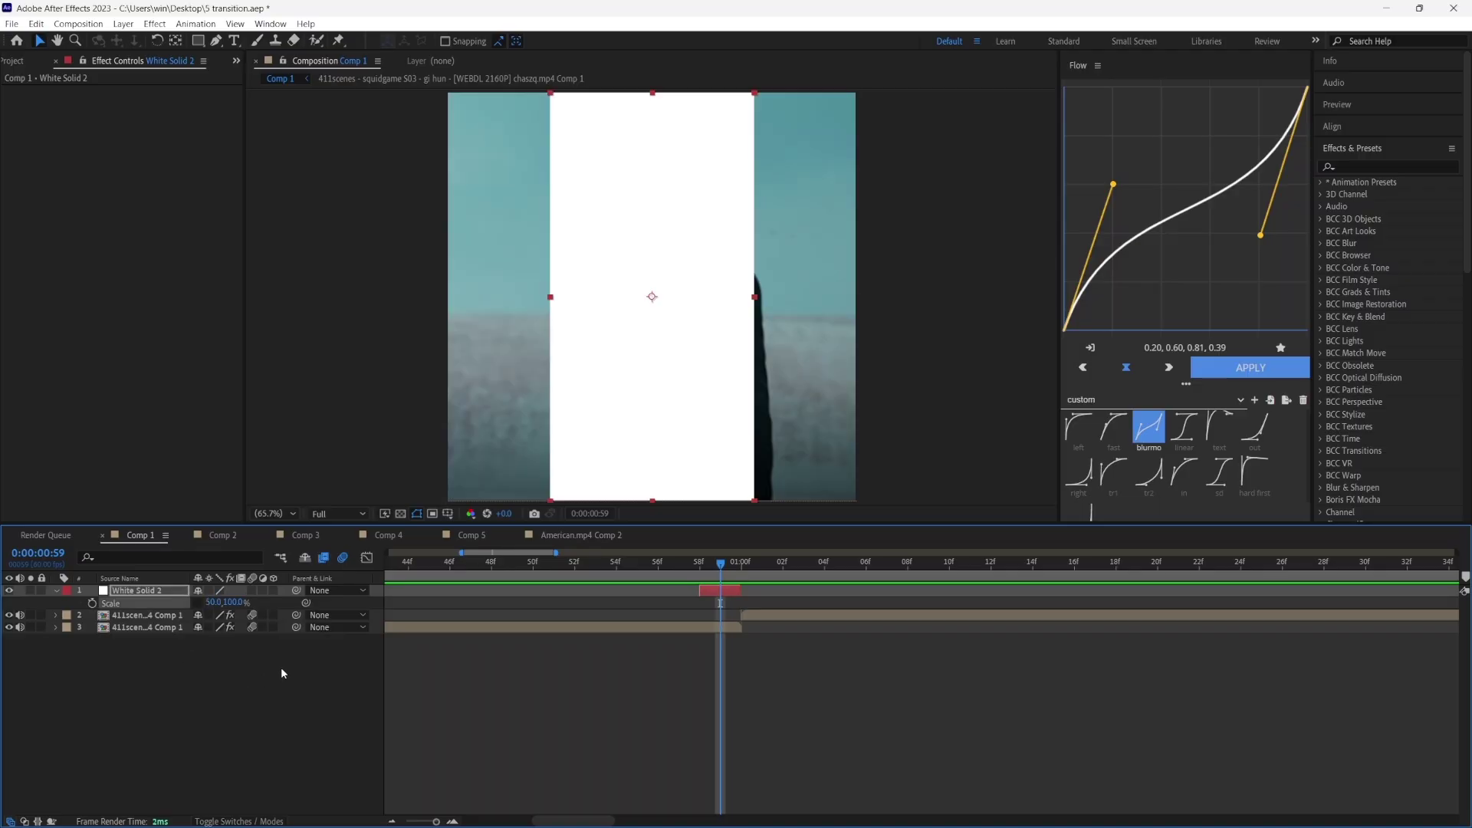
click(1366, 131)
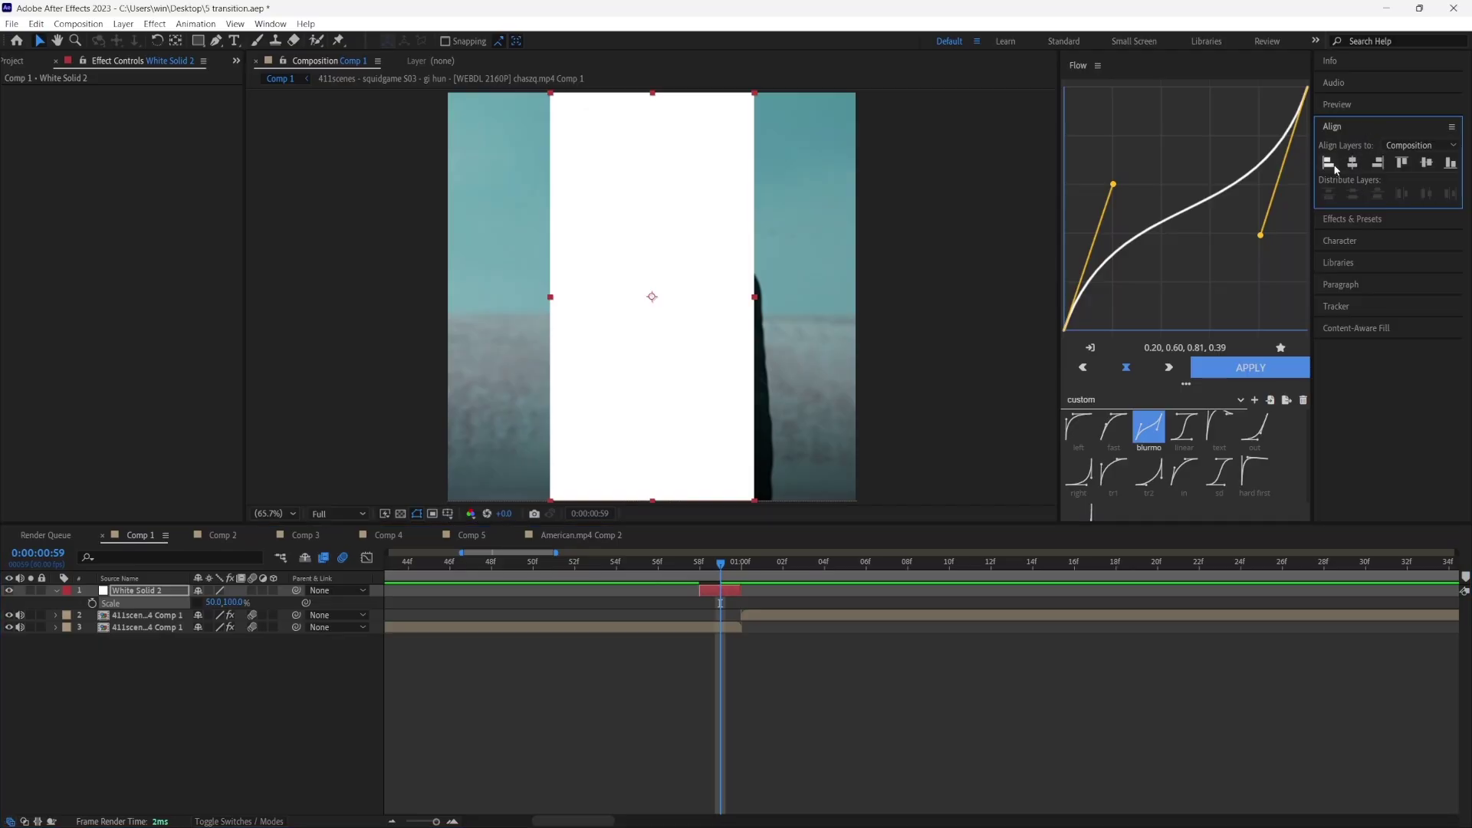
click(1328, 164)
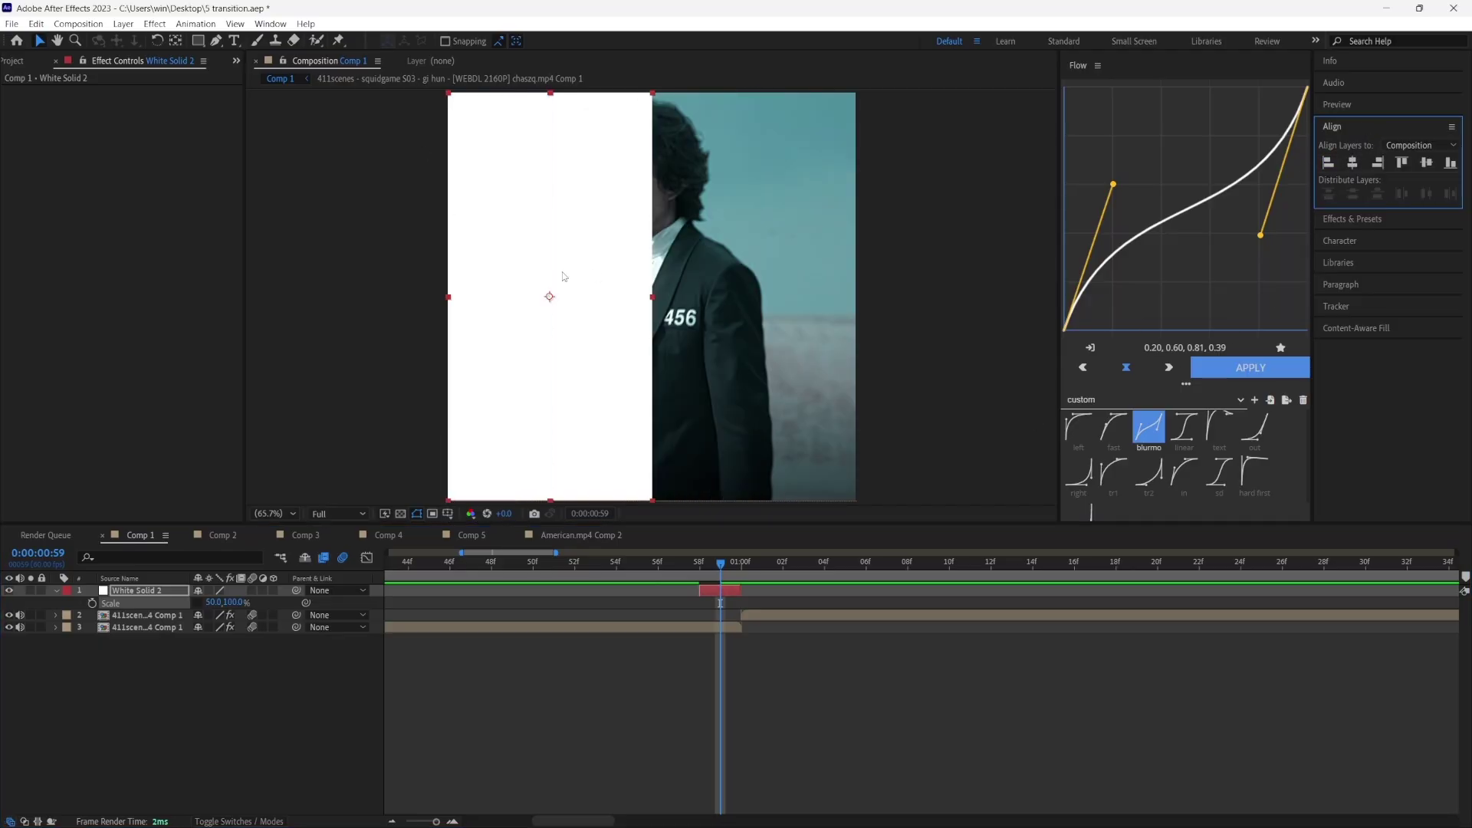
Duplicate the half-width white solid and move the copy so it starts at the cut, 0:00:01:00.
click(695, 656)
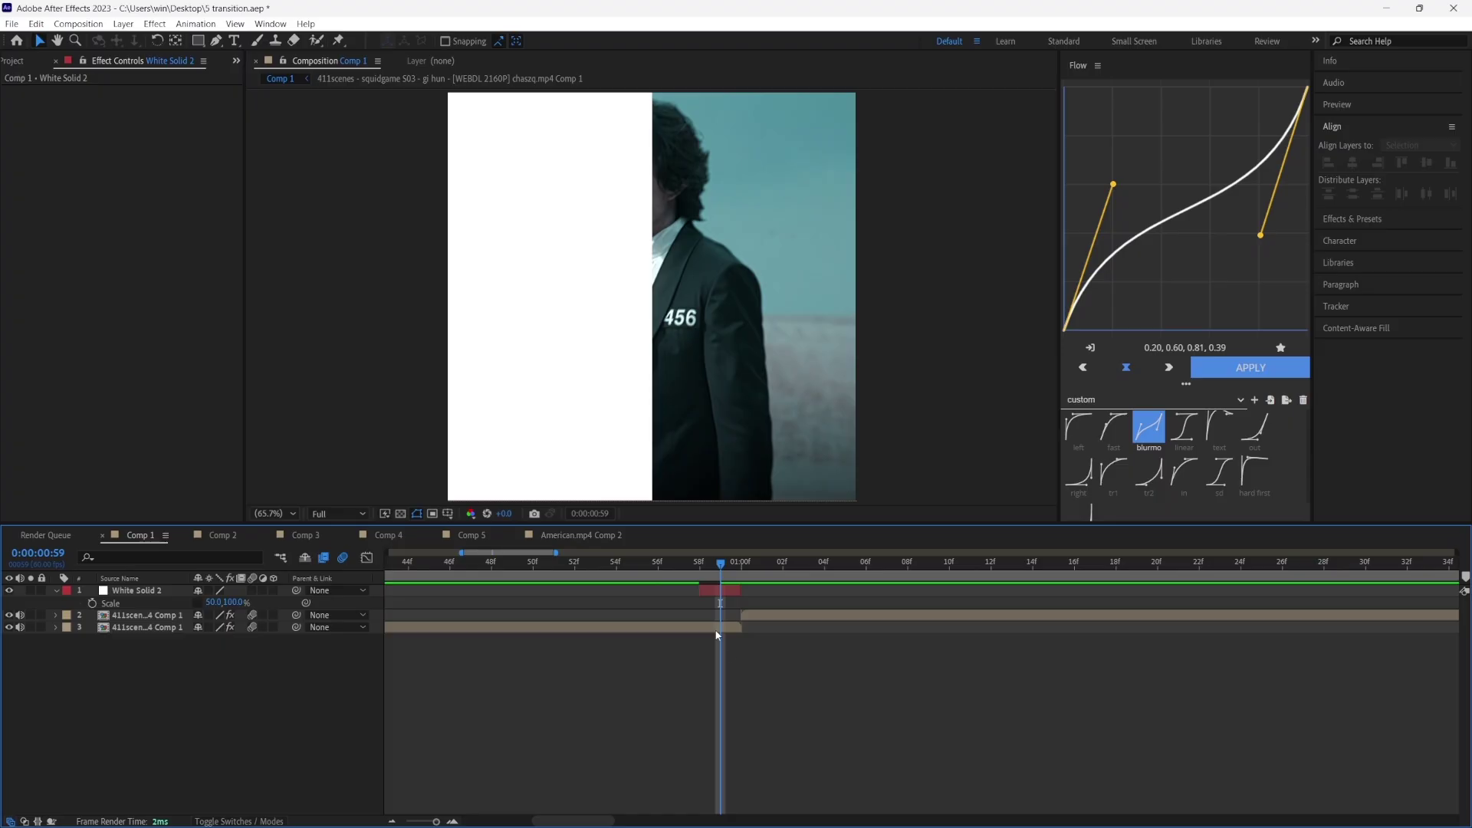
click(725, 591)
key(ctrl+d)
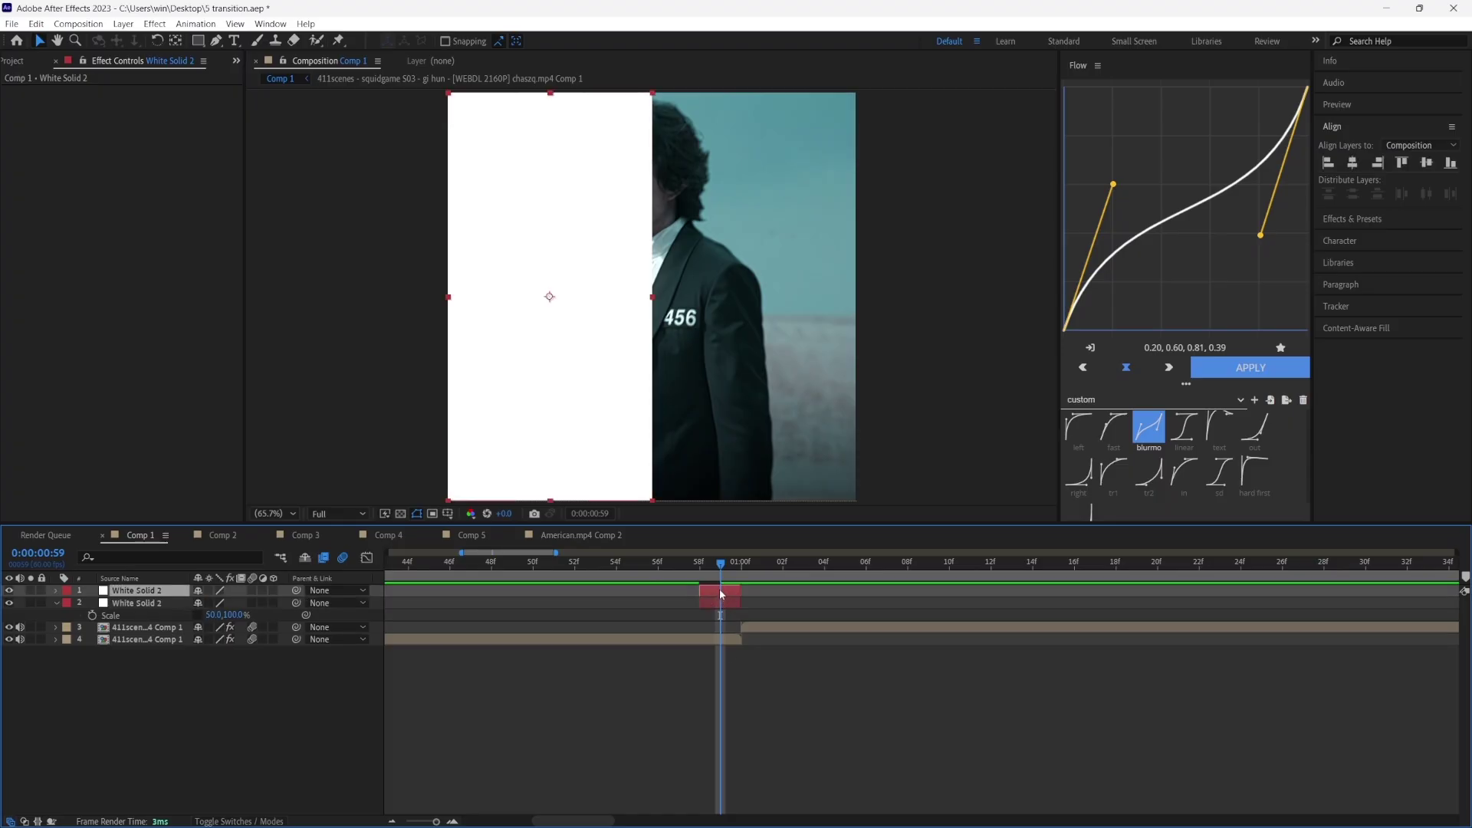
key(Page_Down)
drag(719, 588, 766, 591)
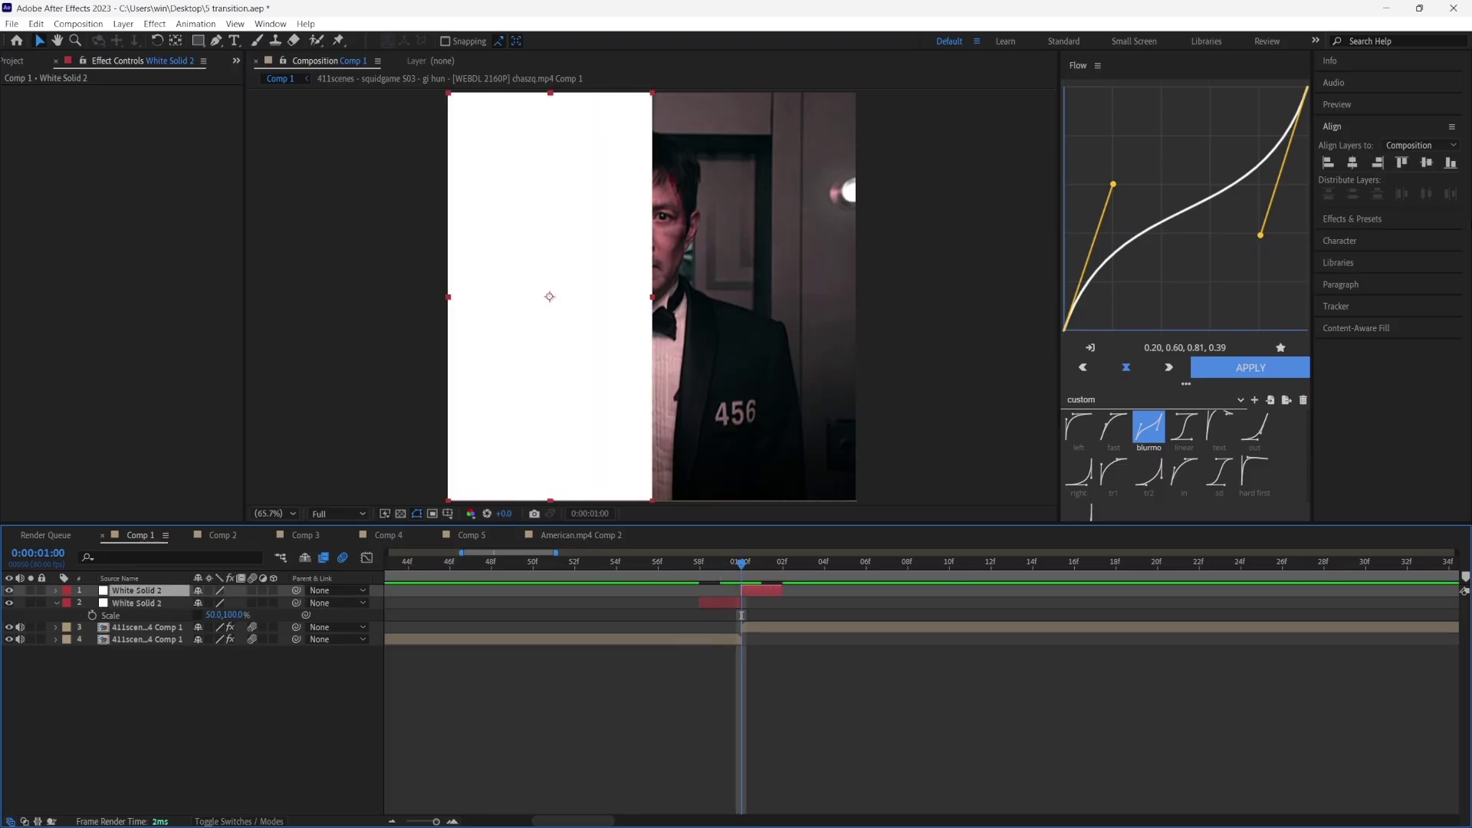
Align the duplicated solid to the composition's right edge and scrub through the frames before the cut.
click(1377, 162)
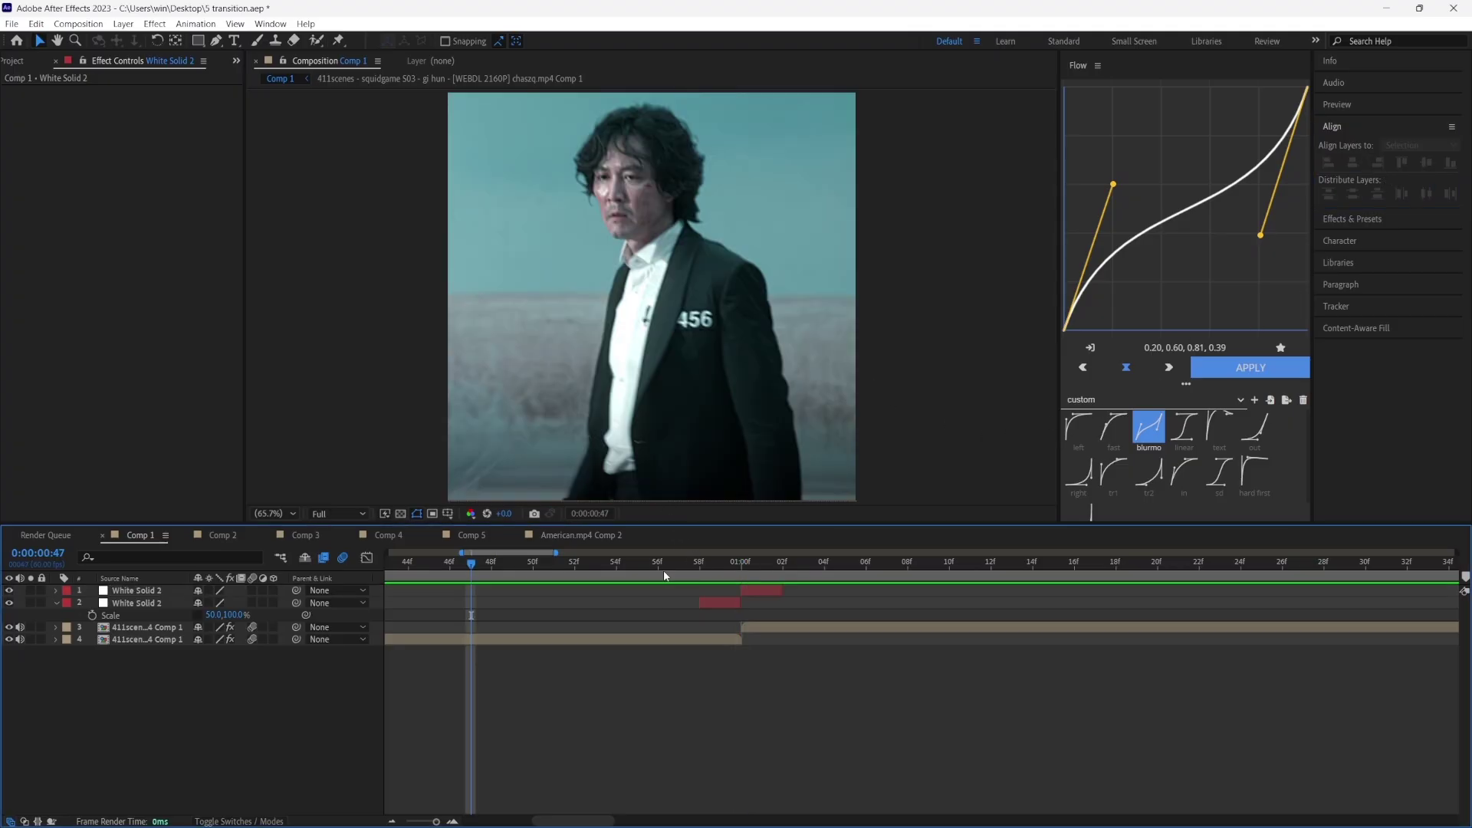
drag(664, 569, 588, 588)
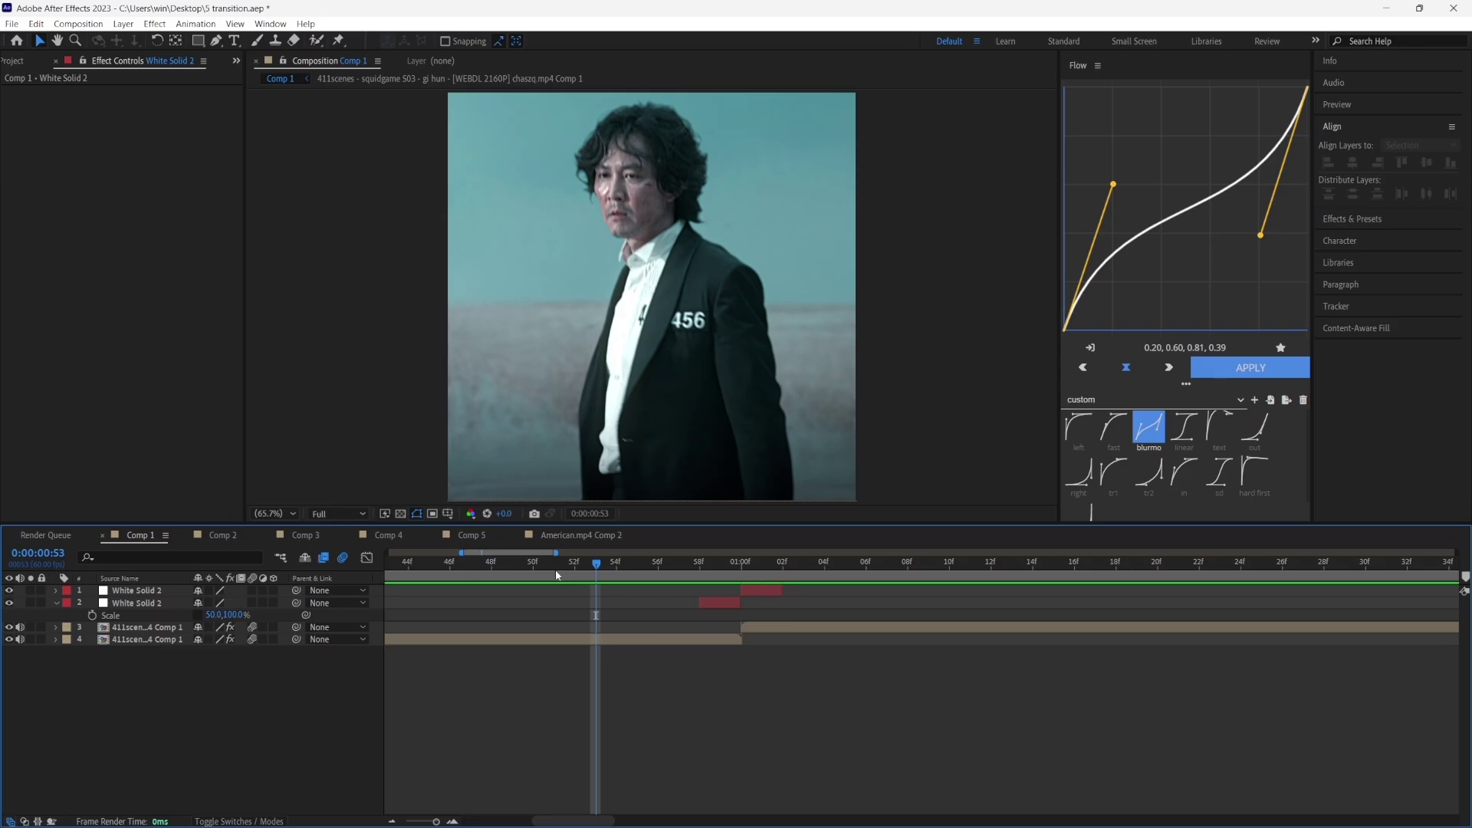
click(659, 579)
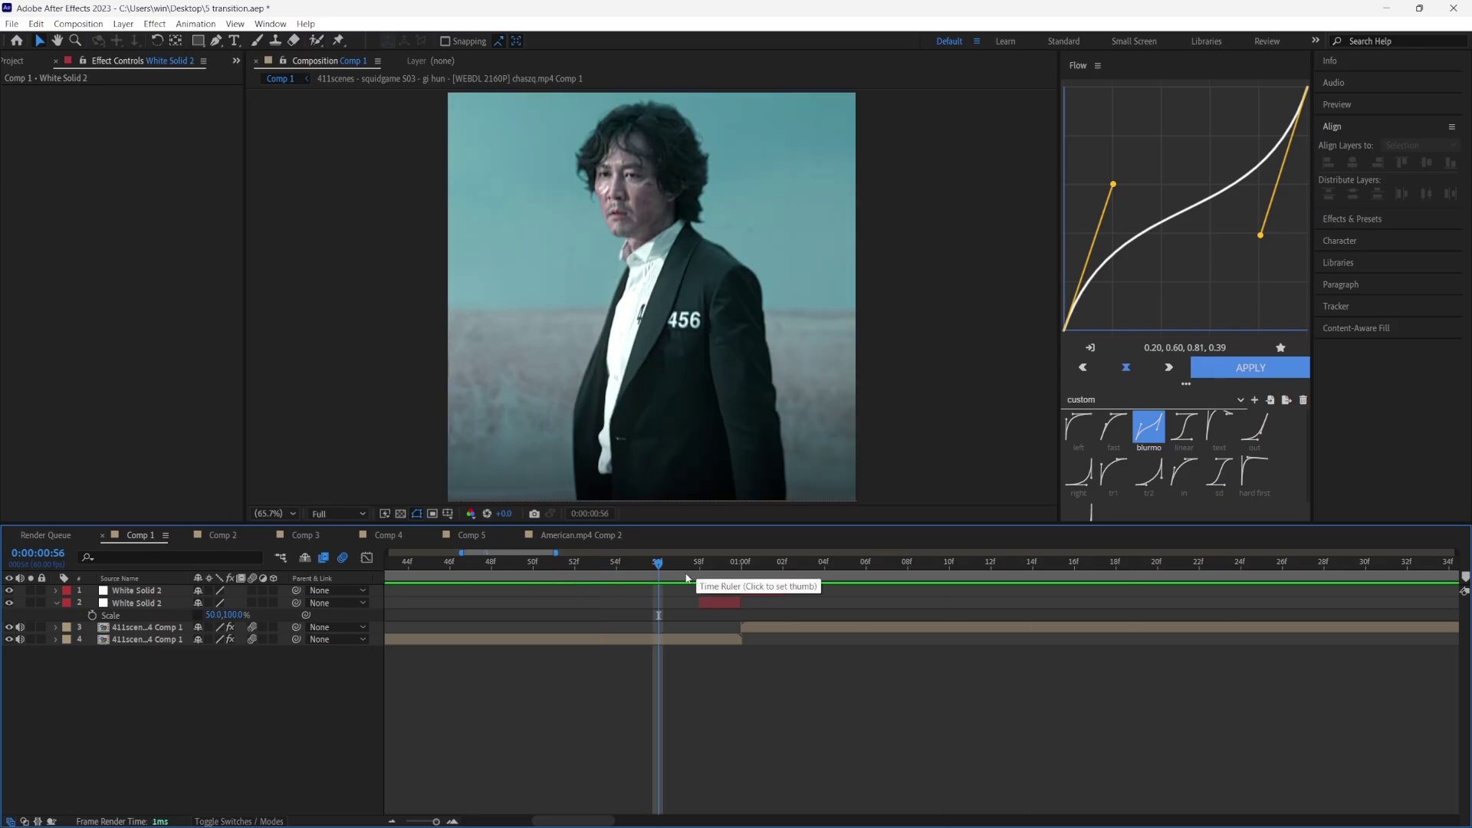
Add a new adjustment layer directly above the two video clips and below the white solids.
click(759, 627)
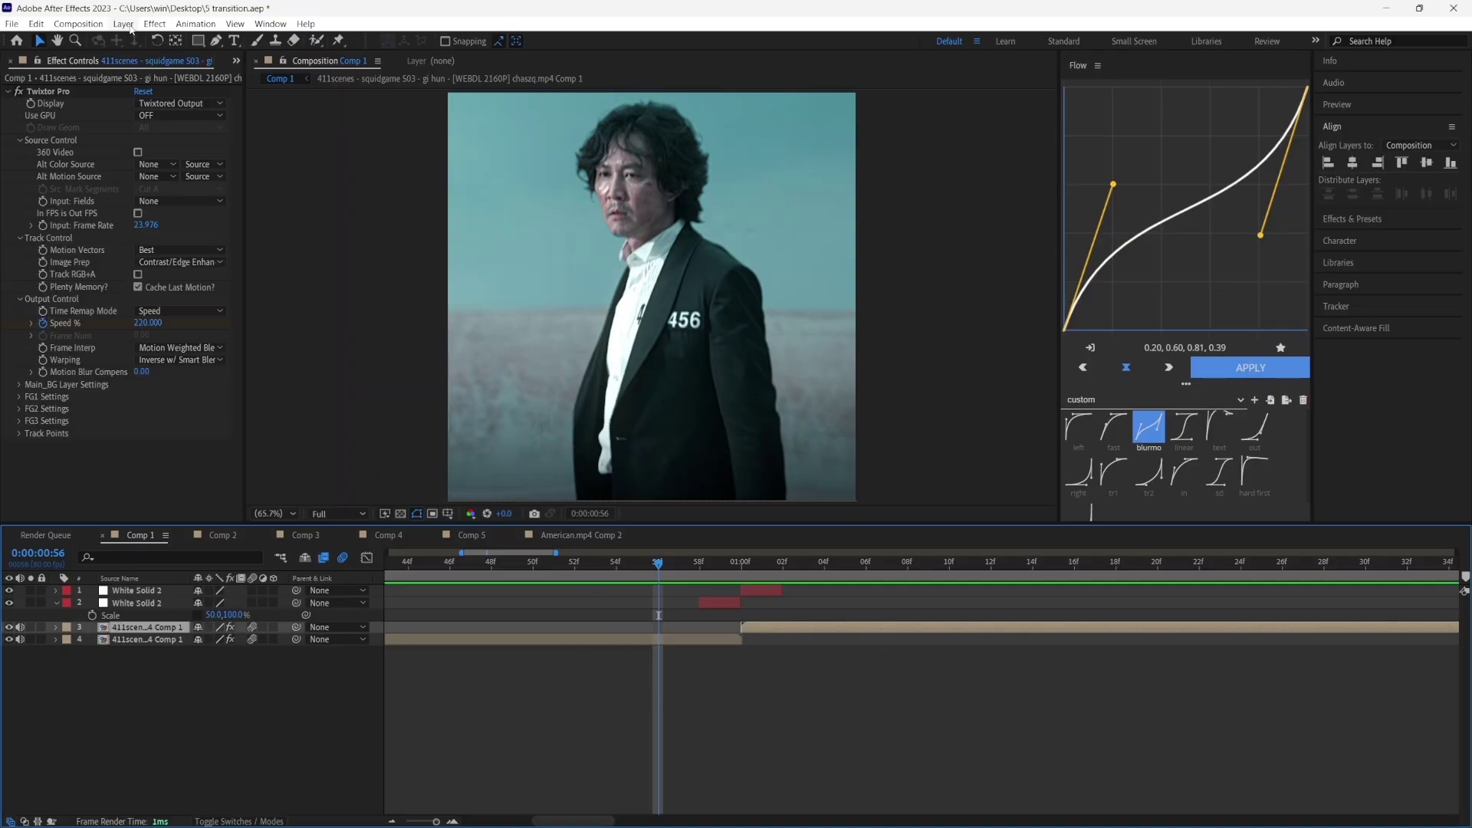
click(125, 25)
mouse_move(148, 43)
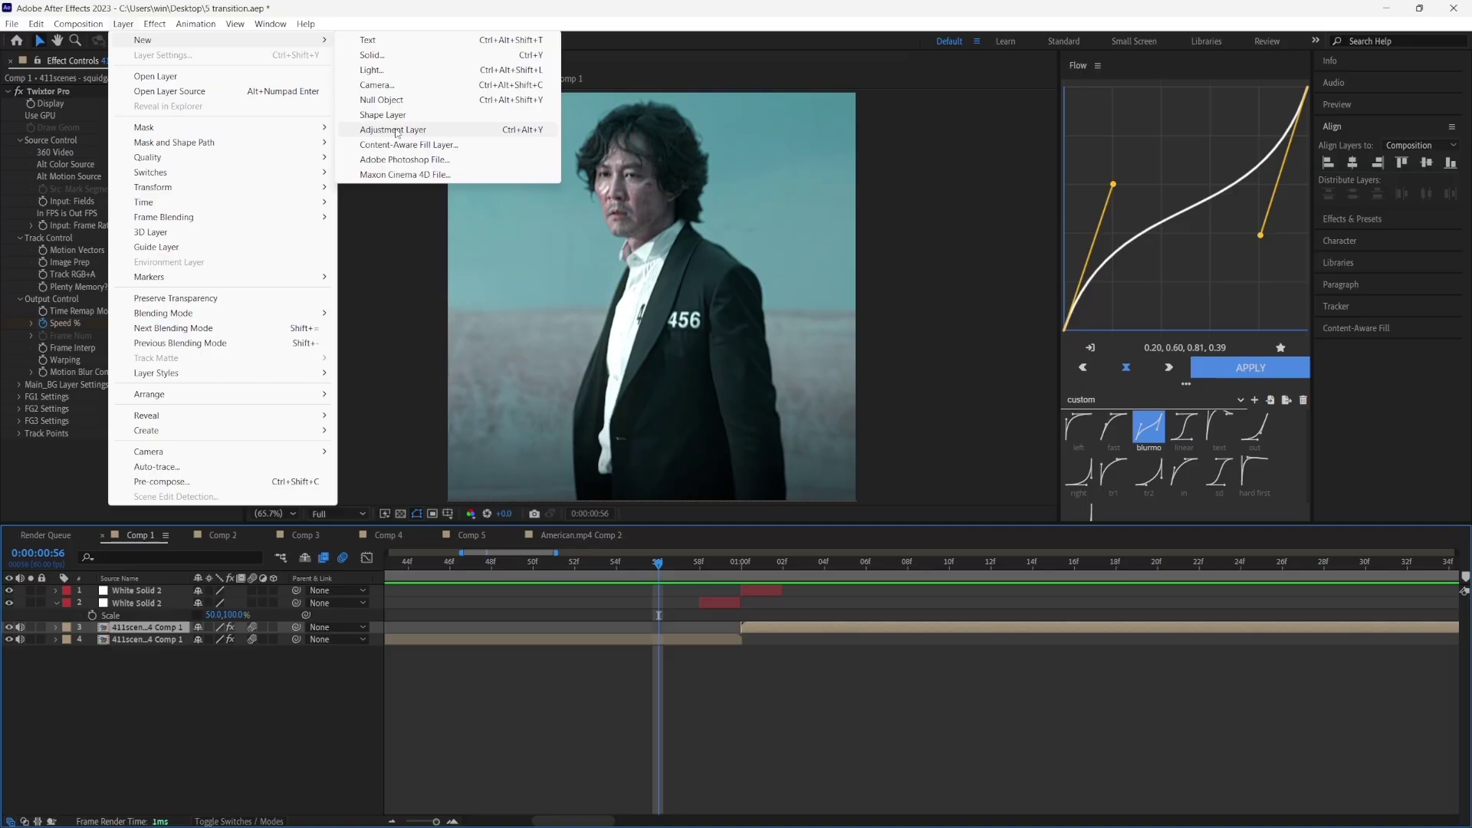
click(393, 129)
Trim the adjustment layer to run from 0:00:00:54 to 0:00:01:02, where the second white solid ends.
scroll(701, 580, up, 2)
drag(710, 566, 837, 577)
key(ctrl+shift+d)
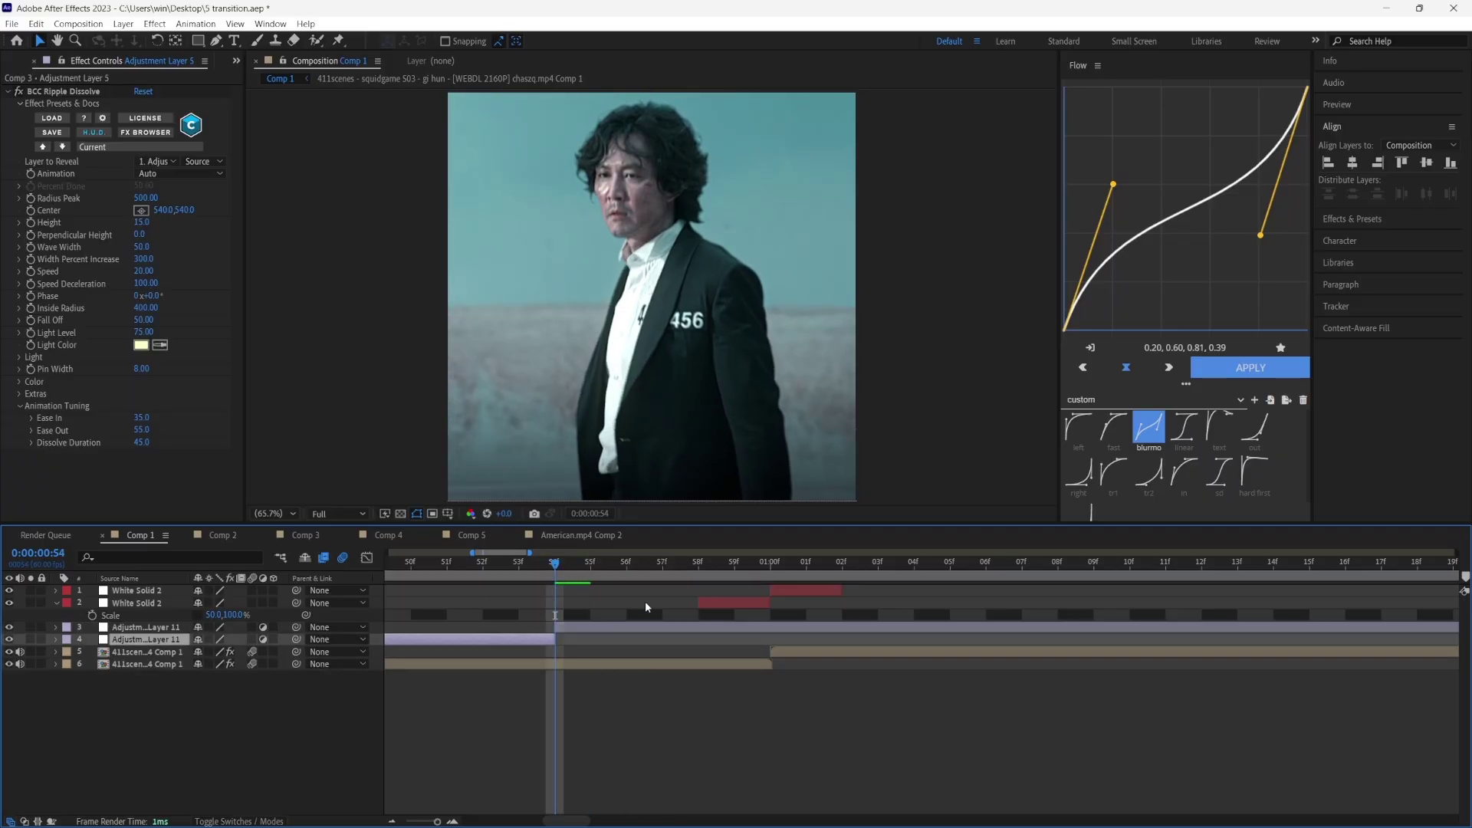
key(Delete)
click(888, 628)
key(ctrl+shift+d)
key(Delete)
Find the S_Shake effect and apply it to the adjustment layer.
drag(709, 568, 704, 566)
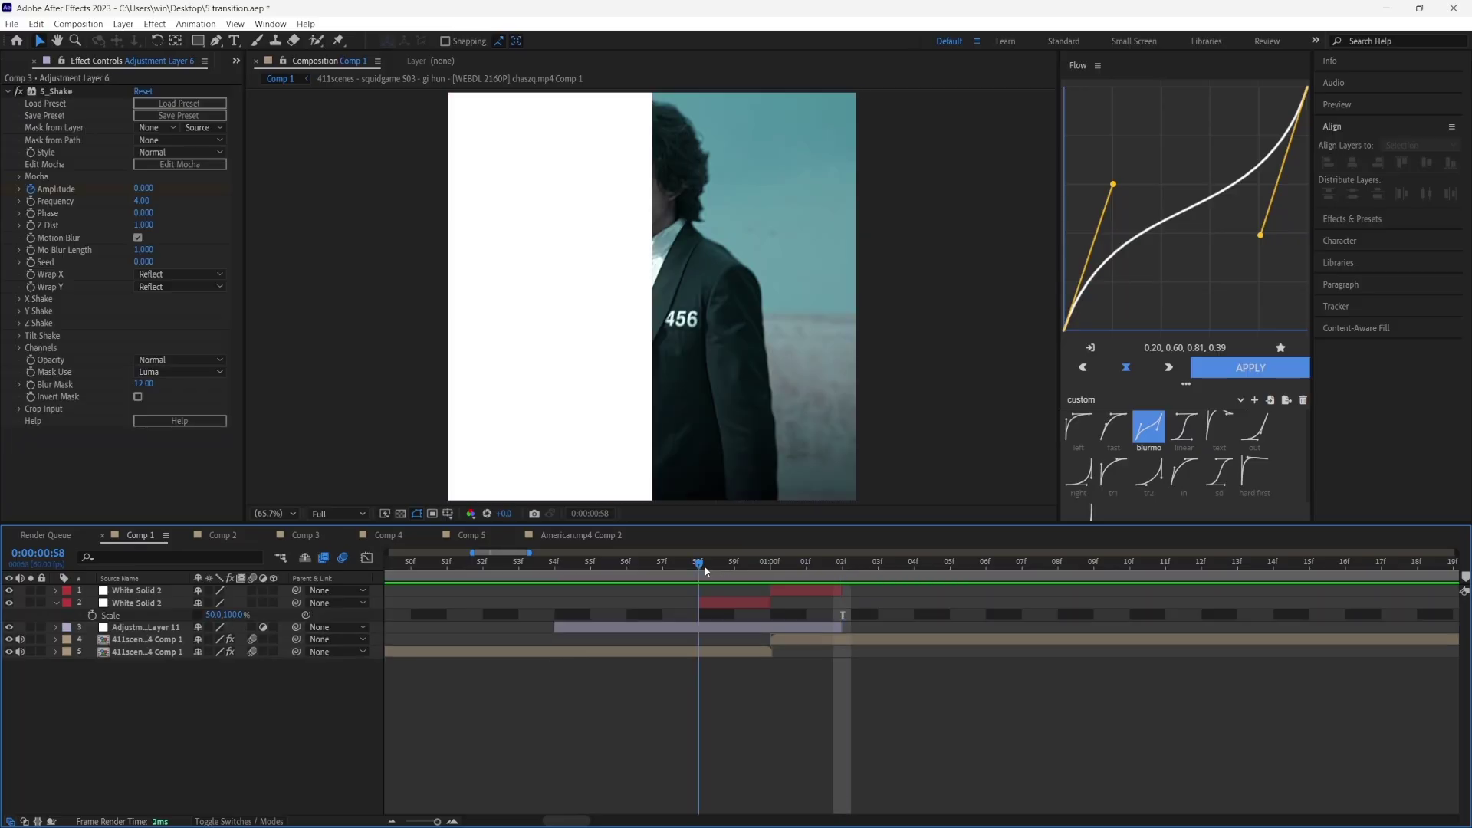
click(726, 628)
click(1366, 219)
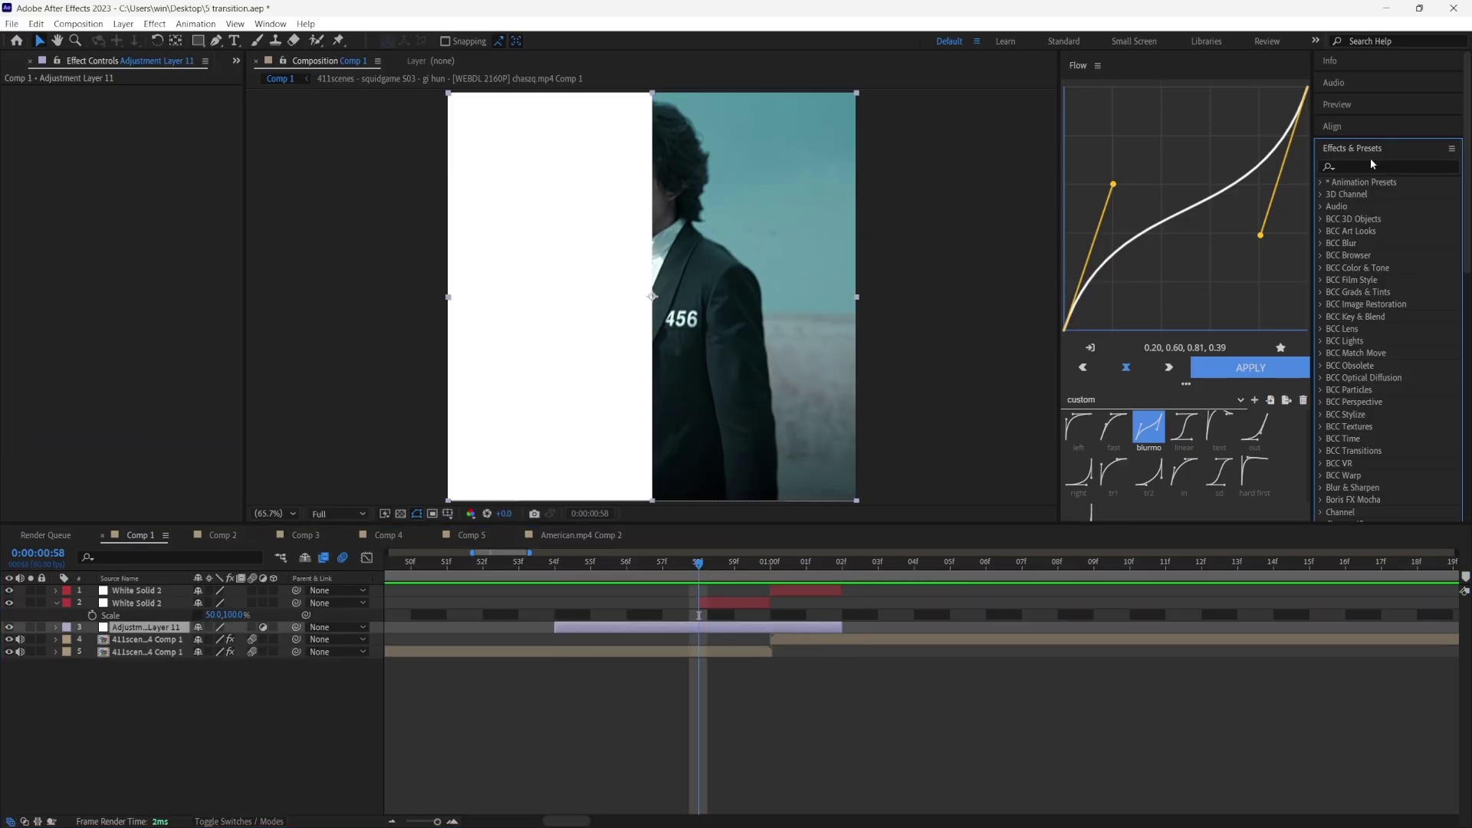
click(1372, 164)
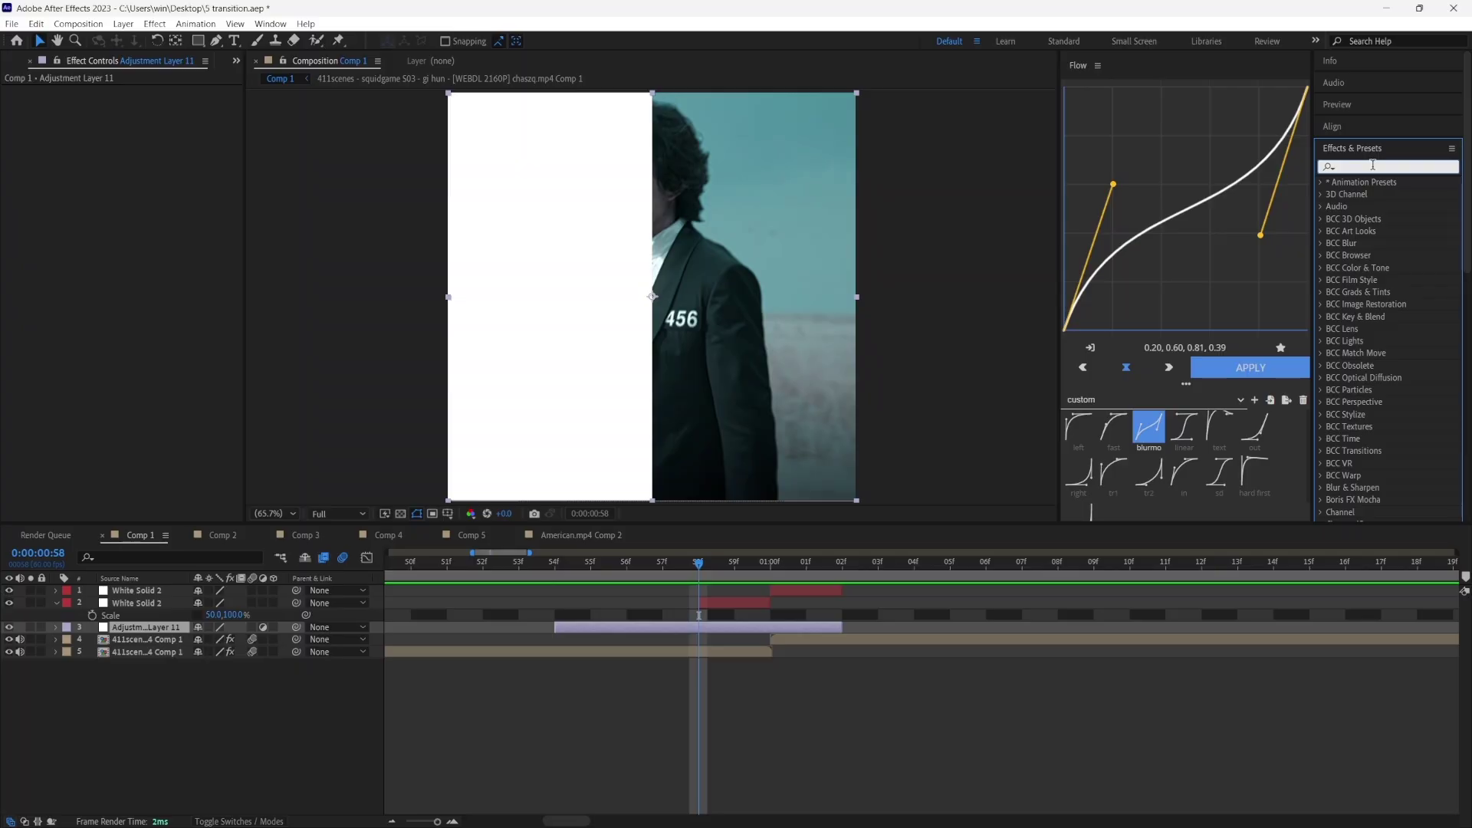
text(s_shake)
drag(1380, 194, 712, 627)
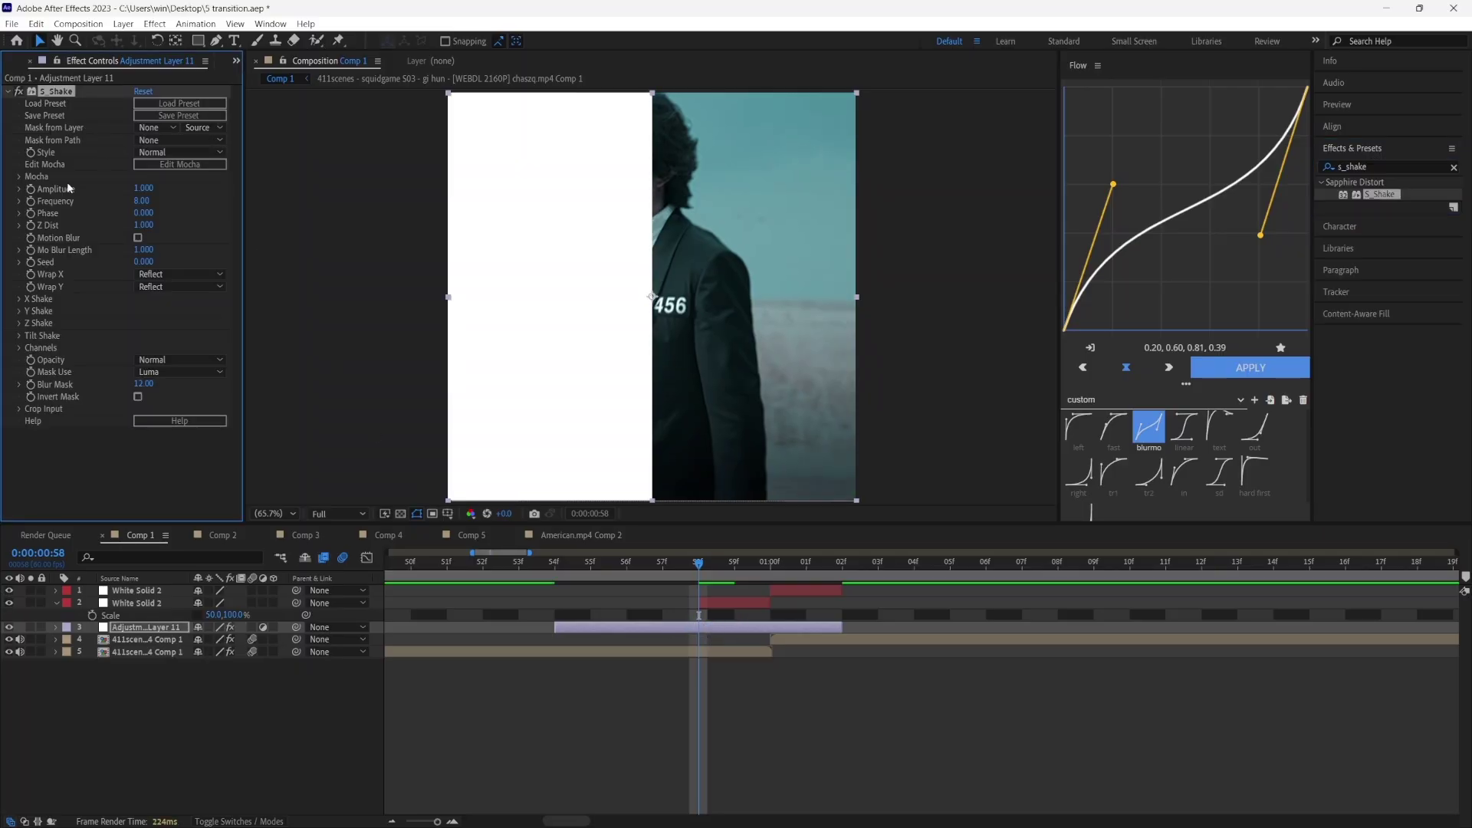
Add an S_Shake Amplitude keyframe with value 0 at the adjustment layer's start, 0:00:00:54.
key(i)
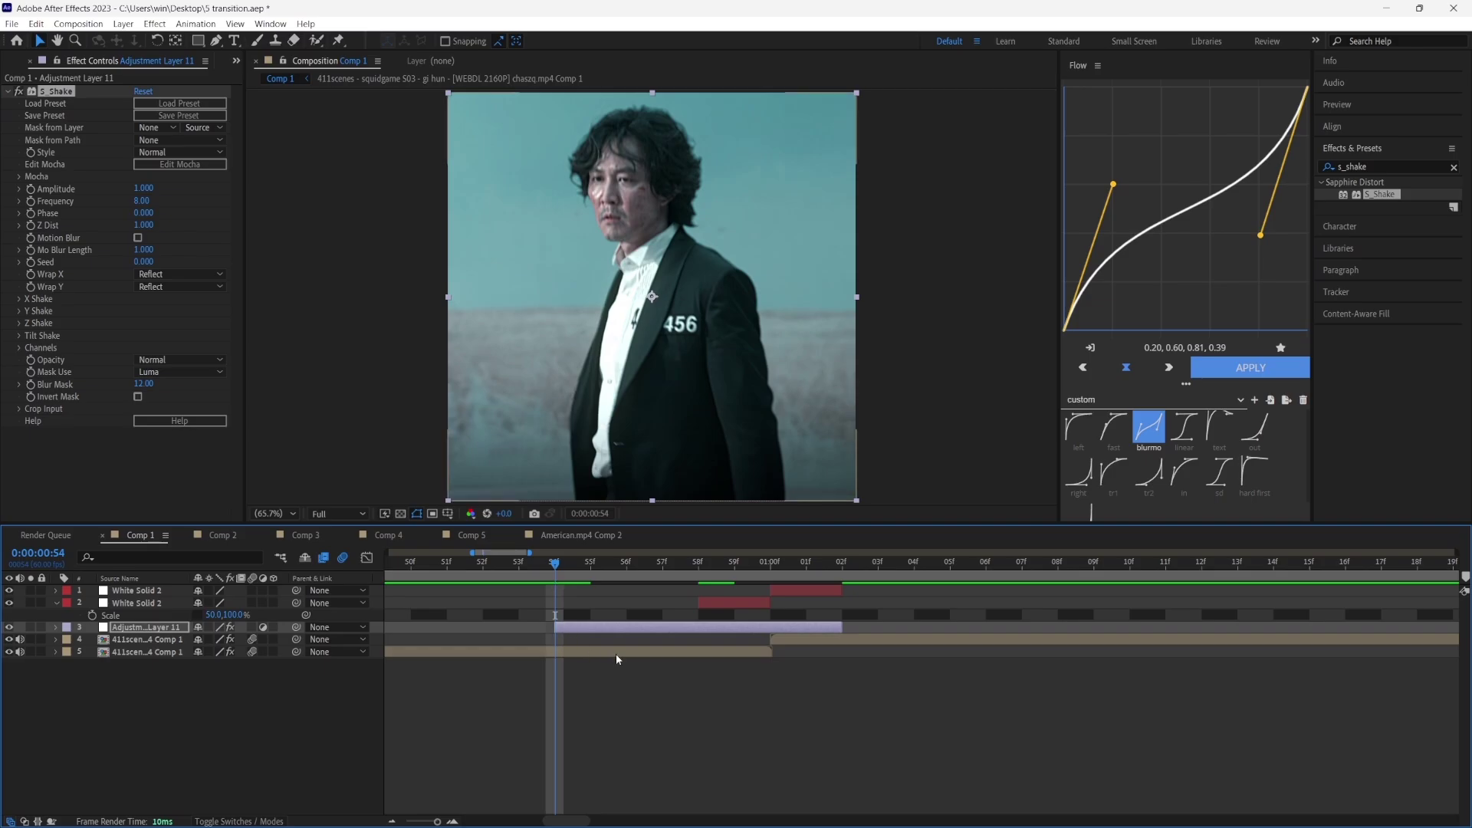
click(57, 200)
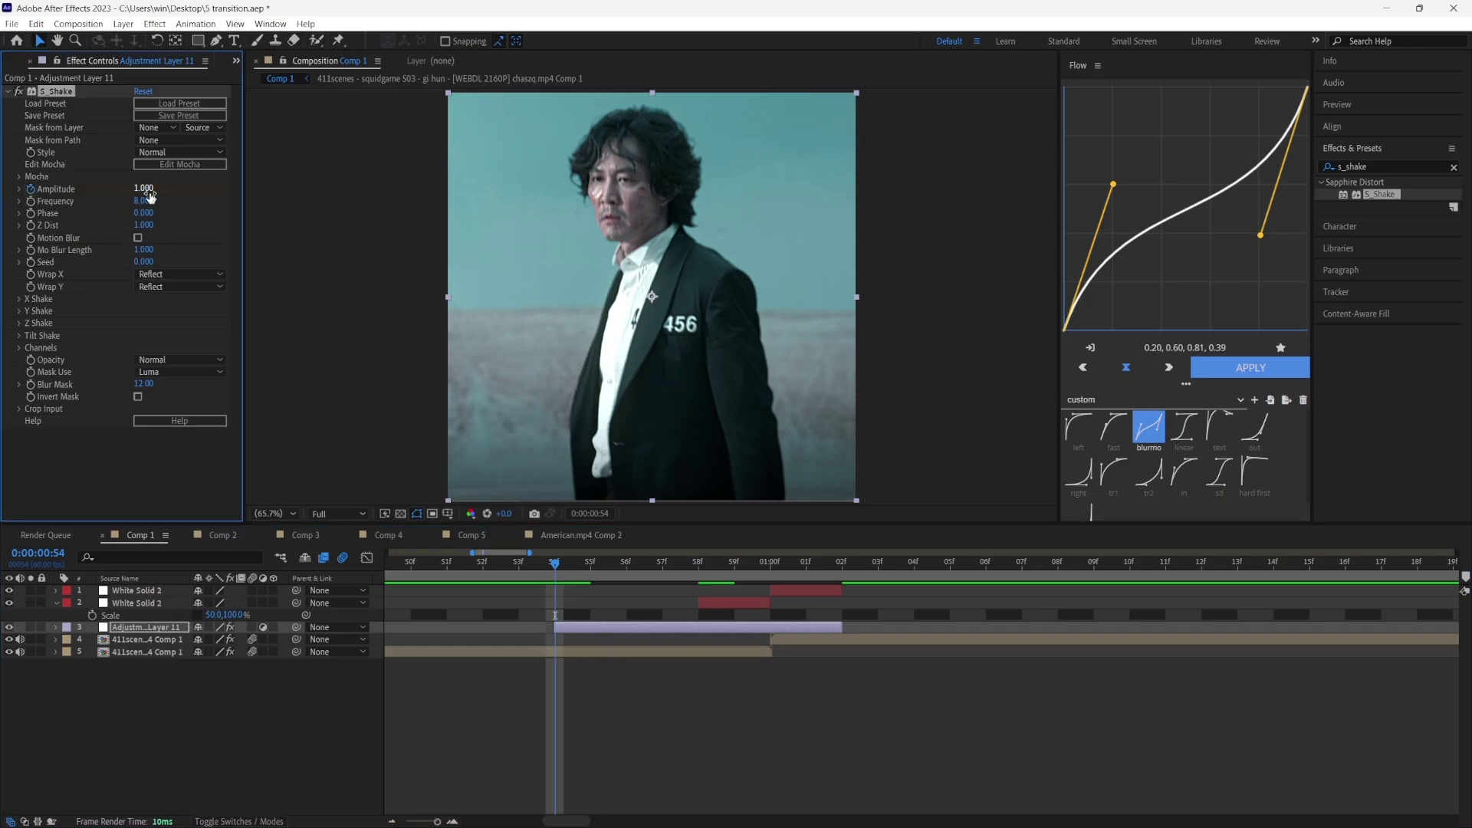
drag(148, 191, 117, 194)
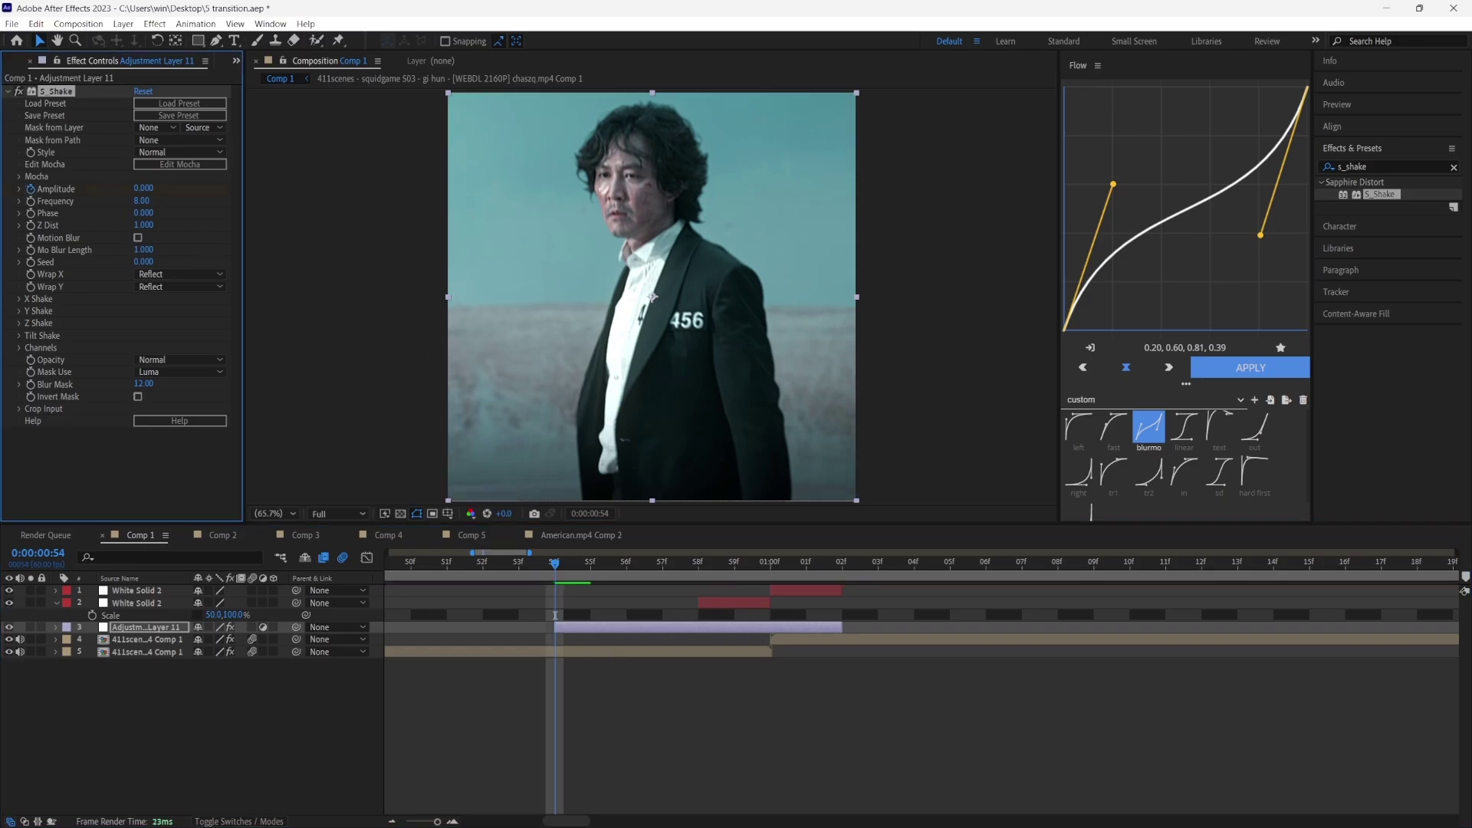
Add an S_Shake Amplitude keyframe with value 0.4 at 0:00:00:58, where the first white solid starts.
click(702, 562)
key(u)
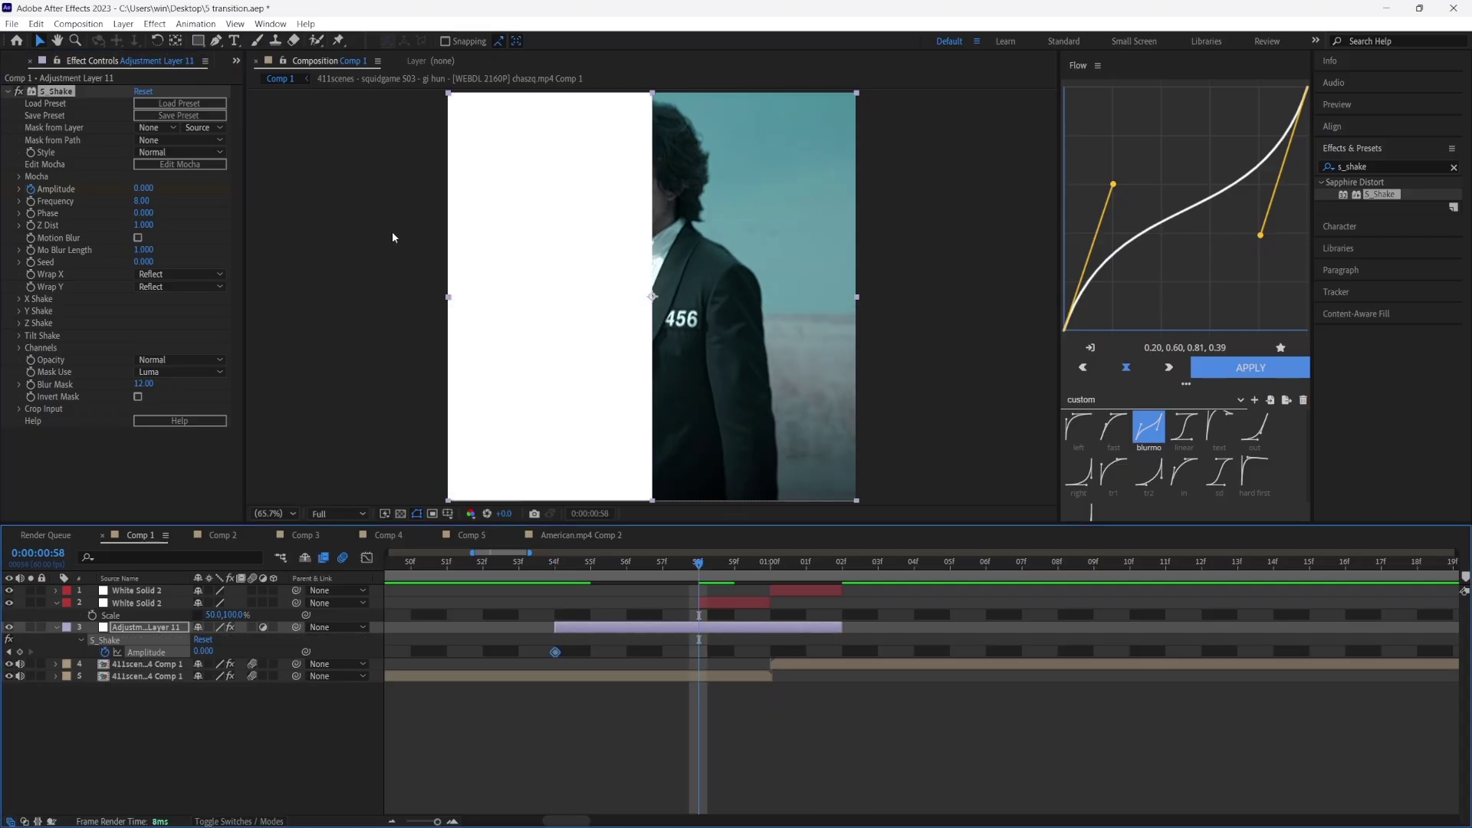
click(151, 190)
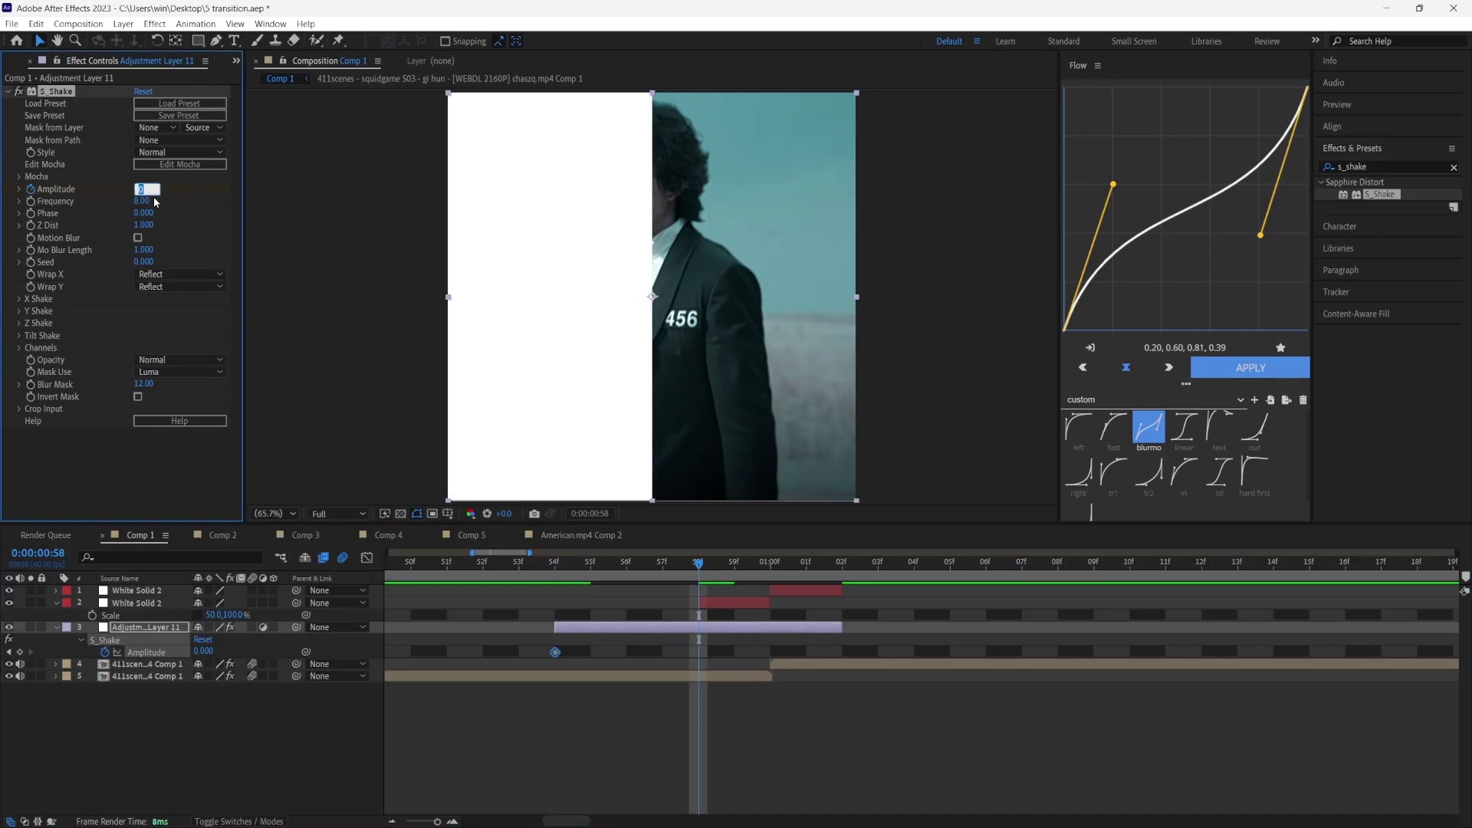
text(.4)
key(Return)
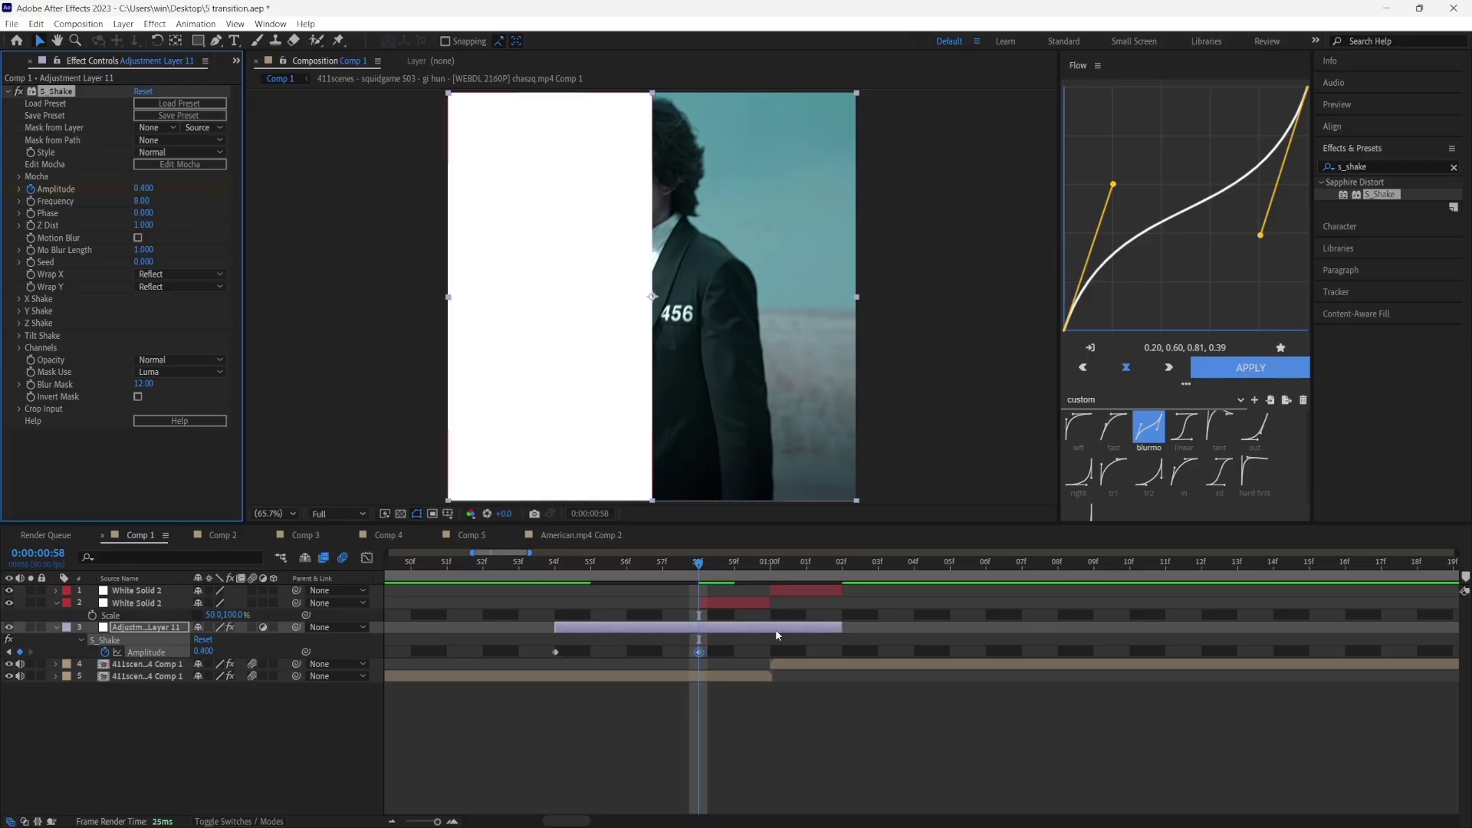
Add an S_Shake Amplitude keyframe with value 0 at the adjustment layer's end, 0:00:01:02.
click(540, 650)
click(846, 564)
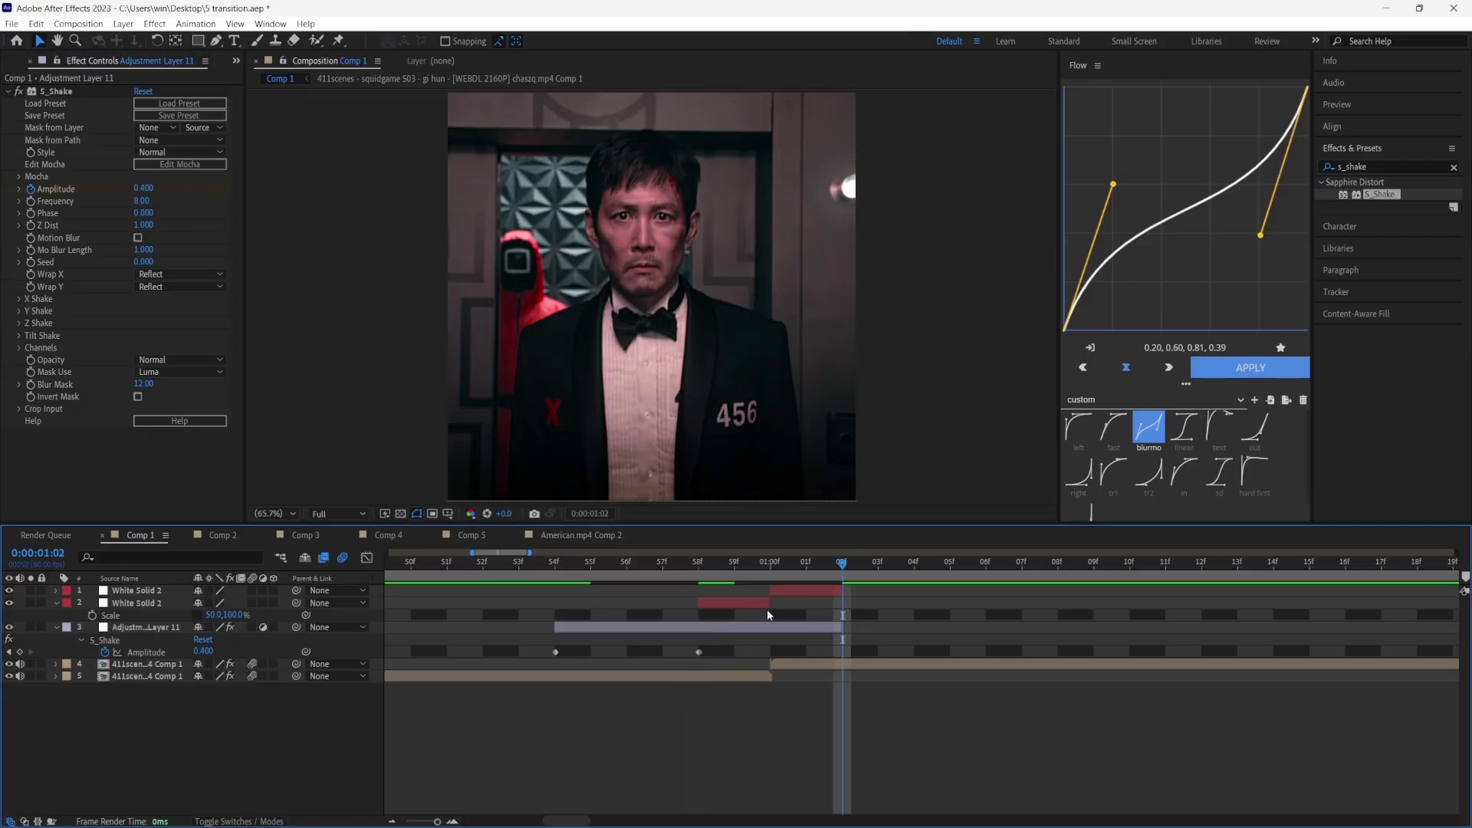
click(146, 189)
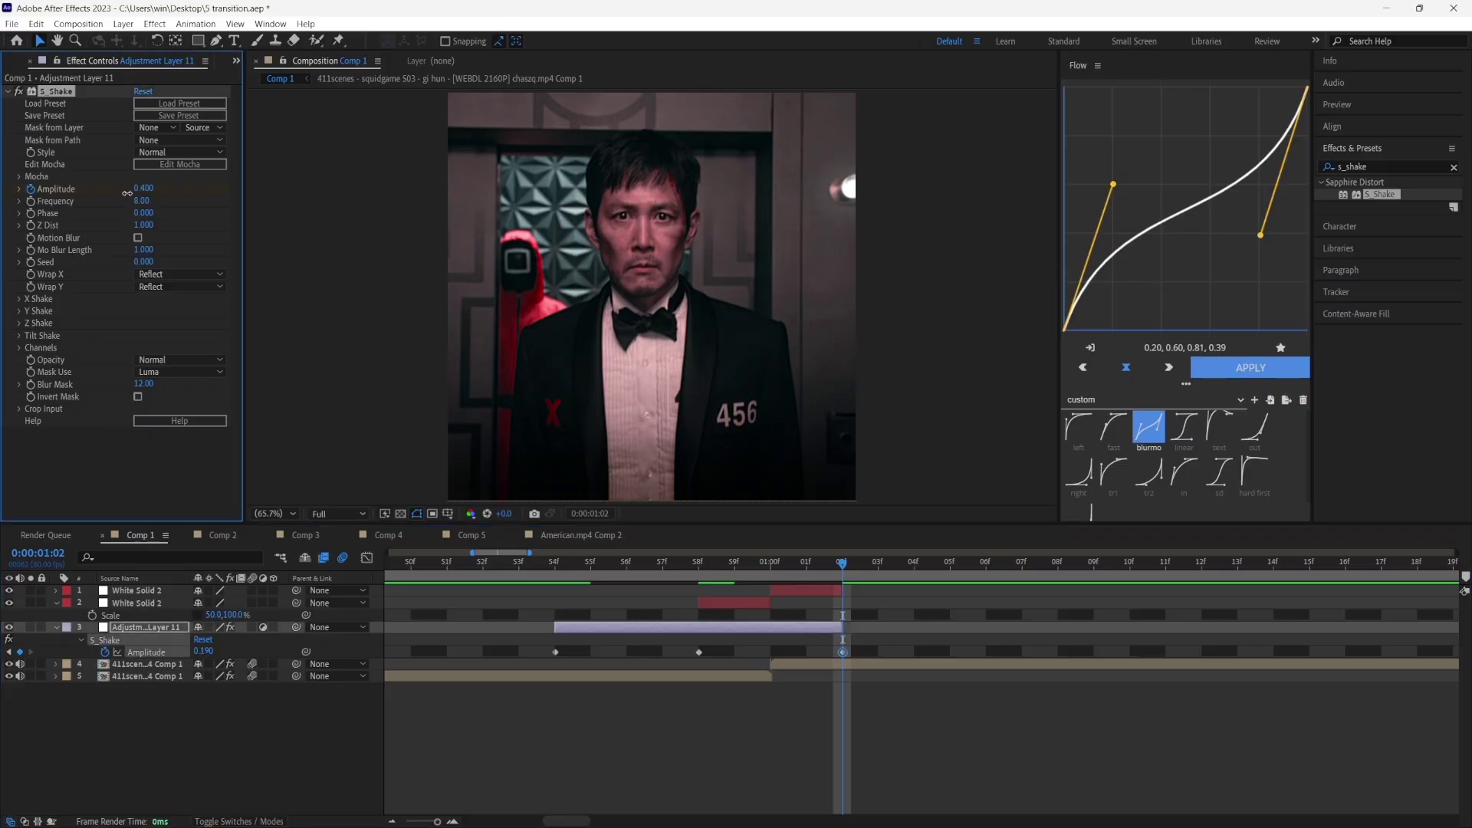
text(0)
key(Return)
Set the S_Shake Frequency to 4 and enable the effect's Motion Blur.
click(699, 563)
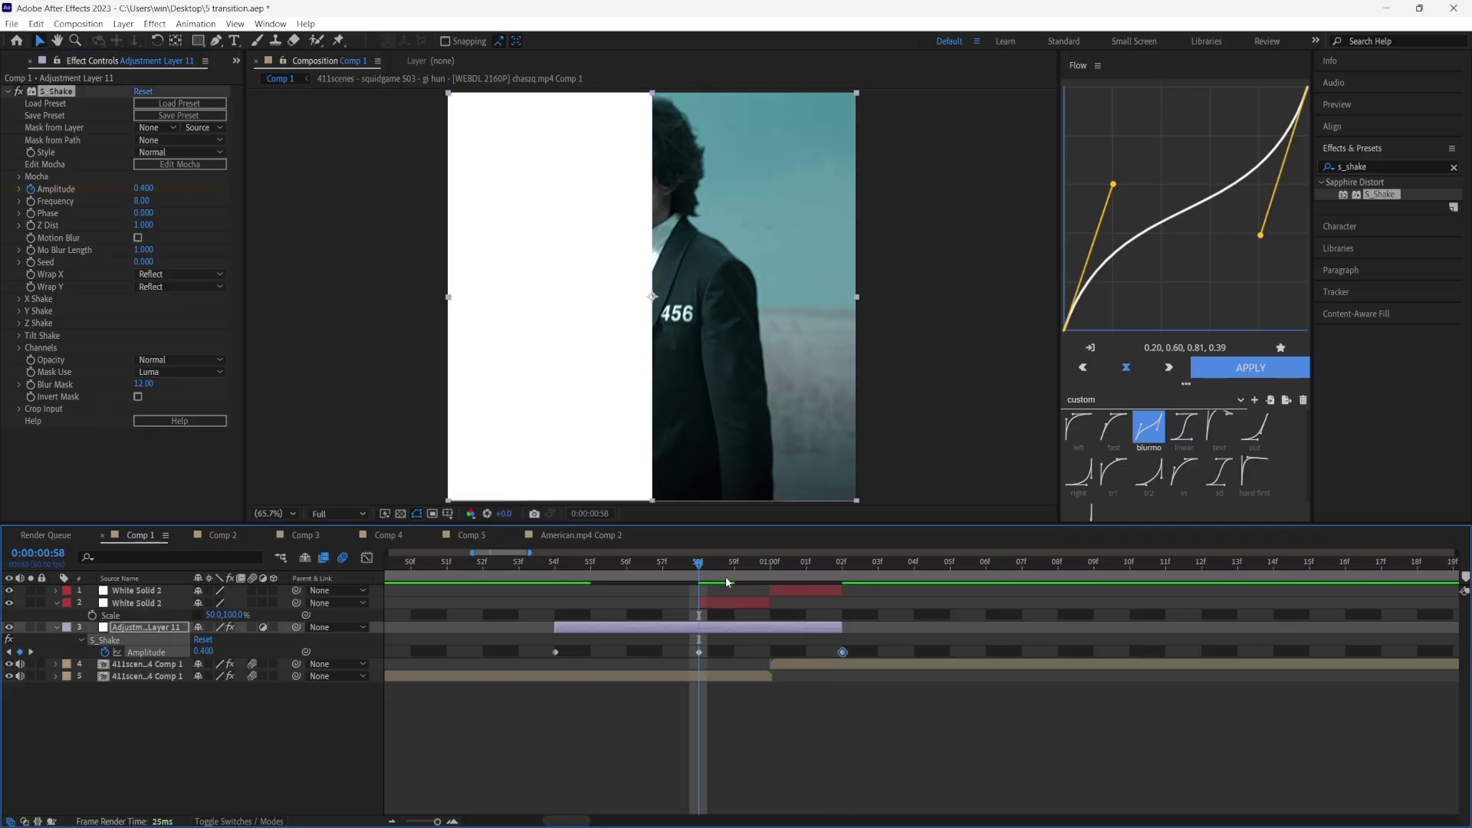
click(143, 202)
text(4)
key(Return)
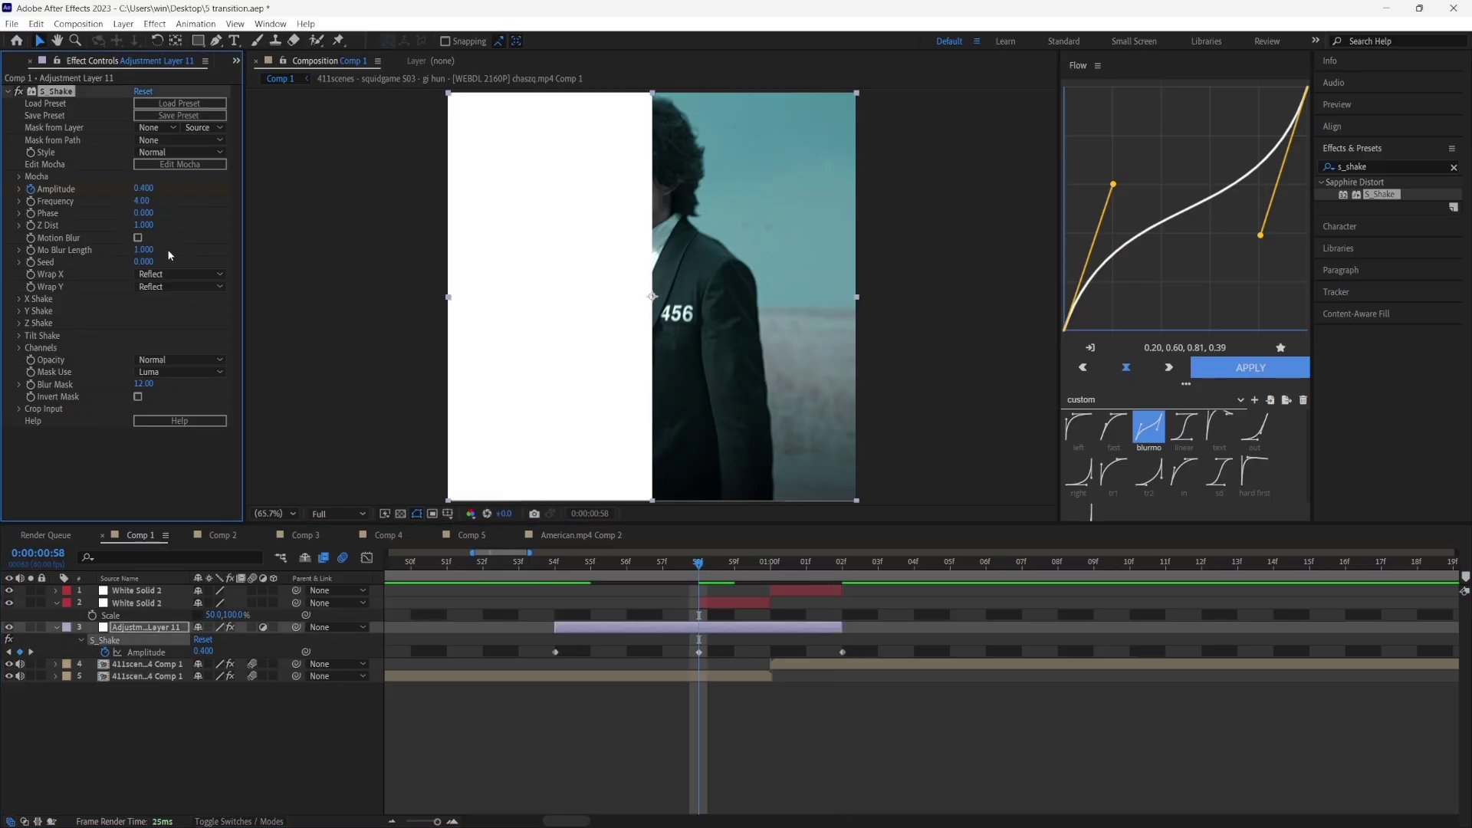
click(138, 237)
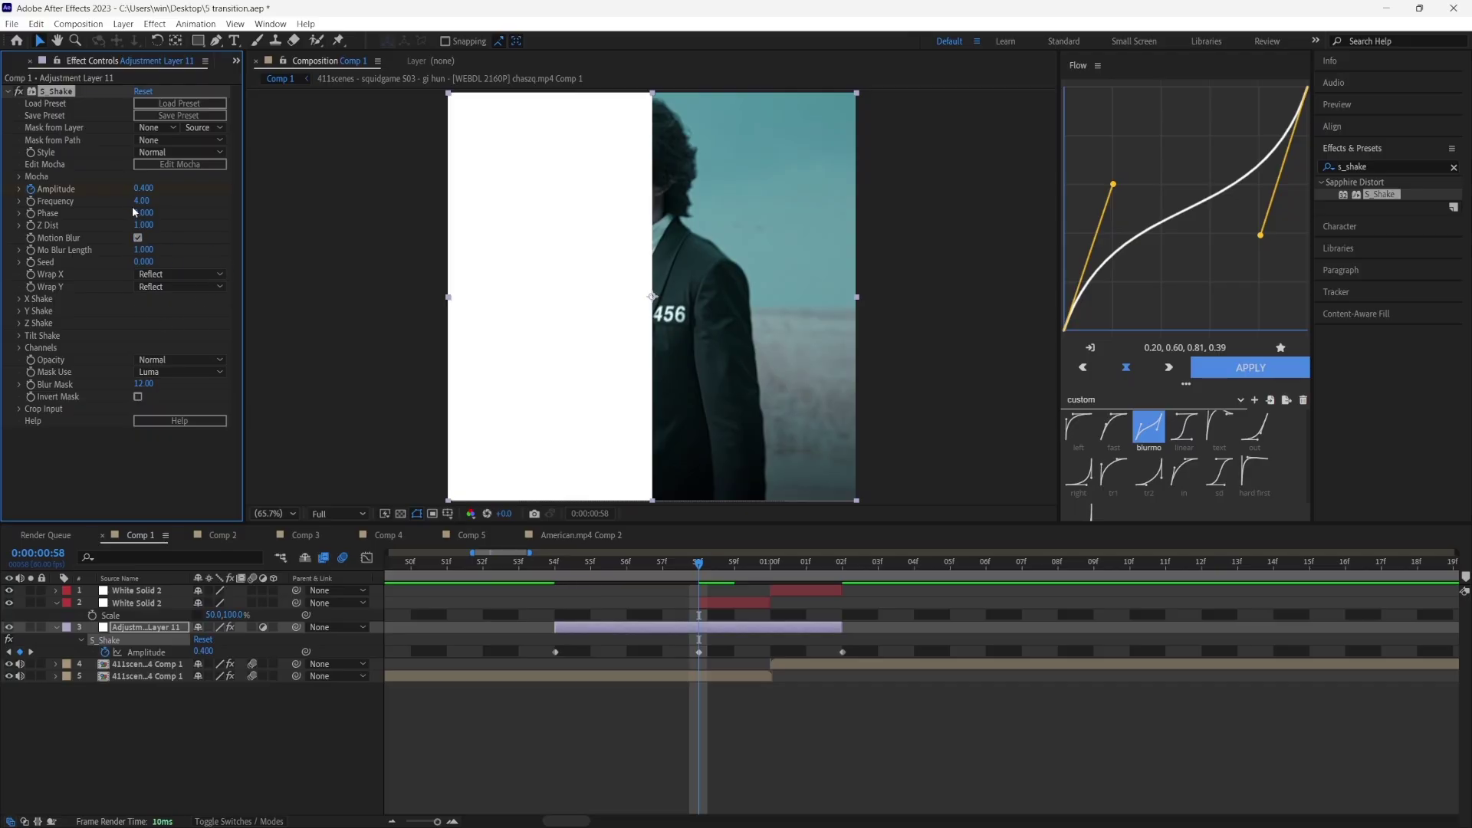
Apply Easy Ease to all three S_Shake Amplitude keyframes.
drag(898, 644, 550, 656)
right_click(559, 652)
mouse_move(623, 642)
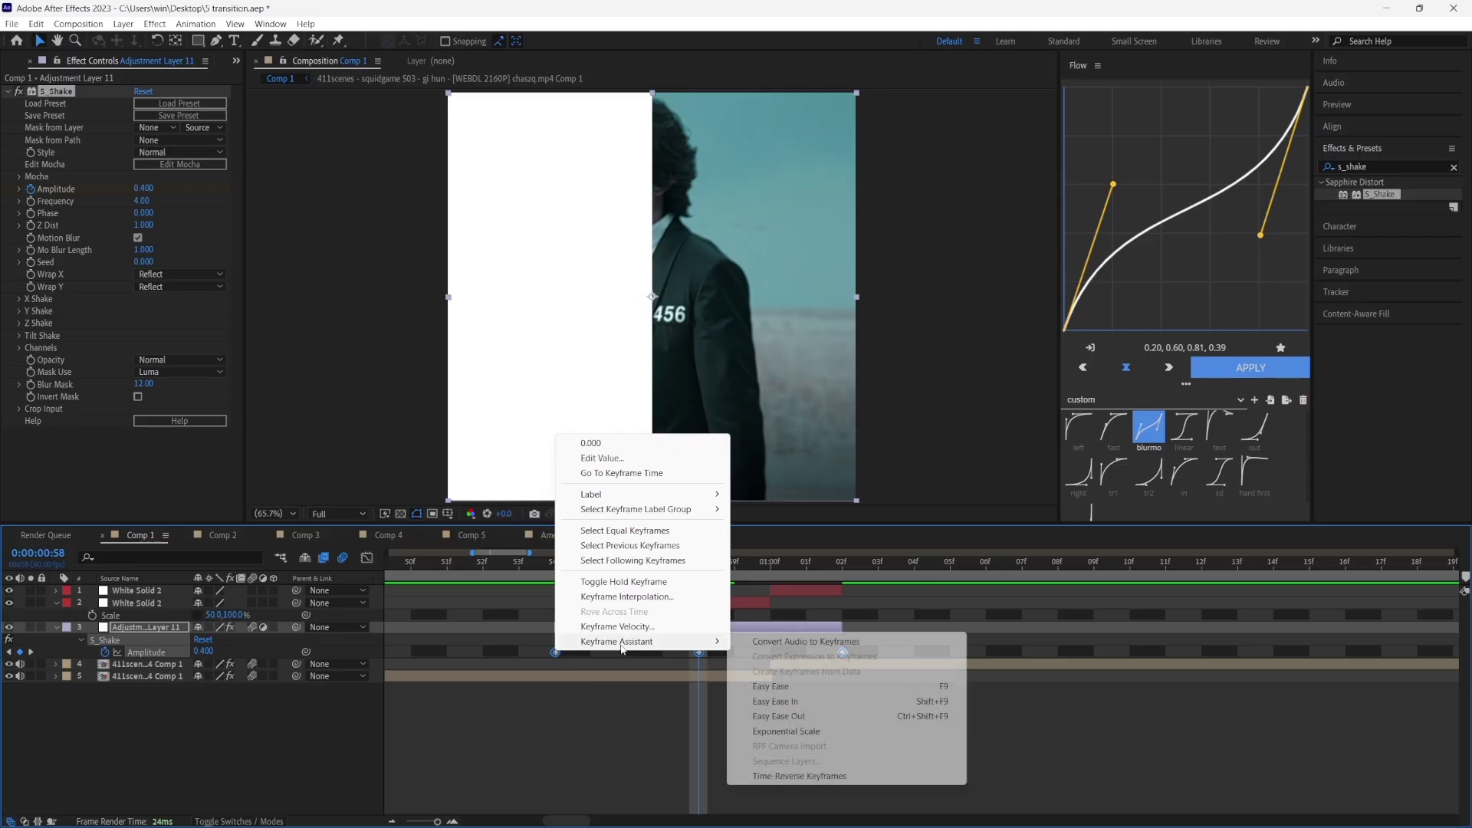
click(785, 688)
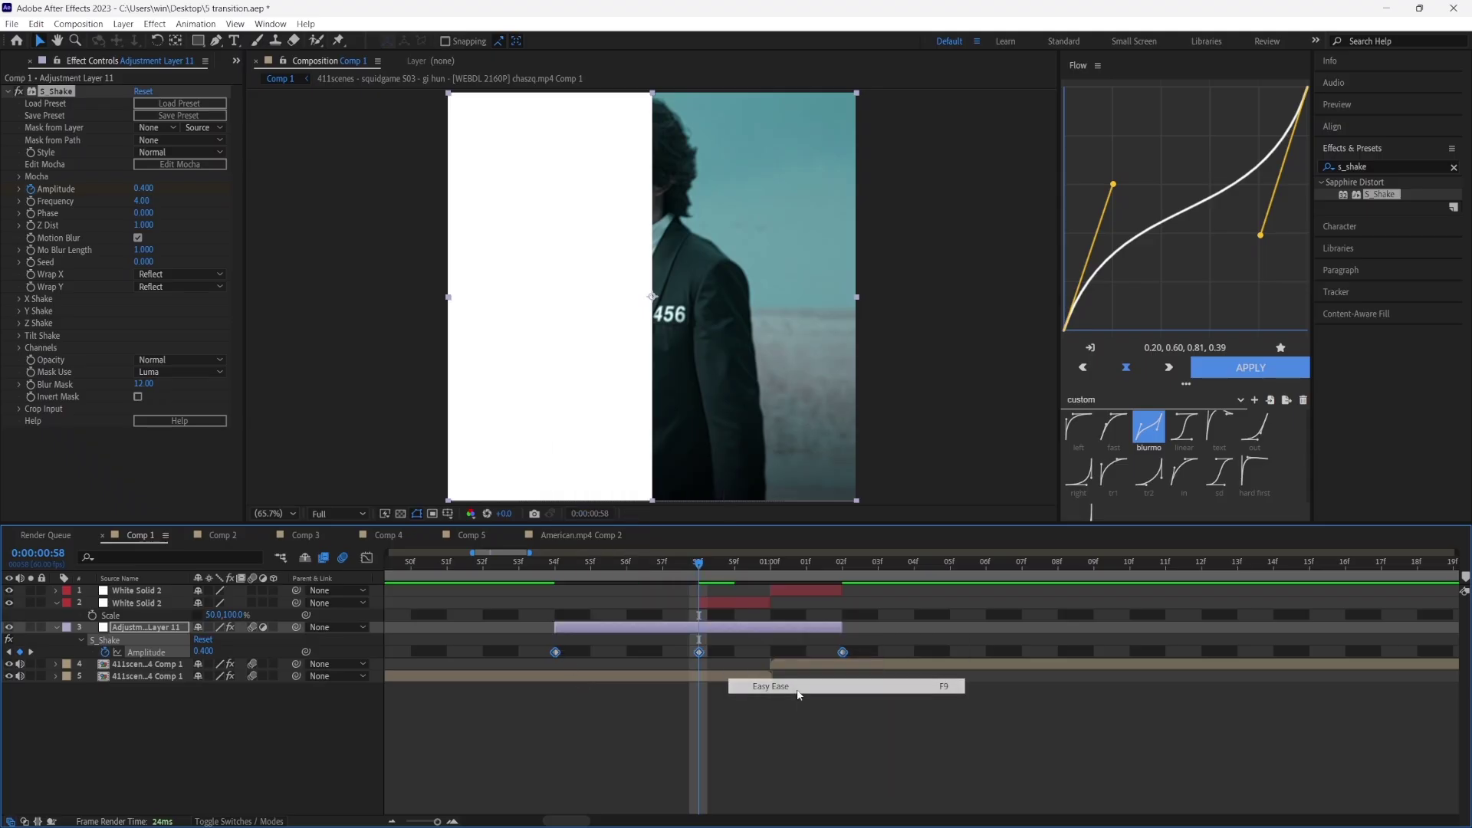
Reshape the Amplitude value curve by lengthening the outgoing ease handles of the first and middle keyframes, and return to the keyframe view.
click(367, 559)
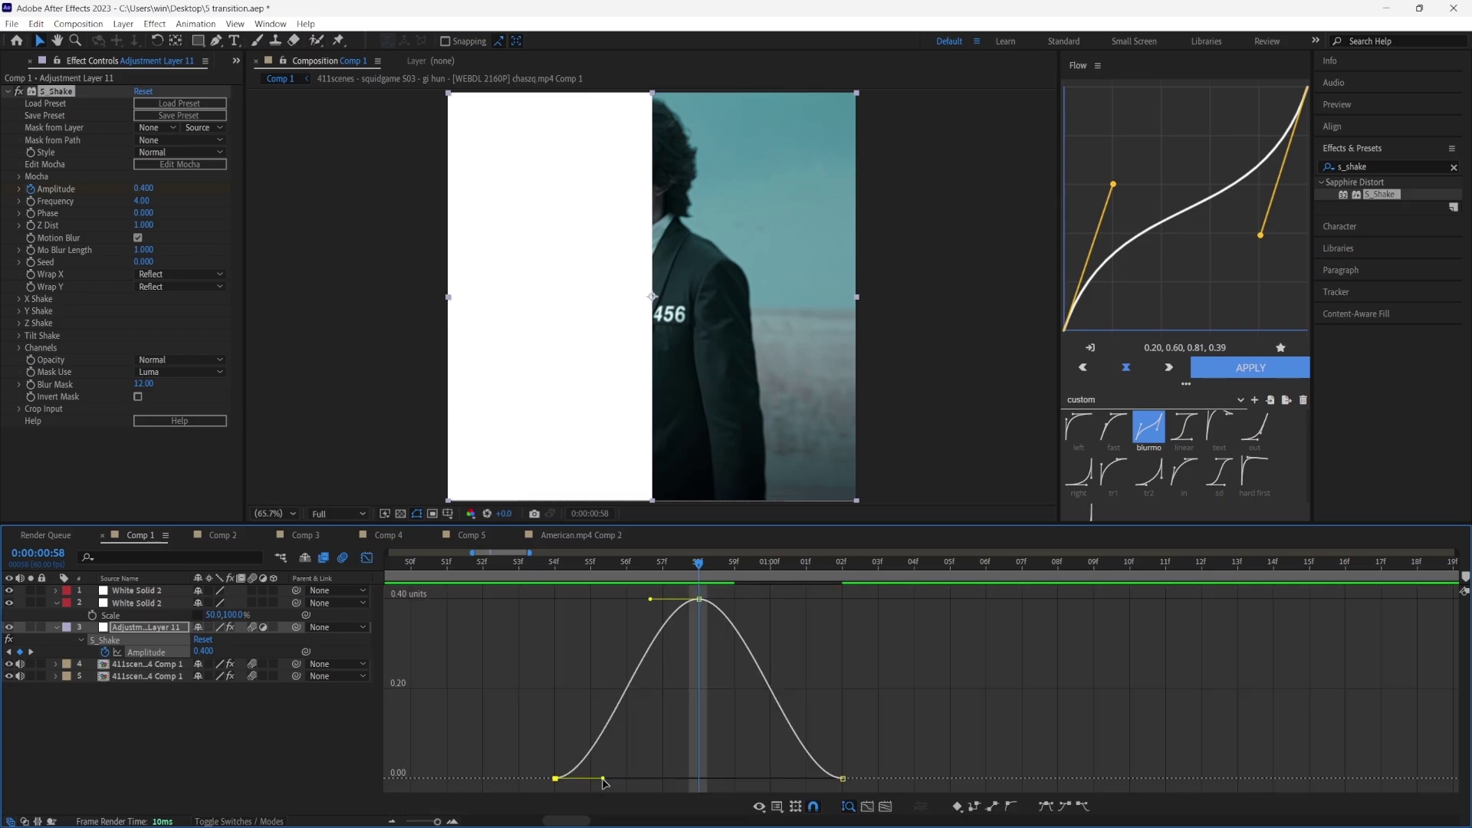
drag(605, 780, 659, 779)
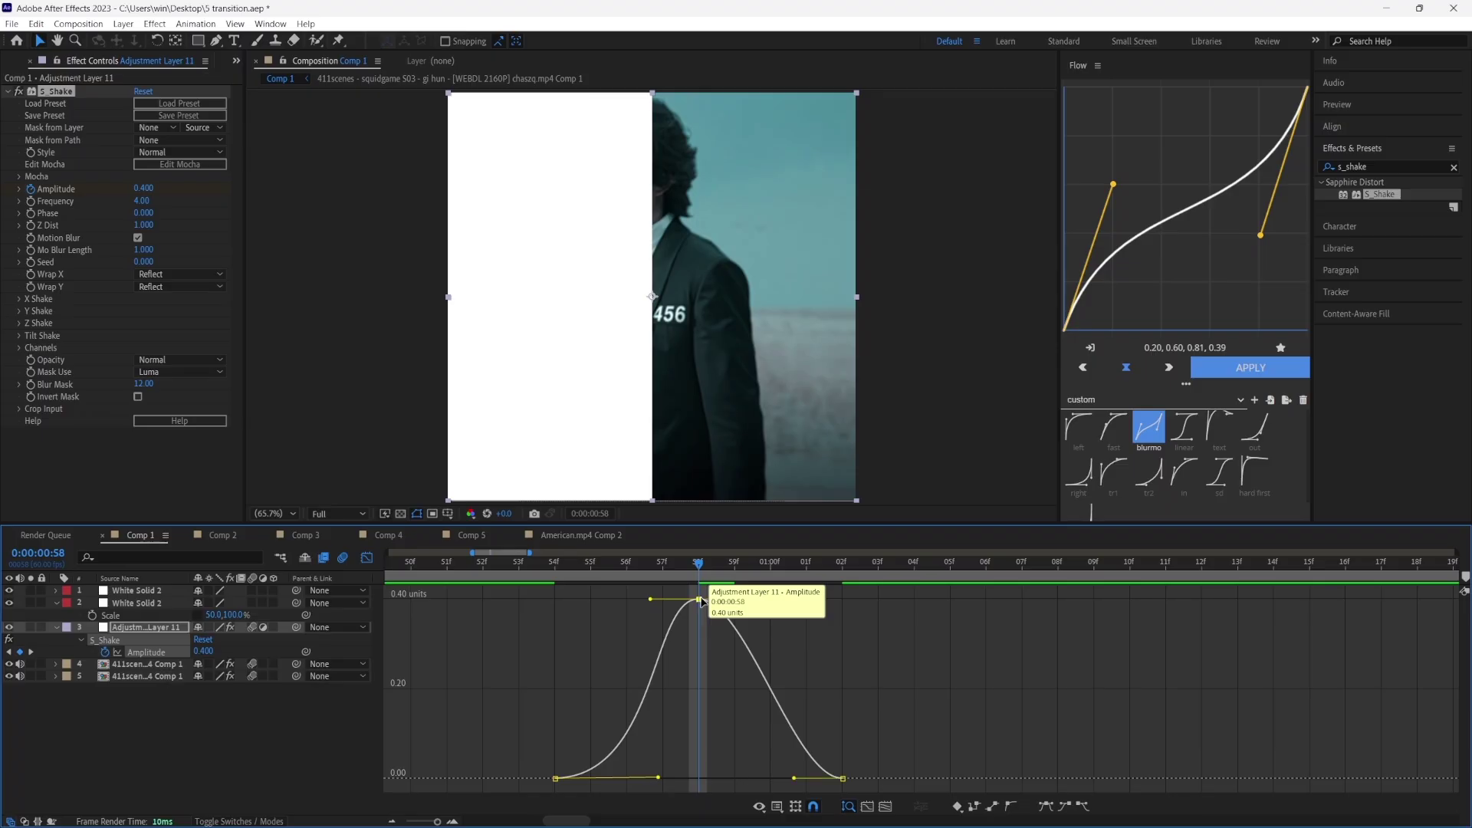
drag(748, 599, 814, 599)
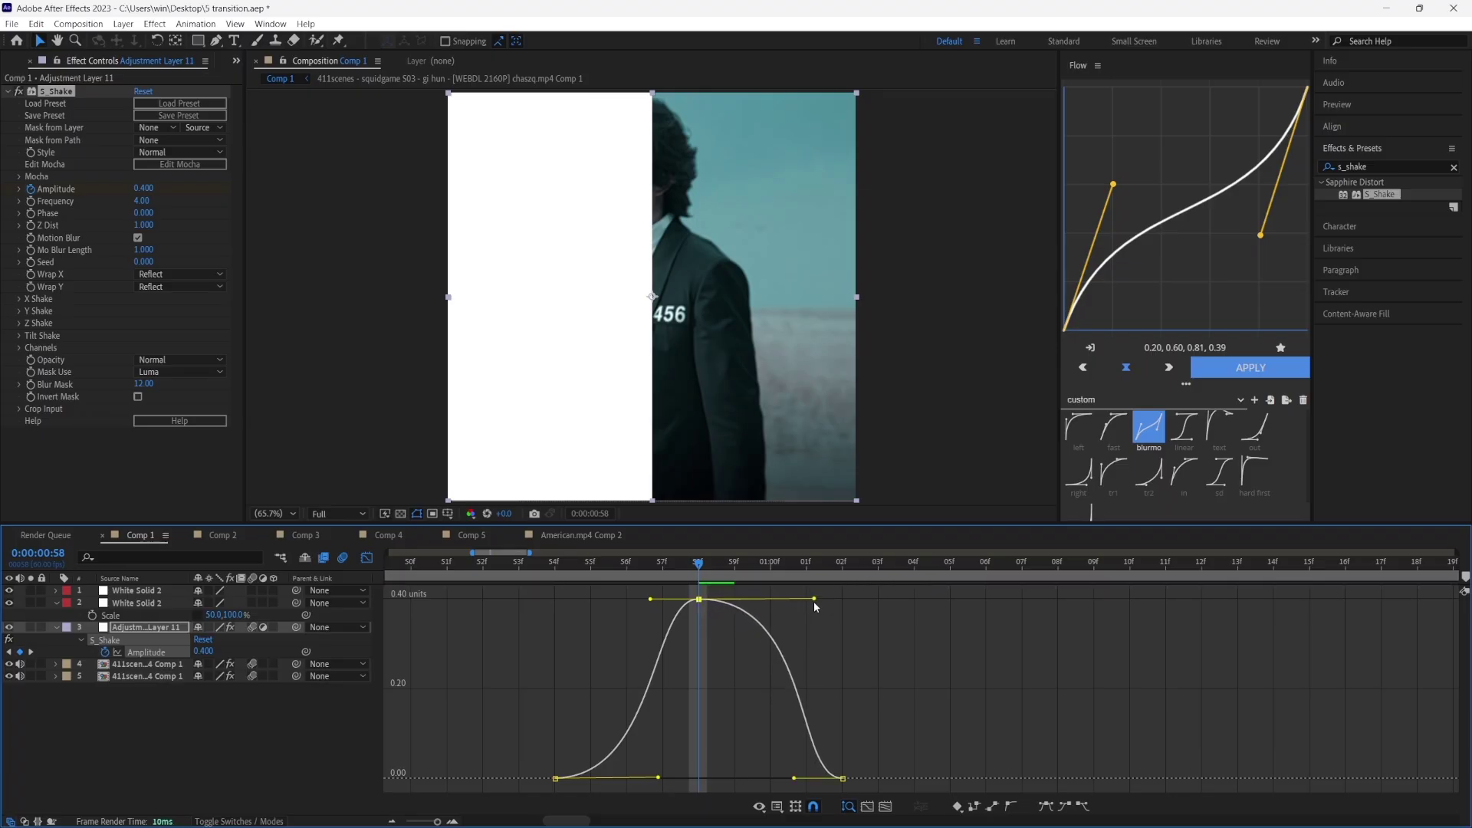
click(871, 651)
click(367, 558)
click(668, 652)
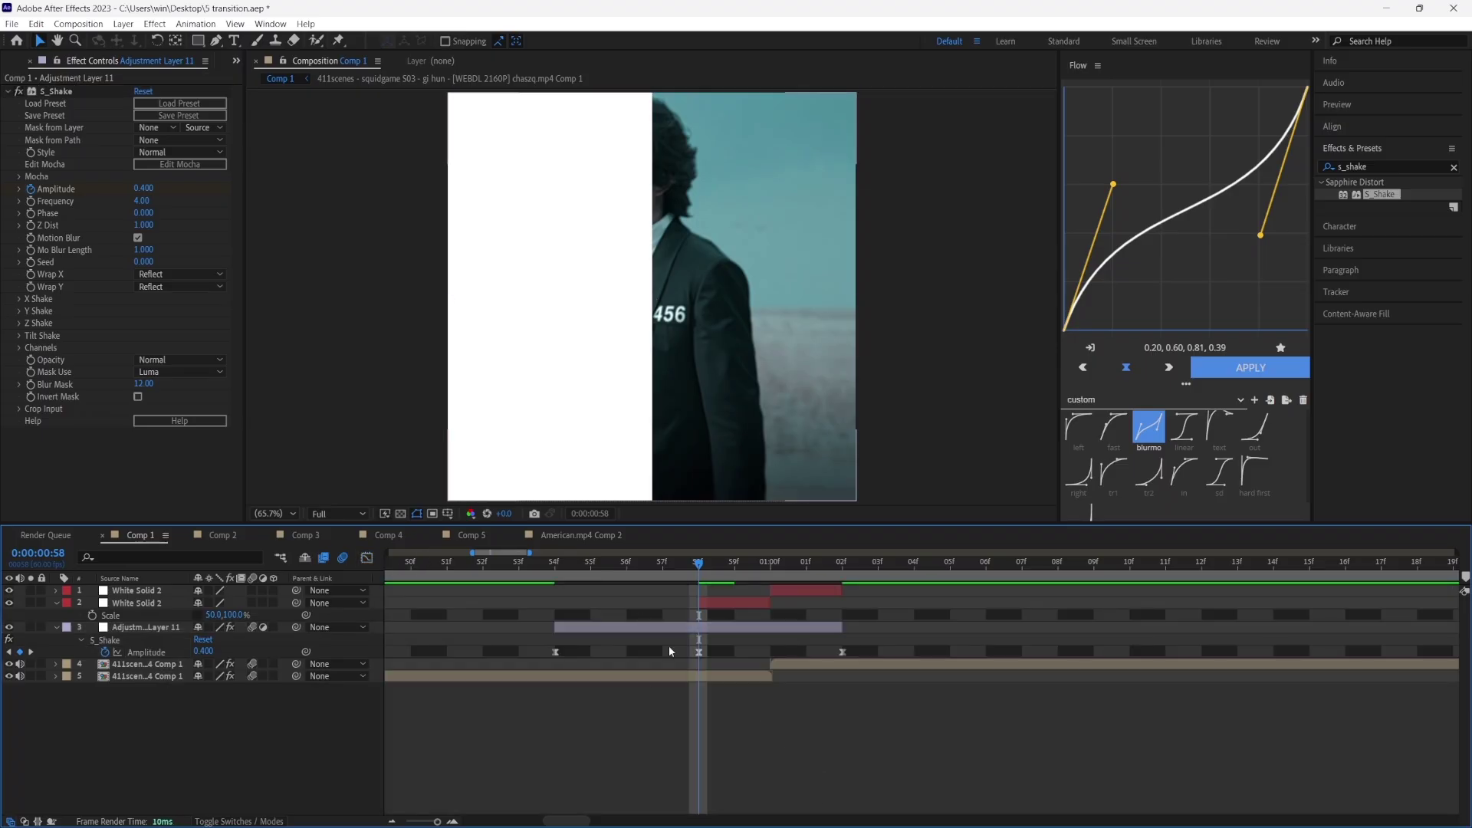
Duplicate the S_Shake adjustment layer and shift the copy to start at 0:00:00:56, so its middle keyframe falls on the cut at 0:00:01:00.
scroll(699, 650, down, 3)
click(637, 568)
scroll(573, 609, up, 1)
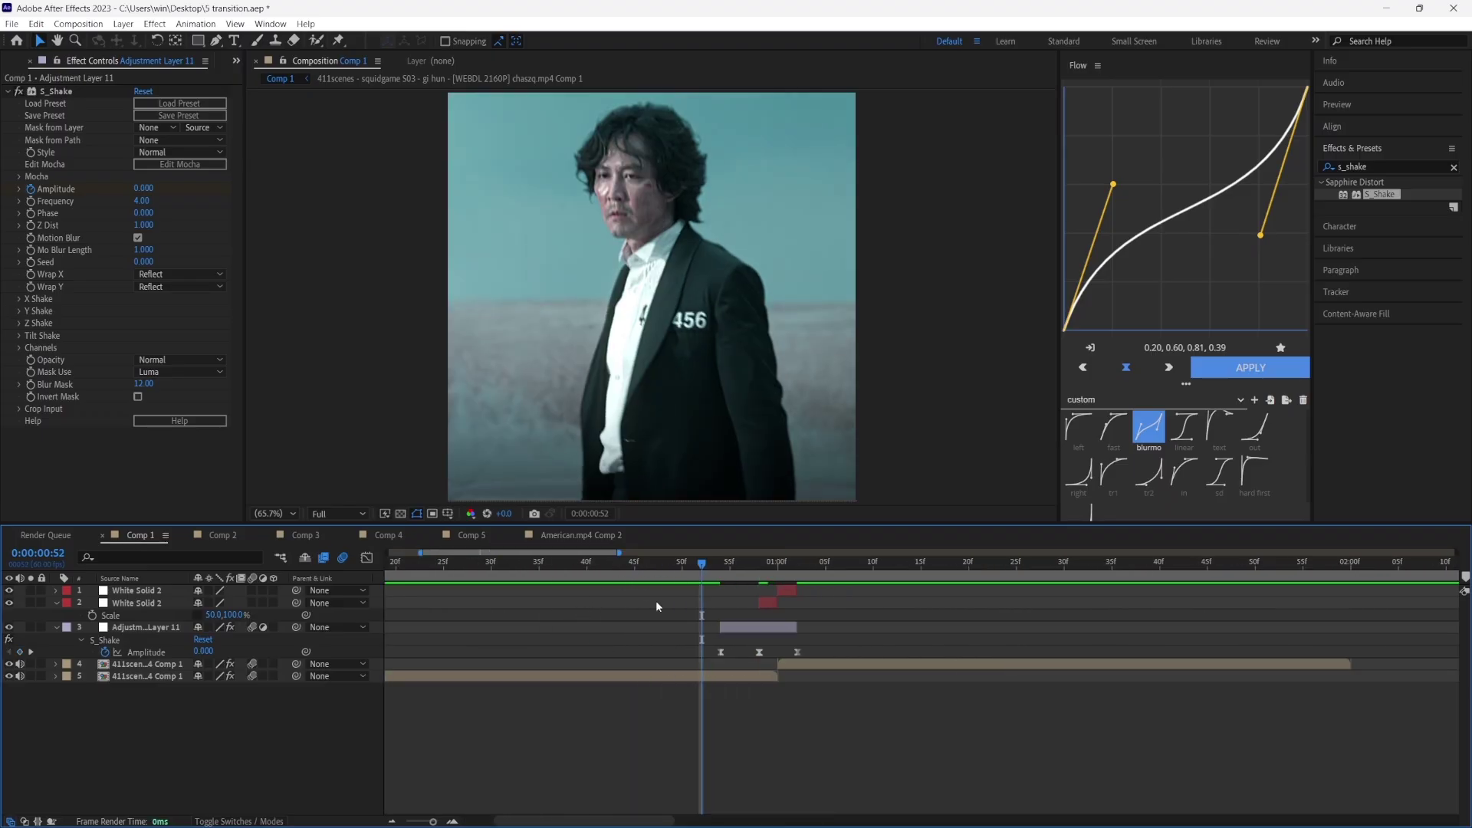
scroll(676, 609, up, 3)
drag(801, 574, 871, 626)
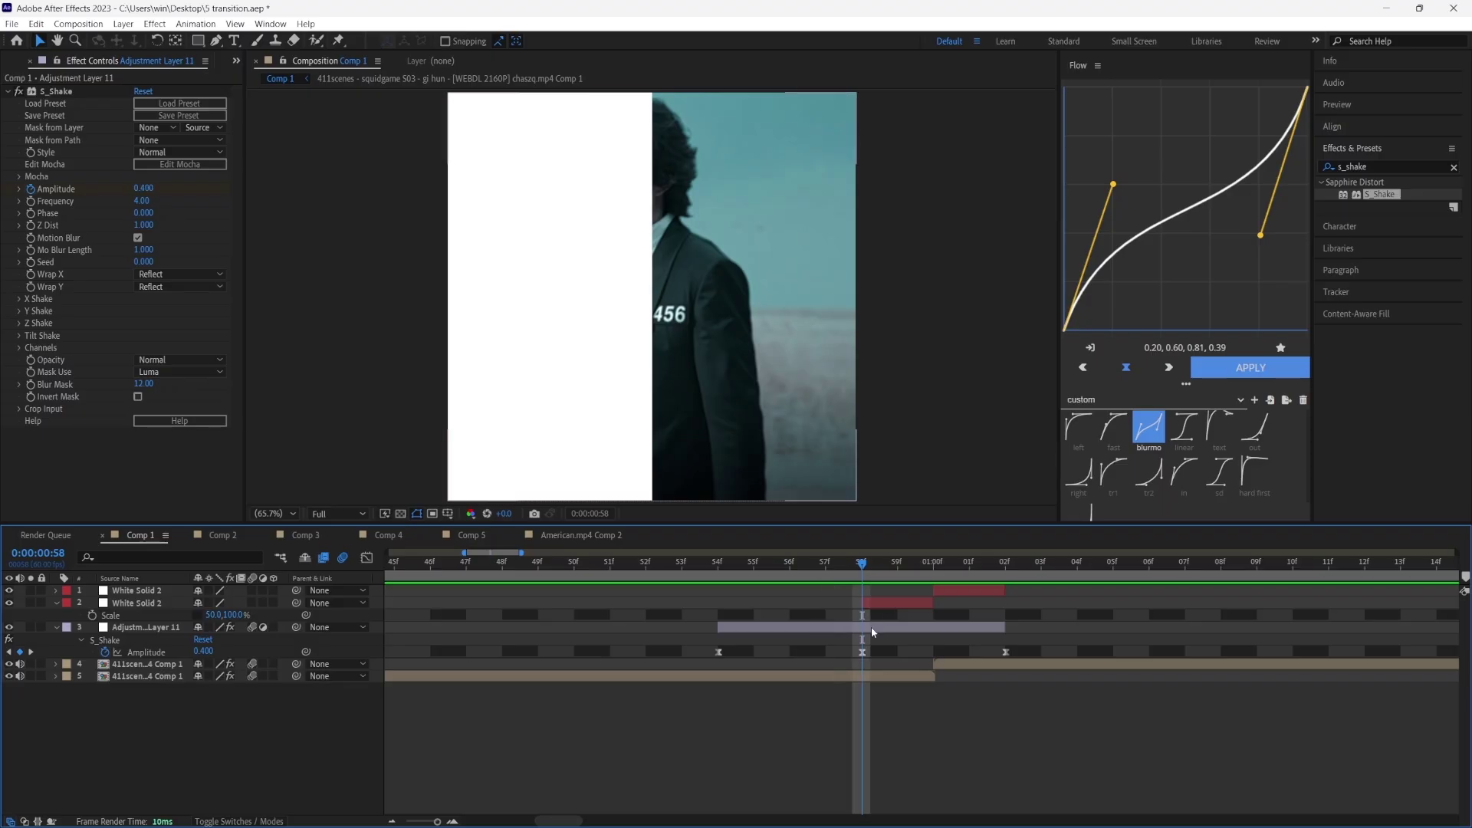
click(872, 627)
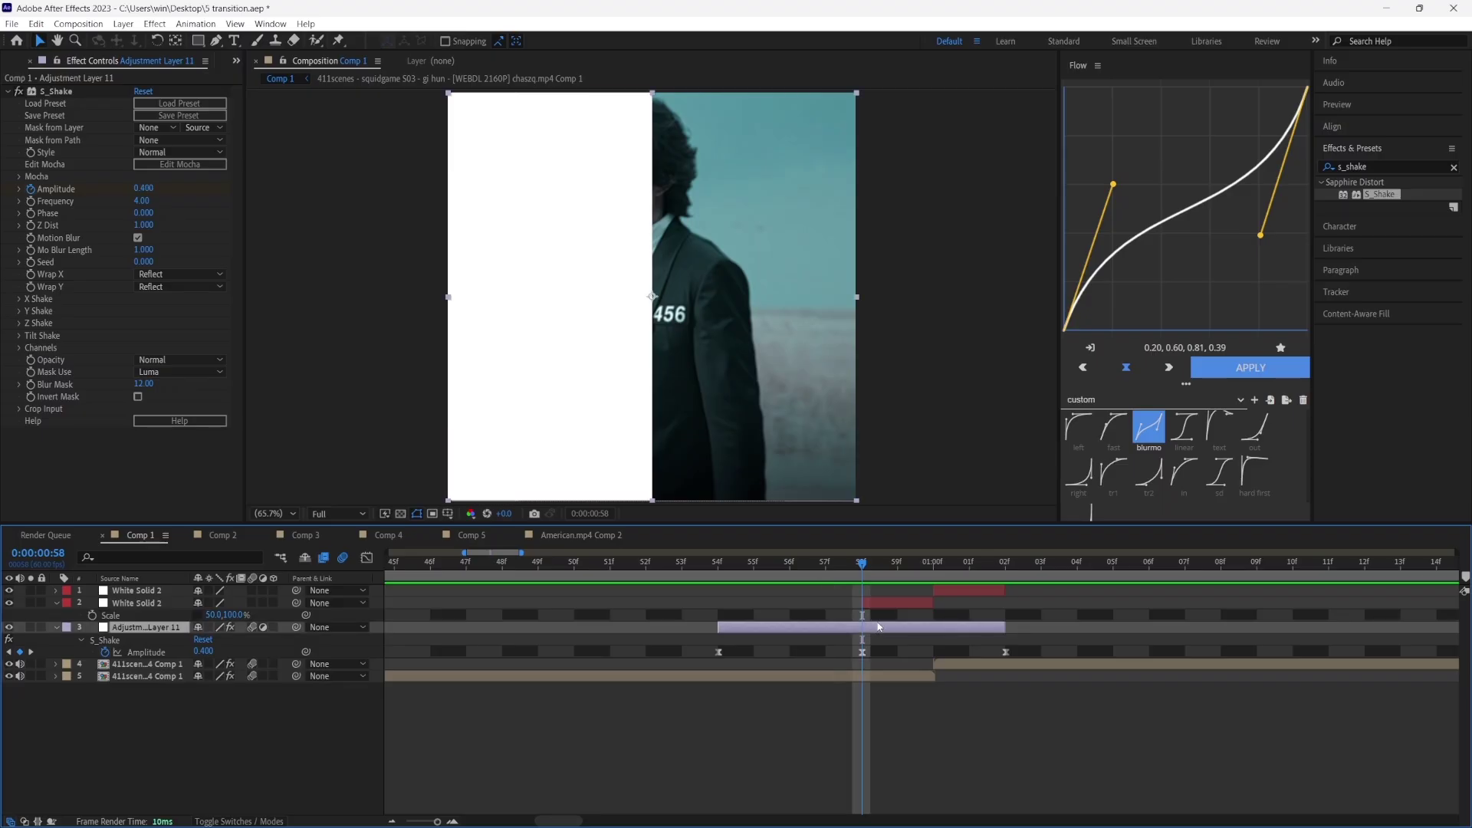
key(ctrl+d)
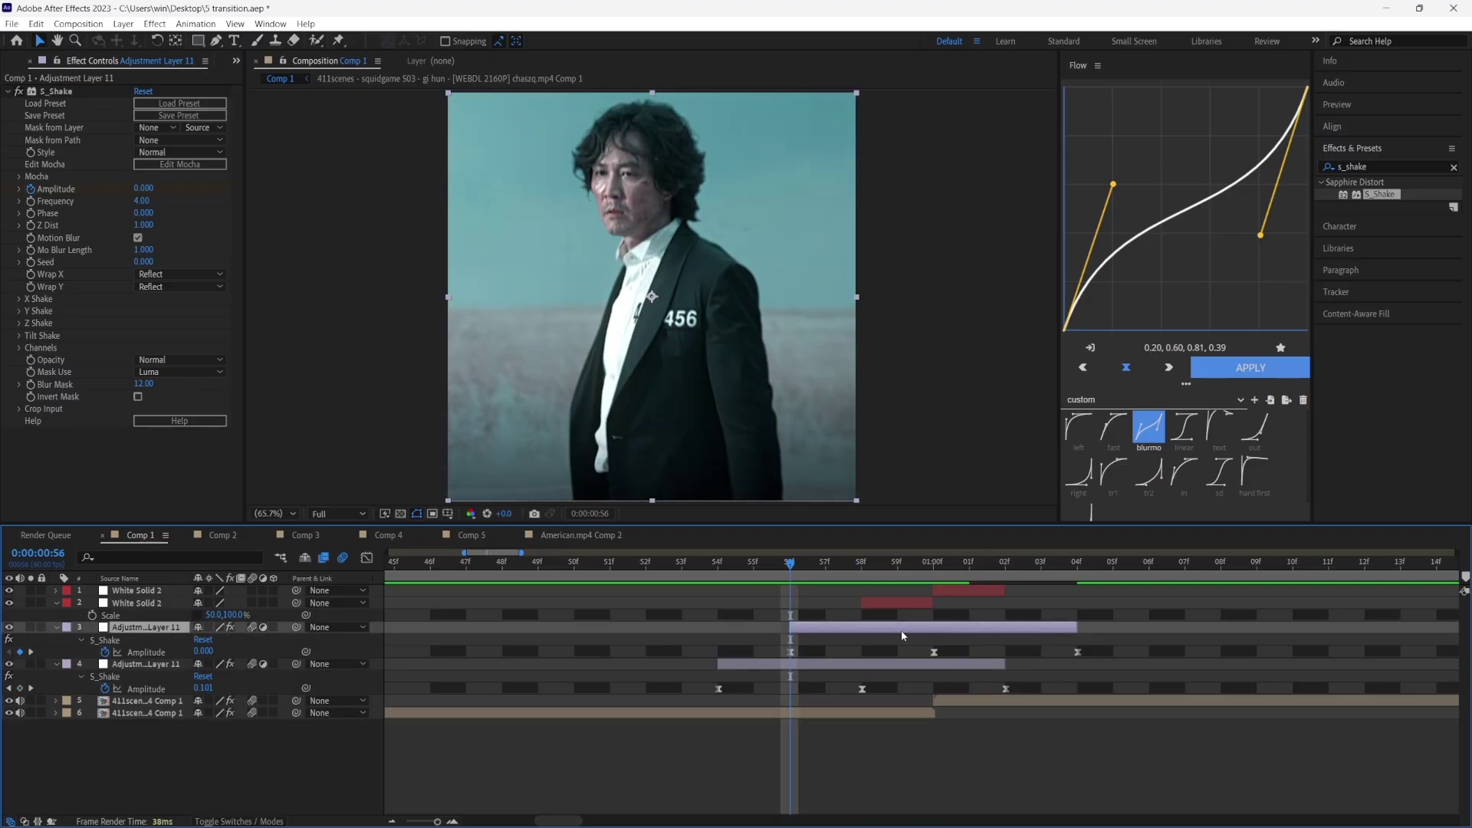
click(933, 570)
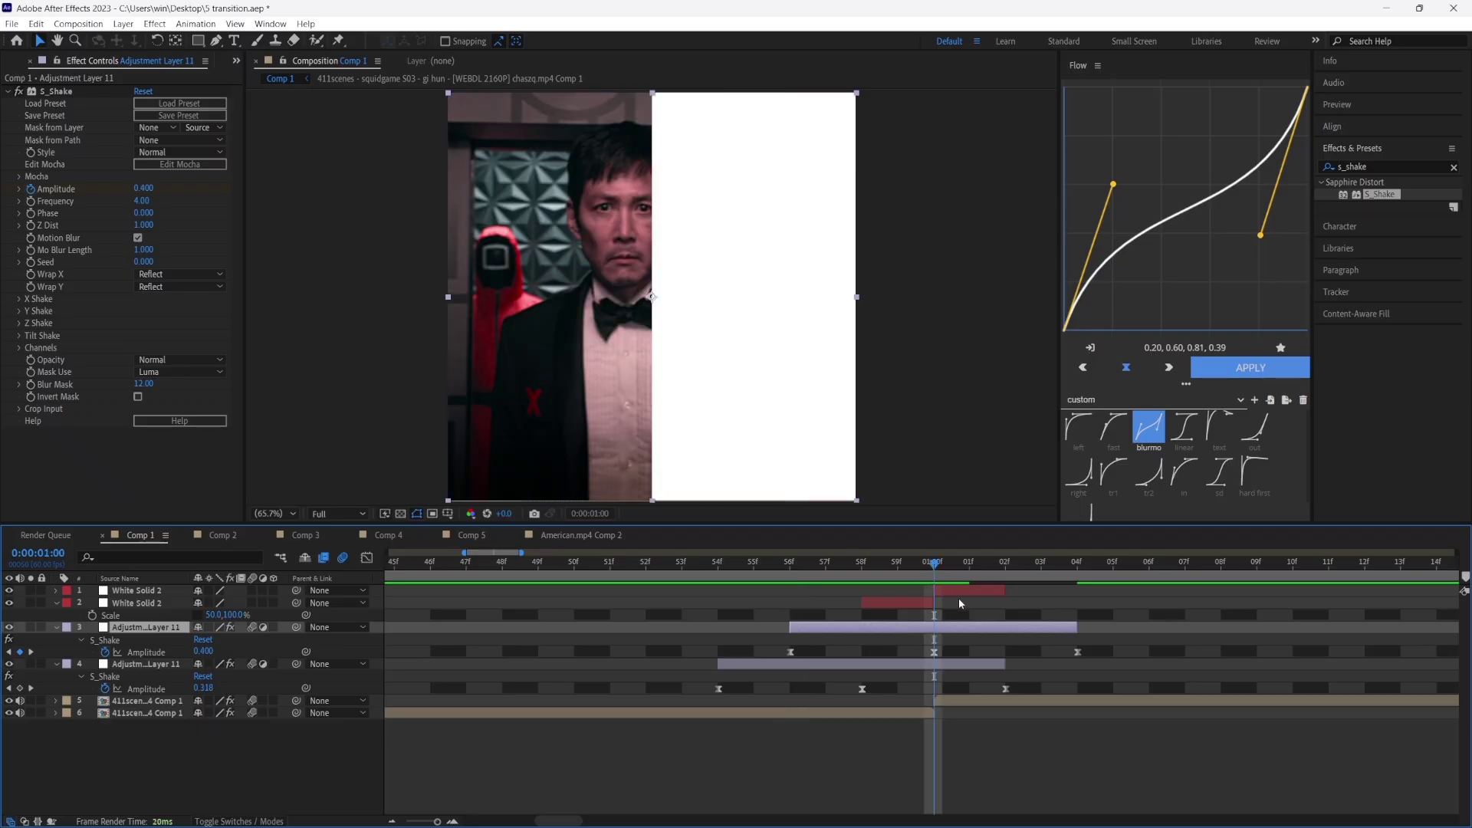
Play back the finished transition in Comp 1 around the cut to review the flashes and shake.
click(1063, 824)
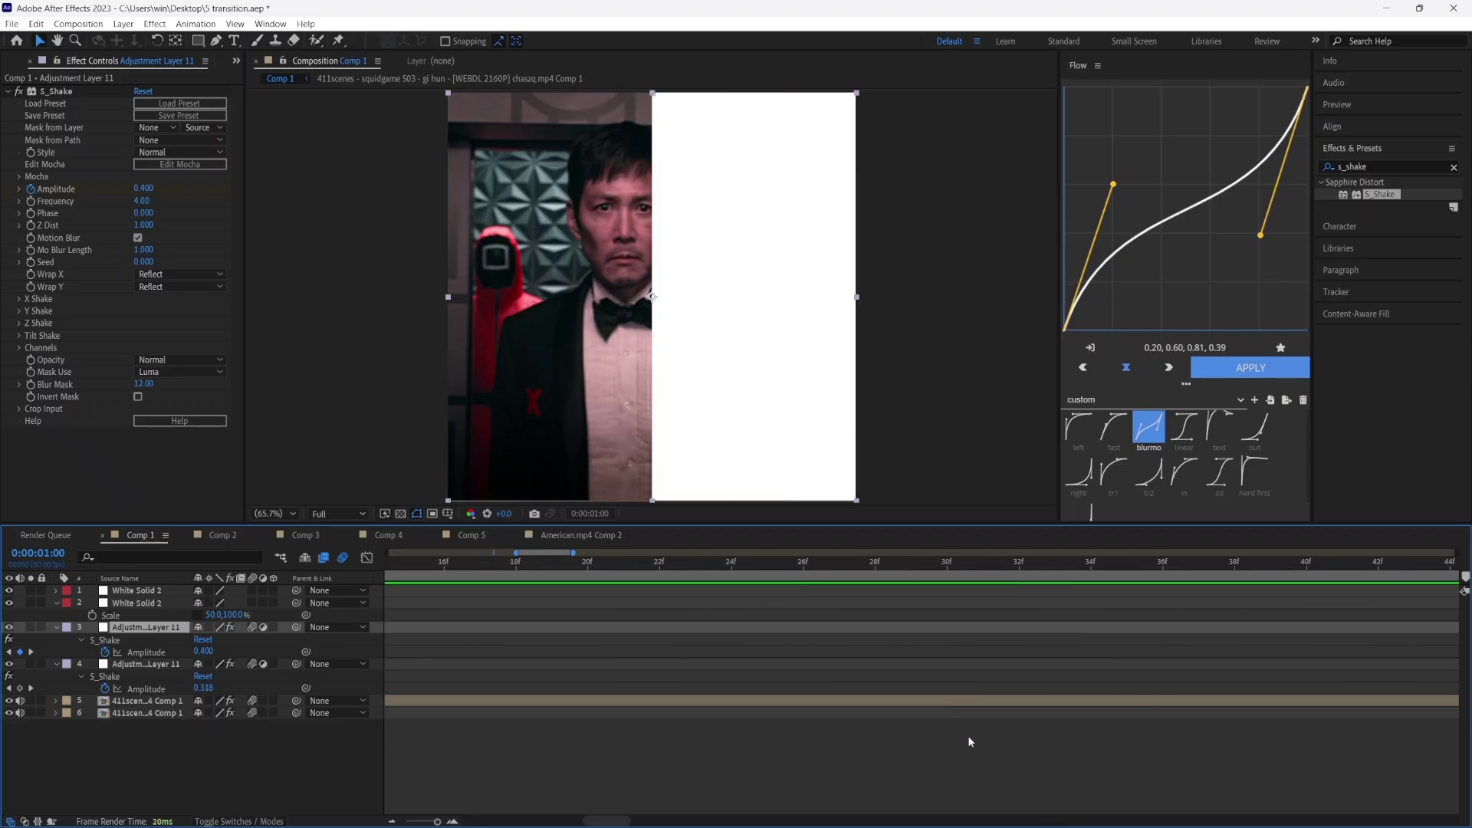
scroll(973, 729, down, 8)
scroll(443, 654, up, 6)
scroll(837, 710, down, 5)
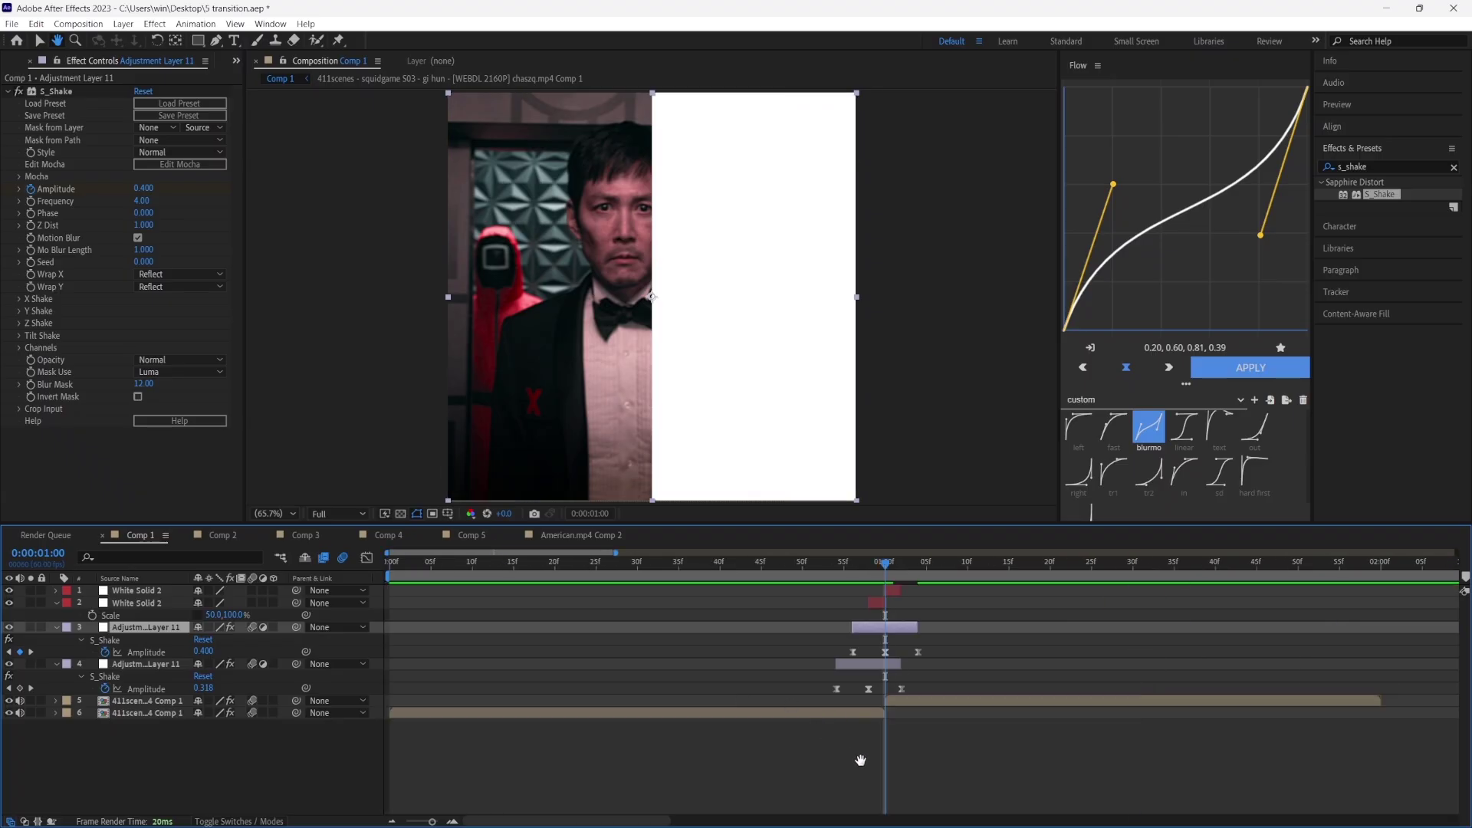
scroll(449, 578, up, 5)
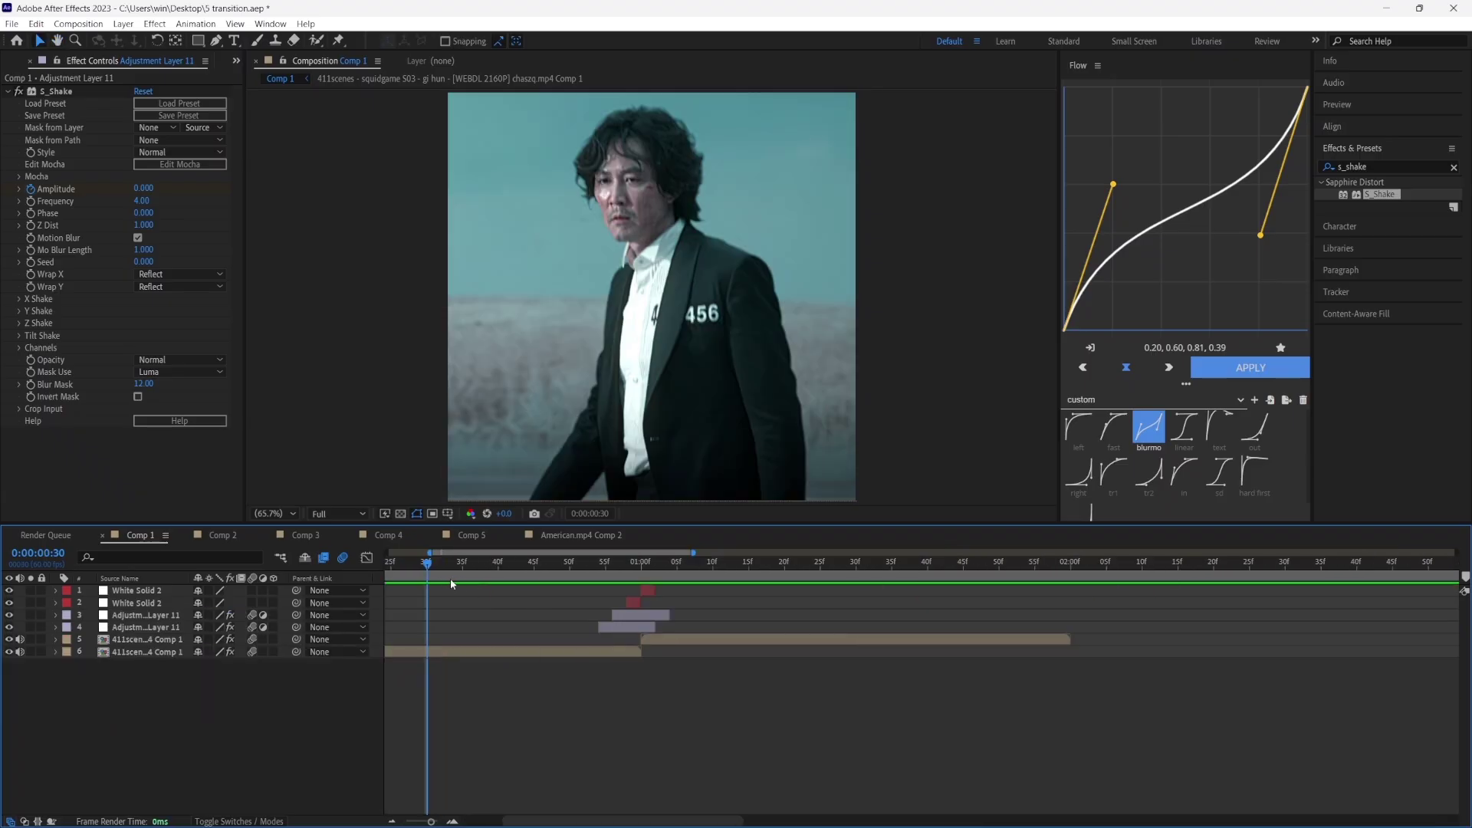
mouse_move(448, 574)
mouse_down()
mouse_move(513, 572)
mouse_move(477, 575)
mouse_up()
key(space)
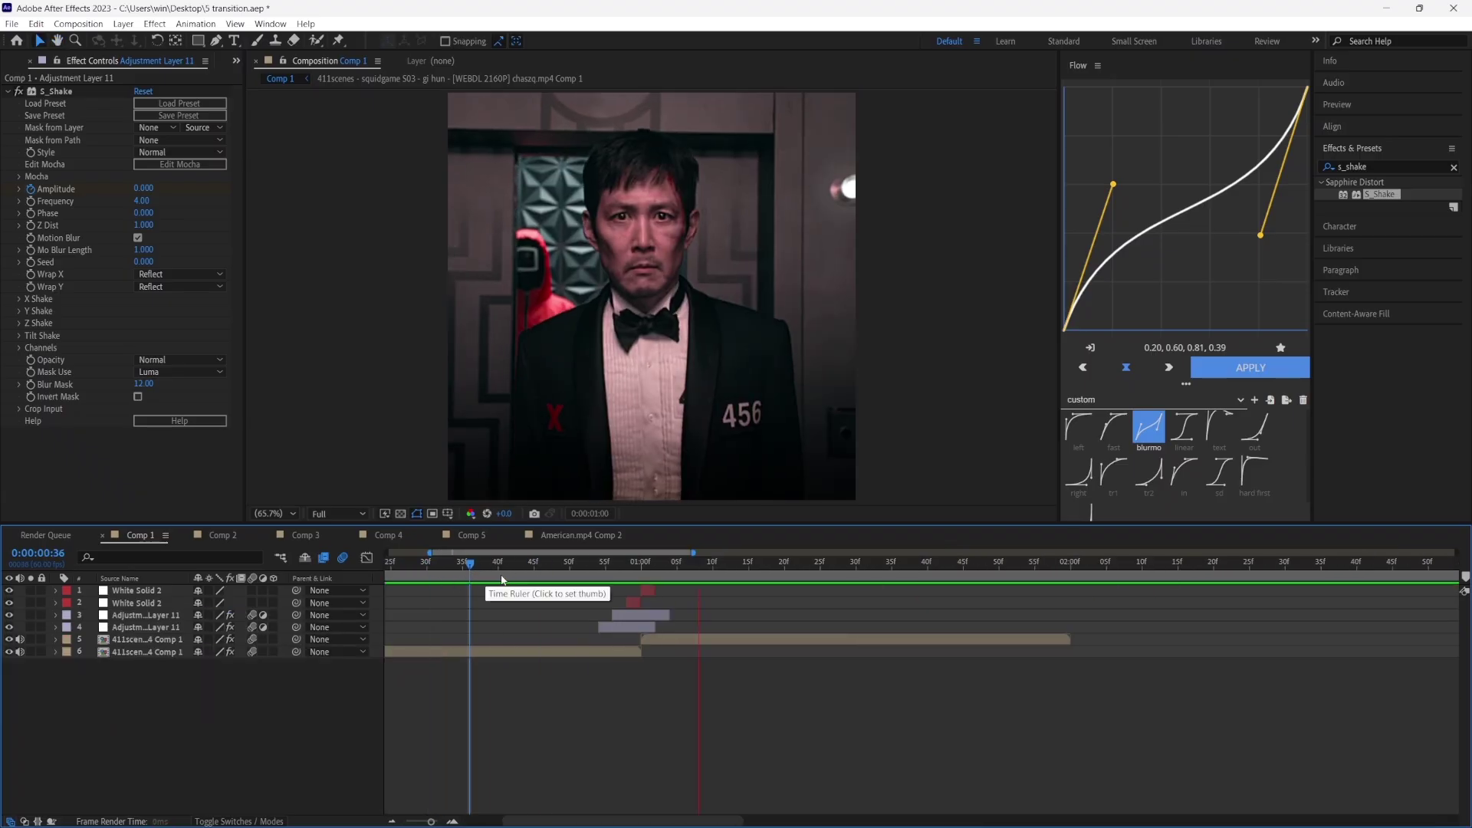
drag(570, 571, 662, 610)
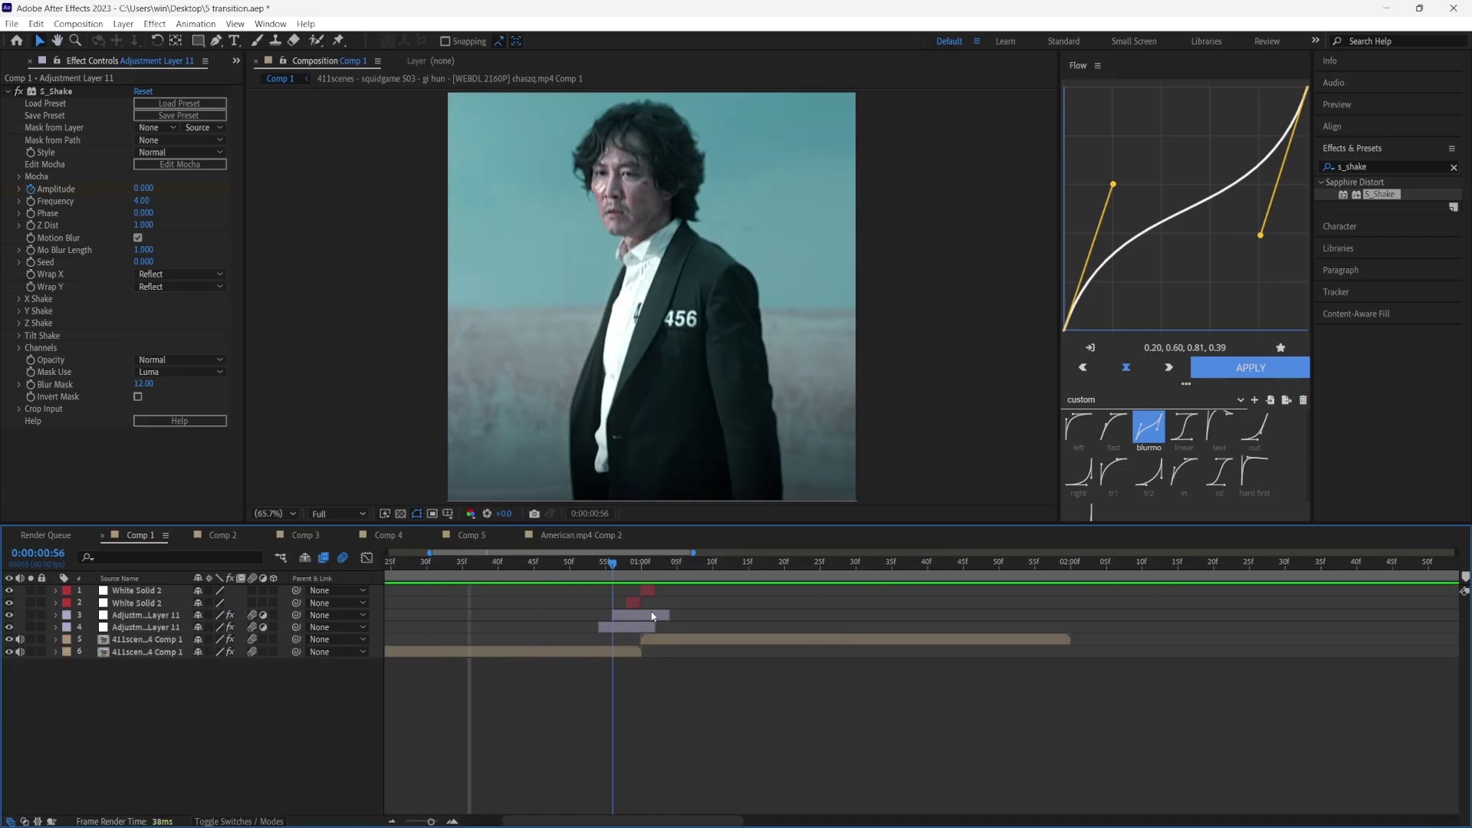
key(space)
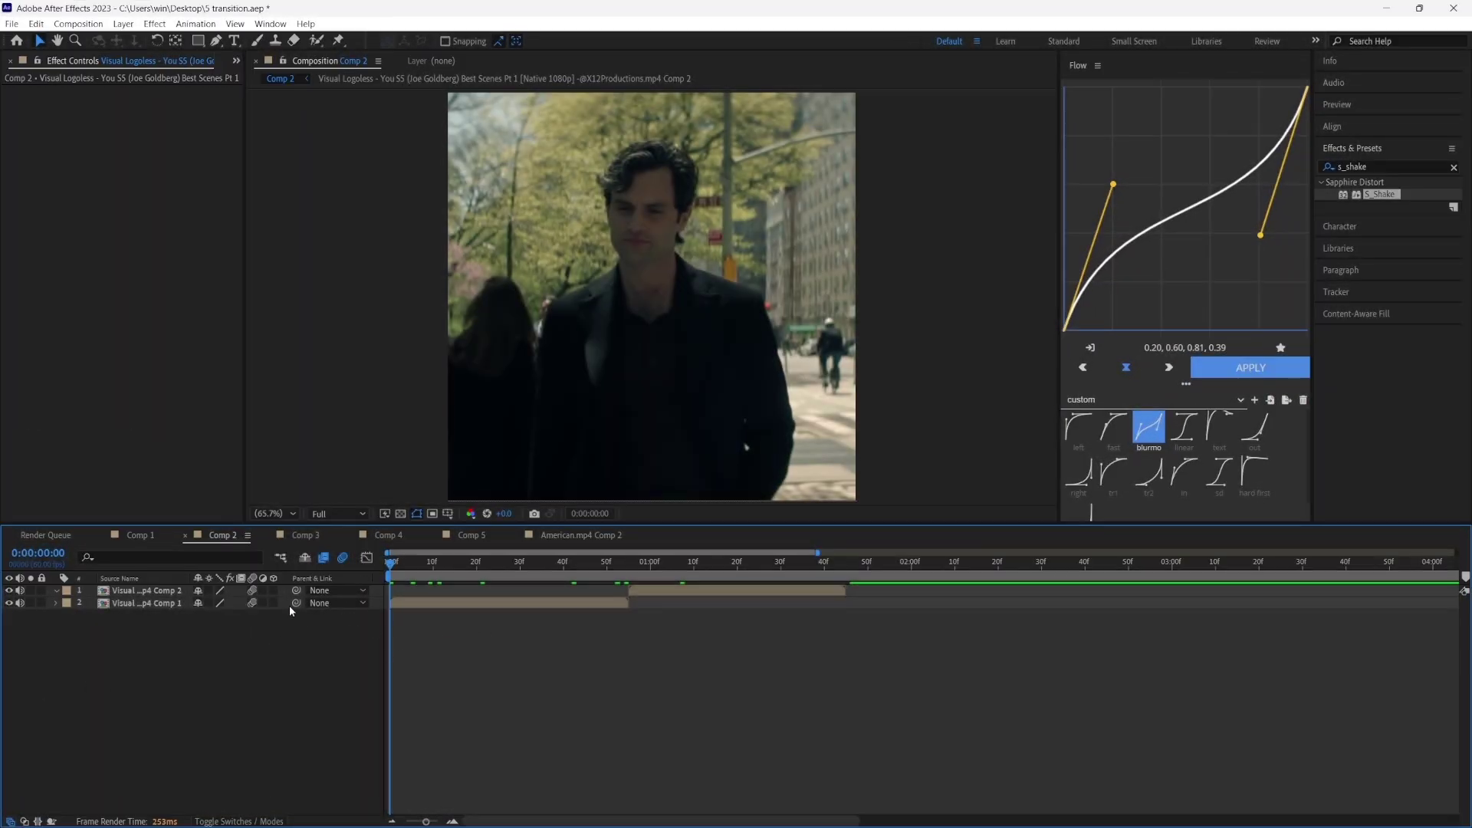
In Comp 2, duplicate the second clip and turn the copy into a freeze frame at the cut, 0:00:00:55.
drag(608, 577, 641, 629)
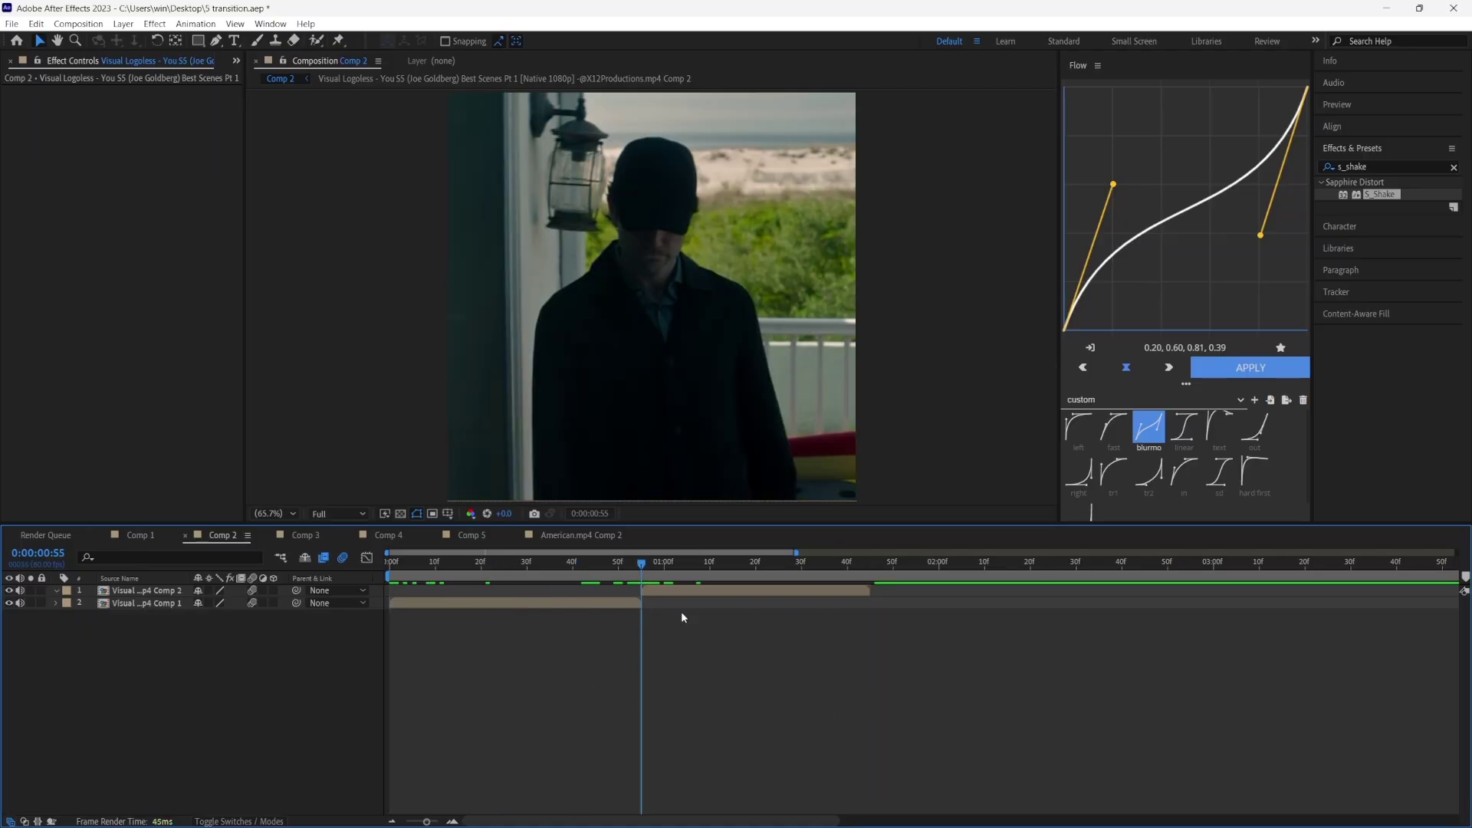
click(673, 592)
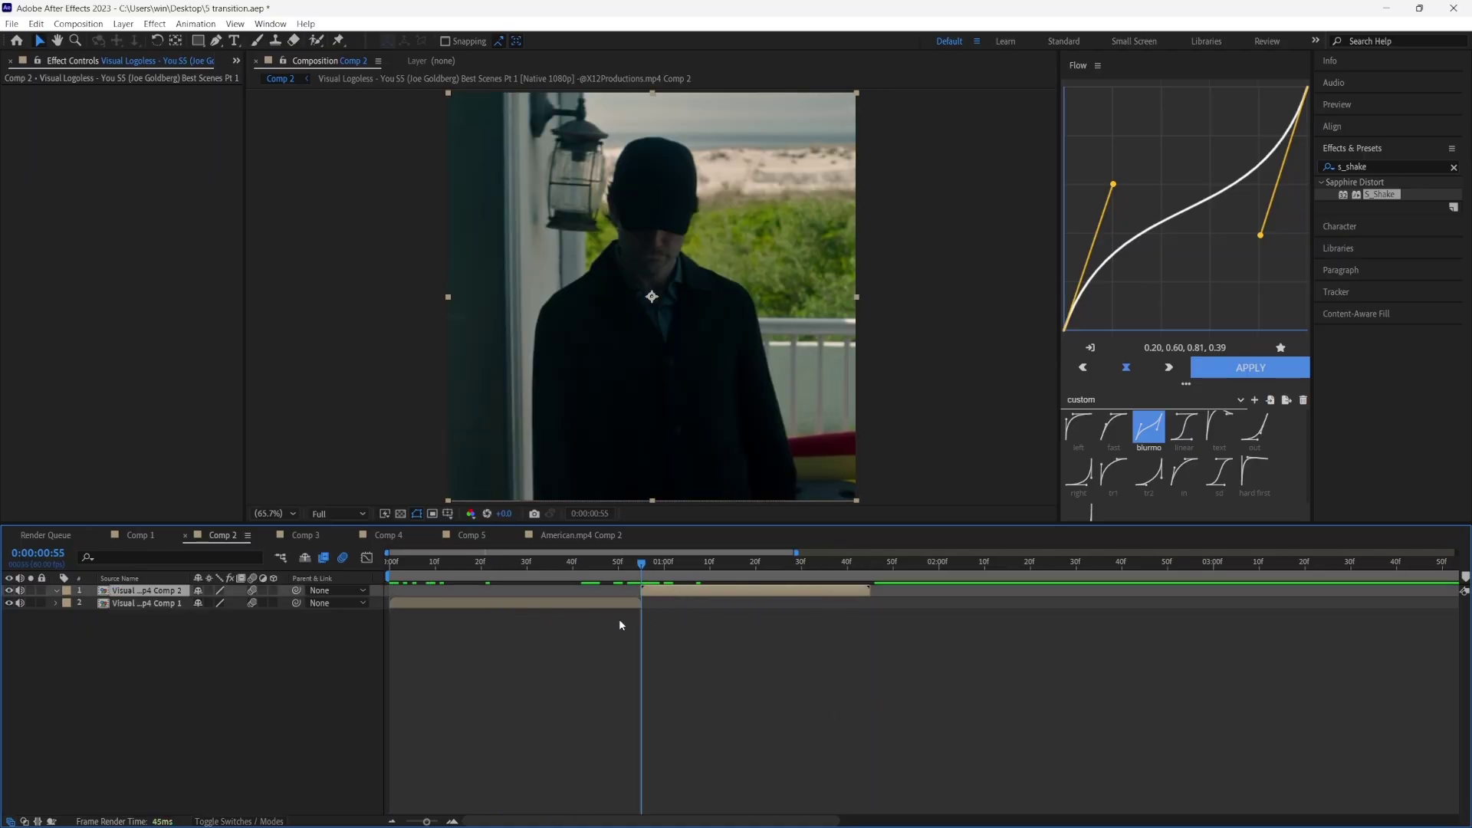
key(ctrl+d)
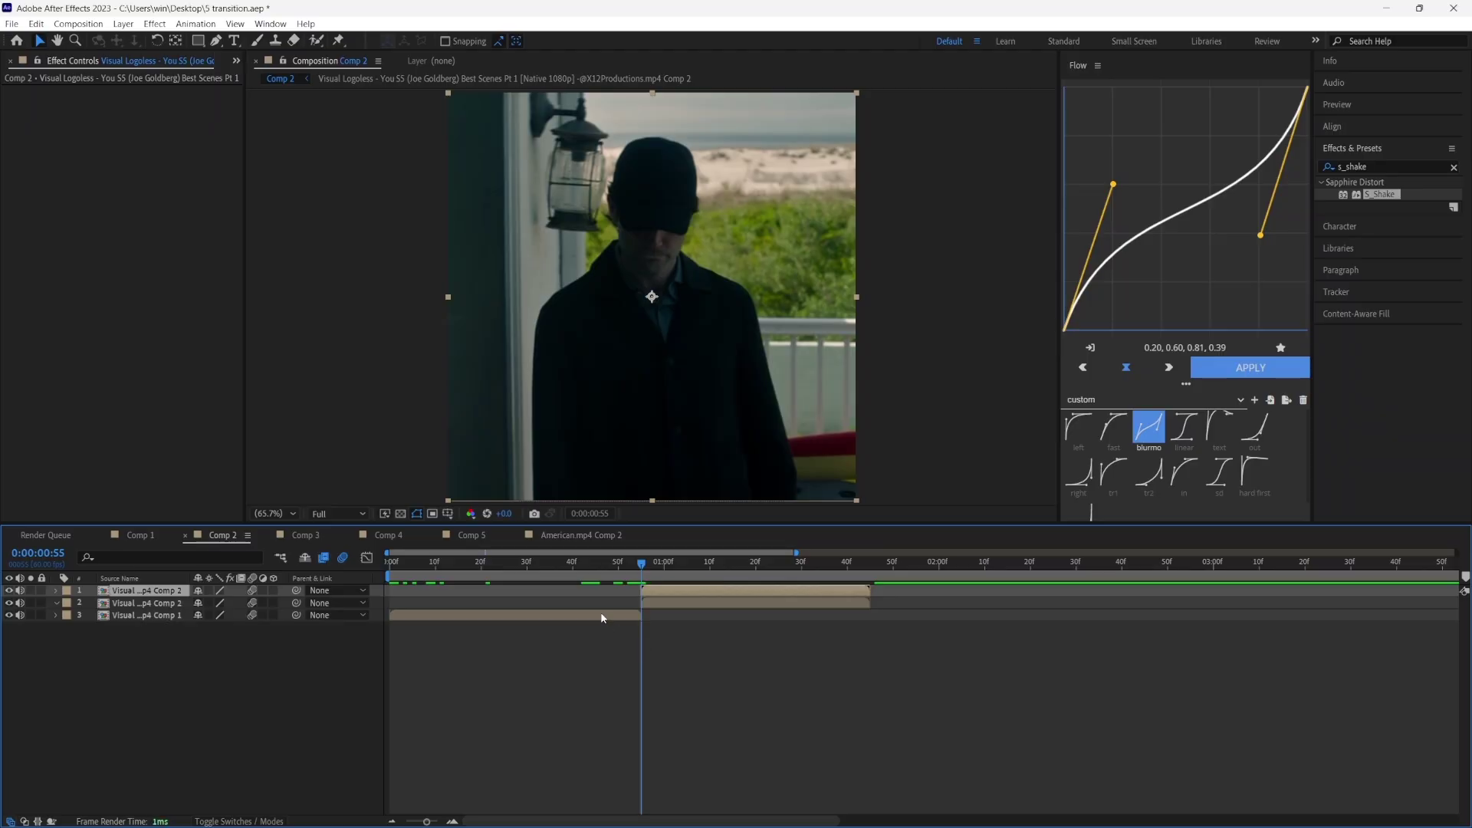
right_click(649, 588)
mouse_move(729, 258)
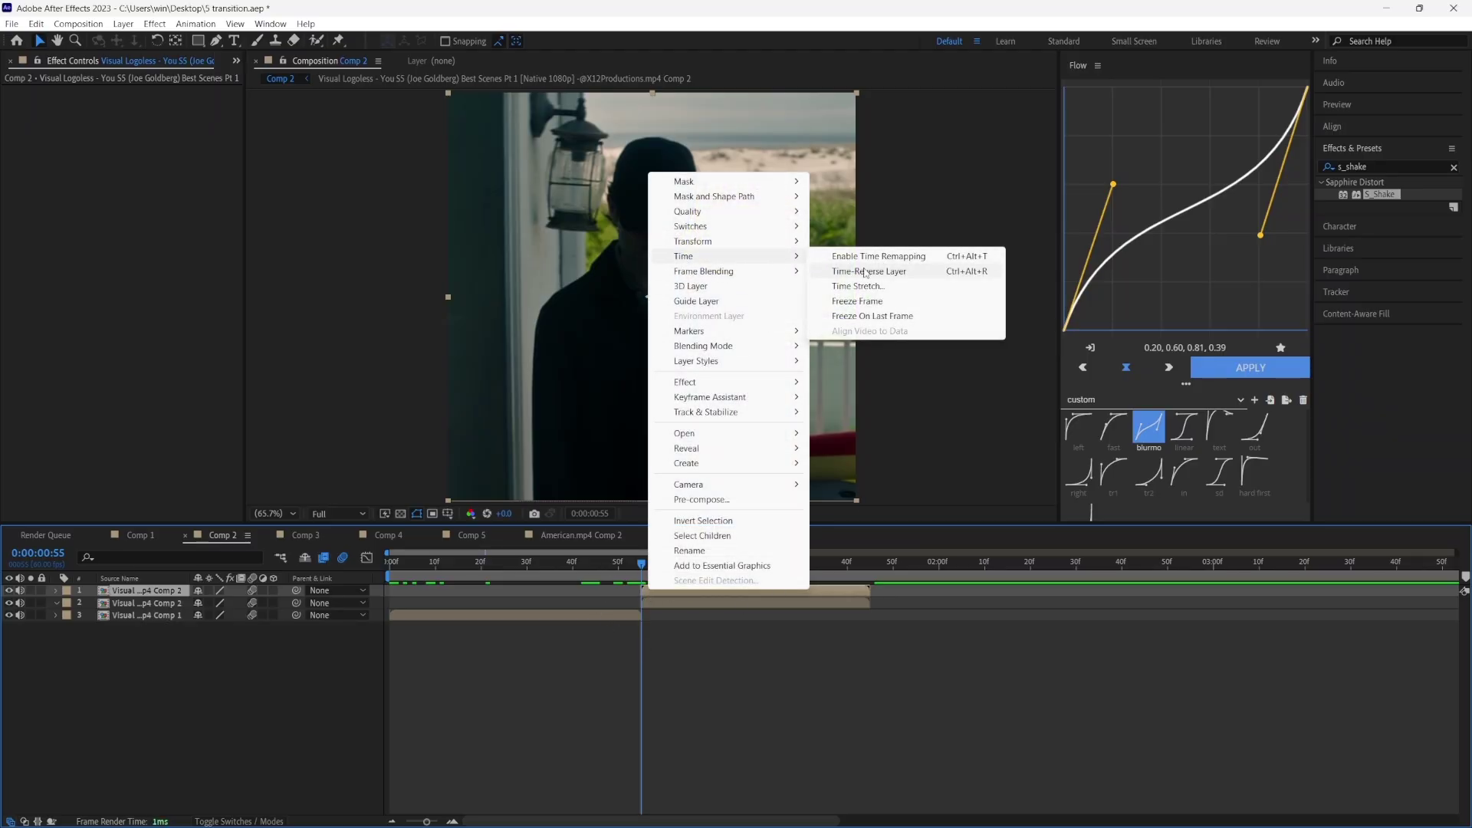
click(853, 301)
Start the frozen layer at the composition's beginning, split it at 0:00:00:55 and delete the part after the cut.
key(Home)
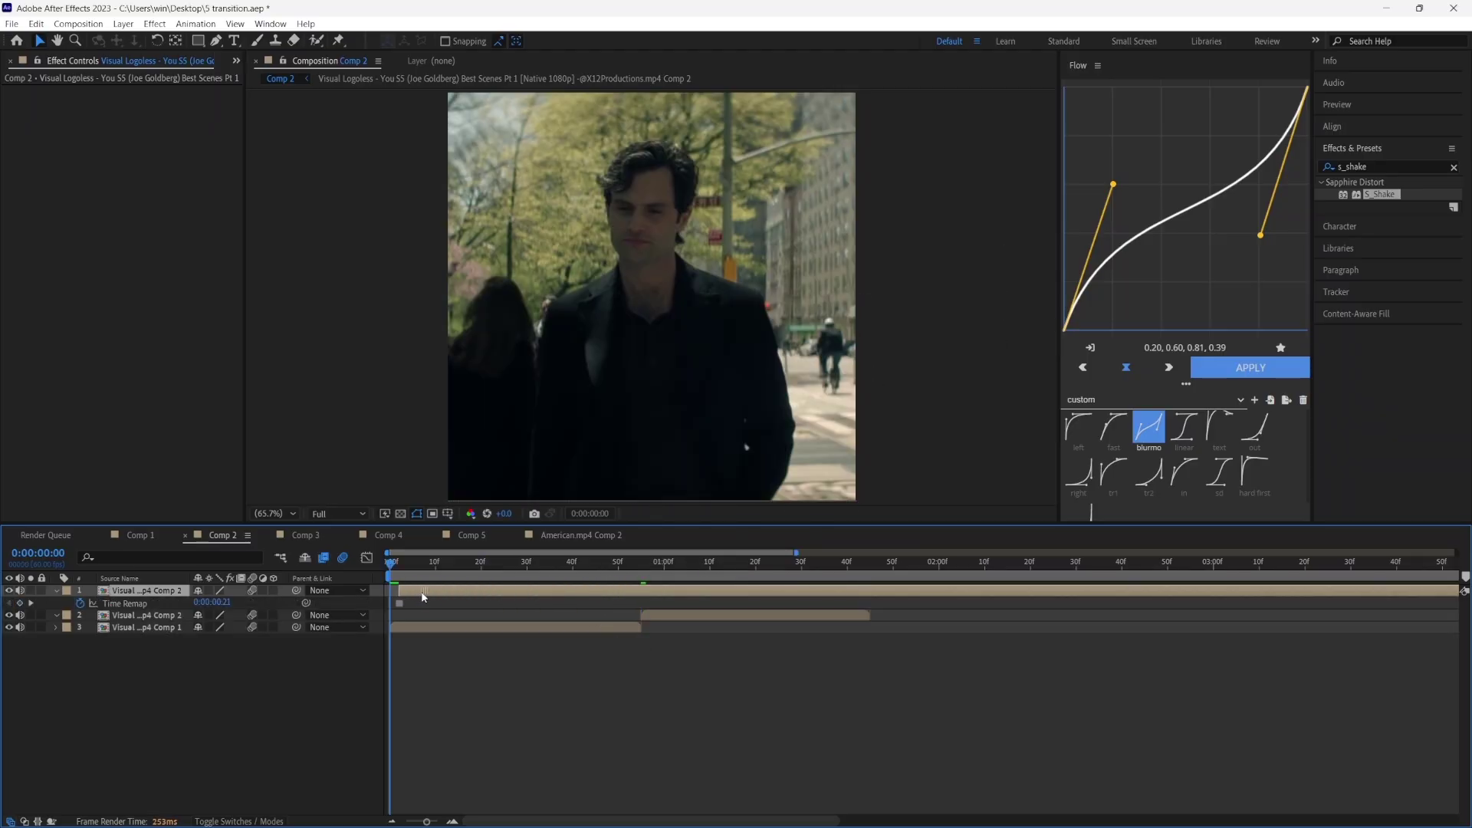
key(=)
click(931, 566)
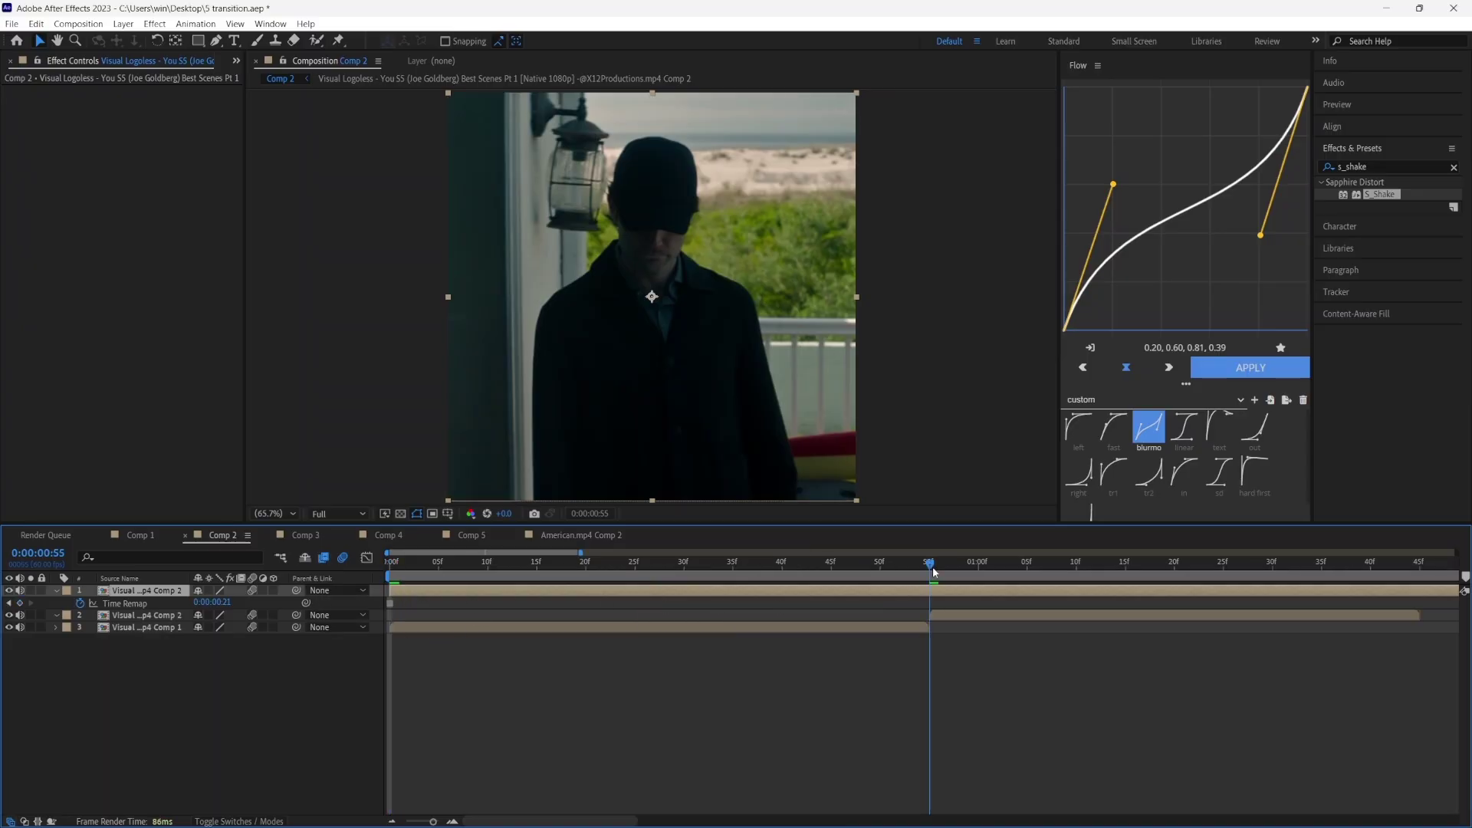
key(ctrl+shift+d)
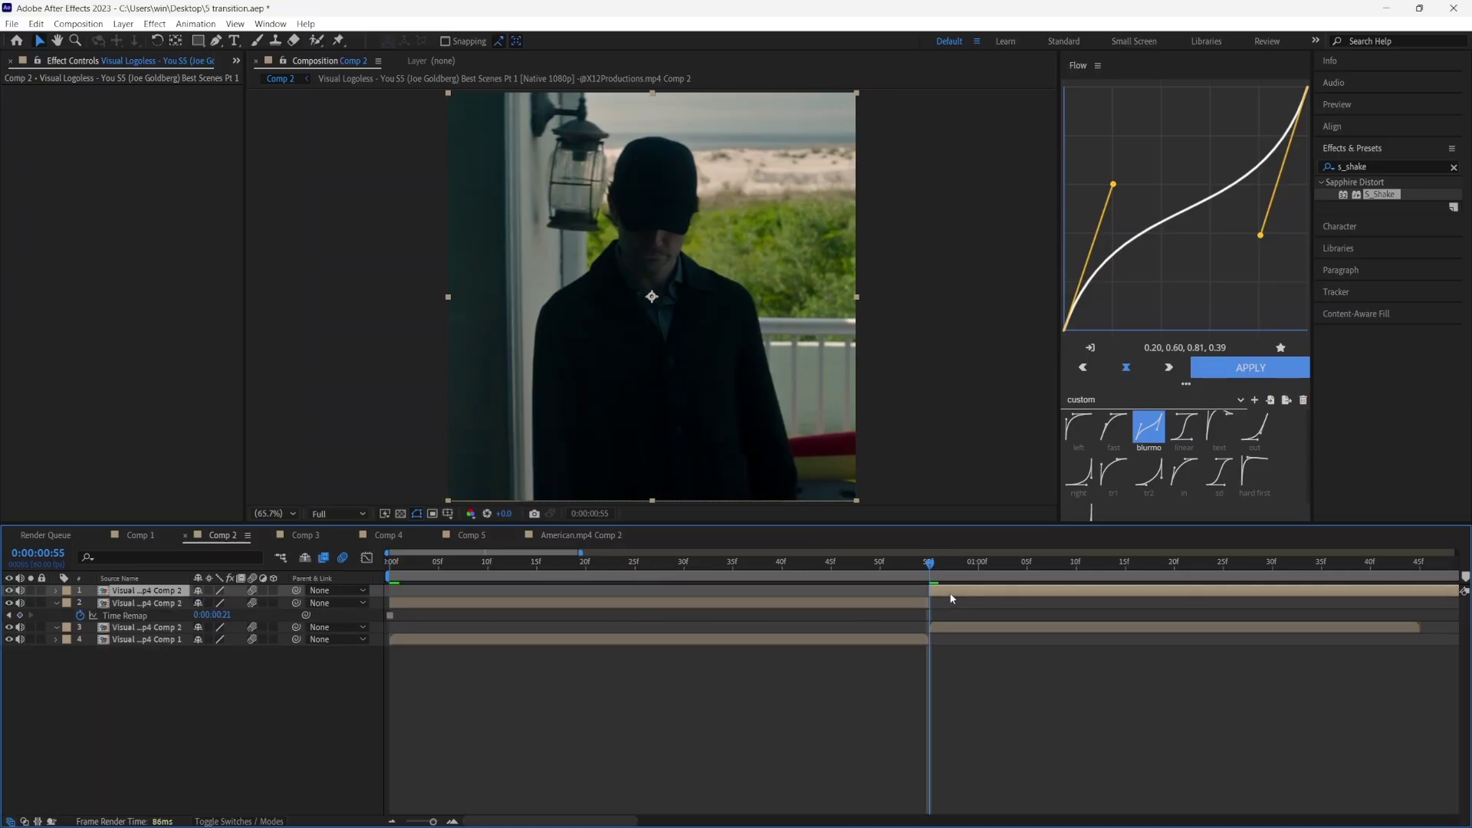
key(Delete)
Place the frozen layer between the two clips in the layer stack and pre-compose it, moving all attributes into the new composition.
drag(153, 592, 143, 621)
key(minus)
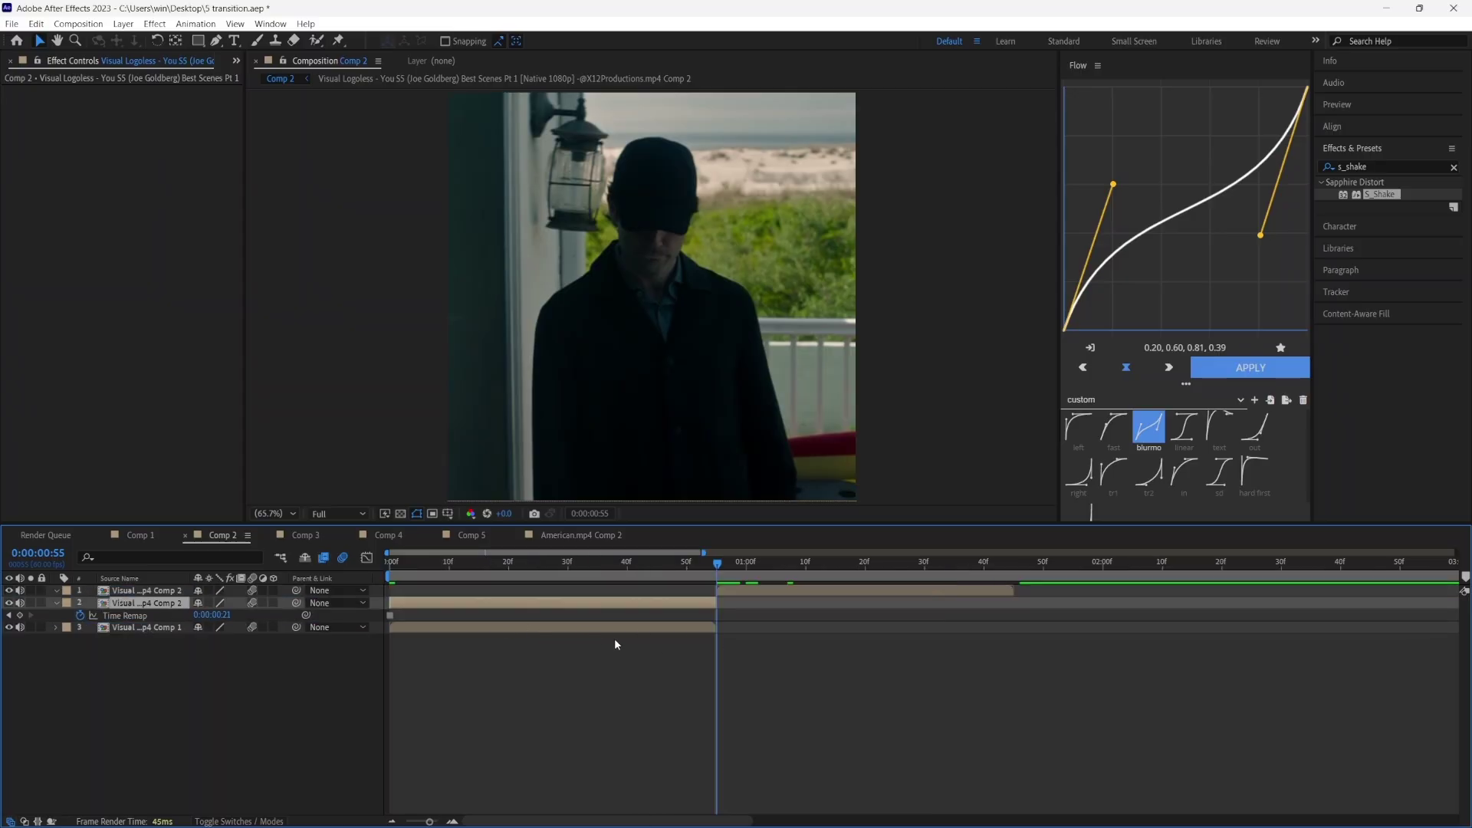
key(ctrl+shift+c)
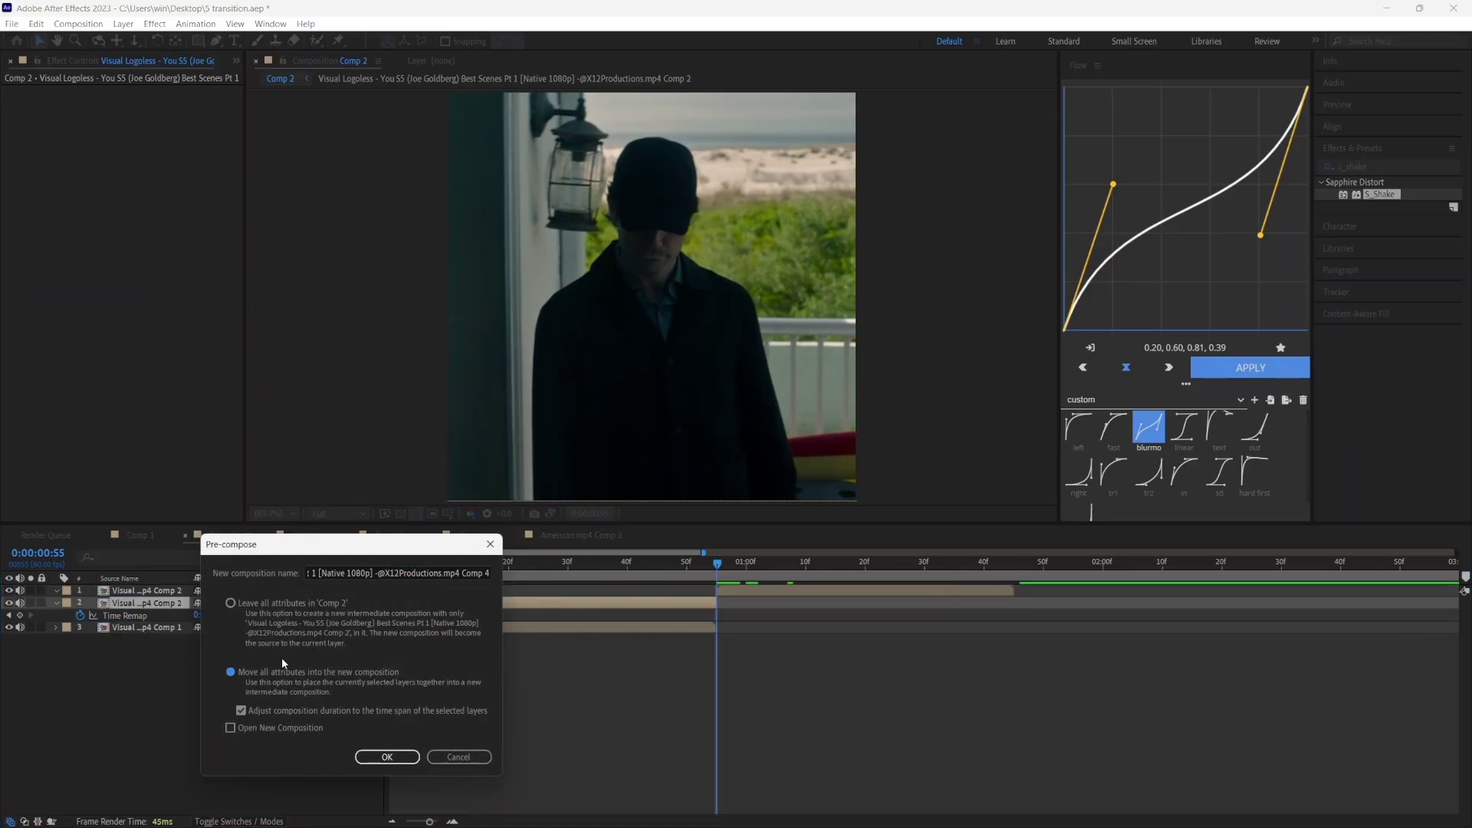
click(387, 757)
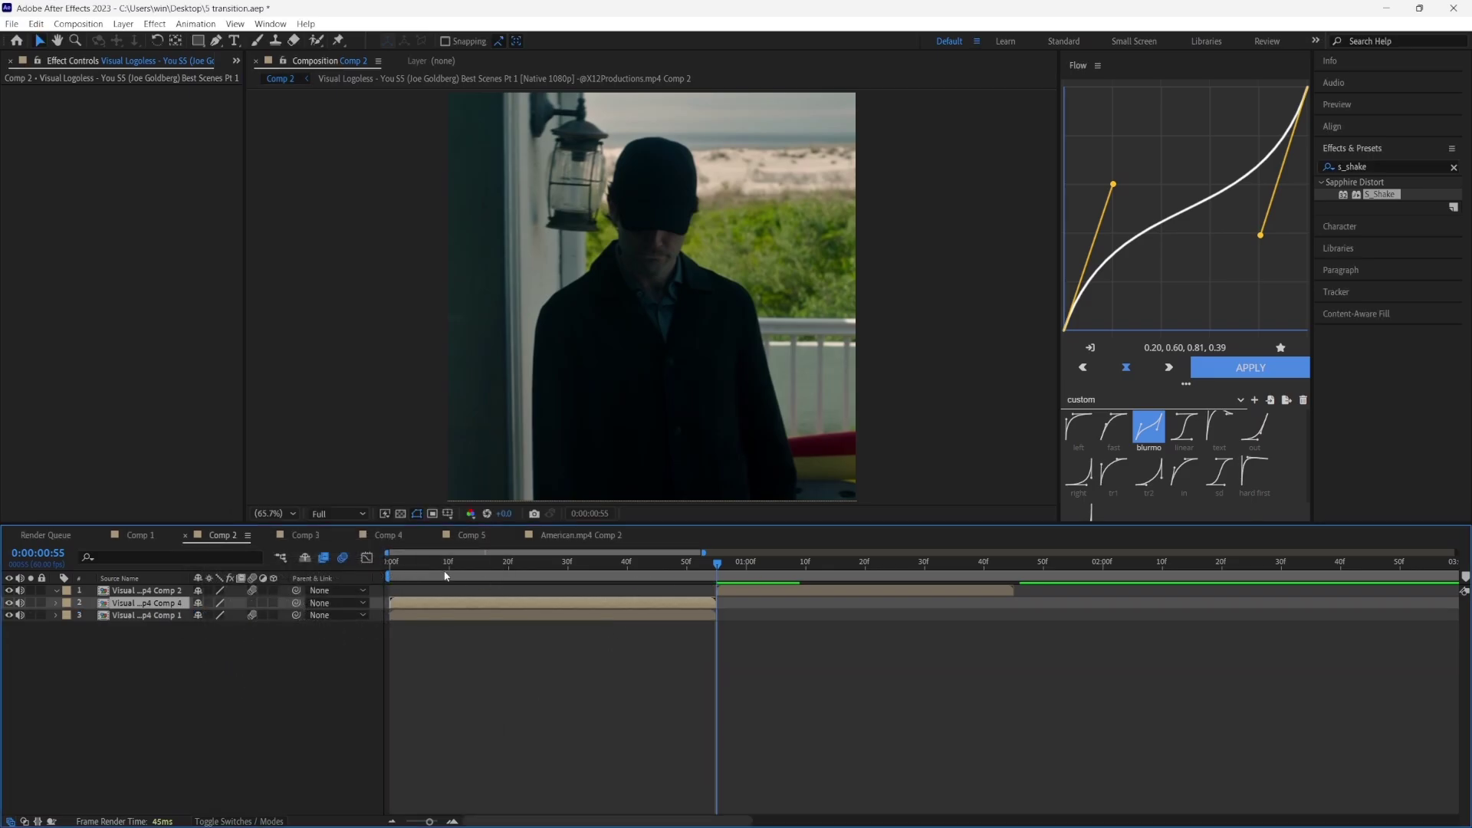
Inside the frozen pre-comp, cut out the man in the cap with the Roto Brush, excluding the background, and freeze the matte.
key(Home)
double_click(491, 602)
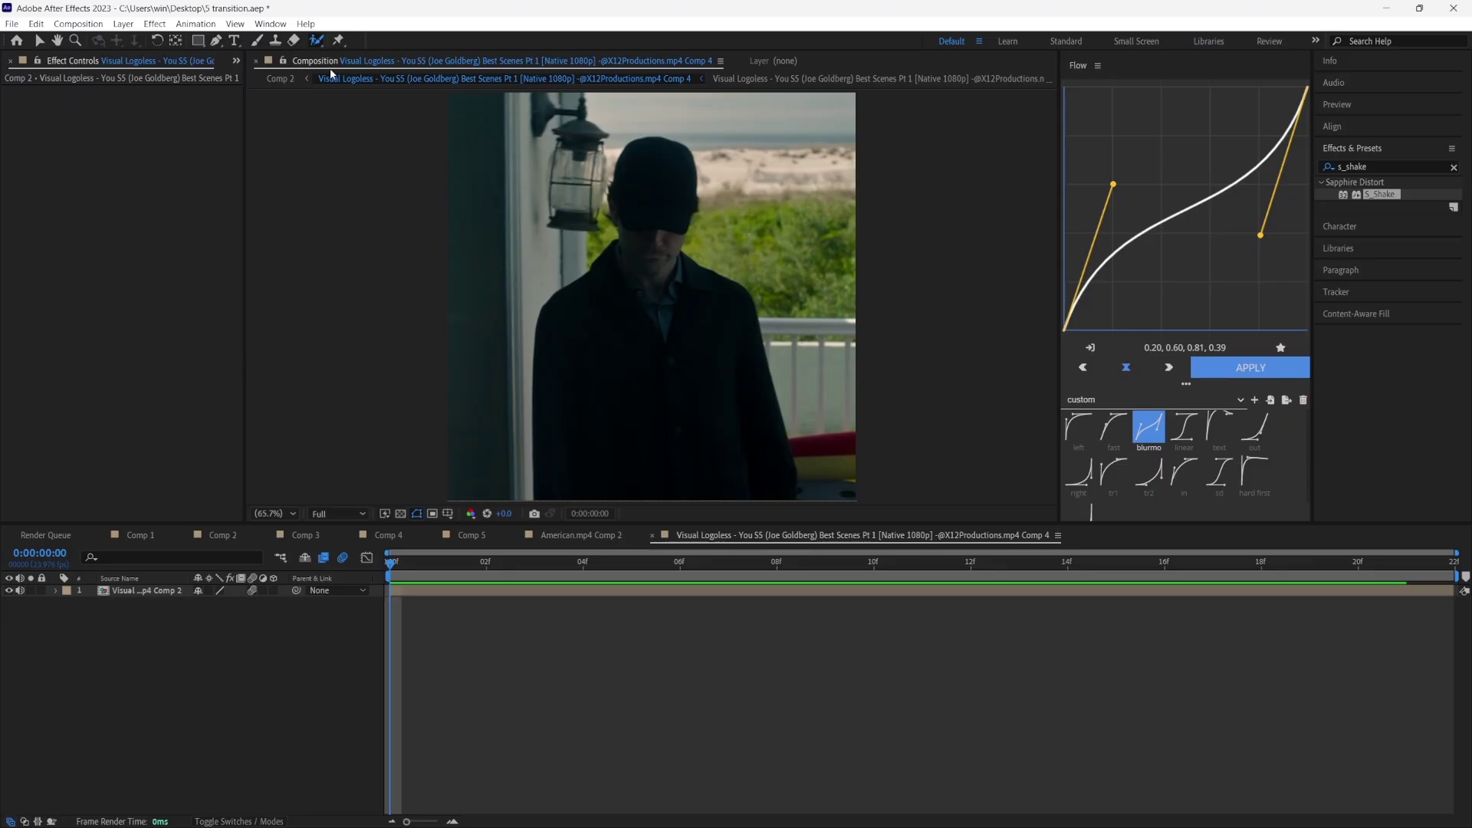
alt+double_click(415, 591)
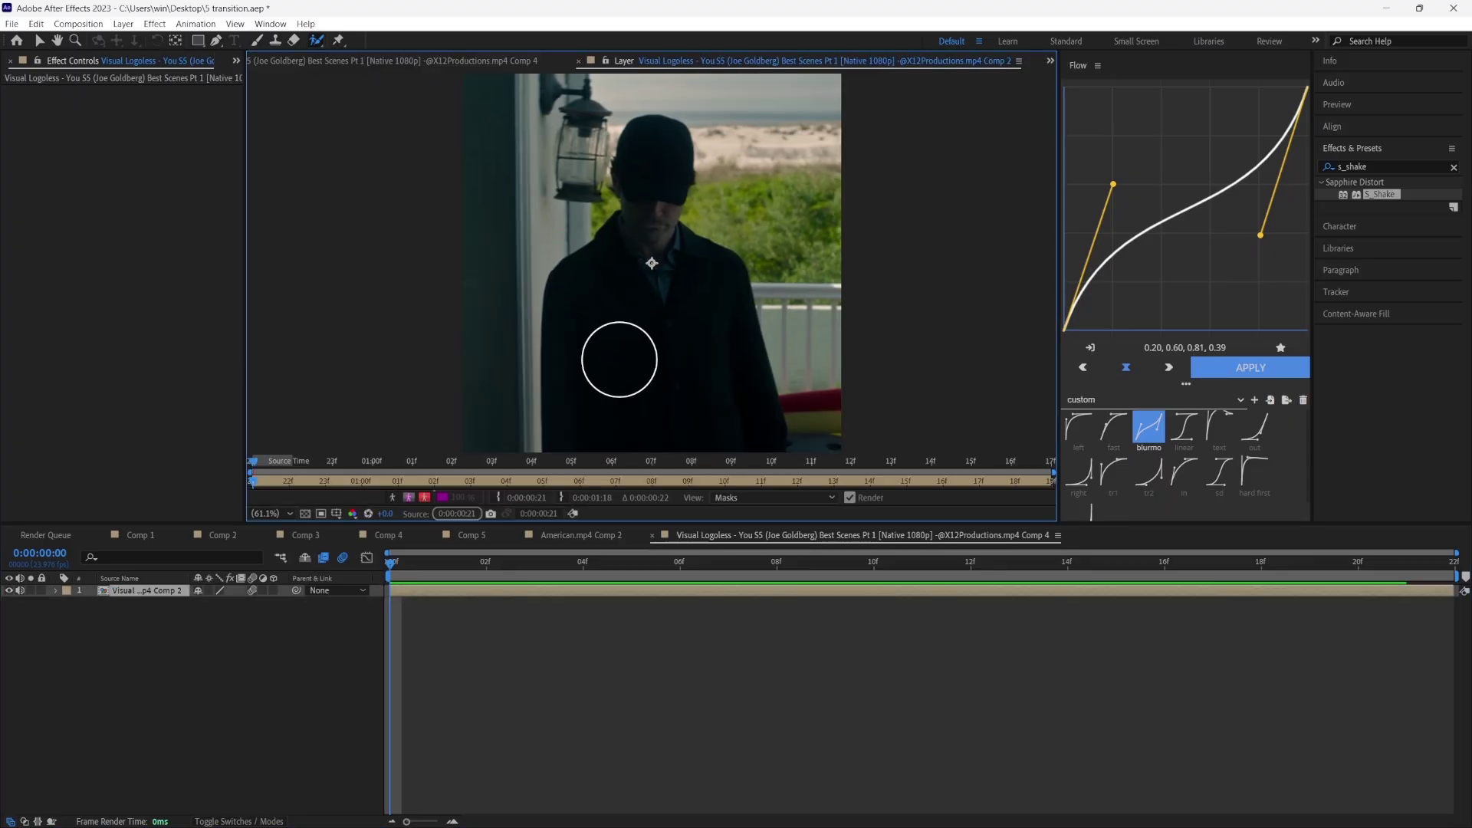
drag(621, 358, 667, 358)
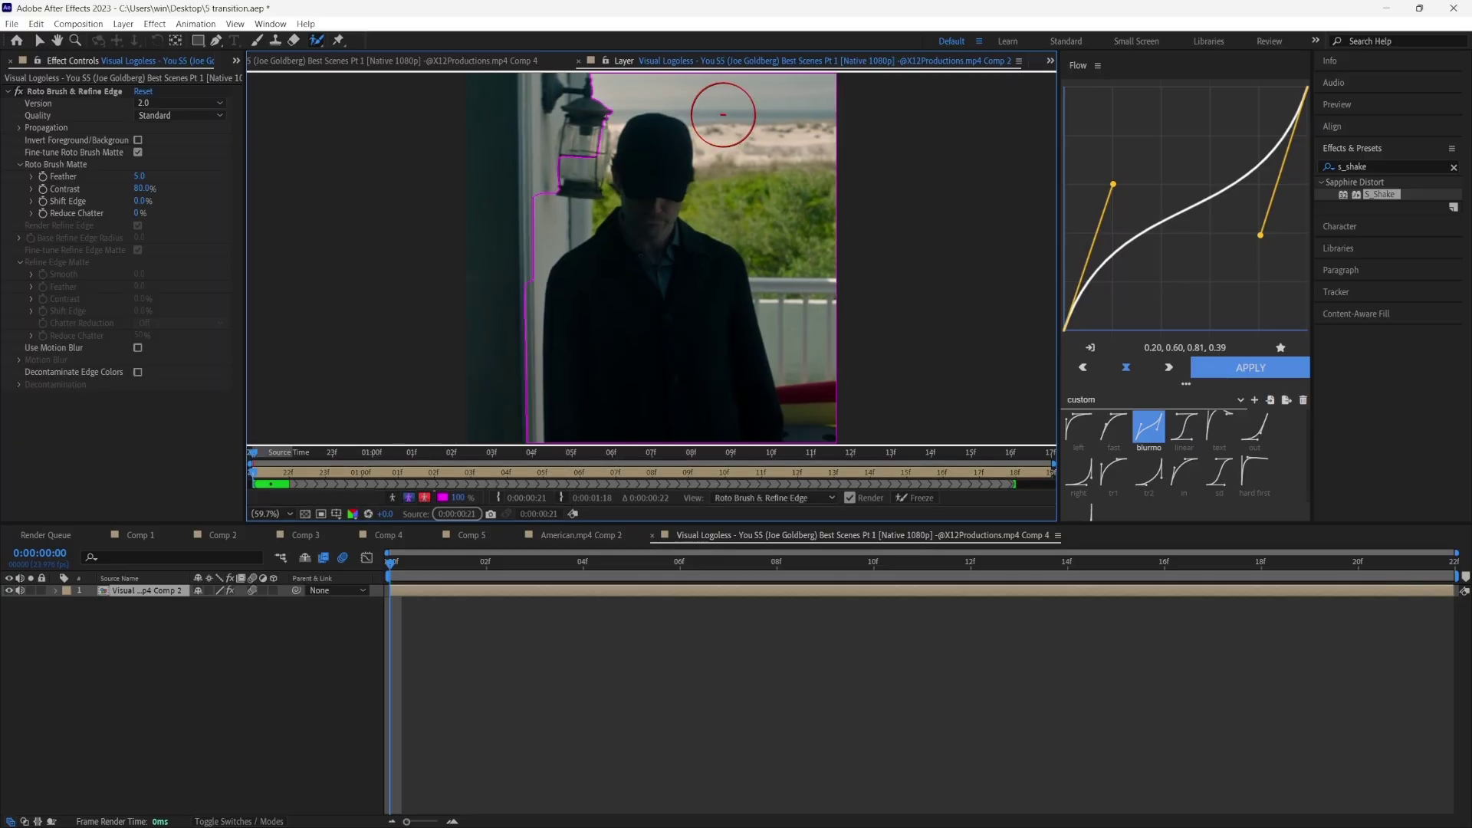
mouse_move(720, 121)
mouse_down()
mouse_move(717, 217)
mouse_move(783, 305)
mouse_move(805, 433)
mouse_up()
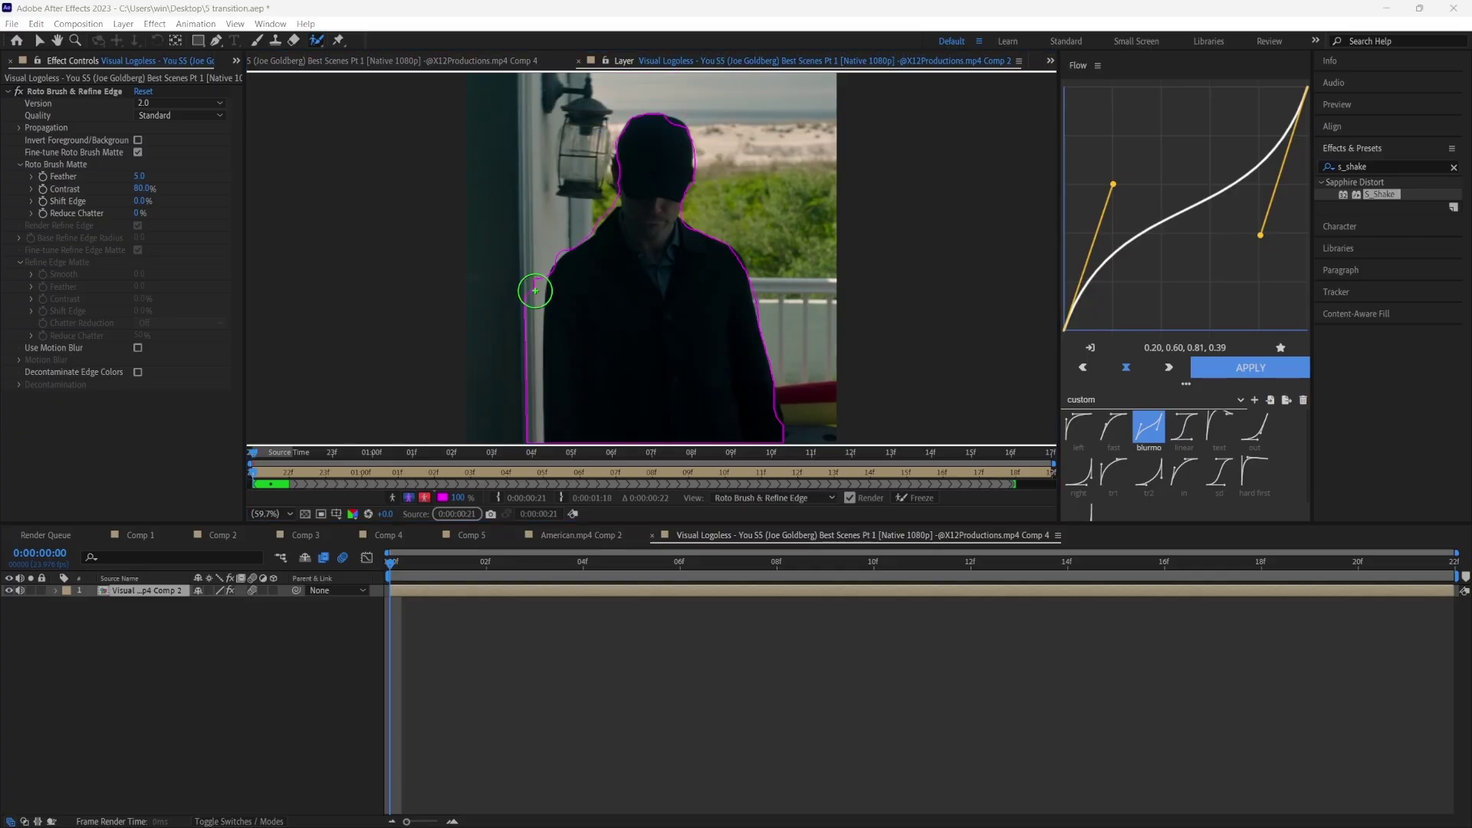
drag(724, 249, 740, 292)
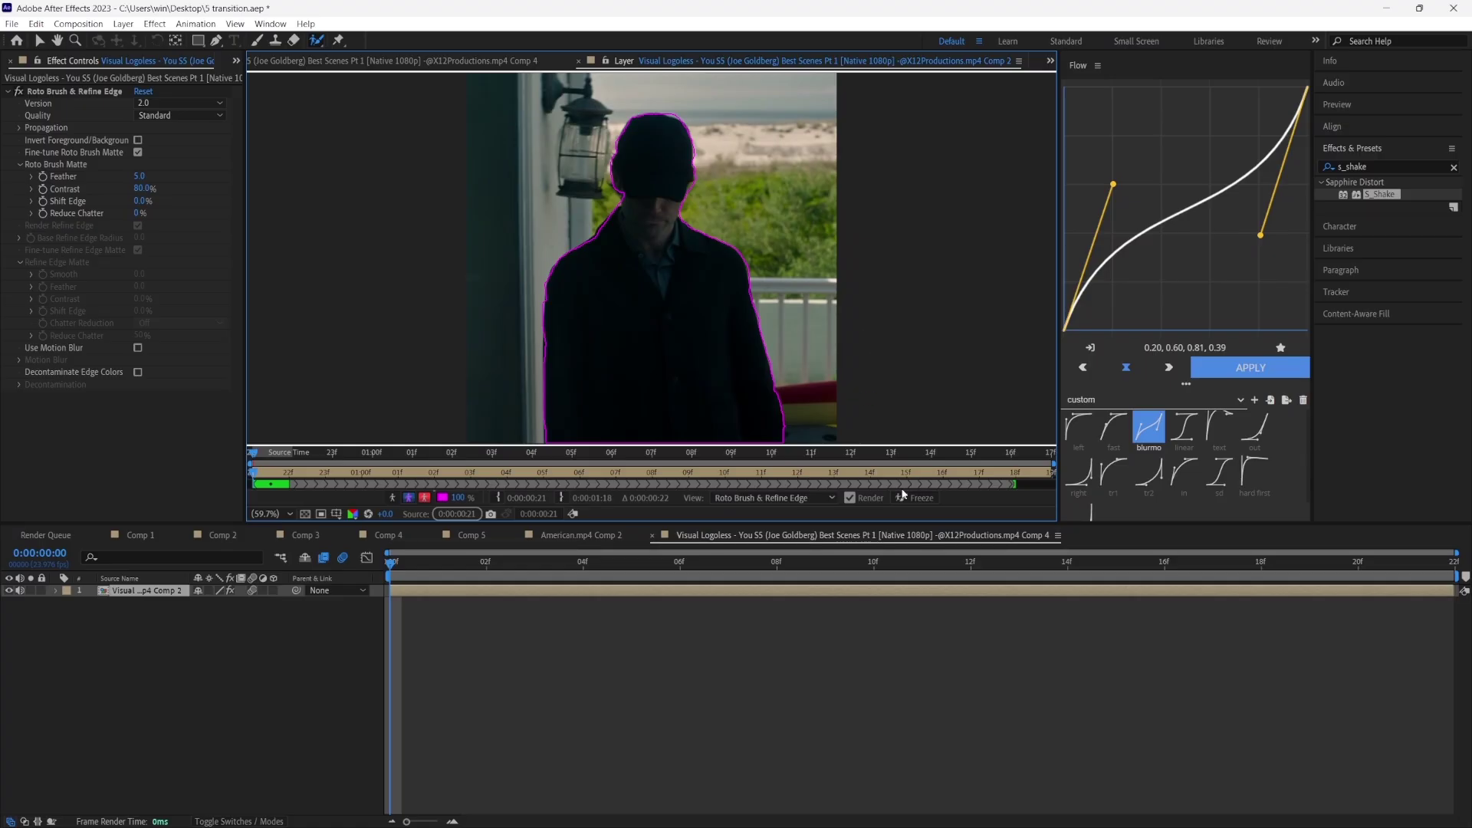
click(924, 498)
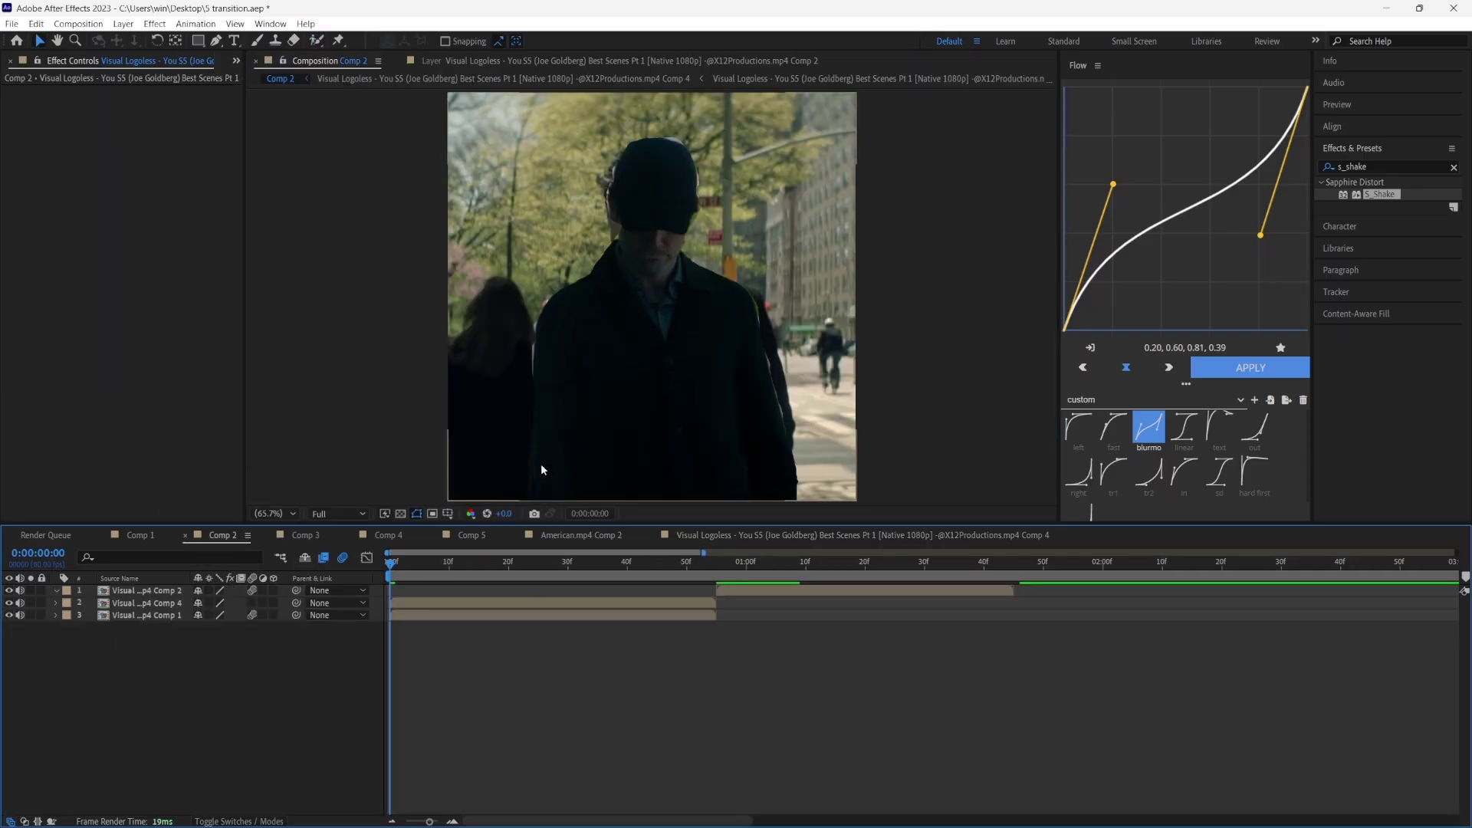
Back in Comp 2, duplicate the cut-out layer and apply Turbulent Displace to the lower copy.
click(429, 604)
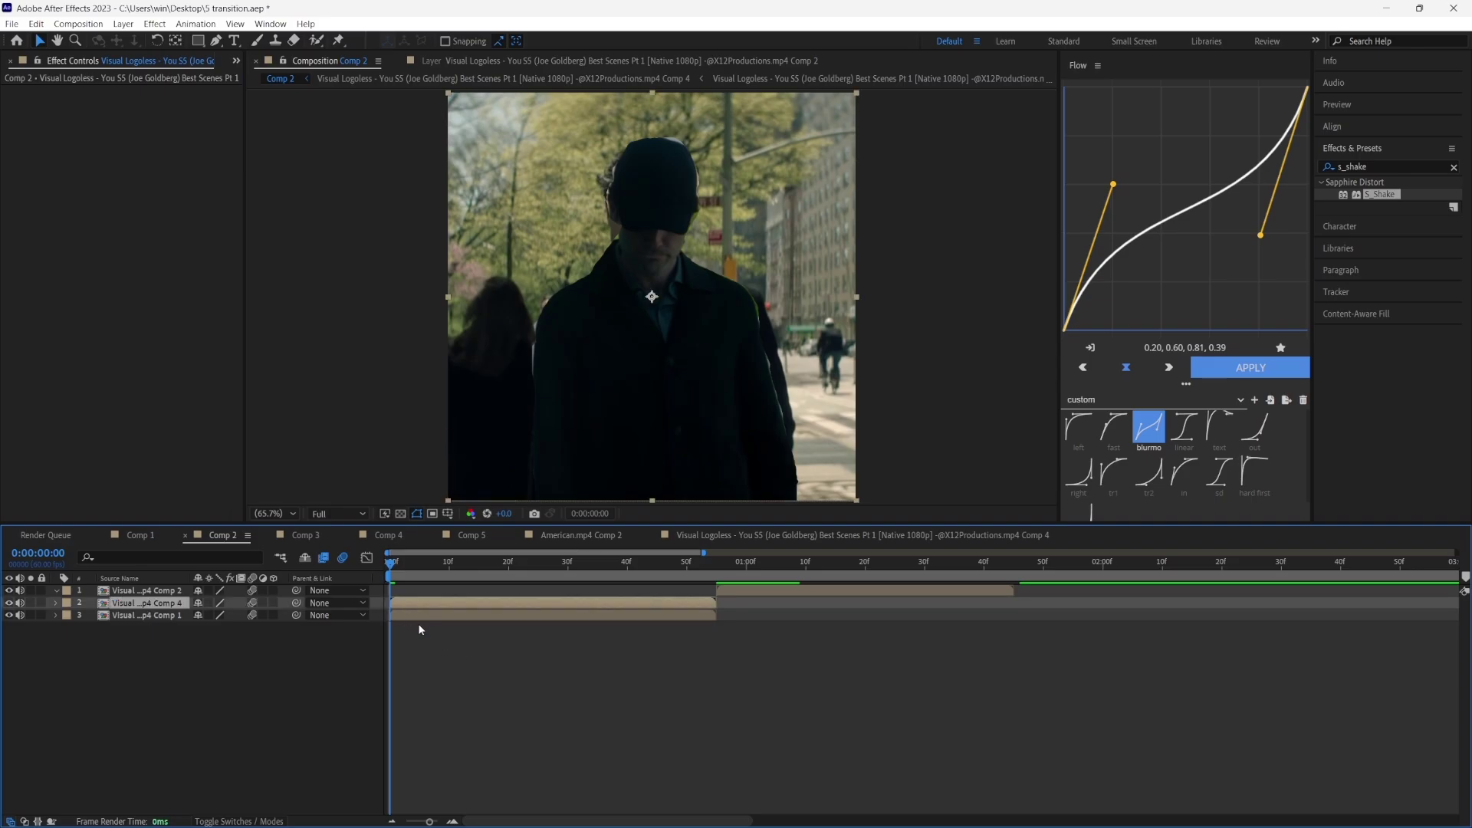
key(ctrl+d)
click(440, 616)
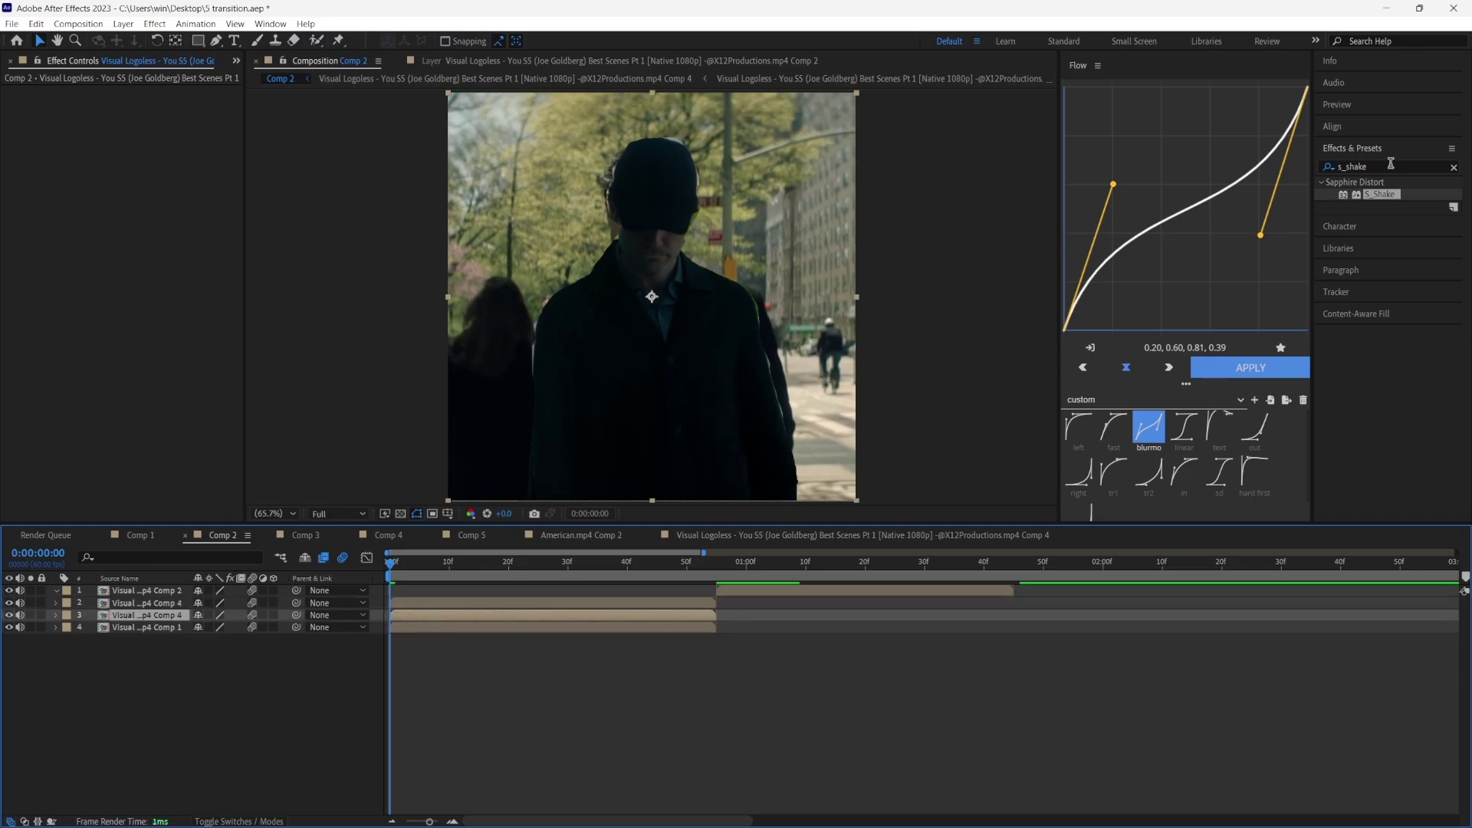
drag(1389, 167, 1203, 179)
key(BackSpace)
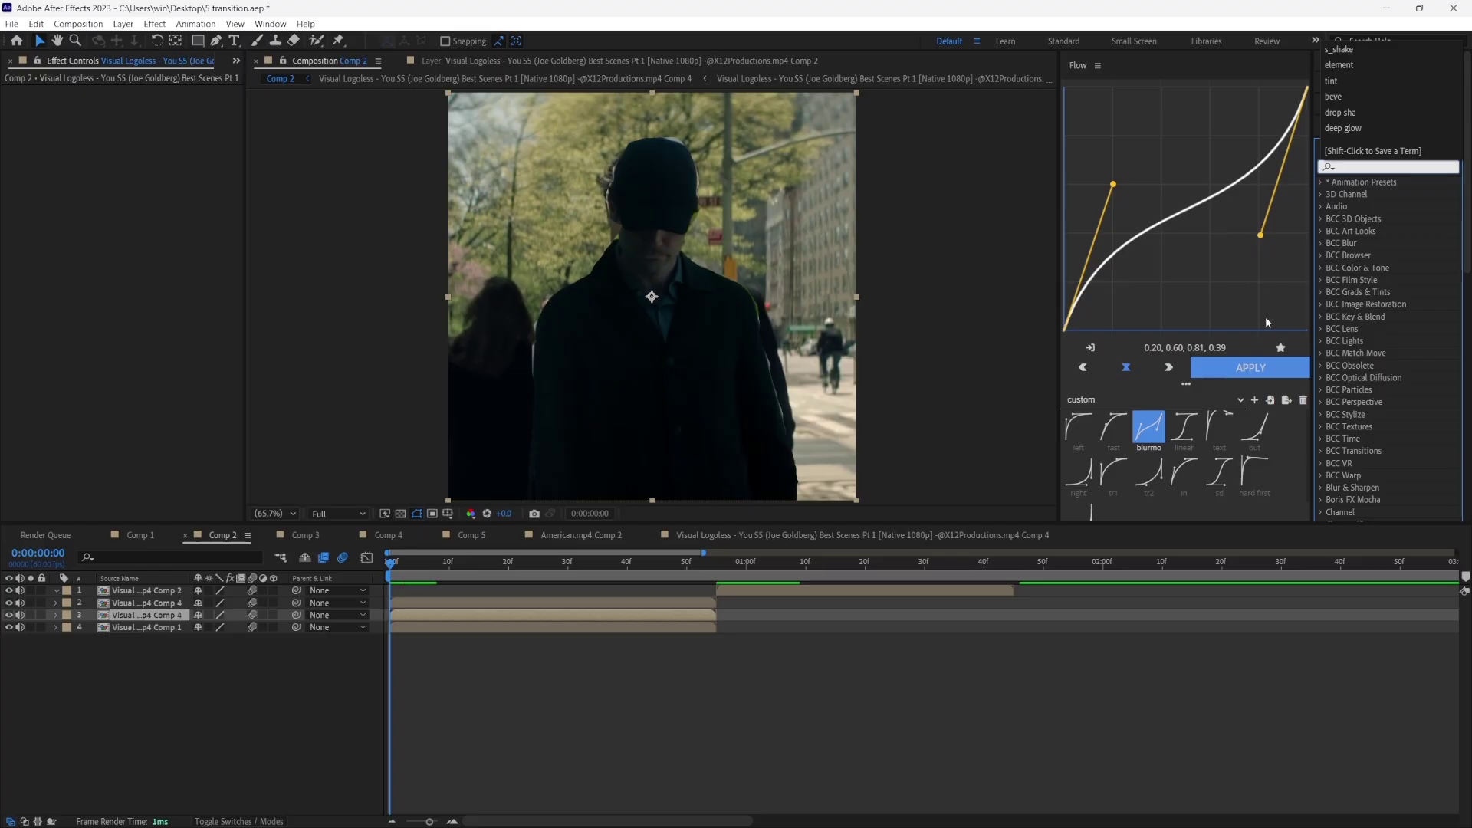
text(turb)
drag(1386, 218, 480, 624)
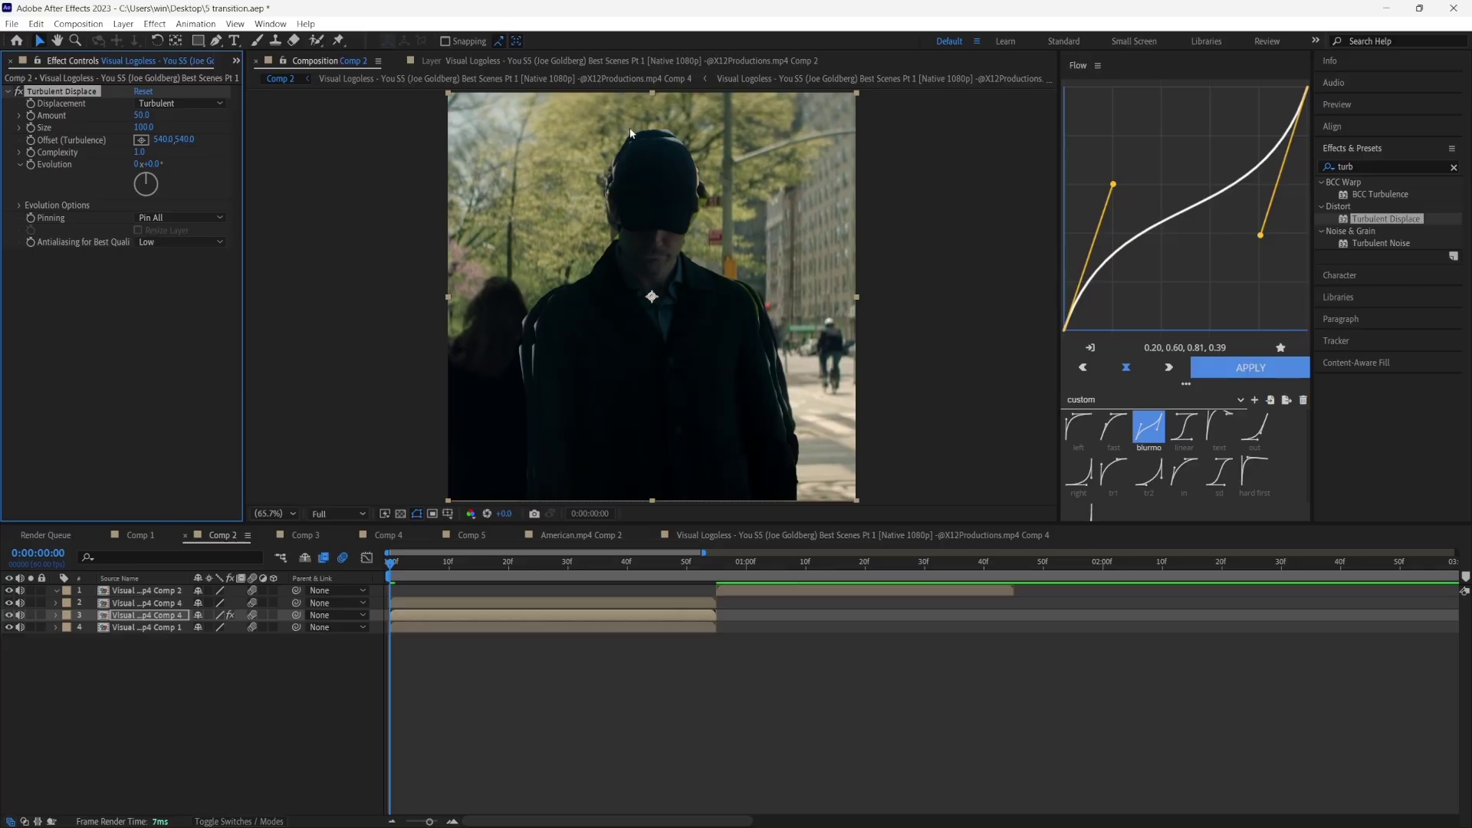
Set the Turbulent Displace amount to 135, size to 35 and complexity to 6.
scroll(630, 134, up, 6)
scroll(522, 429, down, 2)
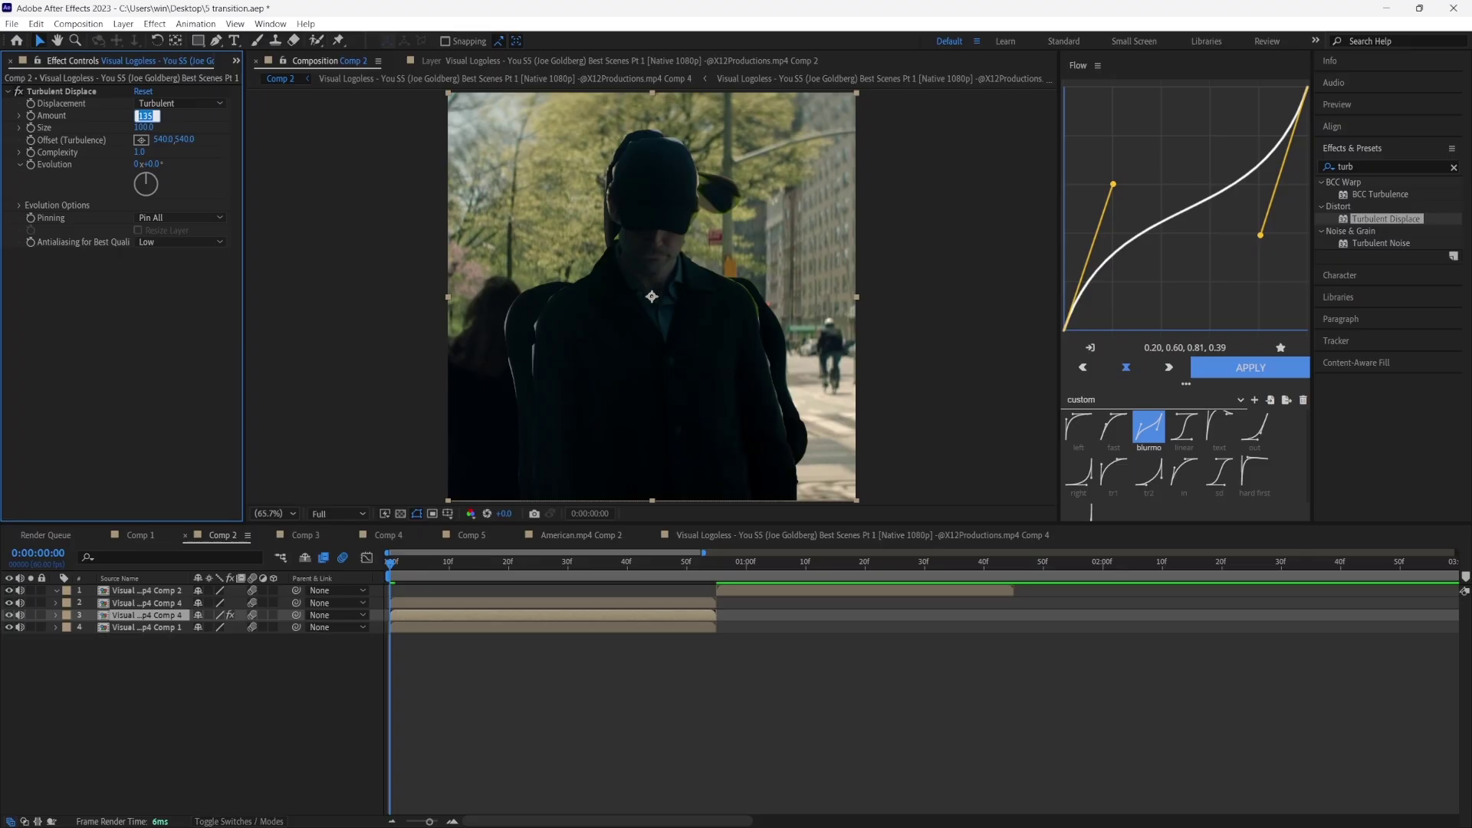
key(Return)
click(145, 127)
text(356)
key(BackSpace)
key(Return)
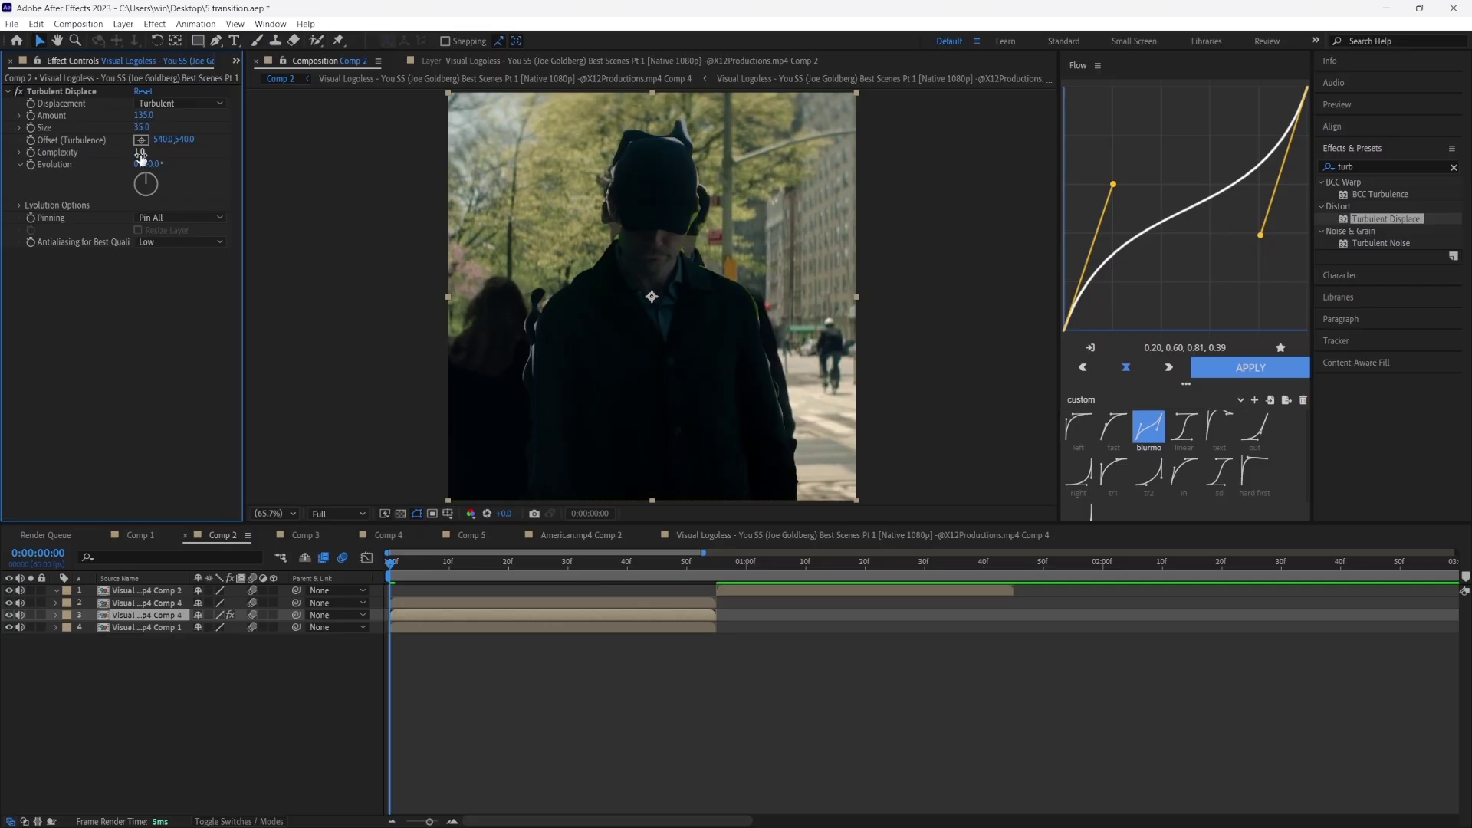
click(141, 151)
key(Return)
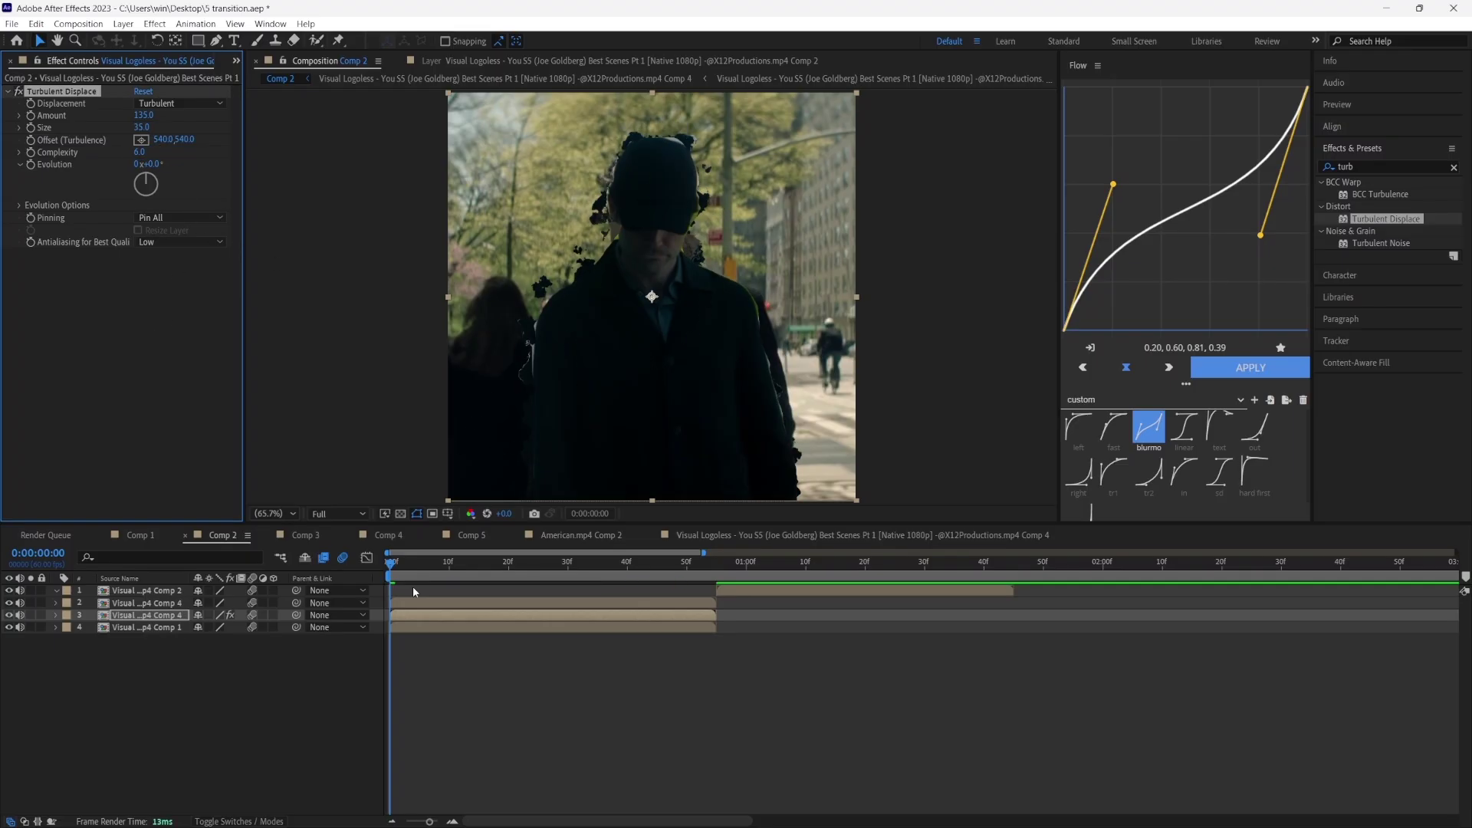
Keyframe the Turbulent Displace size from 35 at the composition's start to 55 at 0:00:00:55.
click(547, 711)
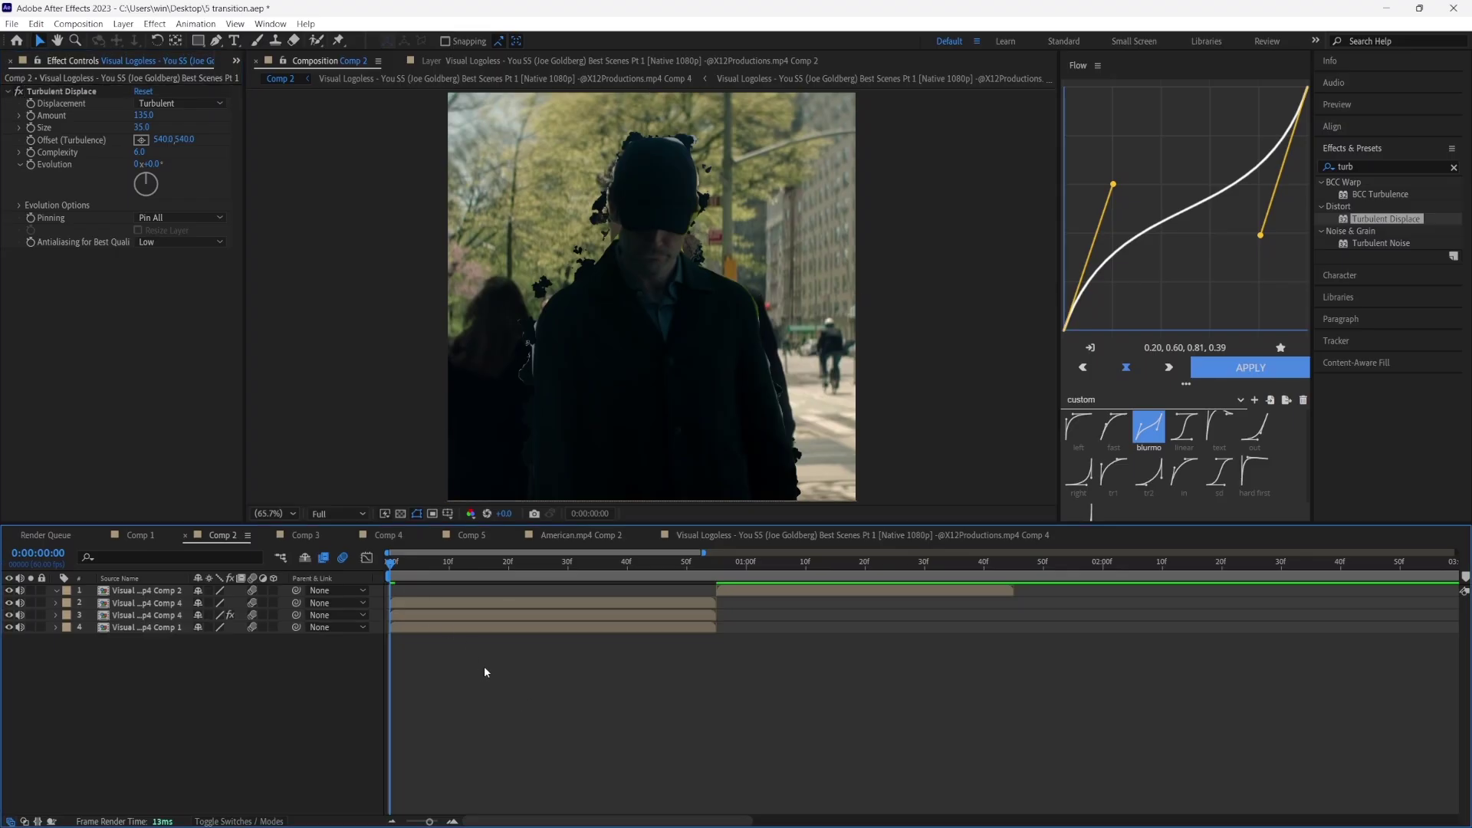
click(419, 615)
click(31, 129)
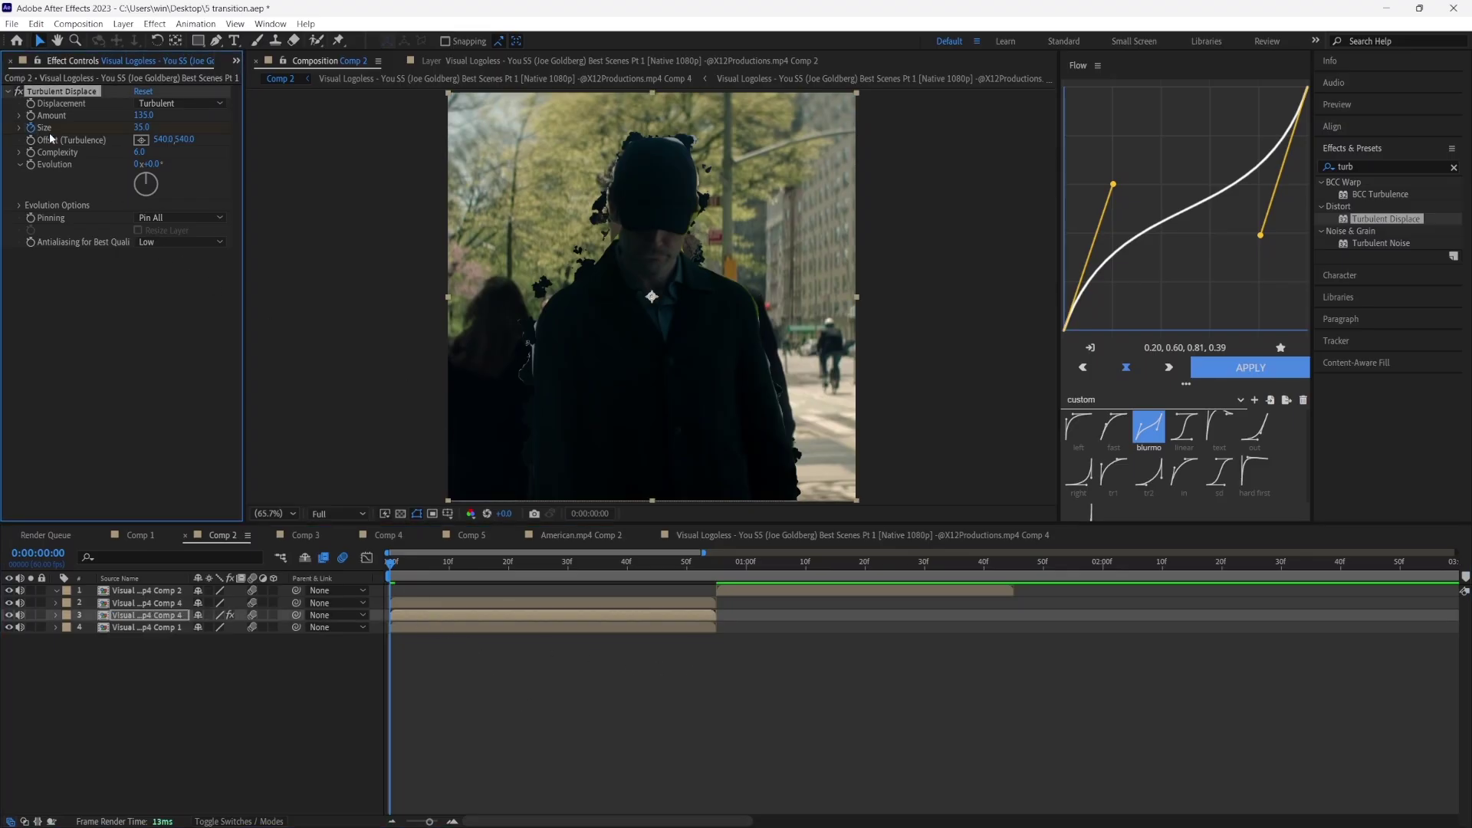
click(719, 571)
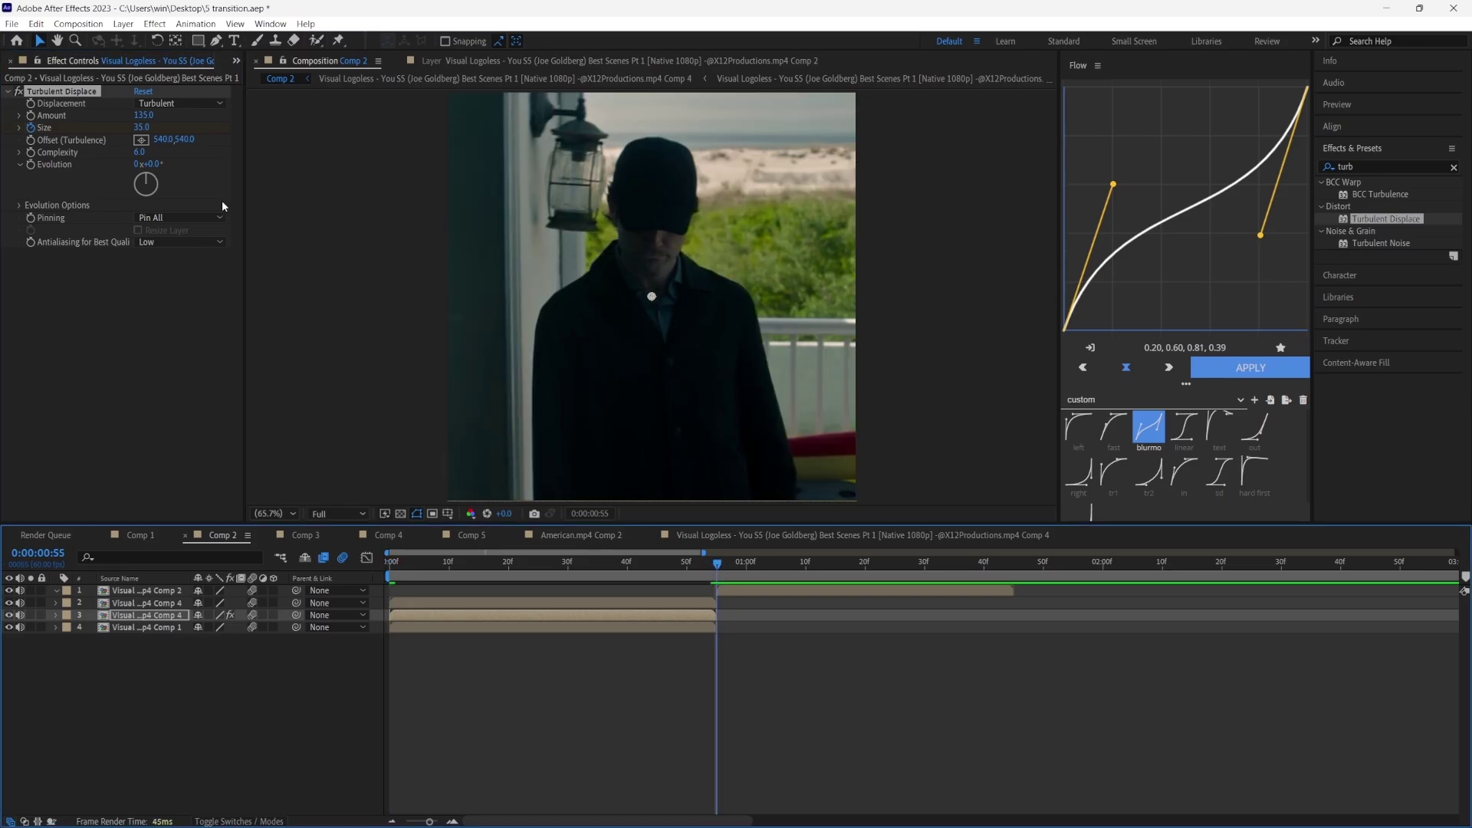
click(141, 129)
text(55)
click(702, 727)
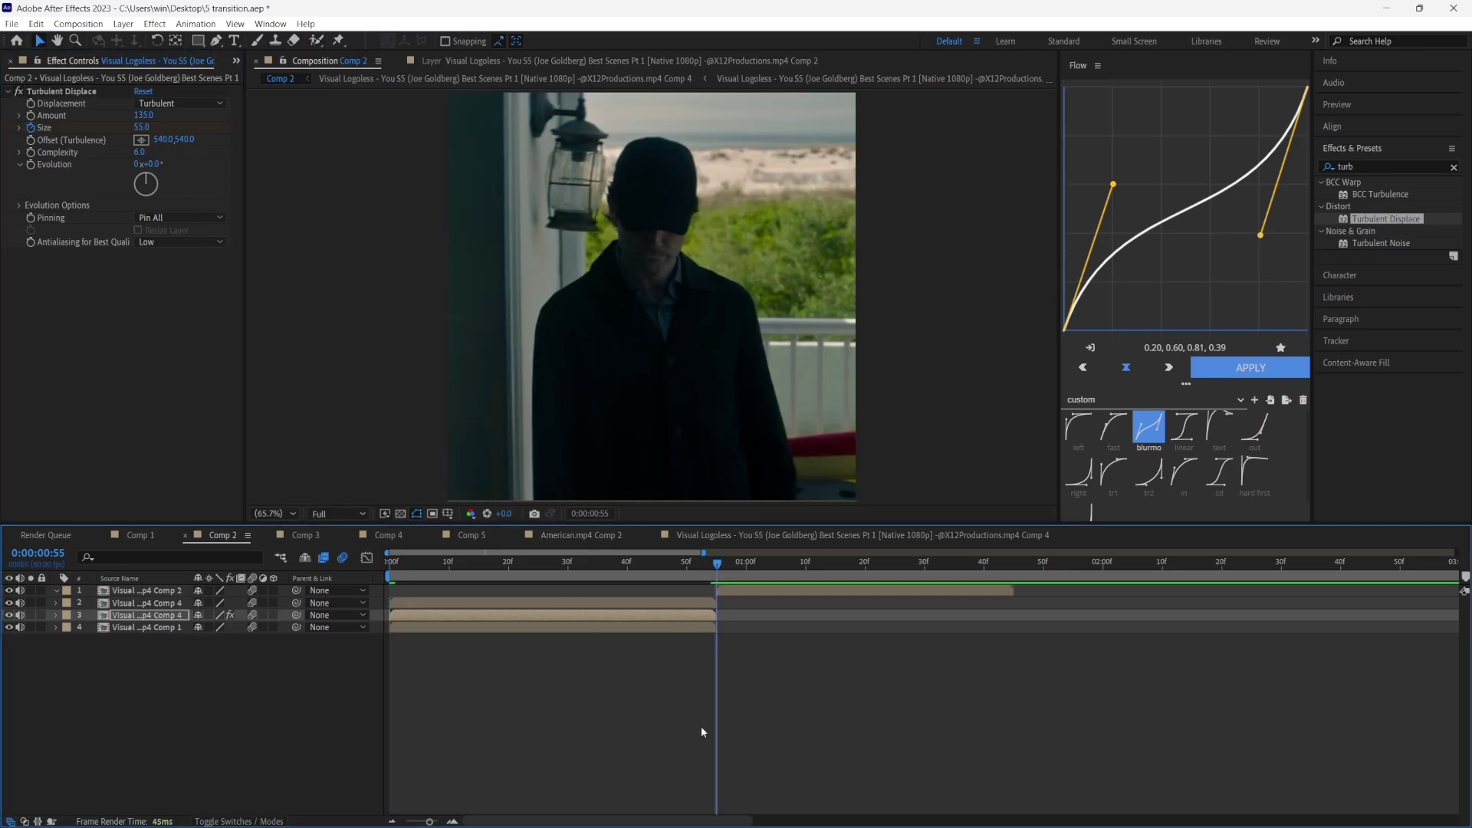
Reveal the displaced layer's two Size keyframes and apply Easy Ease to them.
key(u)
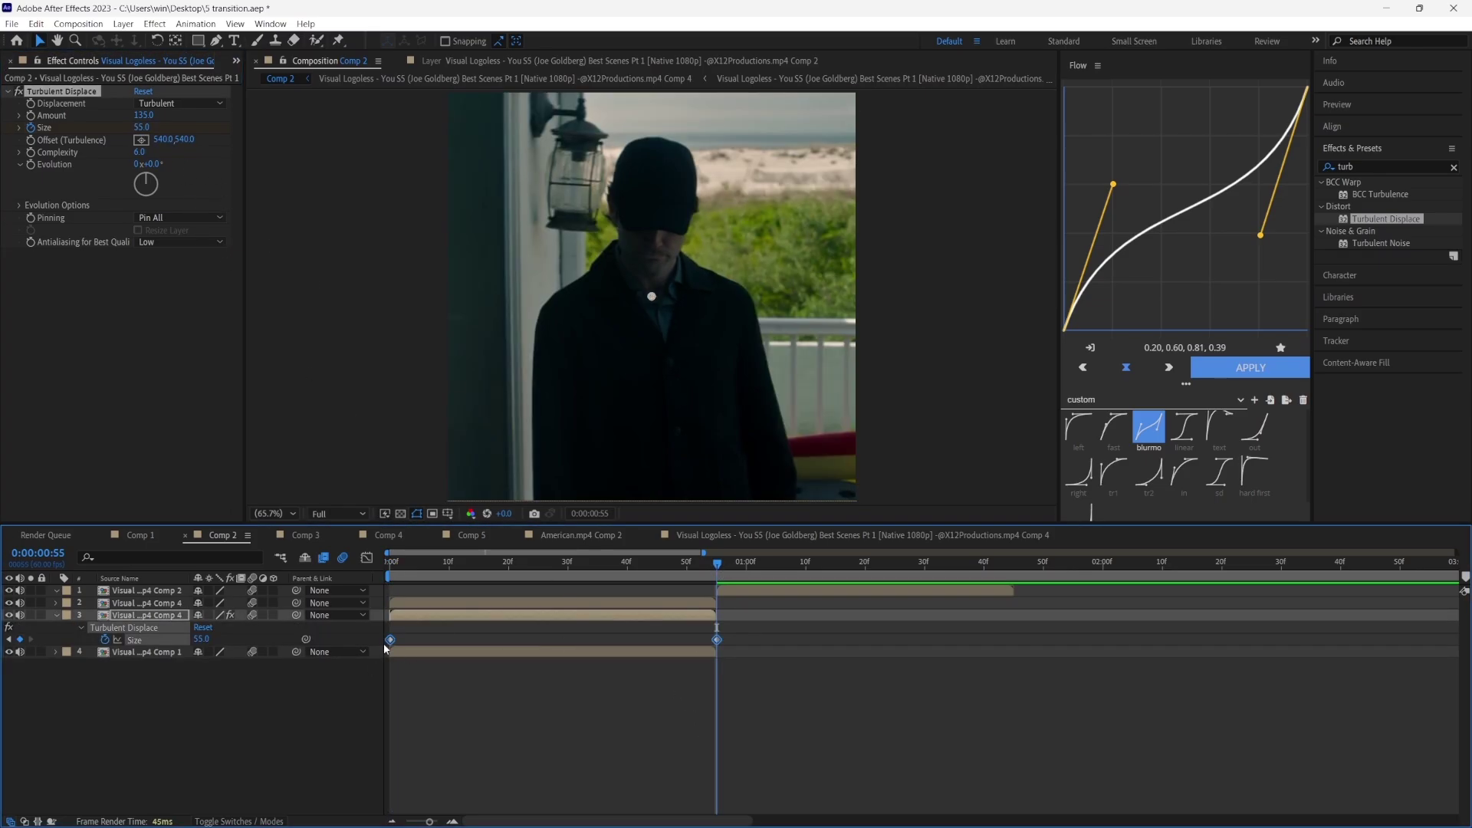
right_click(390, 639)
mouse_move(464, 643)
click(617, 672)
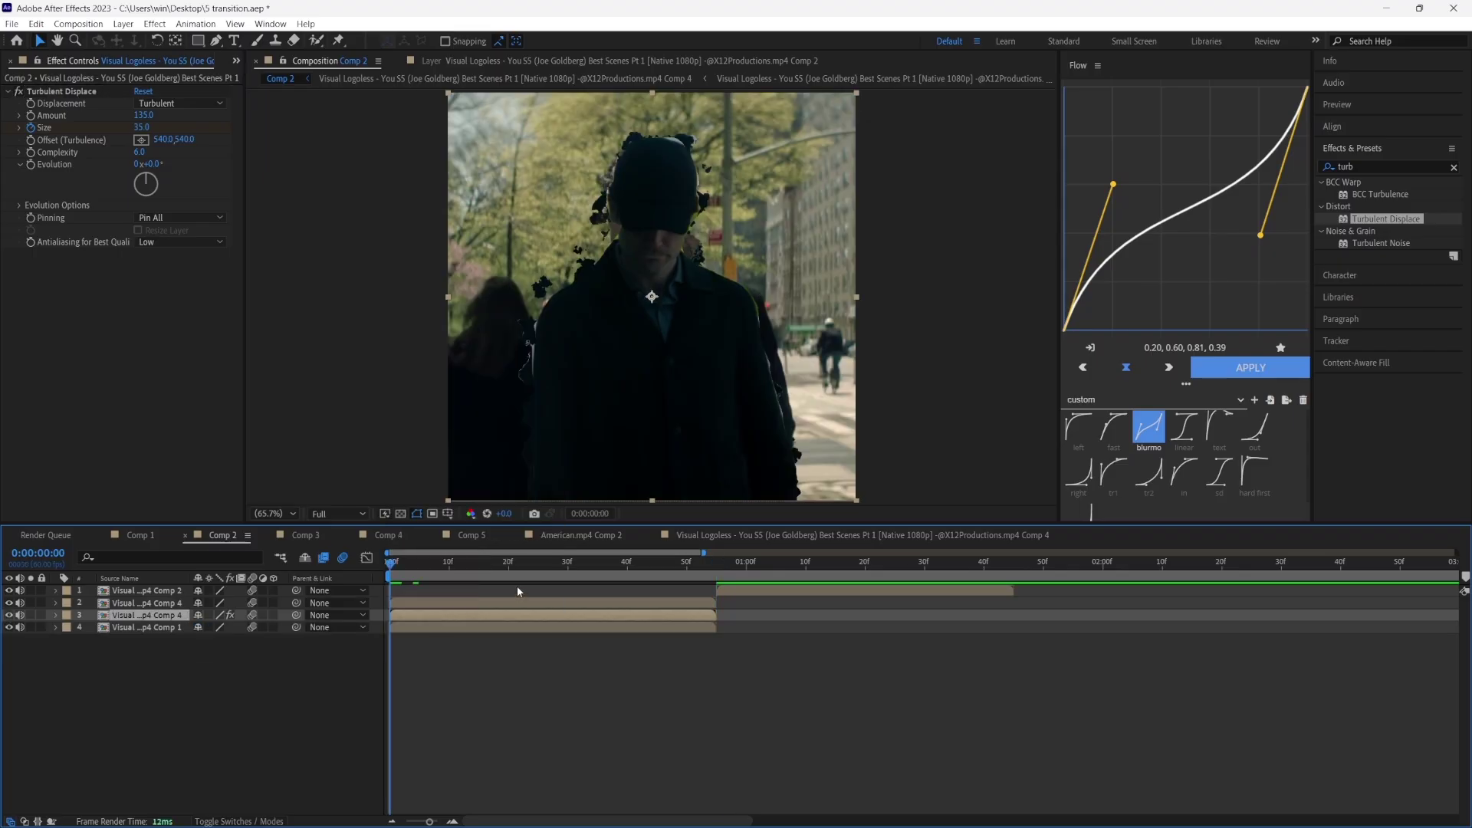
Add the Deep Glow effect to the displaced copy and set its exposure to 0.6.
click(1370, 173)
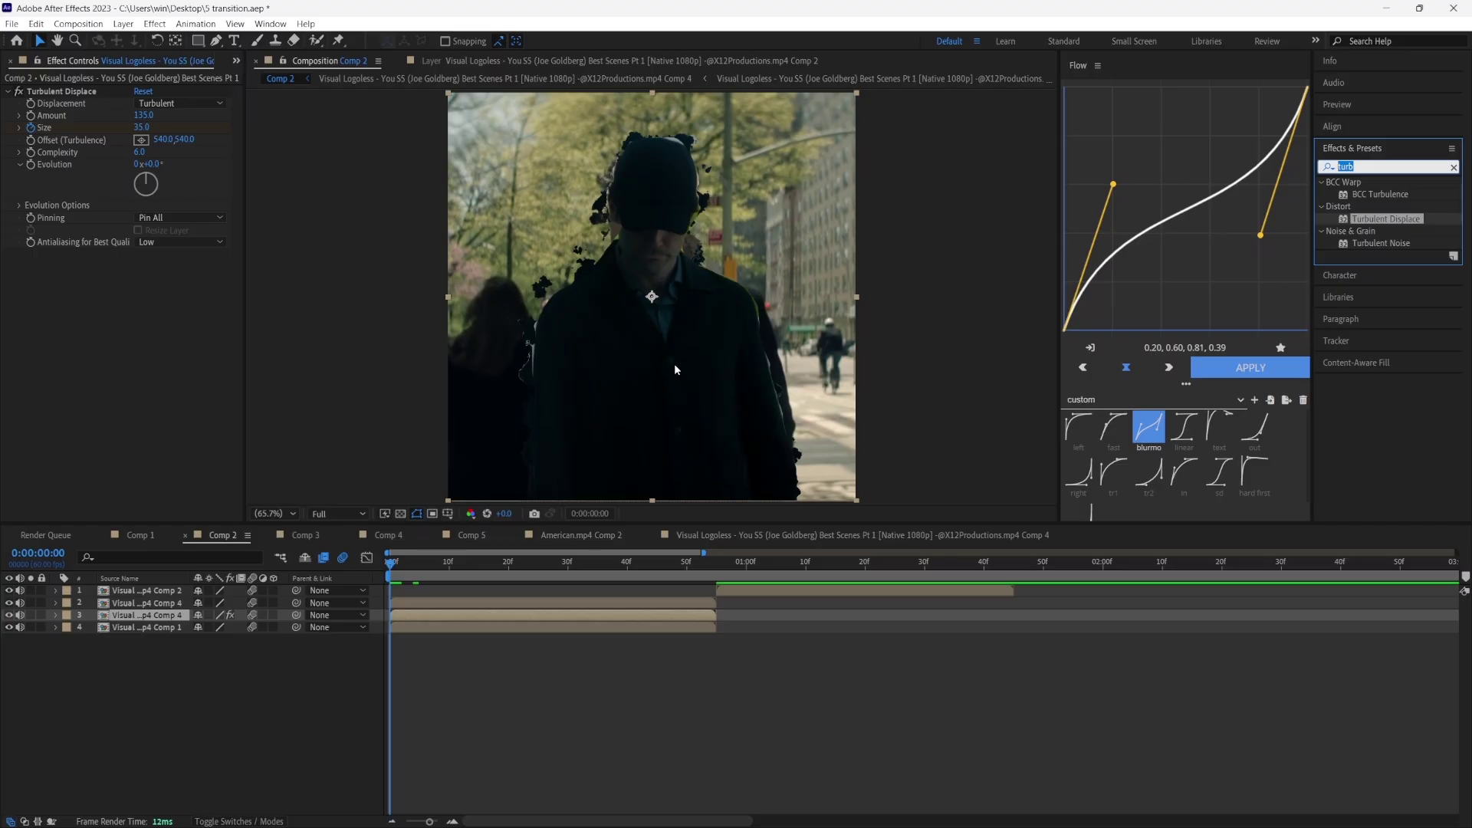
text(deep glow)
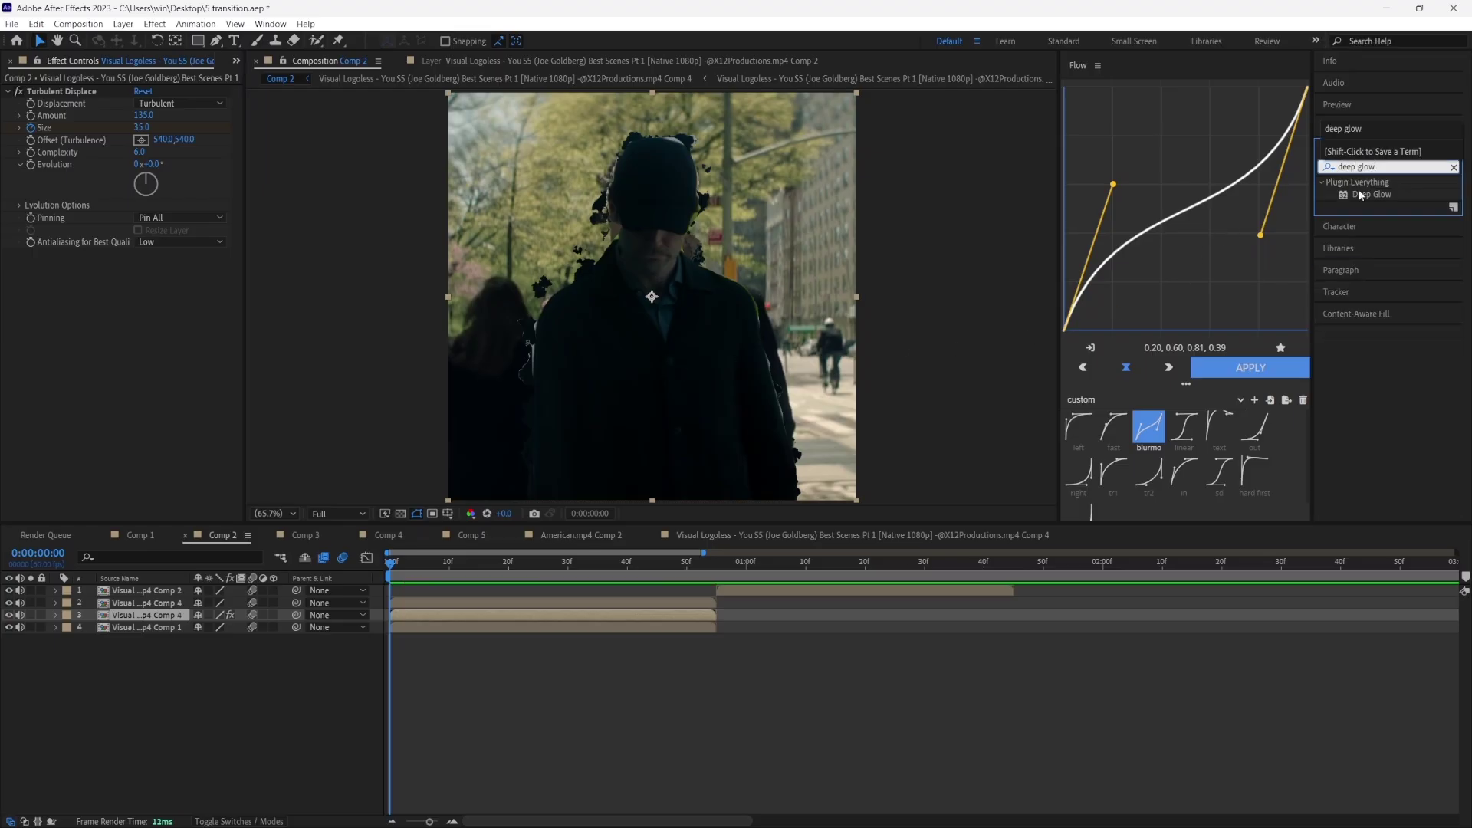
drag(1371, 194, 129, 380)
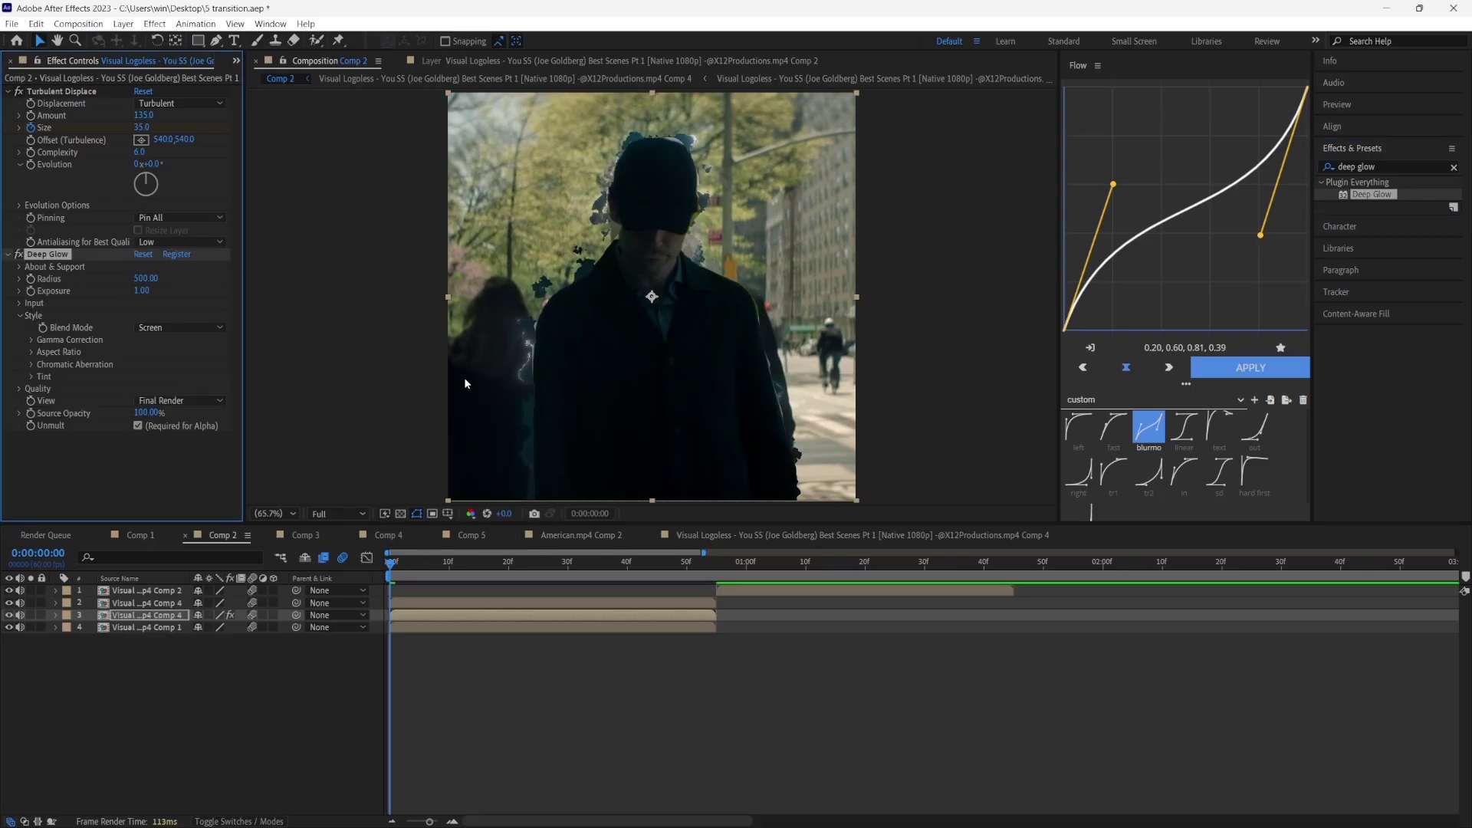
click(141, 290)
text(.6)
key(Return)
Add a Drop Shadow to the displaced copy with distance 0 and softness 35.
key(ctrl+5)
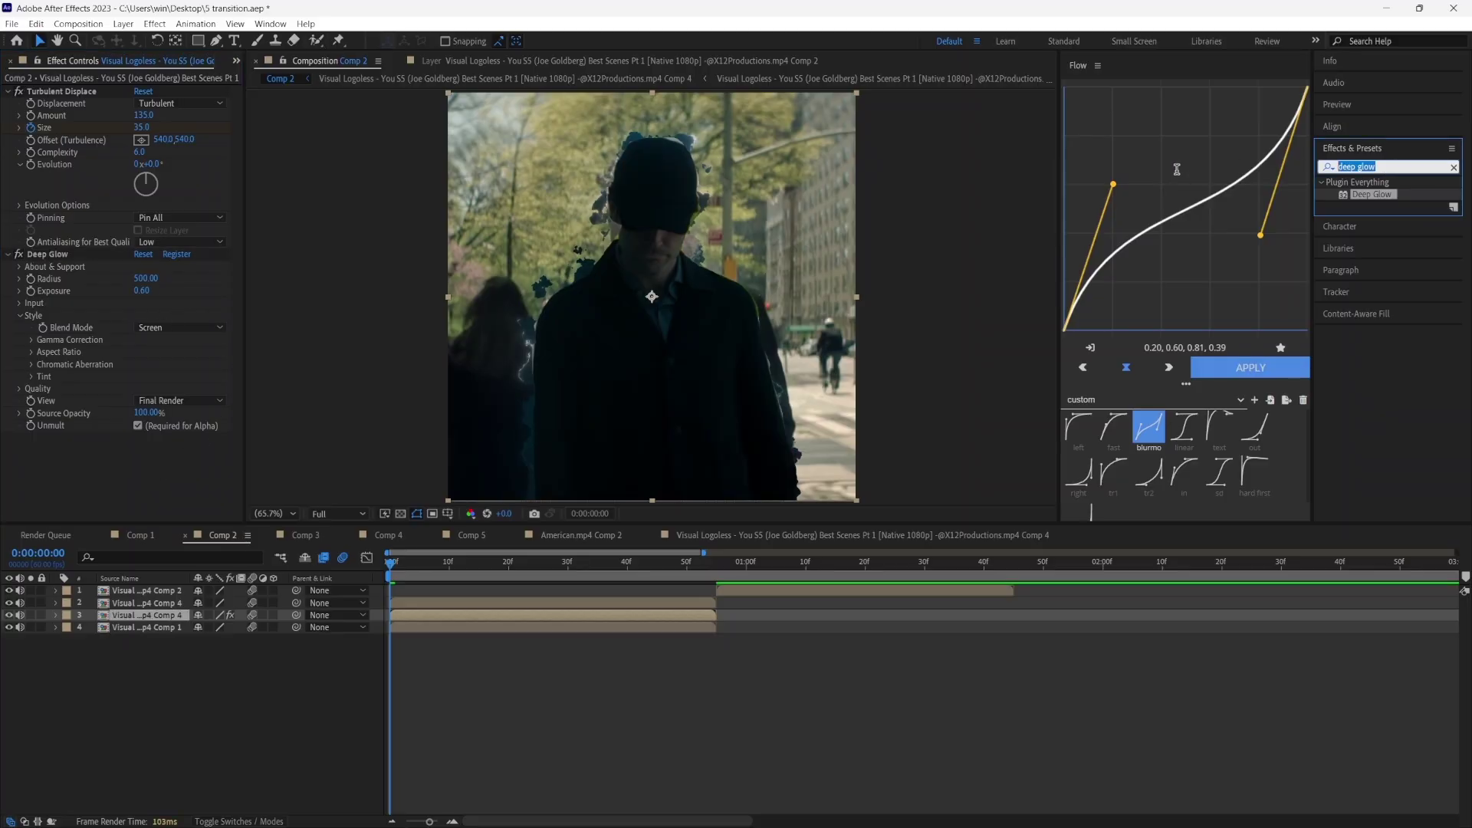
text(drop)
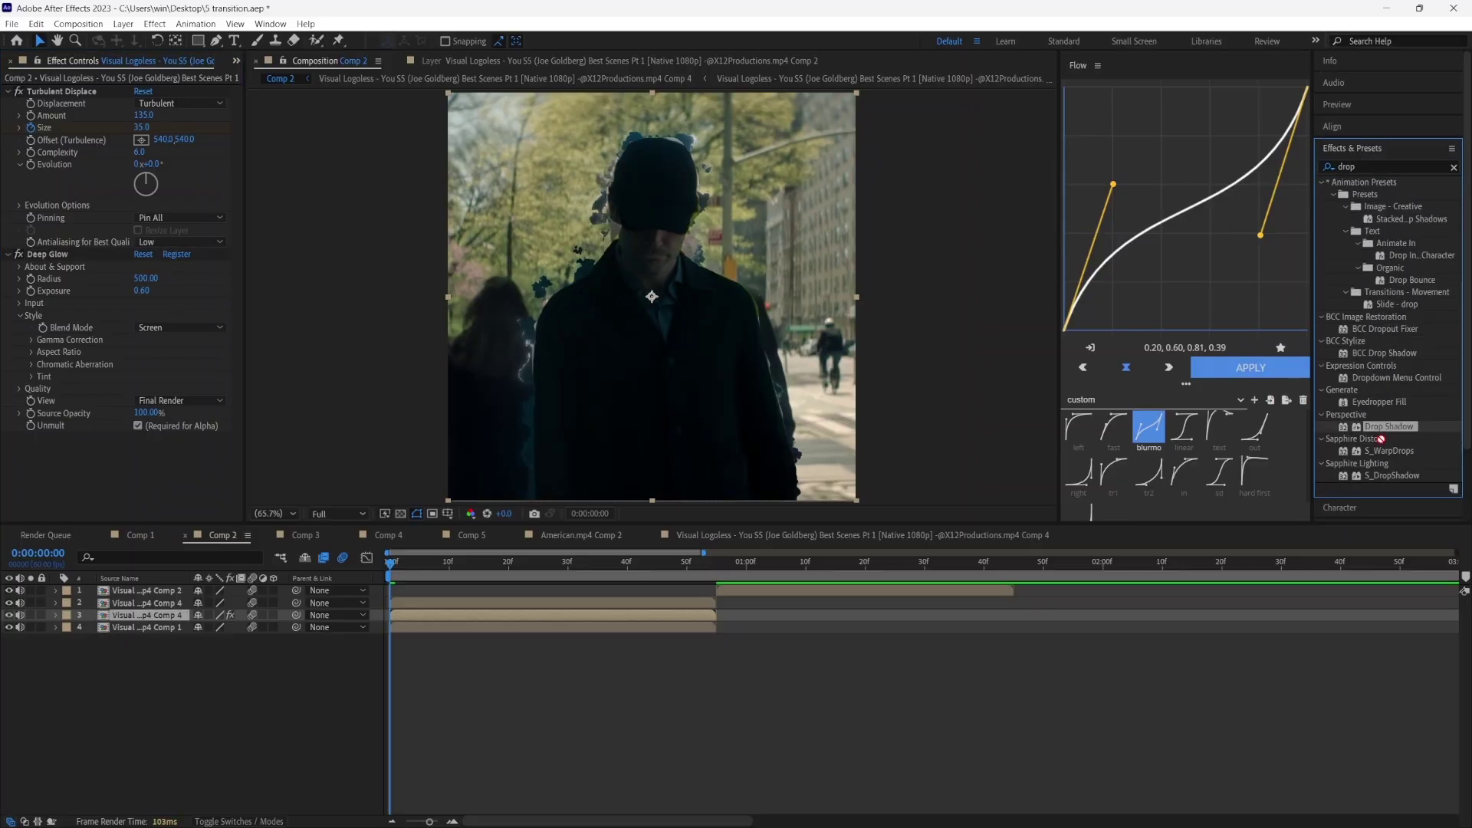
drag(1380, 439, 142, 490)
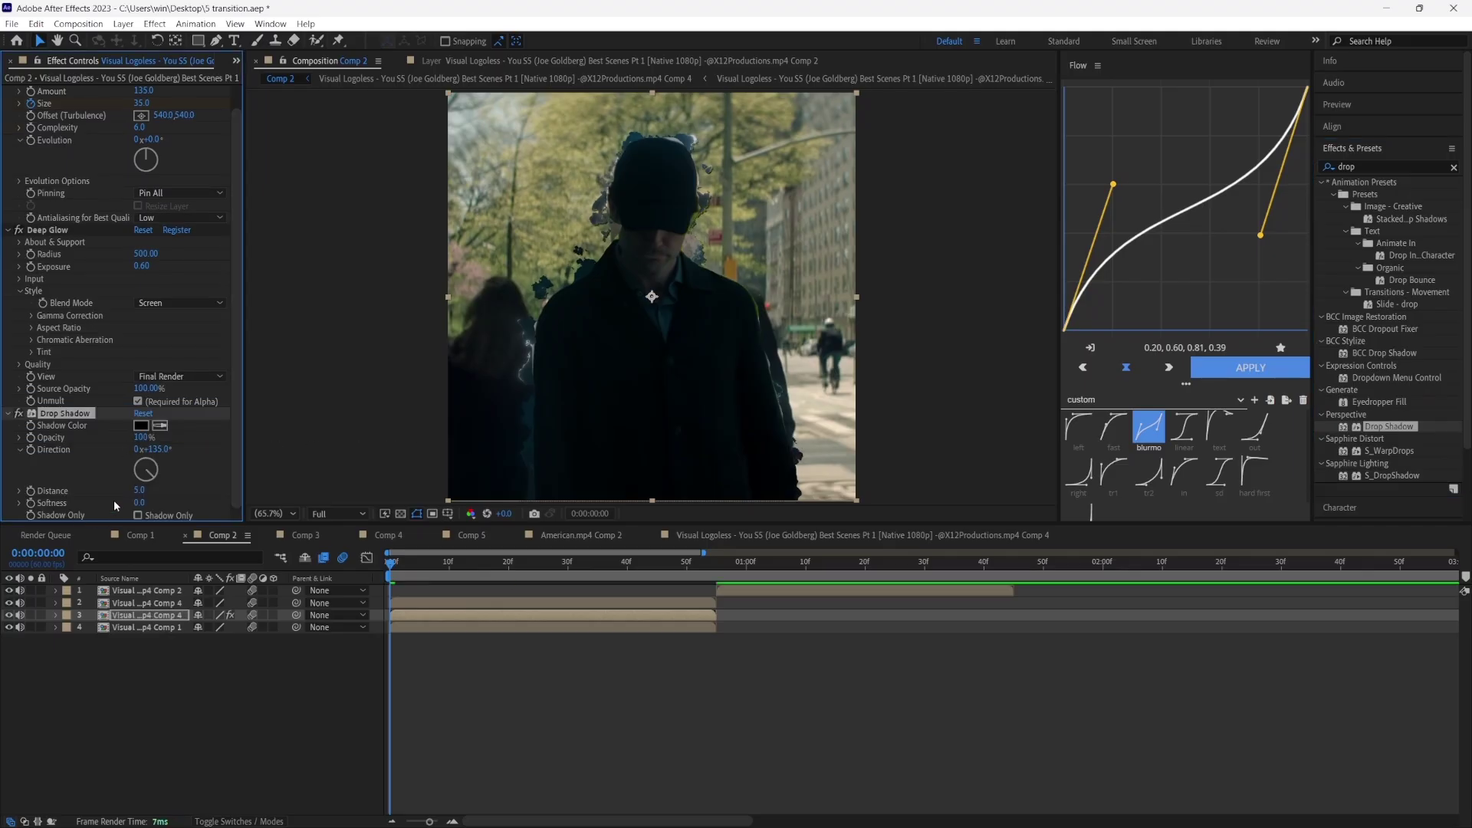
click(140, 490)
text(0)
key(Tab)
text(35)
click(236, 700)
scroll(675, 140, up, 1)
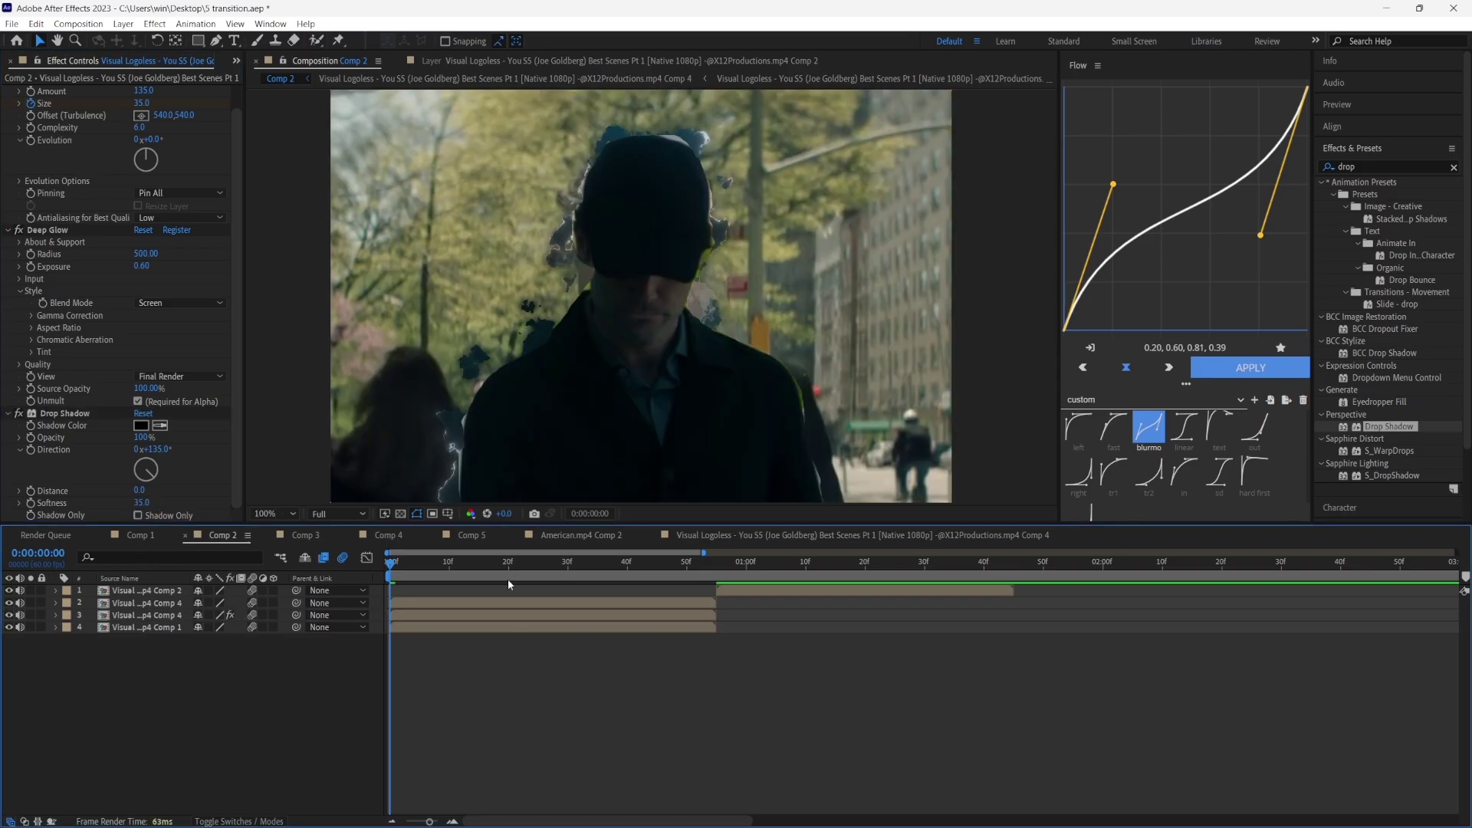
Drive the Turbulent Displace evolution with a time expression and preview the animated edges from the start.
scroll(153, 368, up, 1)
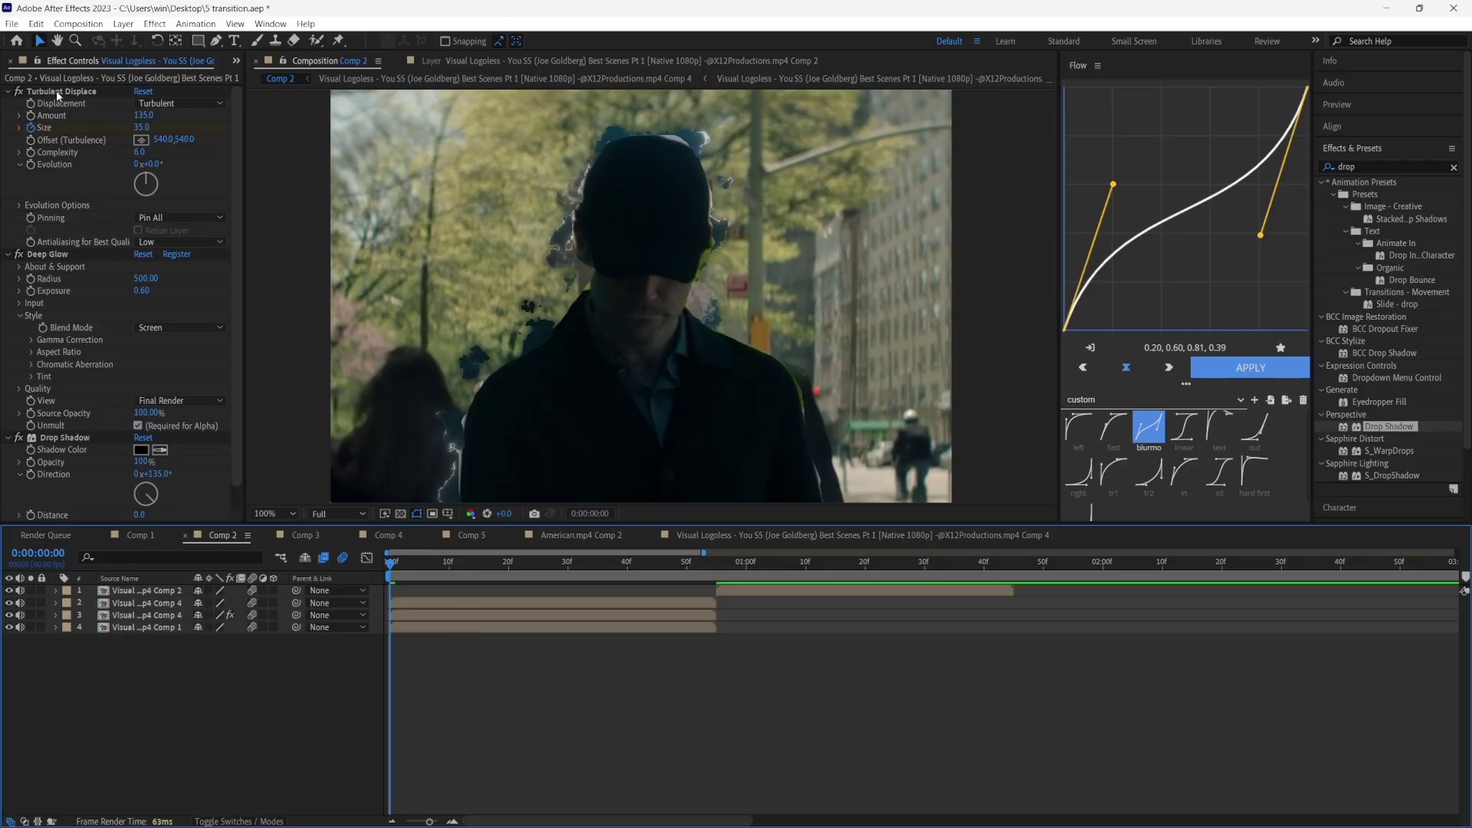
alt+click(31, 164)
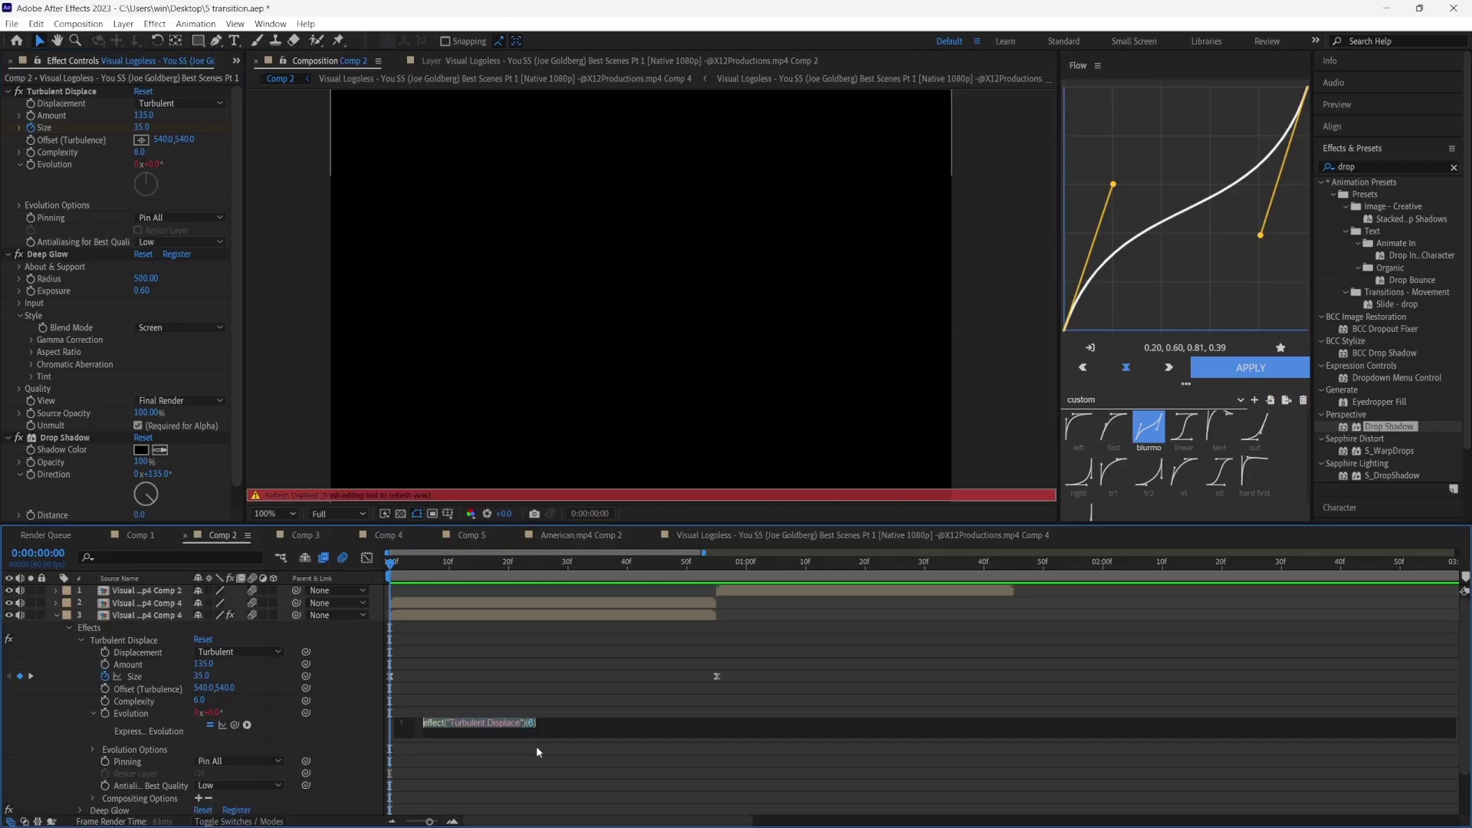
text(time)
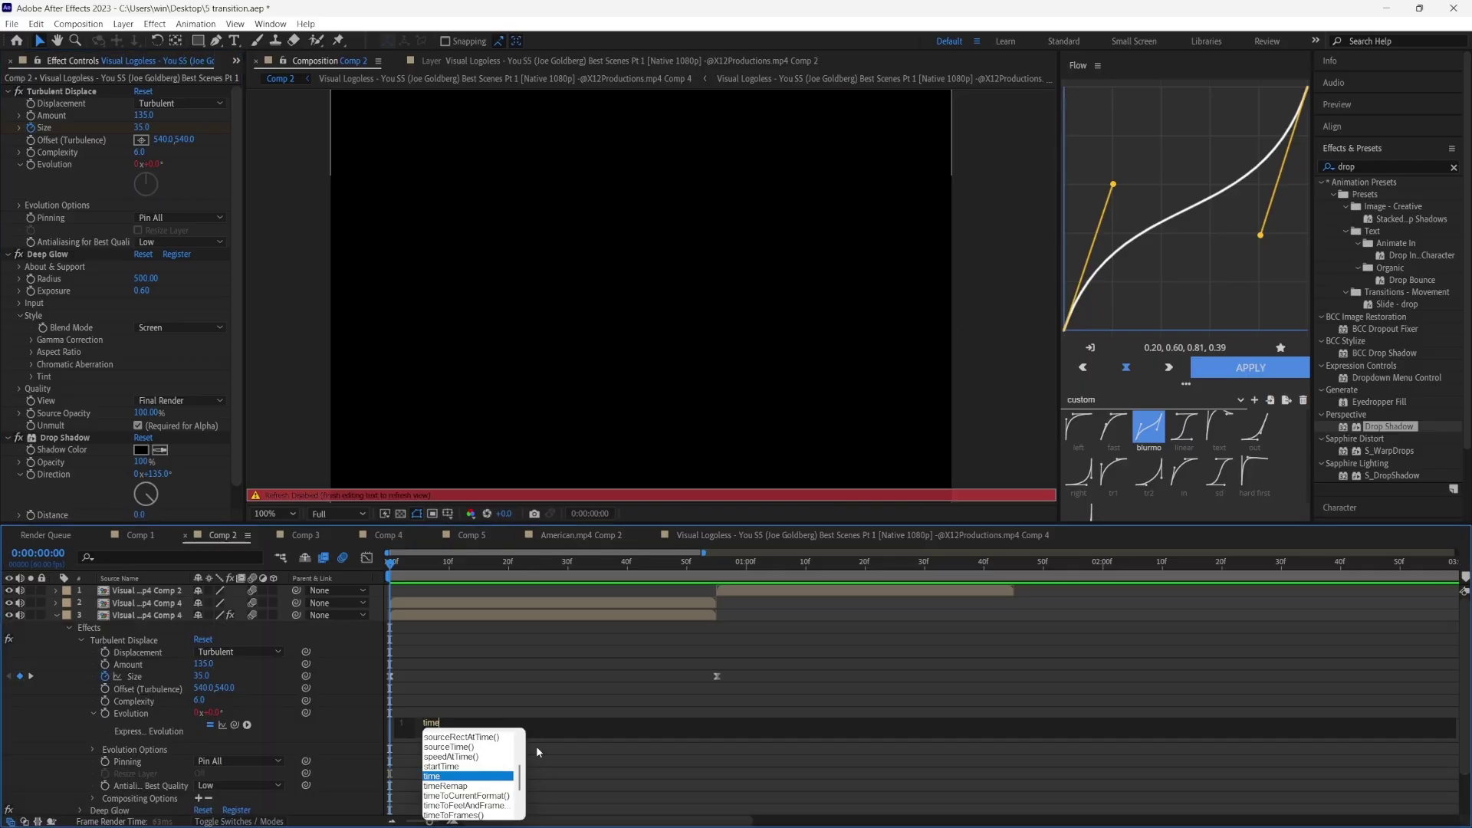
click(535, 745)
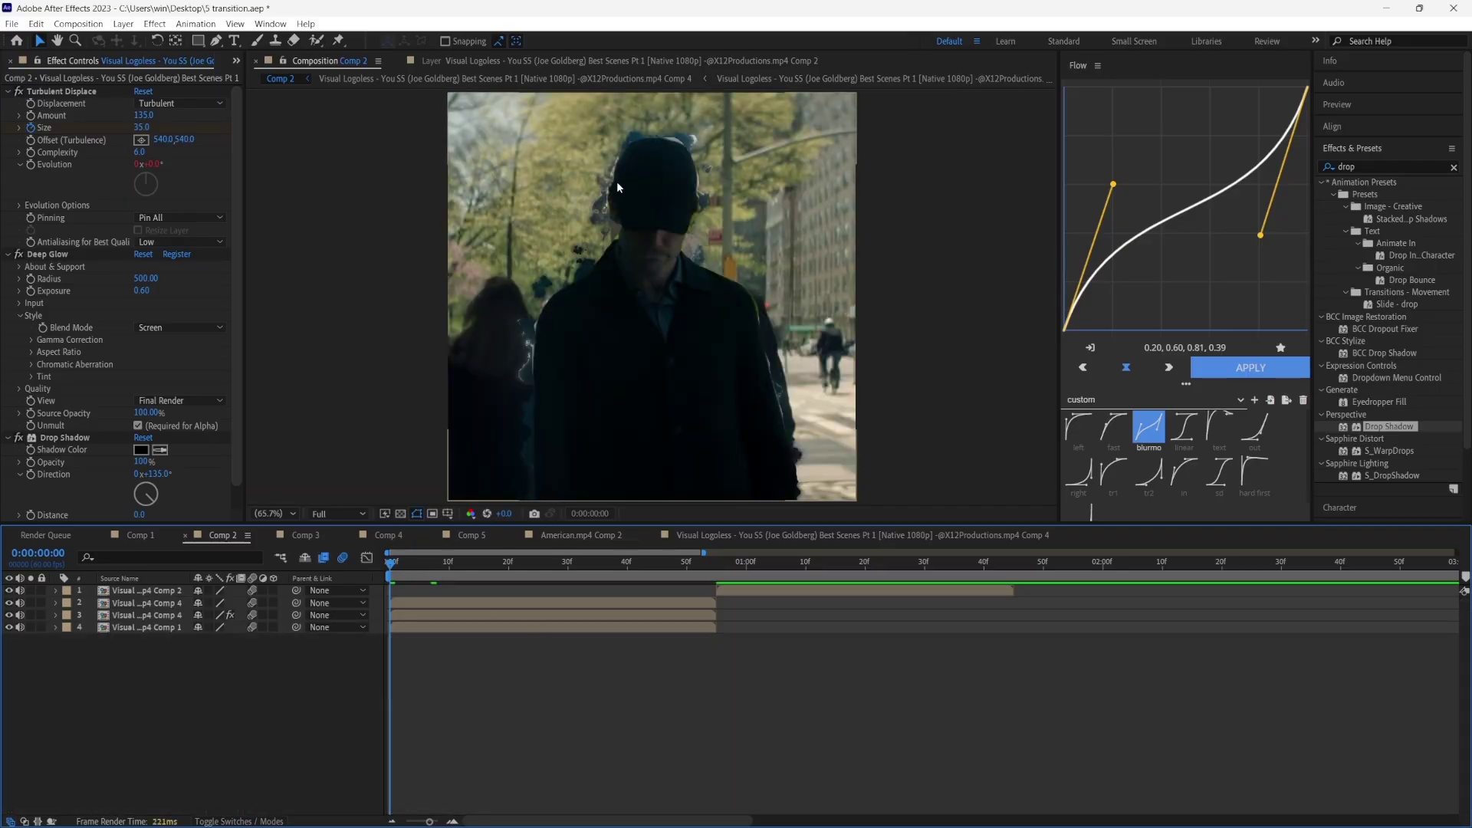
key(space)
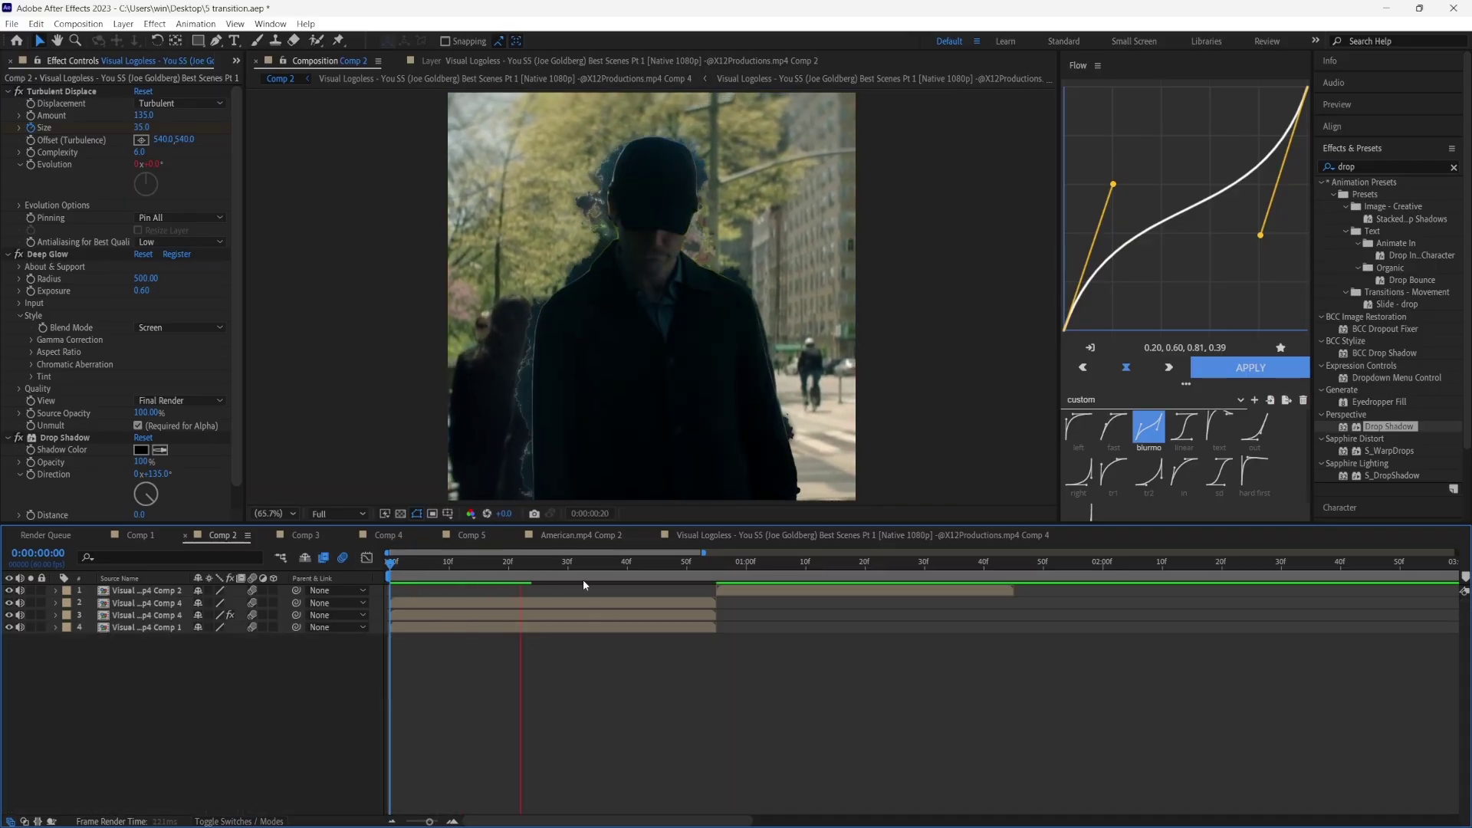
key(space)
Pre-compose the cut-out layer and its displaced copy together, moving all attributes into the new composition.
click(431, 606)
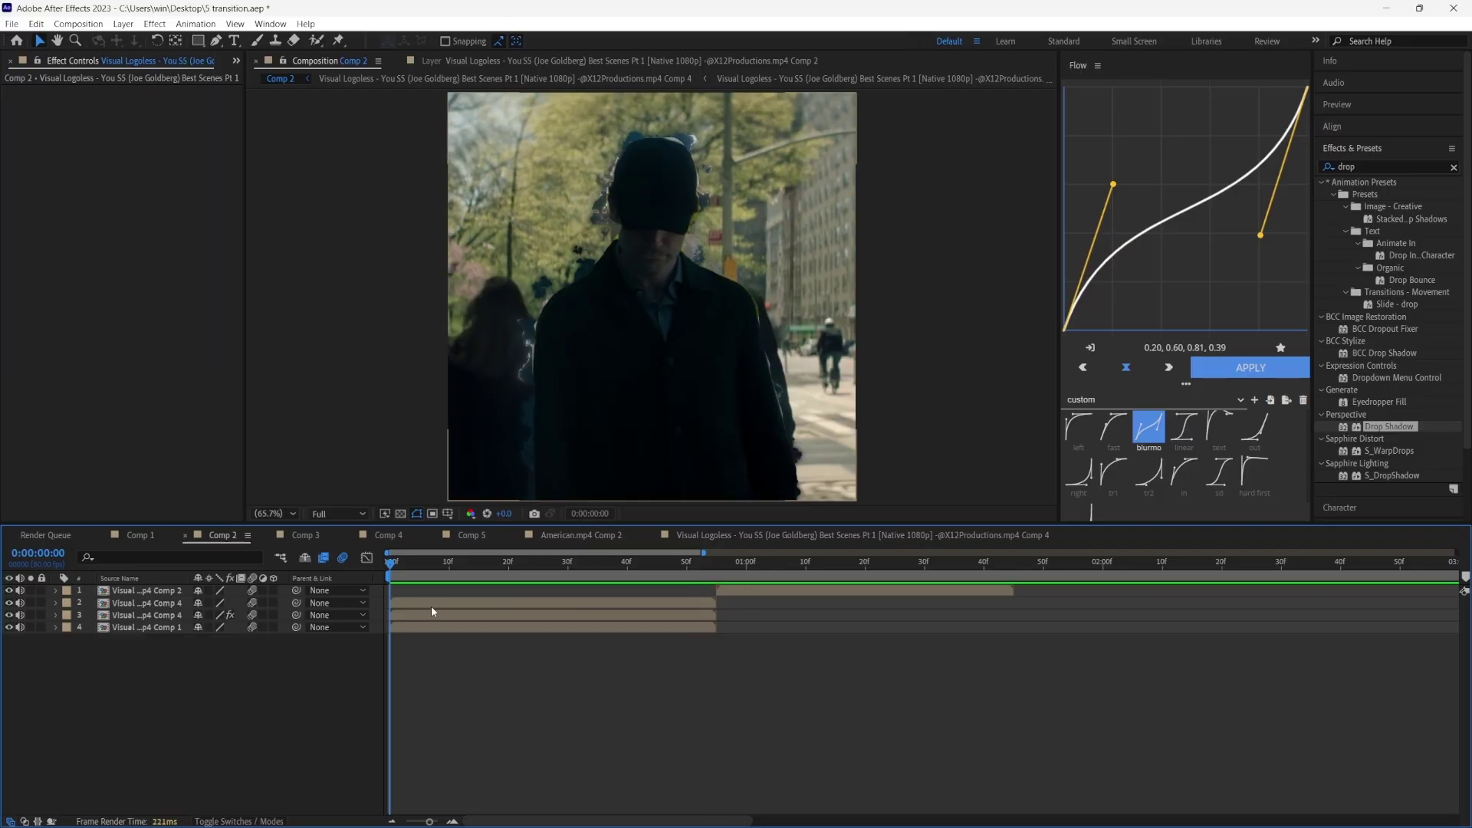
click(426, 604)
shift+click(426, 610)
key(ctrl+shift+c)
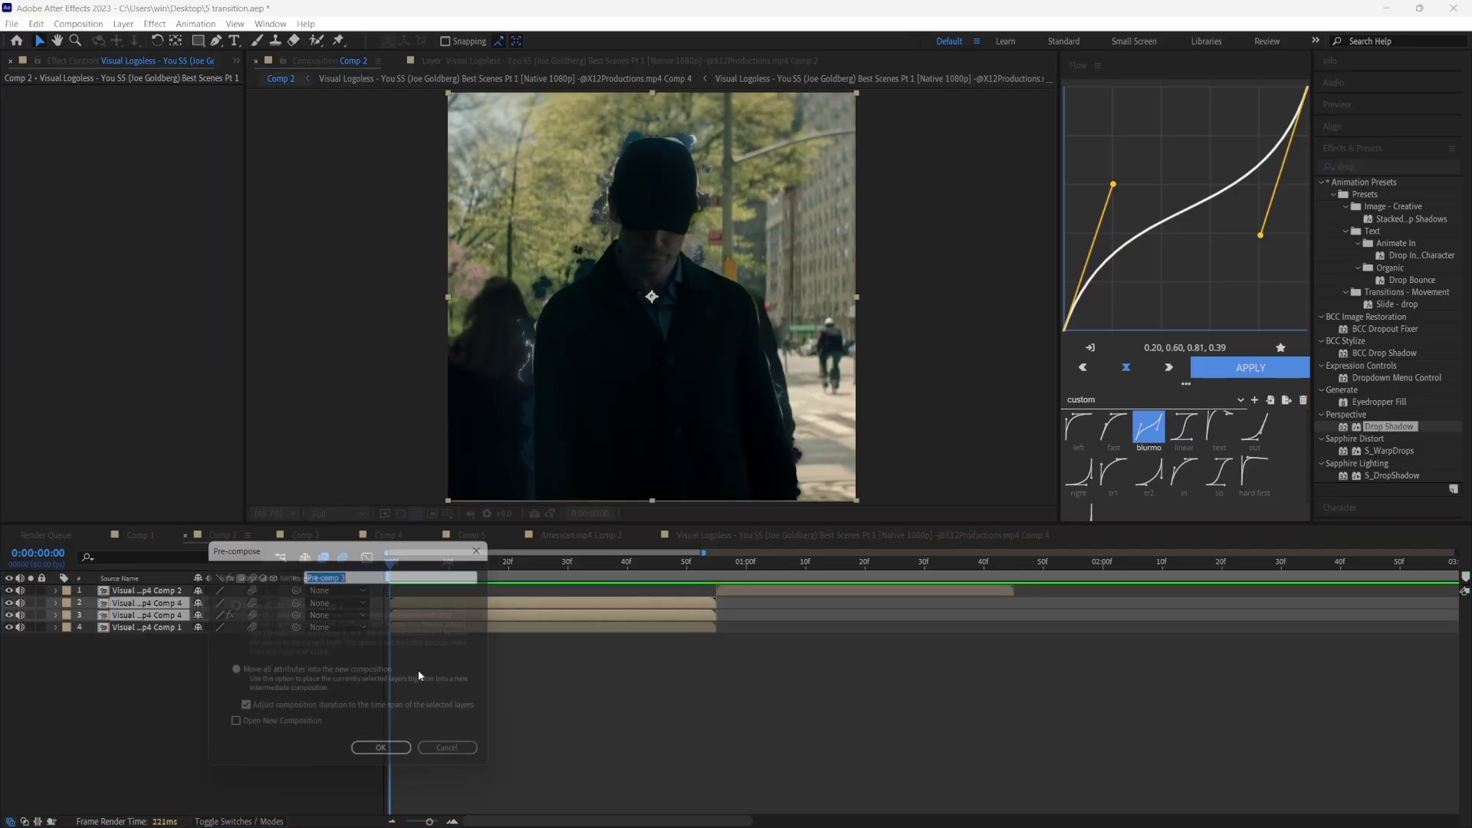
click(374, 756)
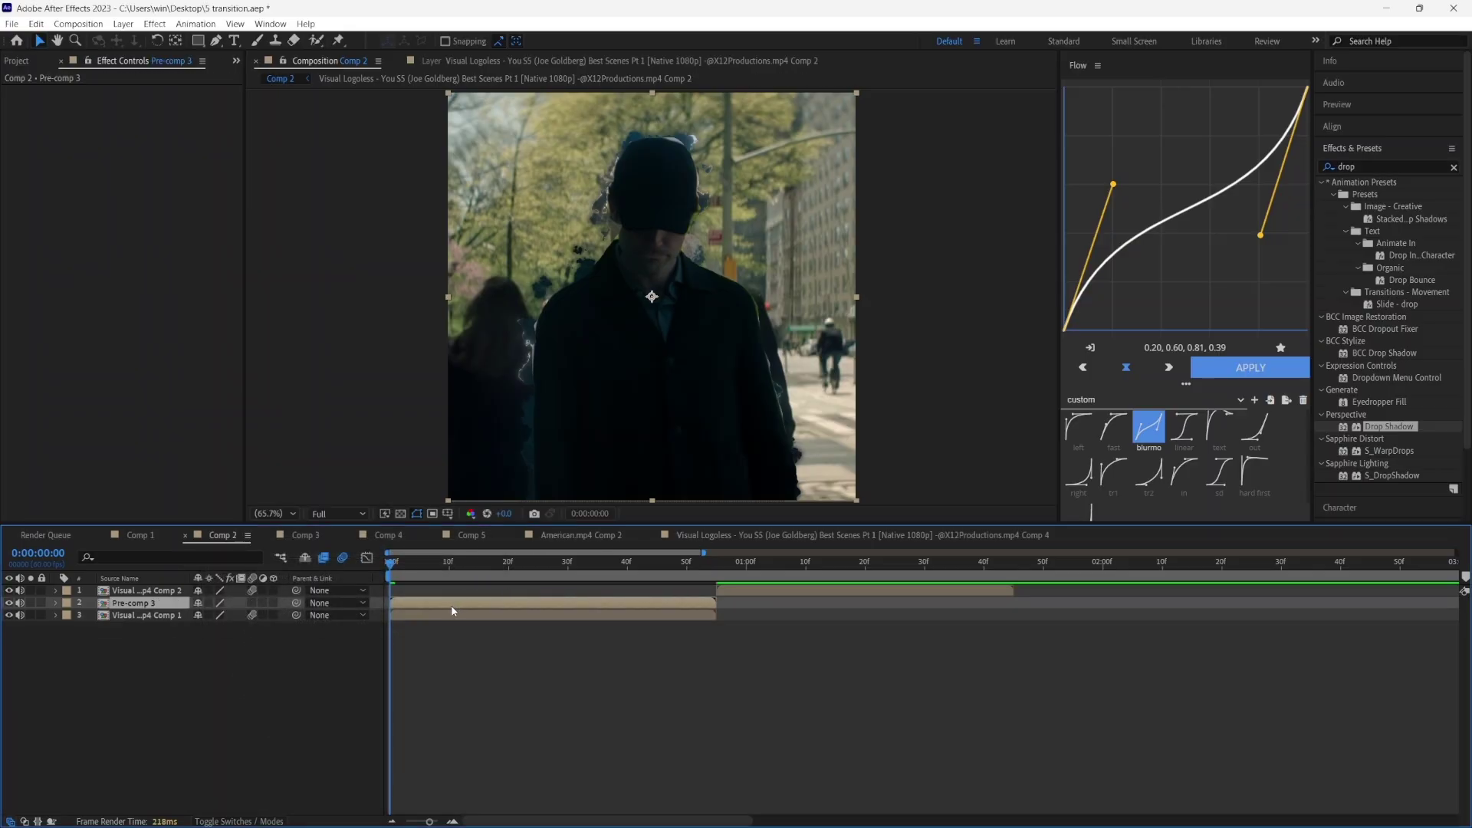
Separate the position of the pre-composed cut-out layer in Comp 2 into X and Y dimensions.
click(451, 681)
click(421, 605)
key(p)
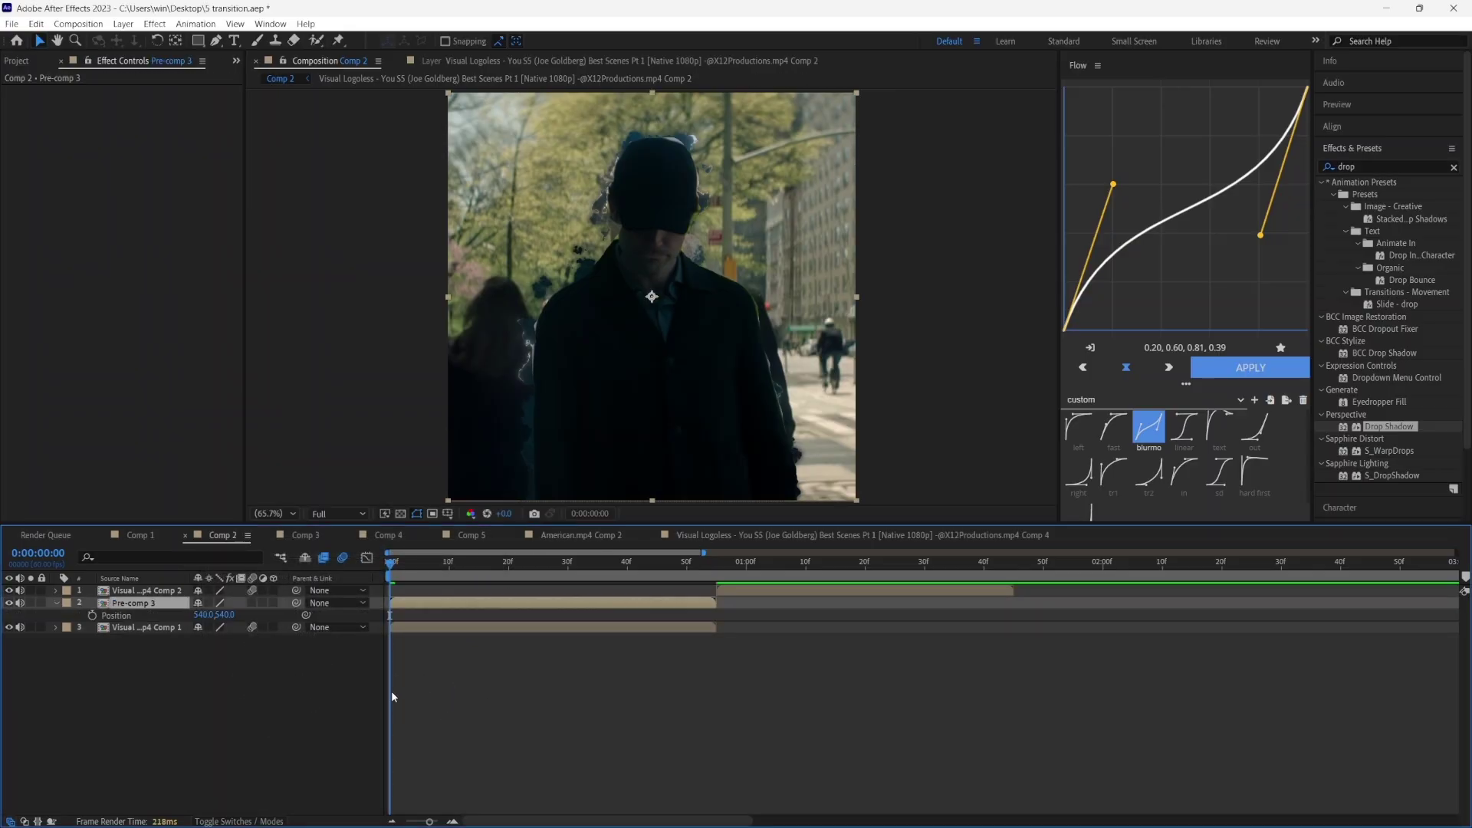
right_click(127, 618)
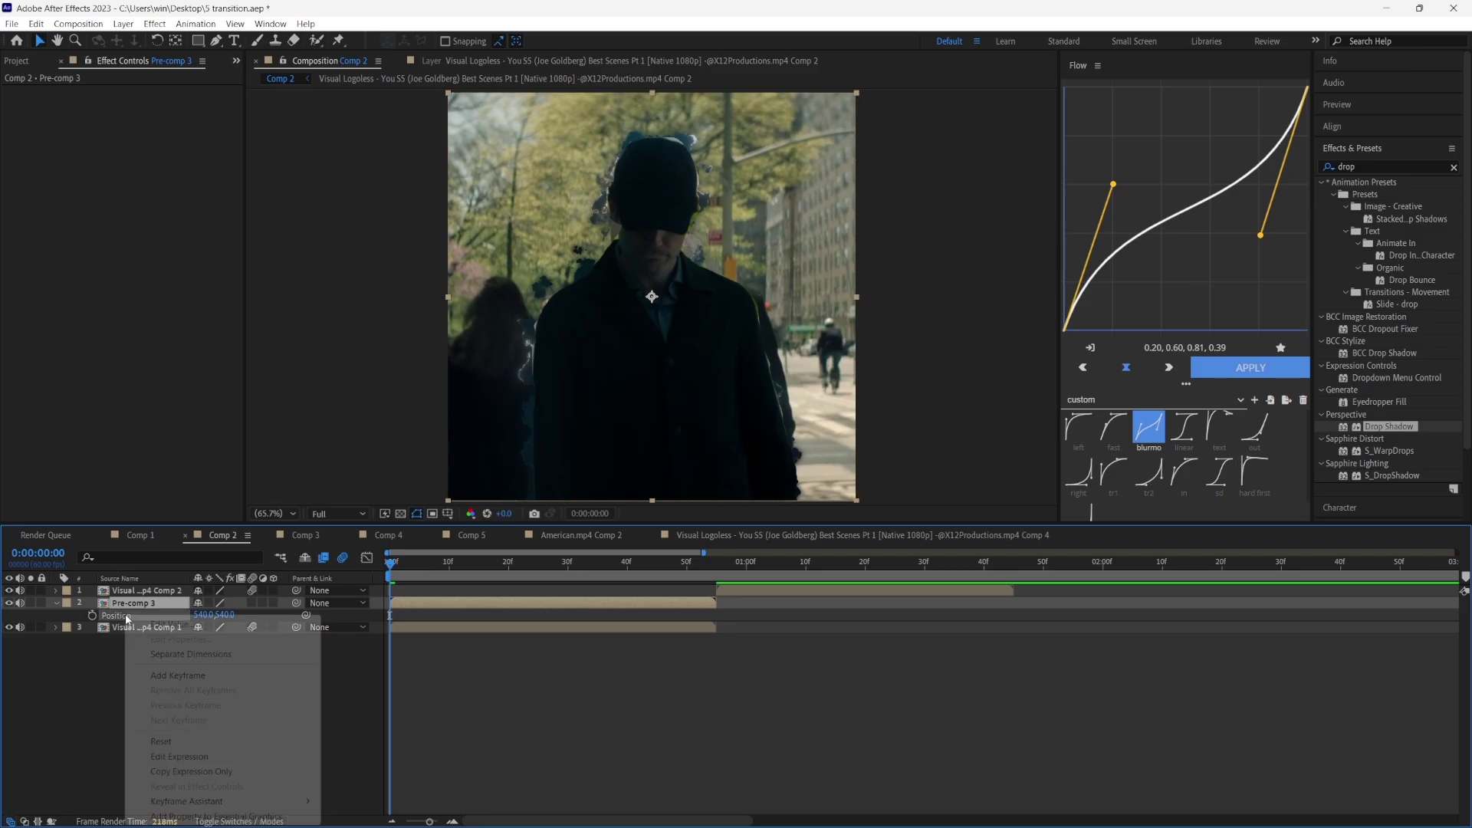
click(174, 656)
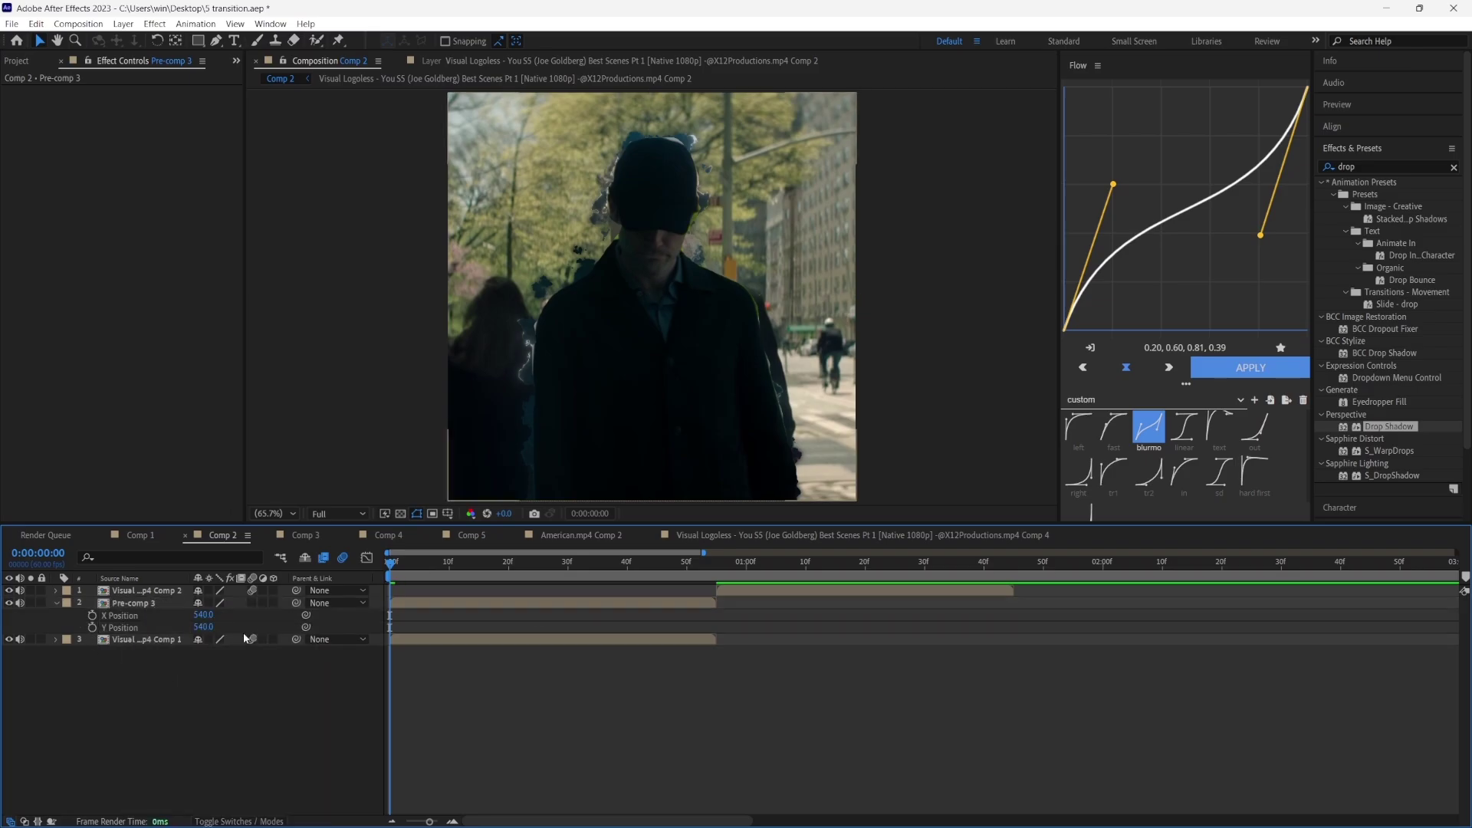
Keyframe the cut-out's Y position from 1707 at the first frame to 540 at the end of its layer.
click(92, 628)
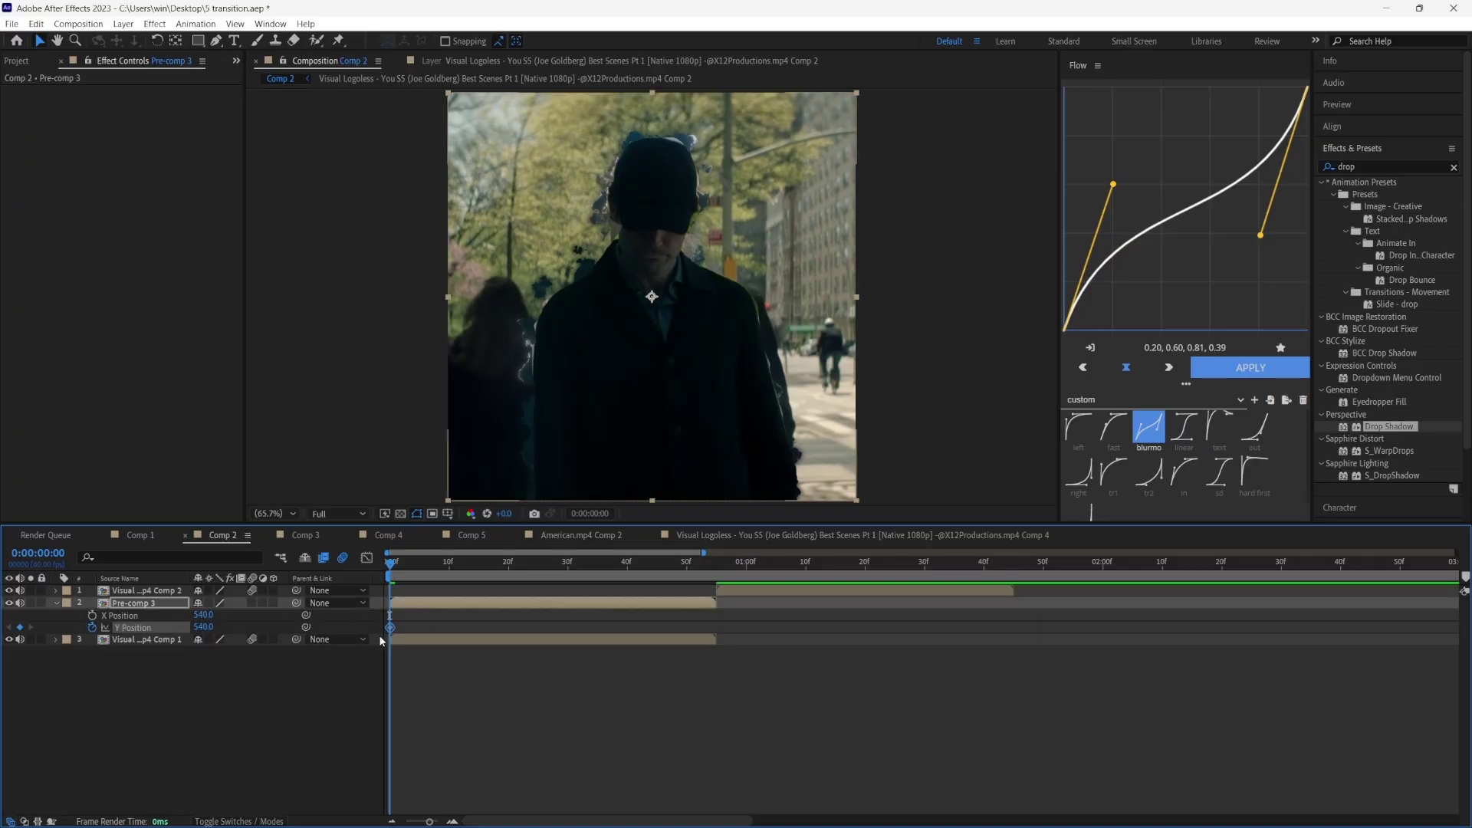
drag(399, 630, 719, 639)
drag(204, 628, 1017, 631)
drag(769, 627, 337, 623)
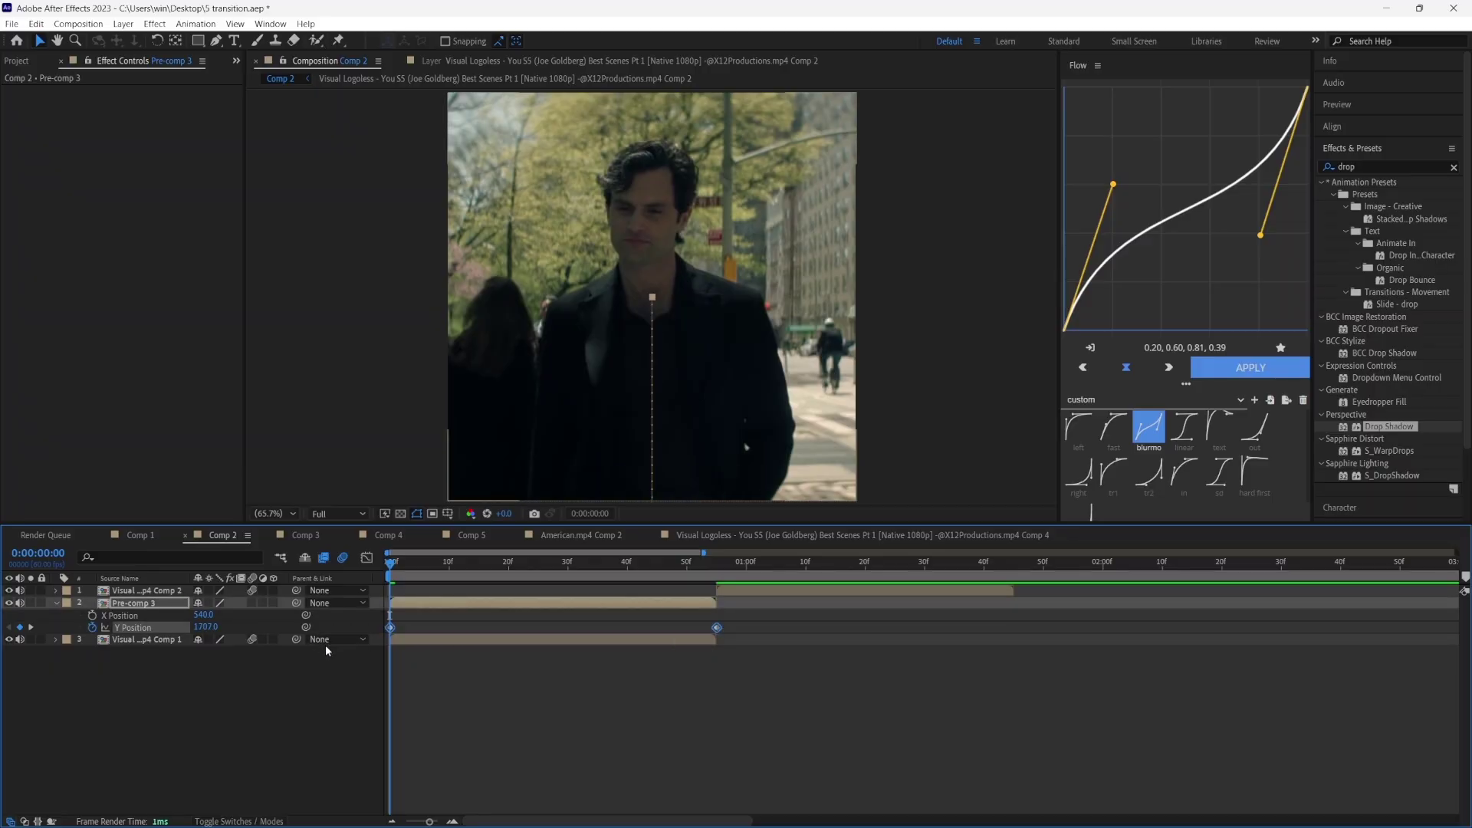
Shape the cut-out's Y position curve into a steep S with long eases at both keyframes.
click(367, 557)
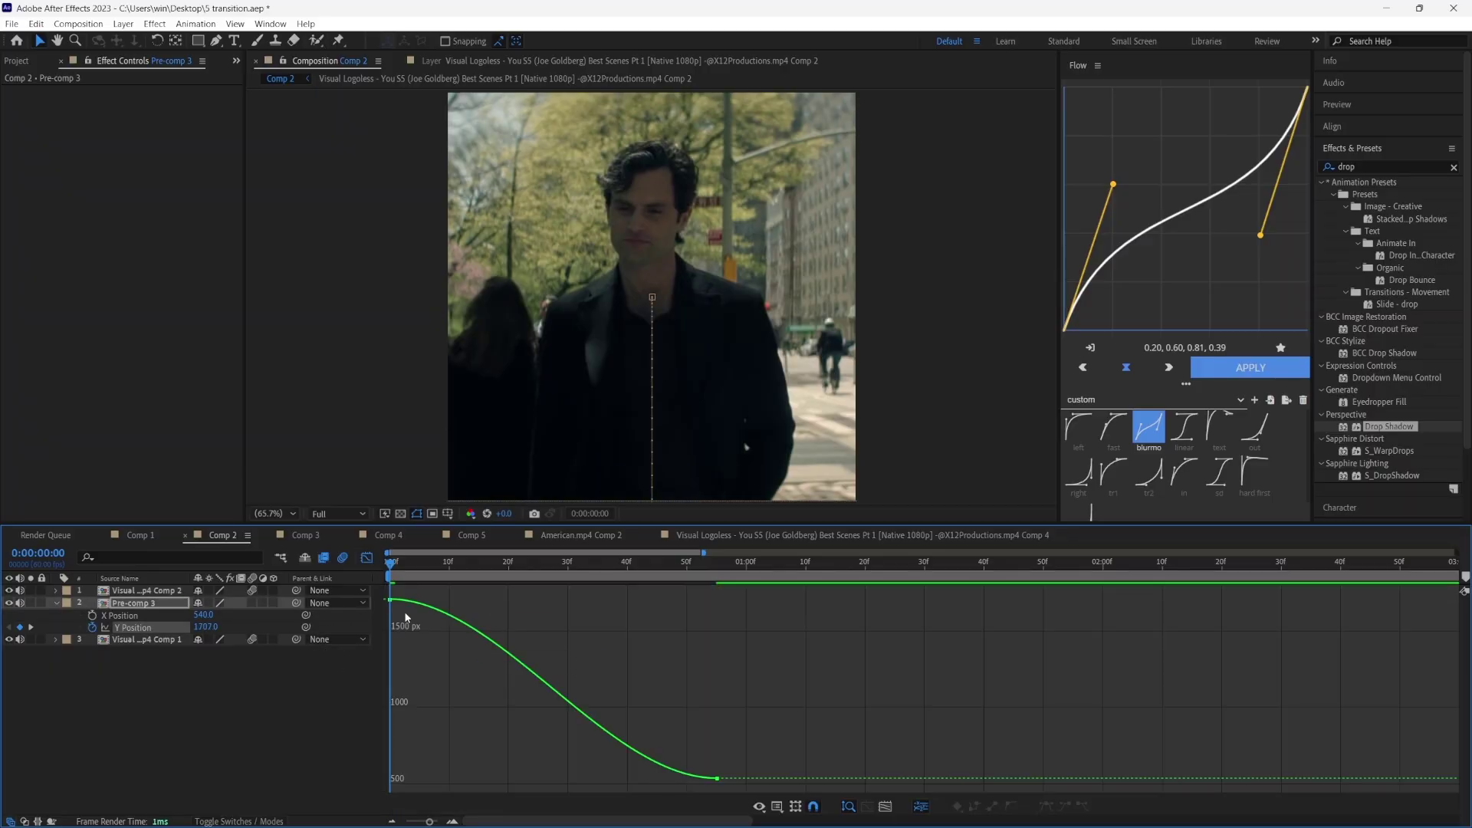
drag(499, 600, 645, 604)
drag(607, 779, 447, 778)
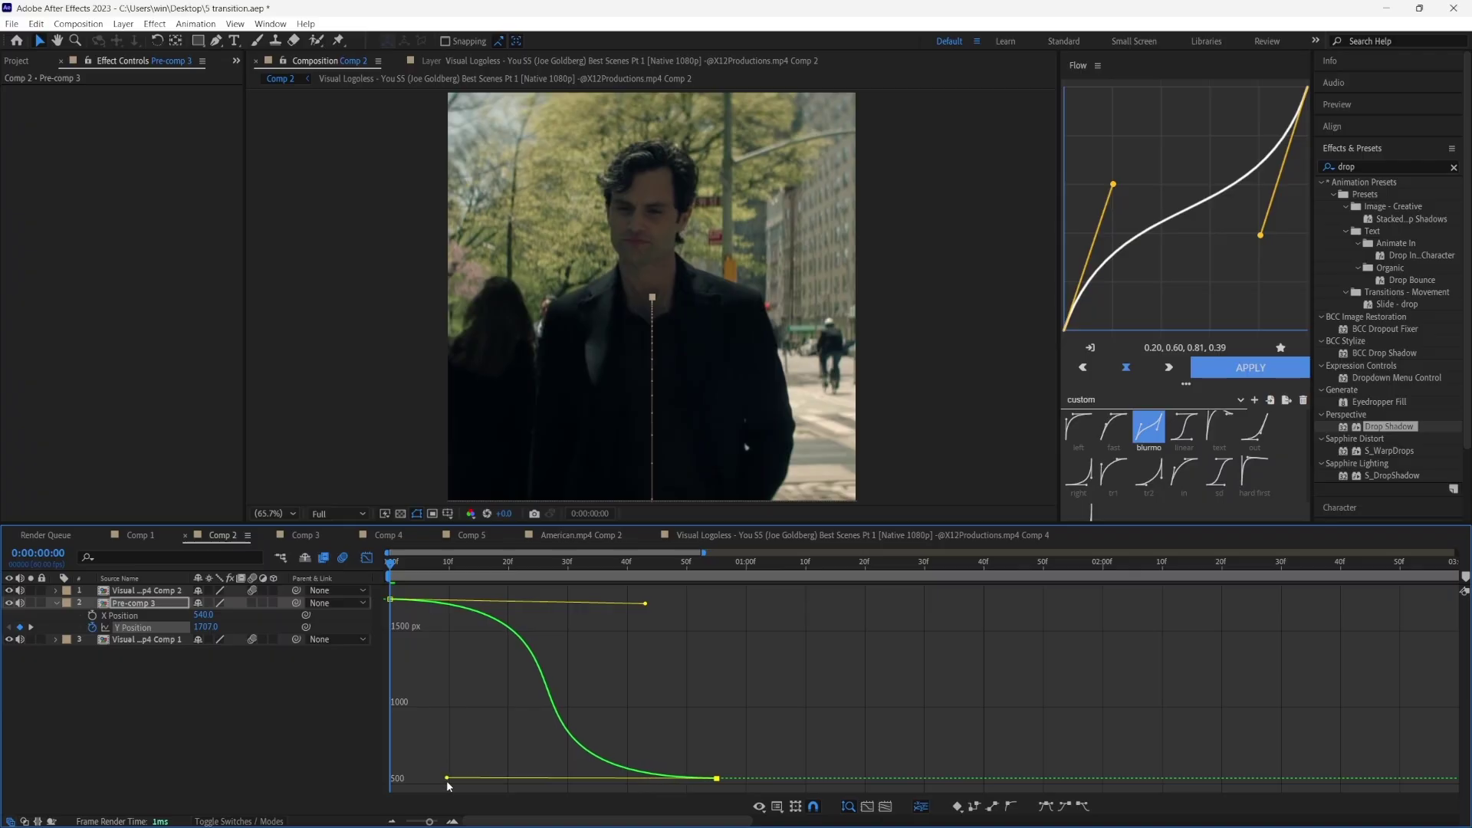
key(minus)
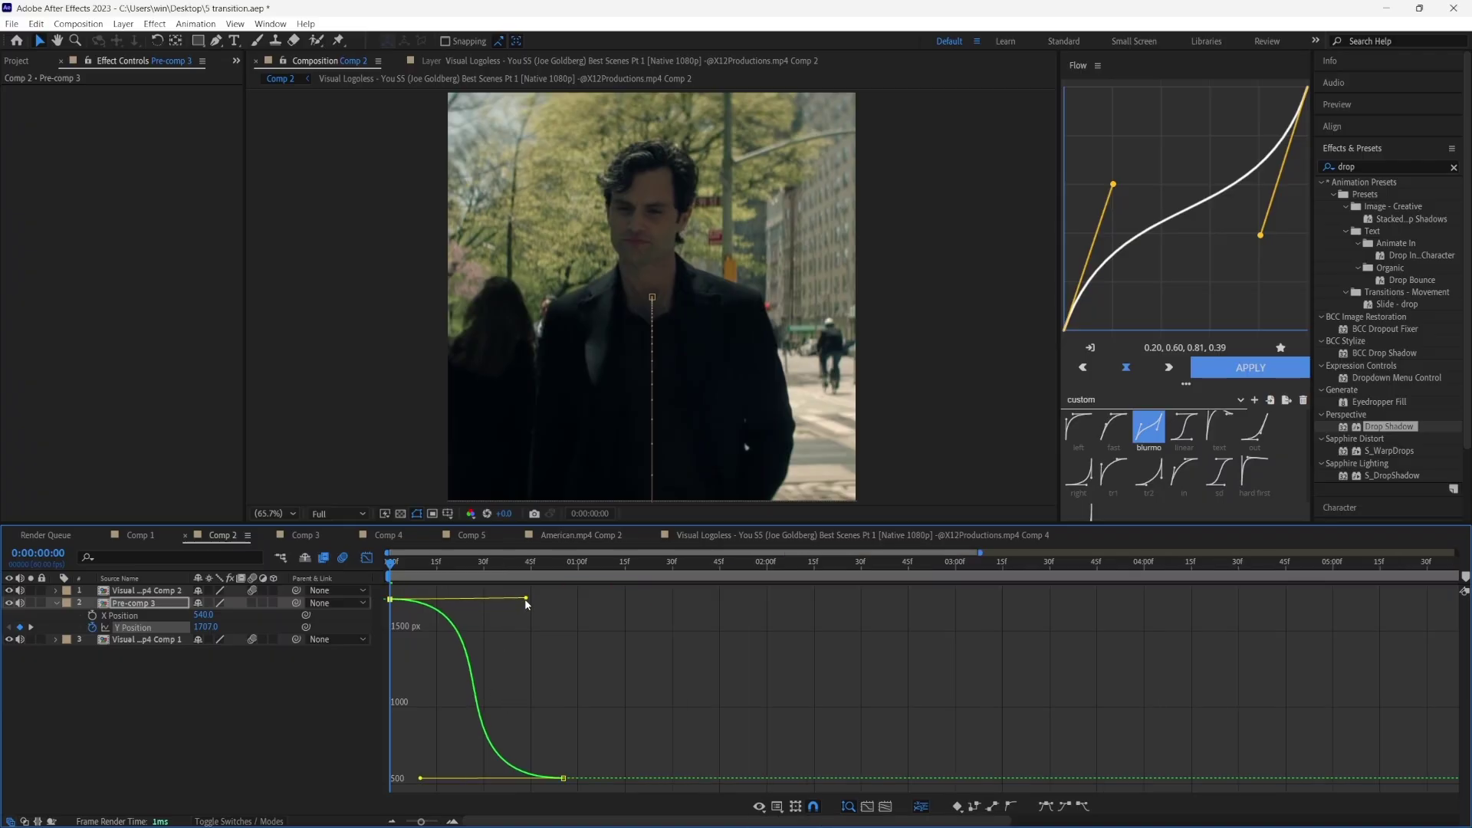
click(567, 702)
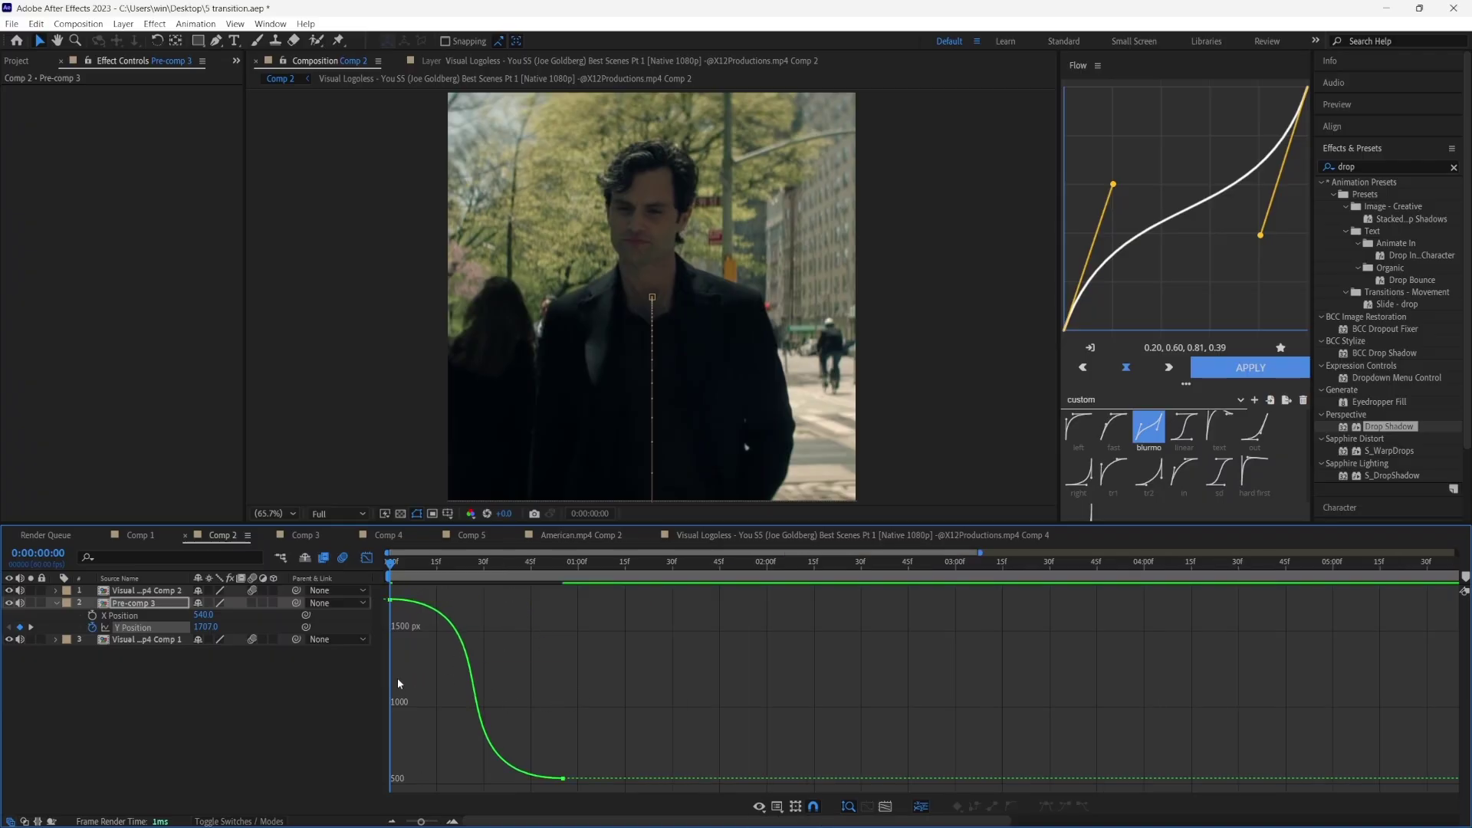
click(366, 558)
click(523, 676)
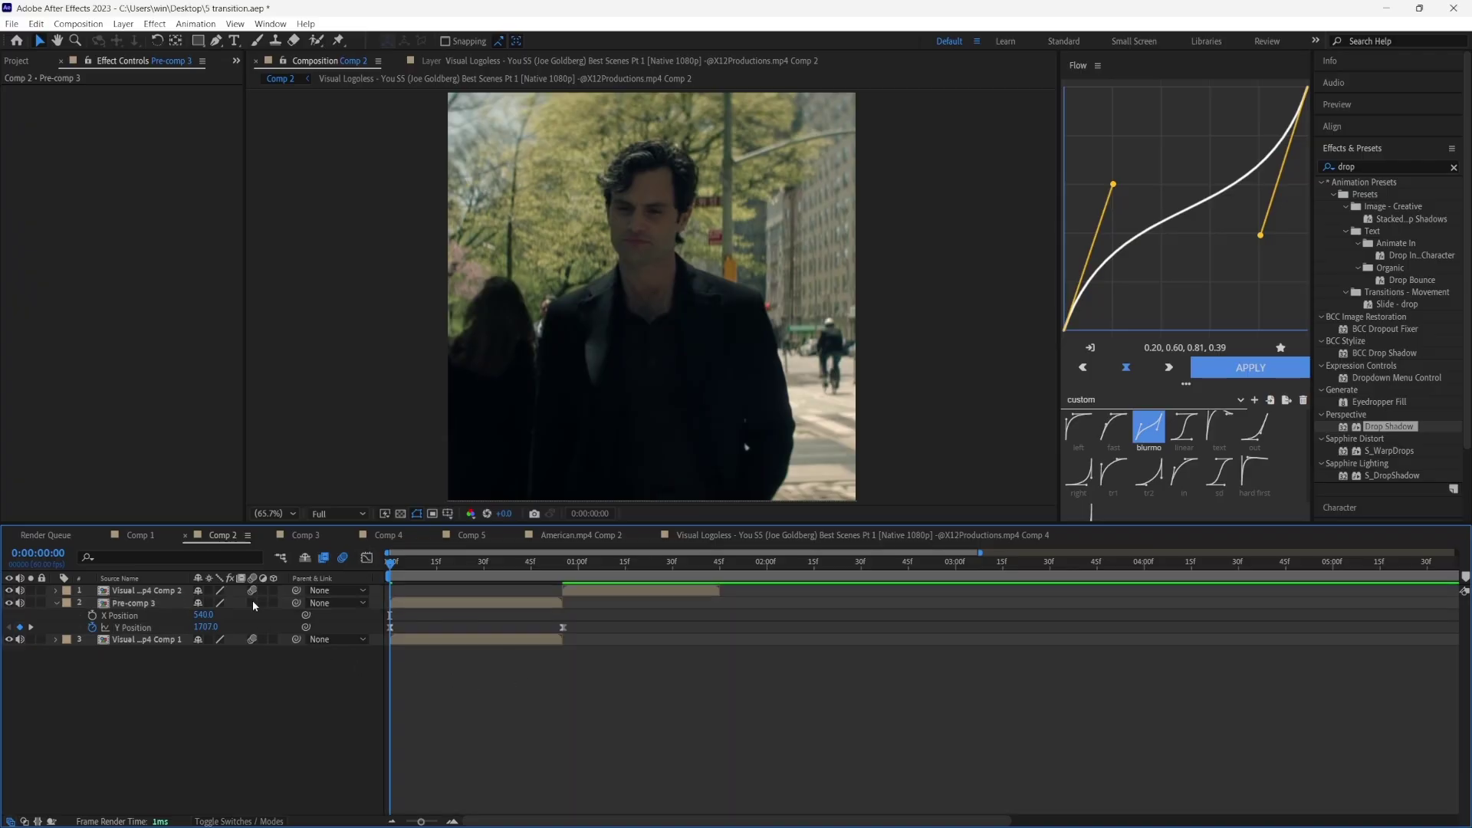
Enable motion blur on the cut-out pre-comp, collapse its properties and preview the slide-up animation.
key(u)
key(u)
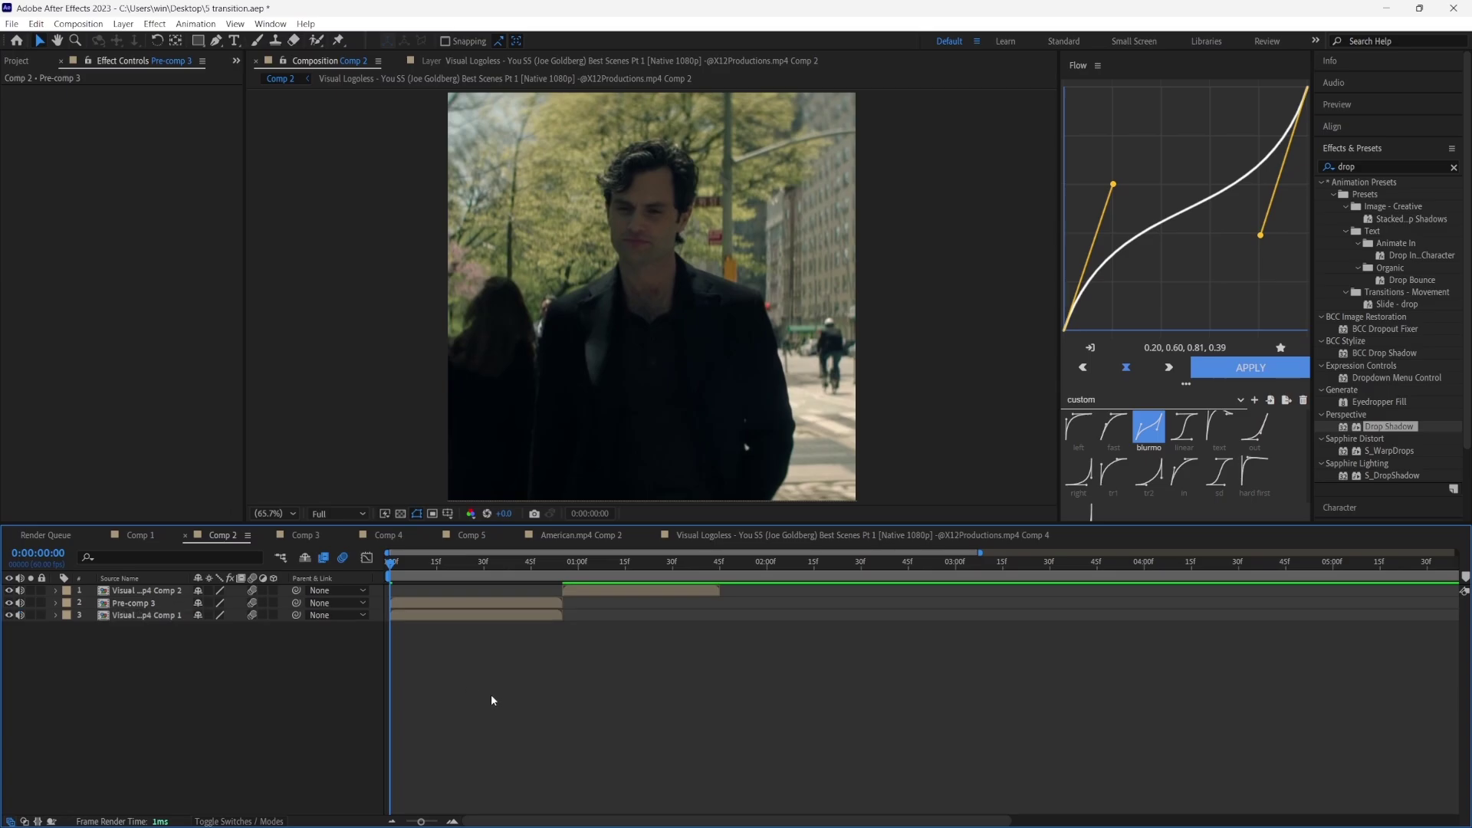
key(space)
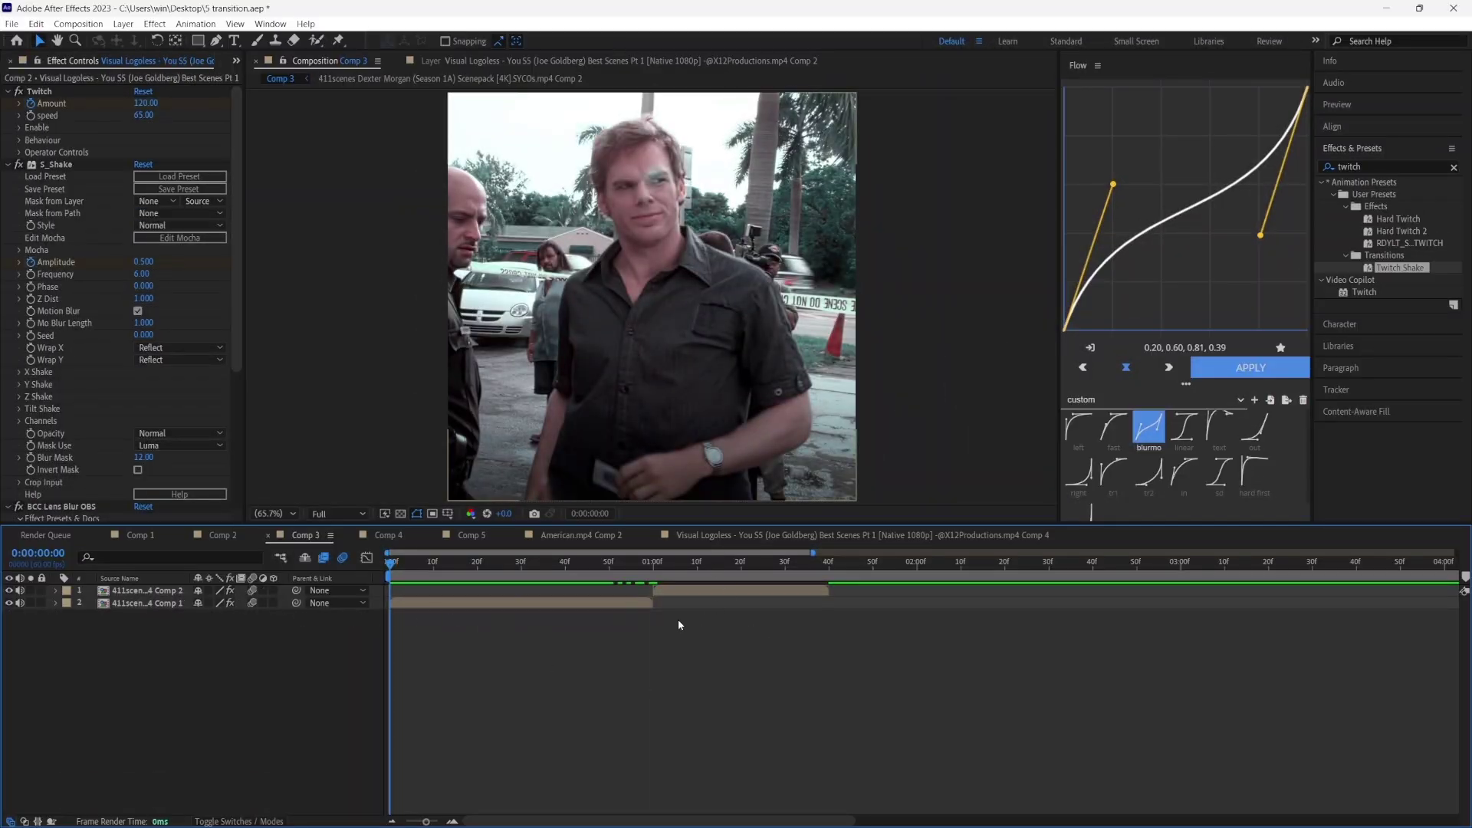
Add a new adjustment layer above the two clips in Comp 3, working at the cut at 0:00:01:00.
click(669, 577)
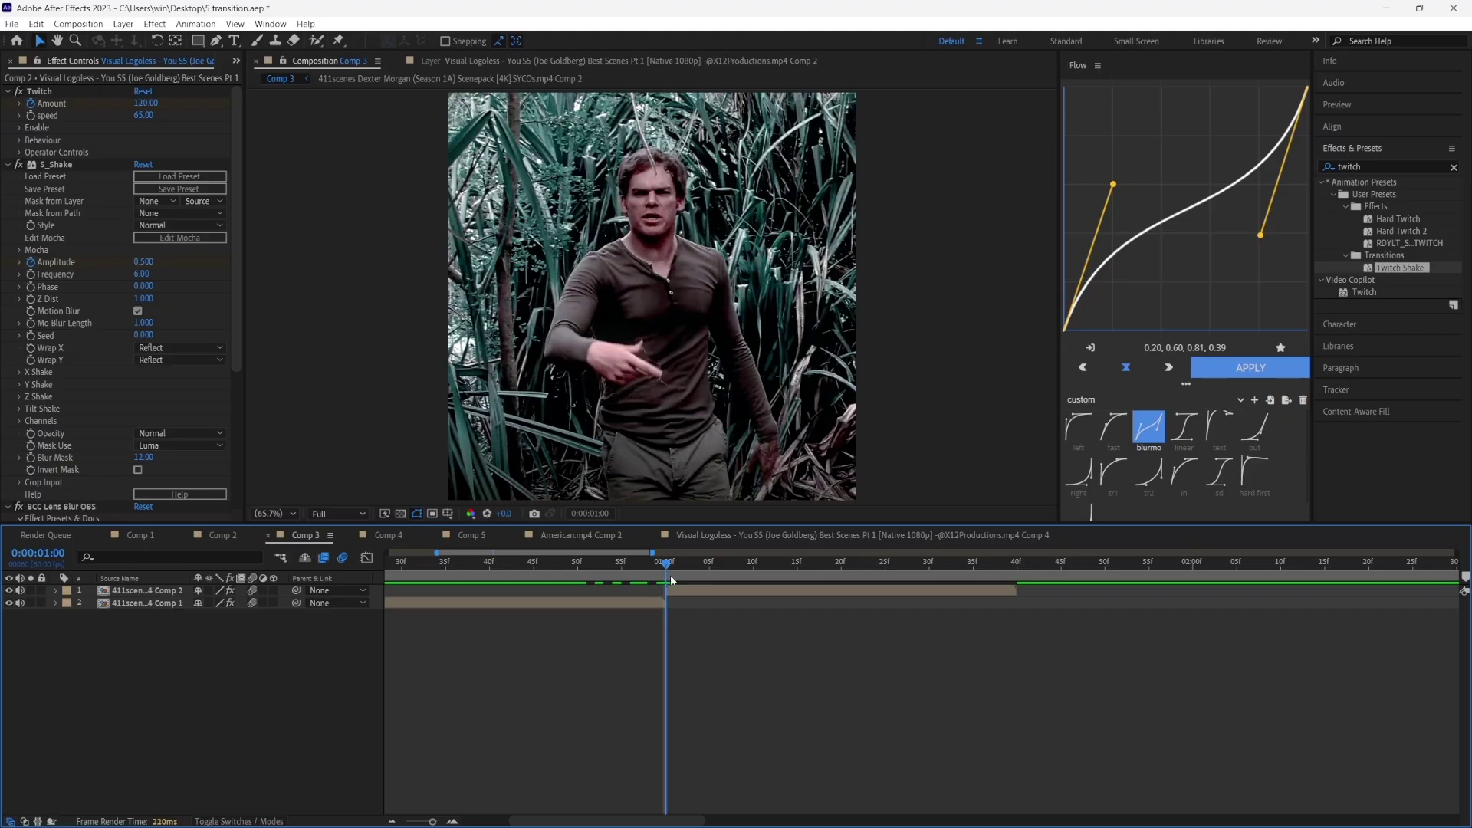
mouse_move(668, 571)
mouse_down()
mouse_move(656, 561)
mouse_move(666, 591)
mouse_up()
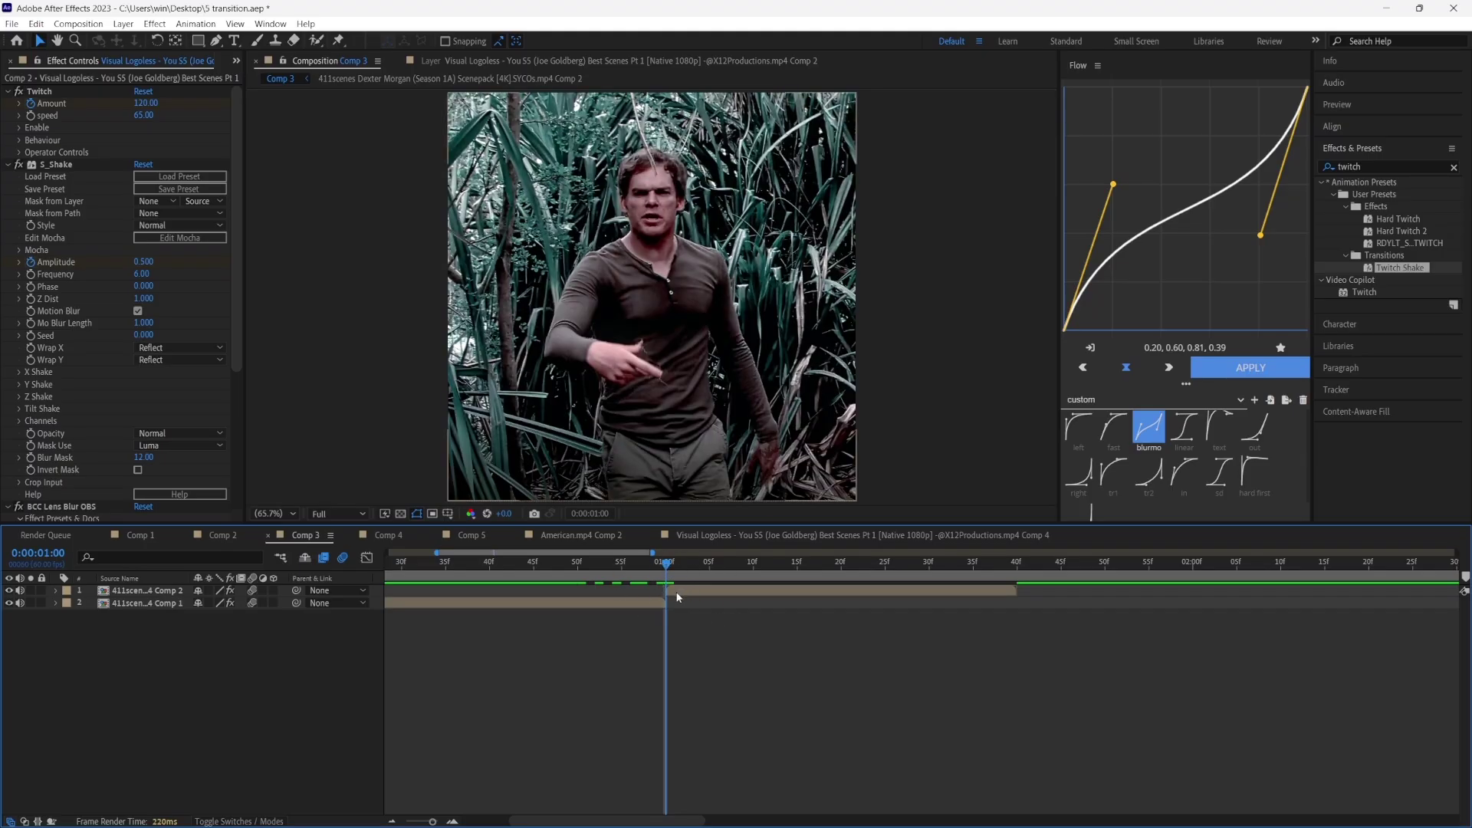
click(679, 595)
click(122, 24)
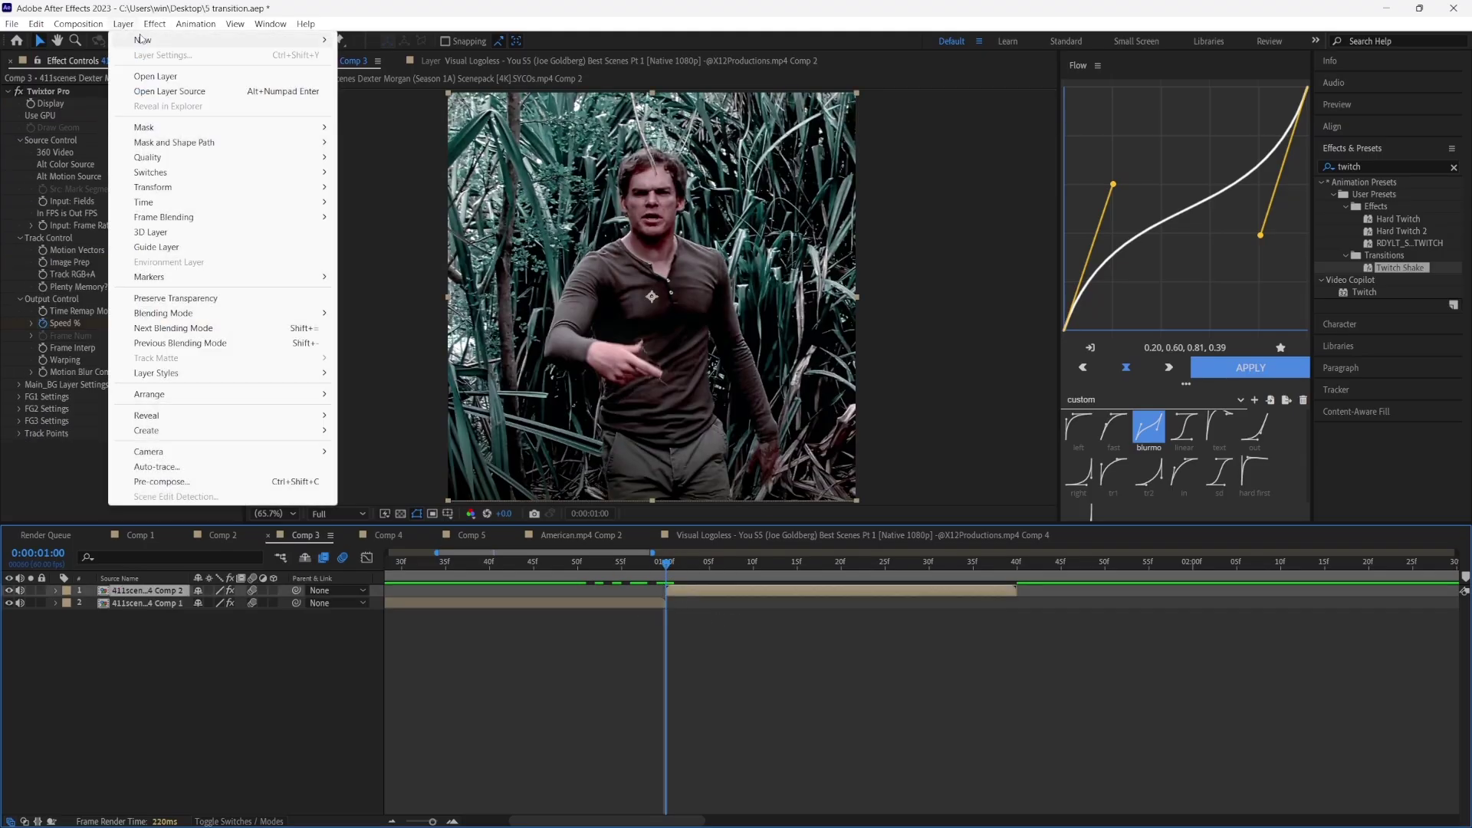
click(392, 130)
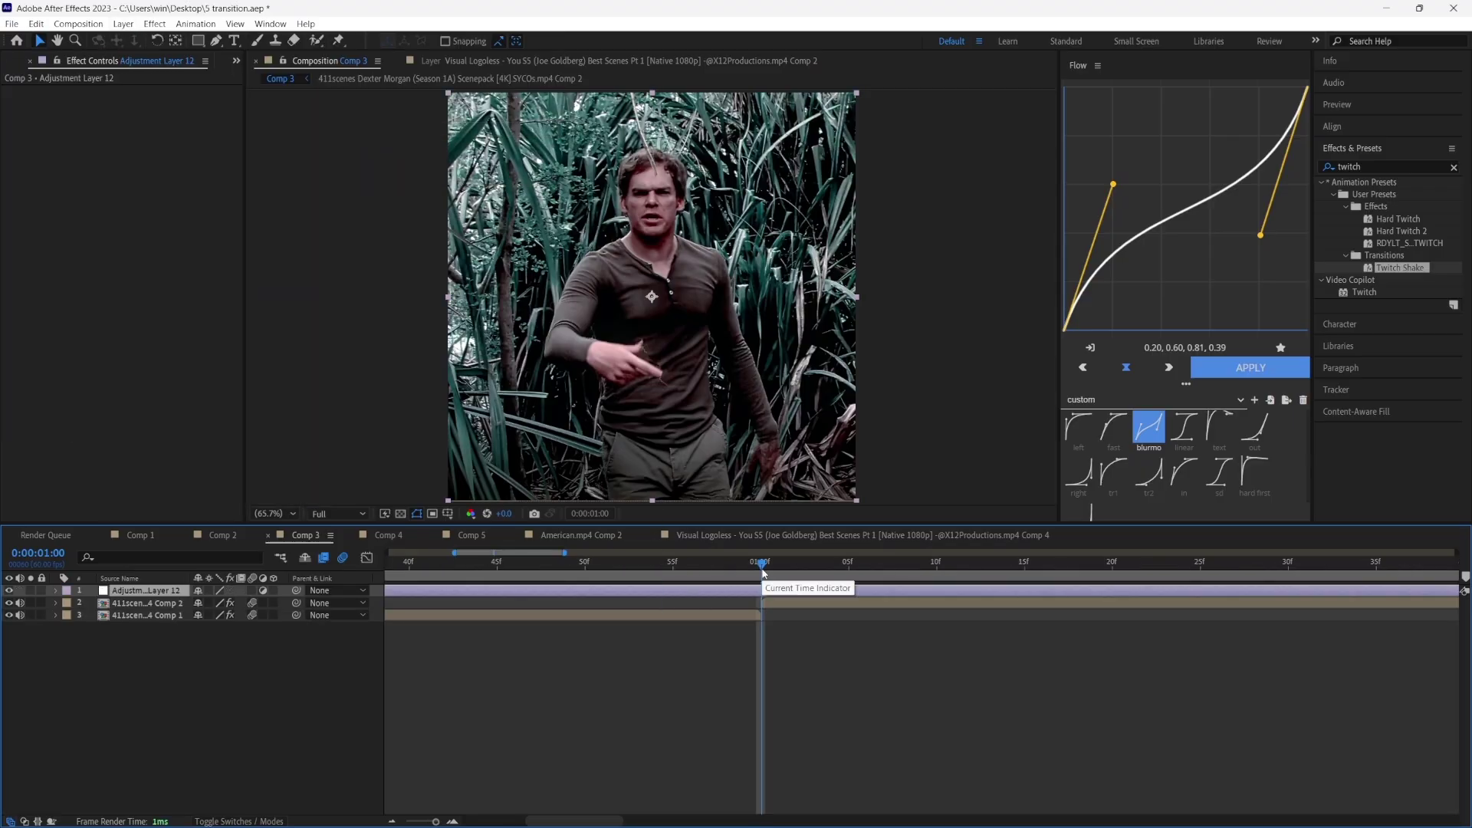
Trim the adjustment layer to start at 0:00:00:57 and end with the second clip at 0:00:01:40.
drag(760, 573, 707, 571)
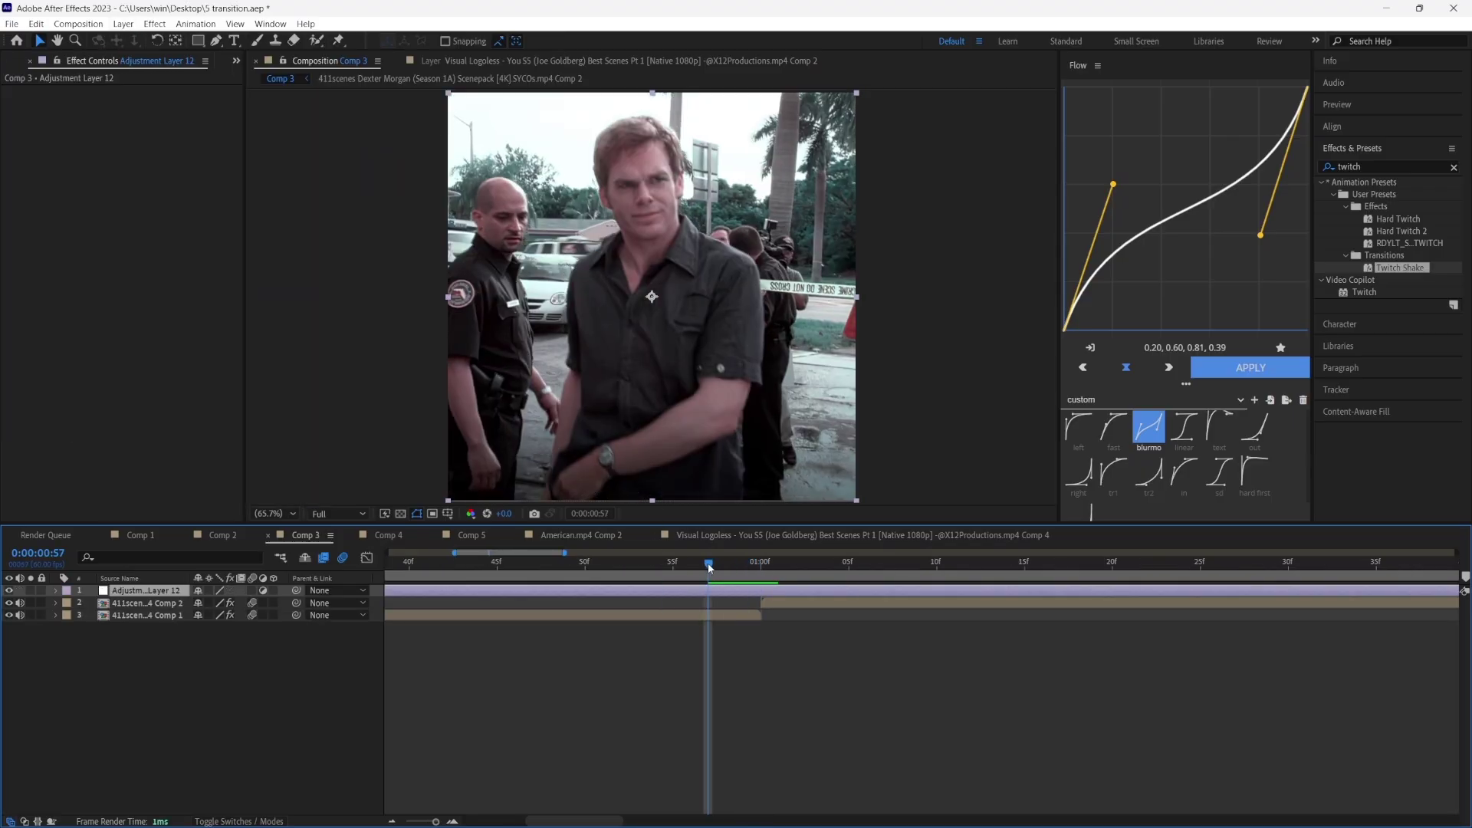
alt+scroll(706, 571, up, 2)
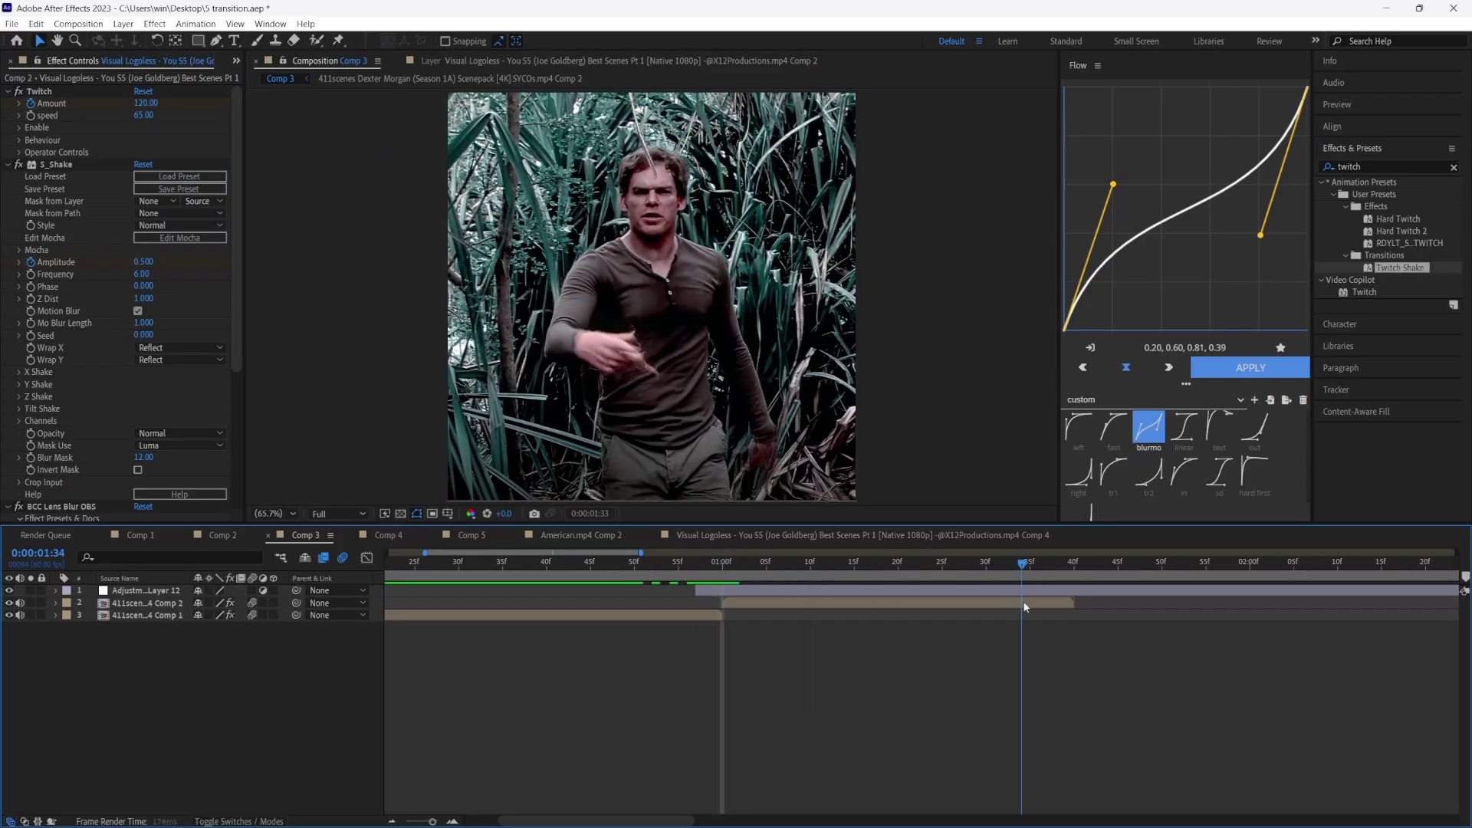
drag(1024, 605, 1074, 620)
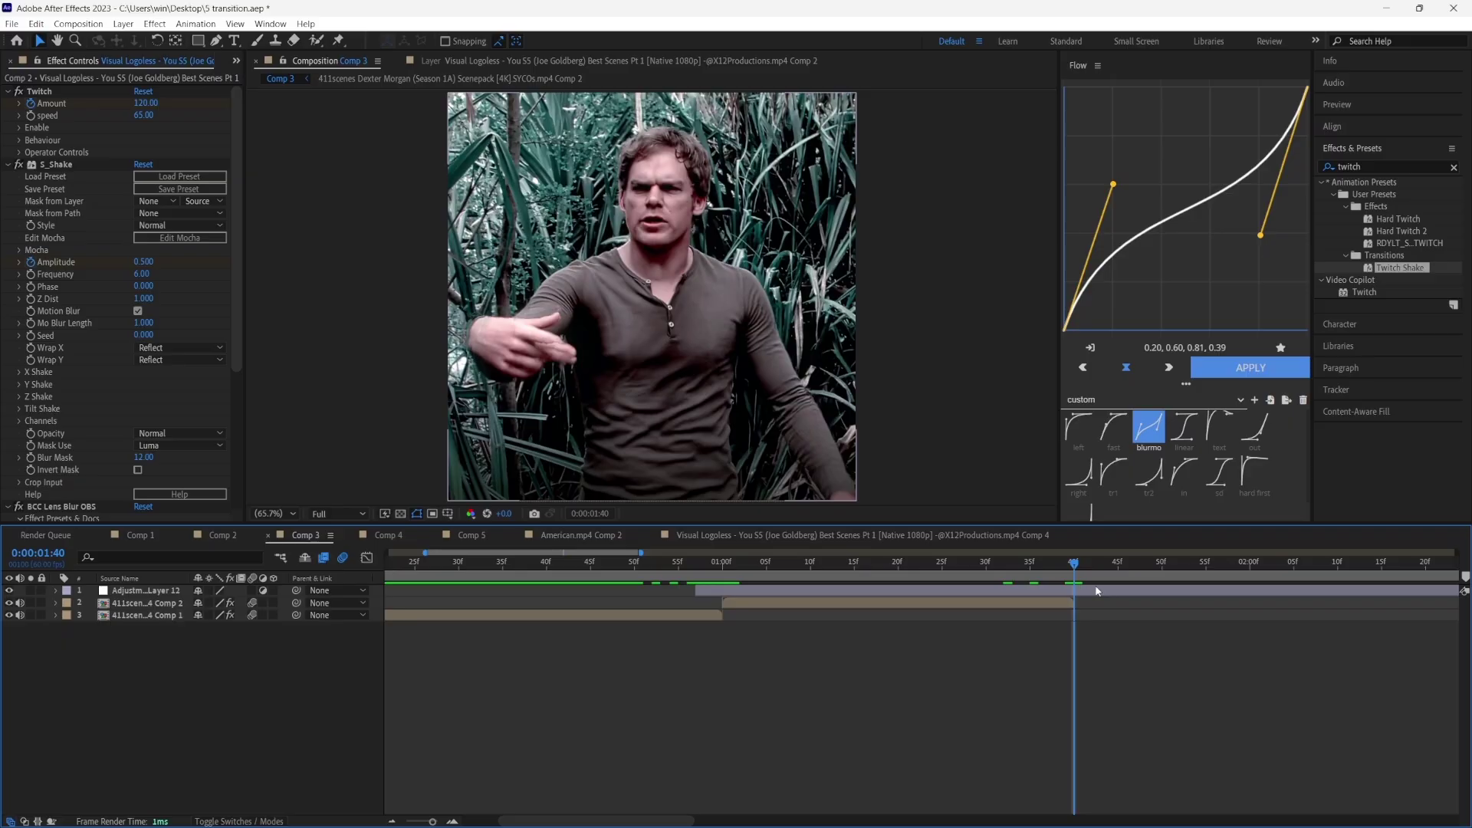
click(1093, 591)
key(alt+bracketright)
key(i)
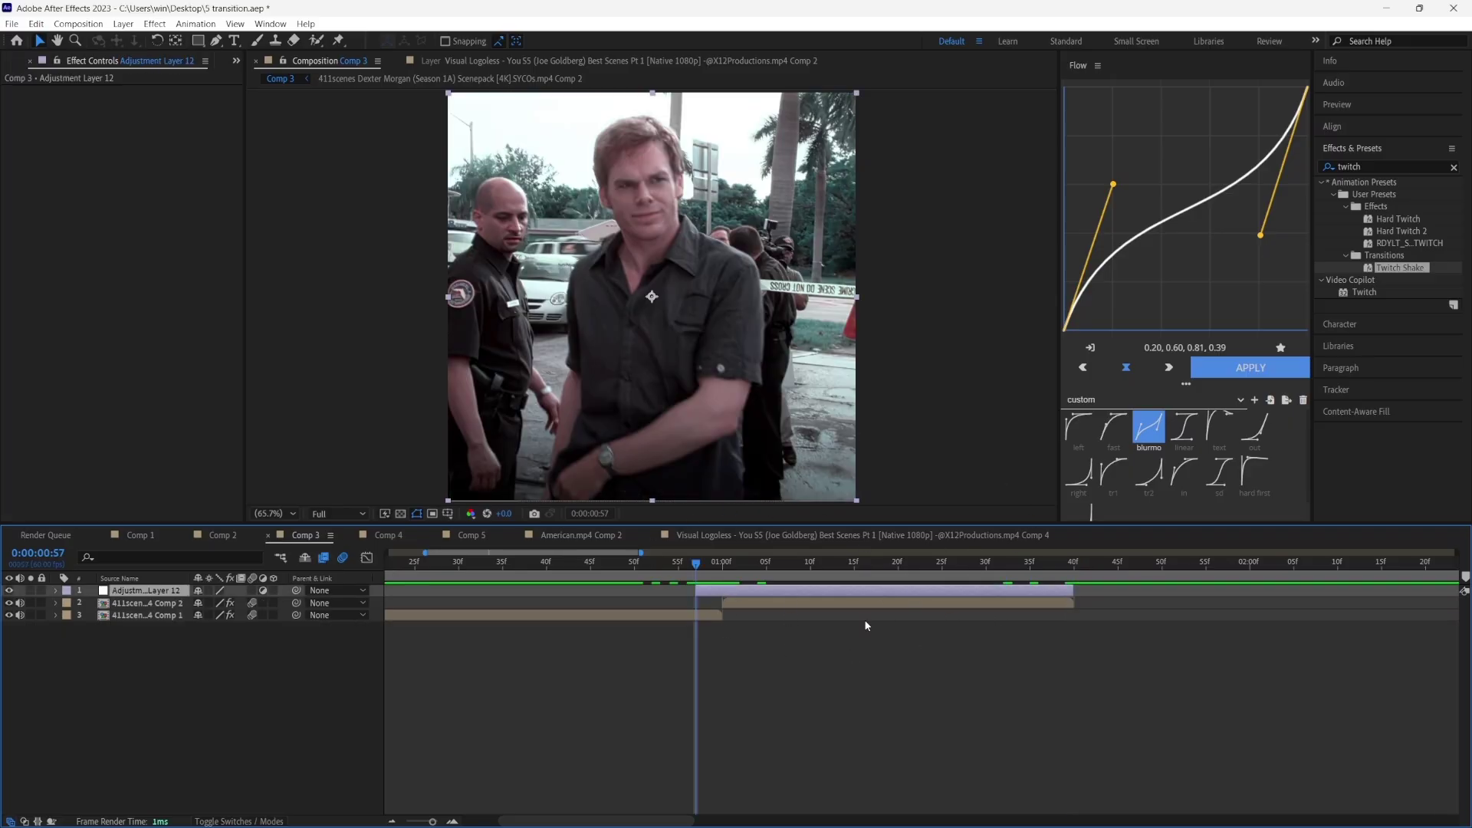
Apply BCC Ripple Dissolve to the adjustment layer and set its height to 15.
click(1358, 165)
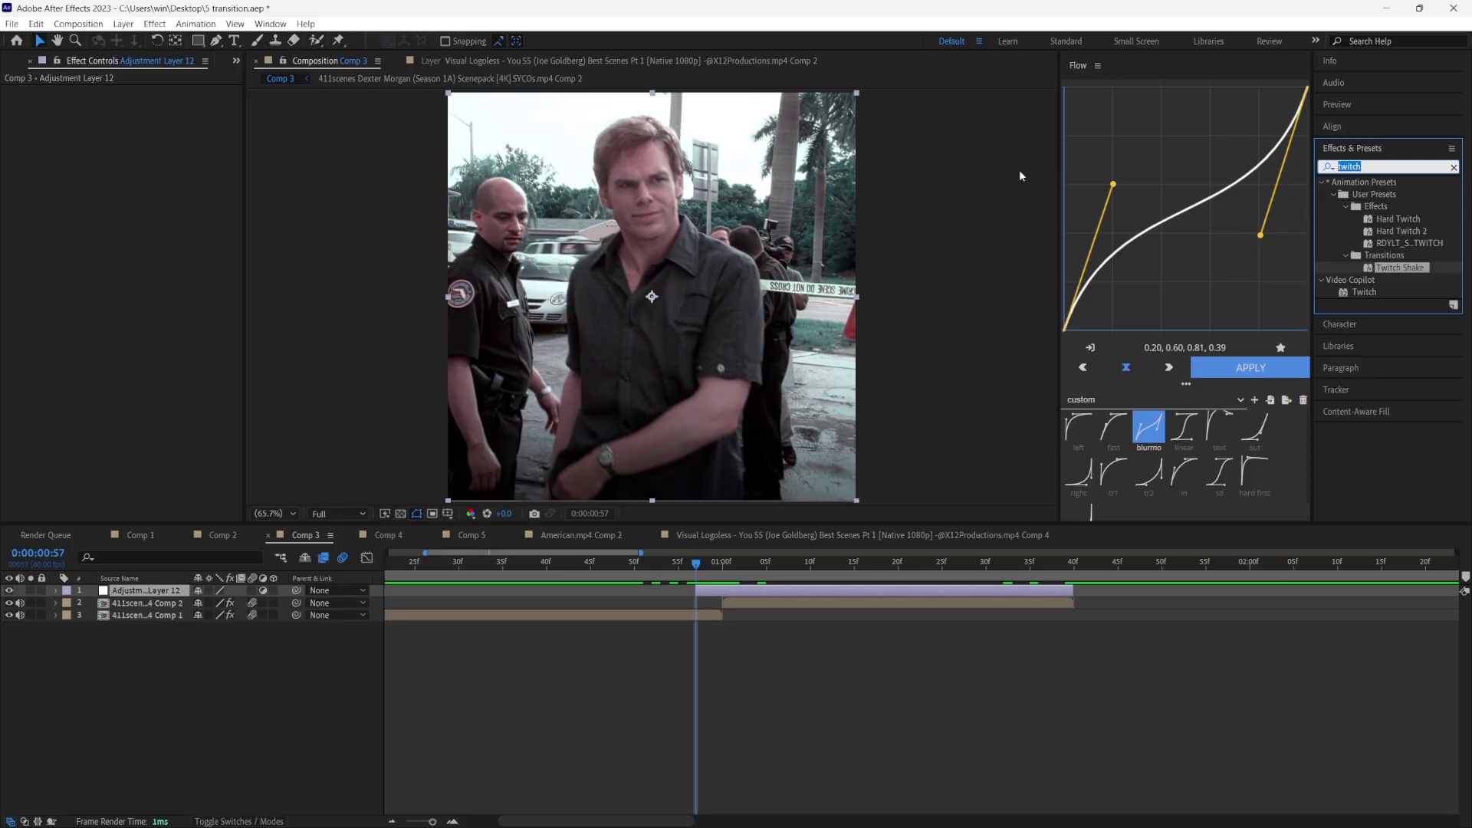
text(bcc ripp)
drag(1388, 194, 743, 591)
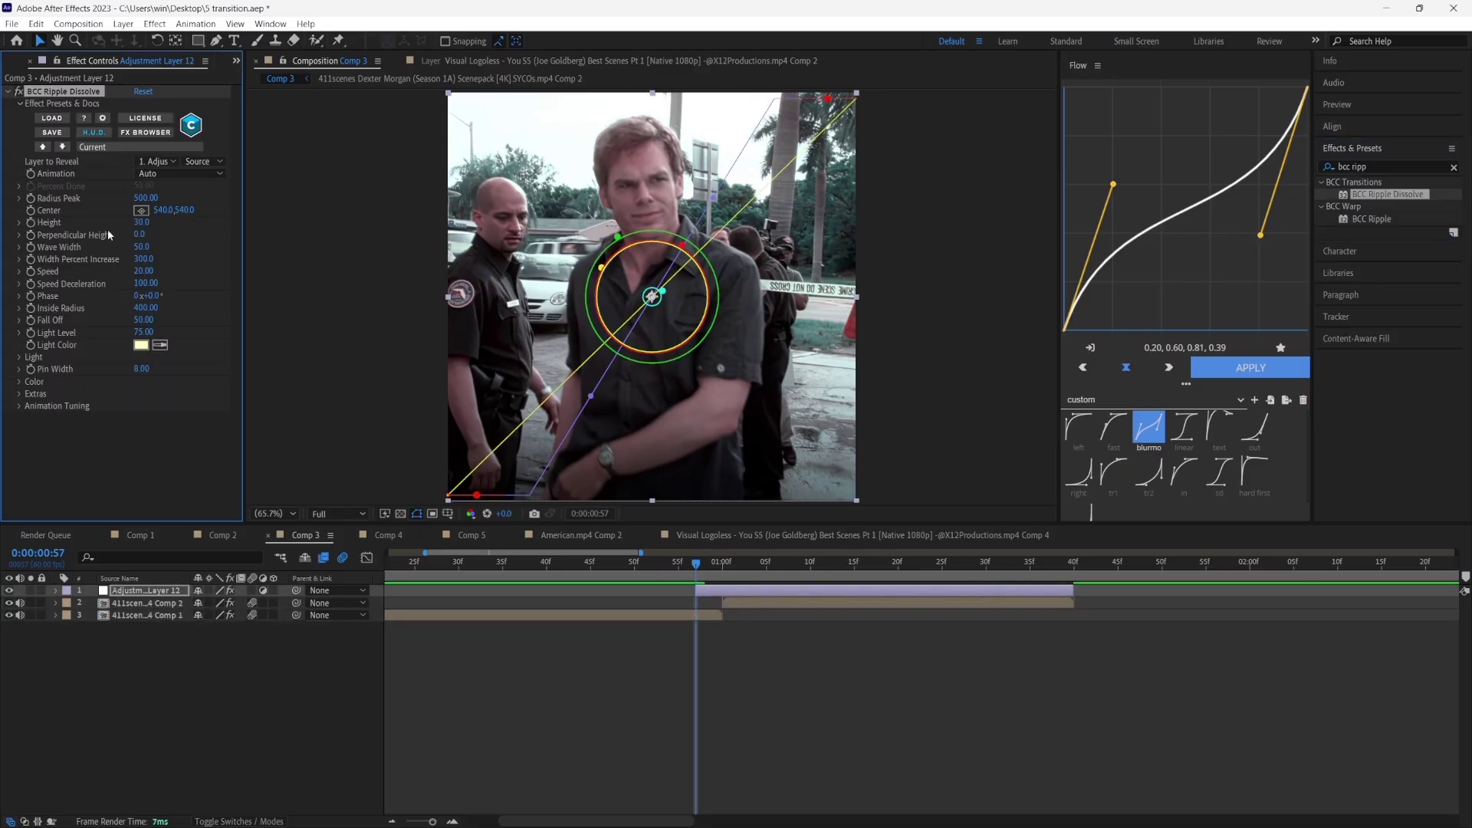
click(142, 223)
text(15)
click(63, 459)
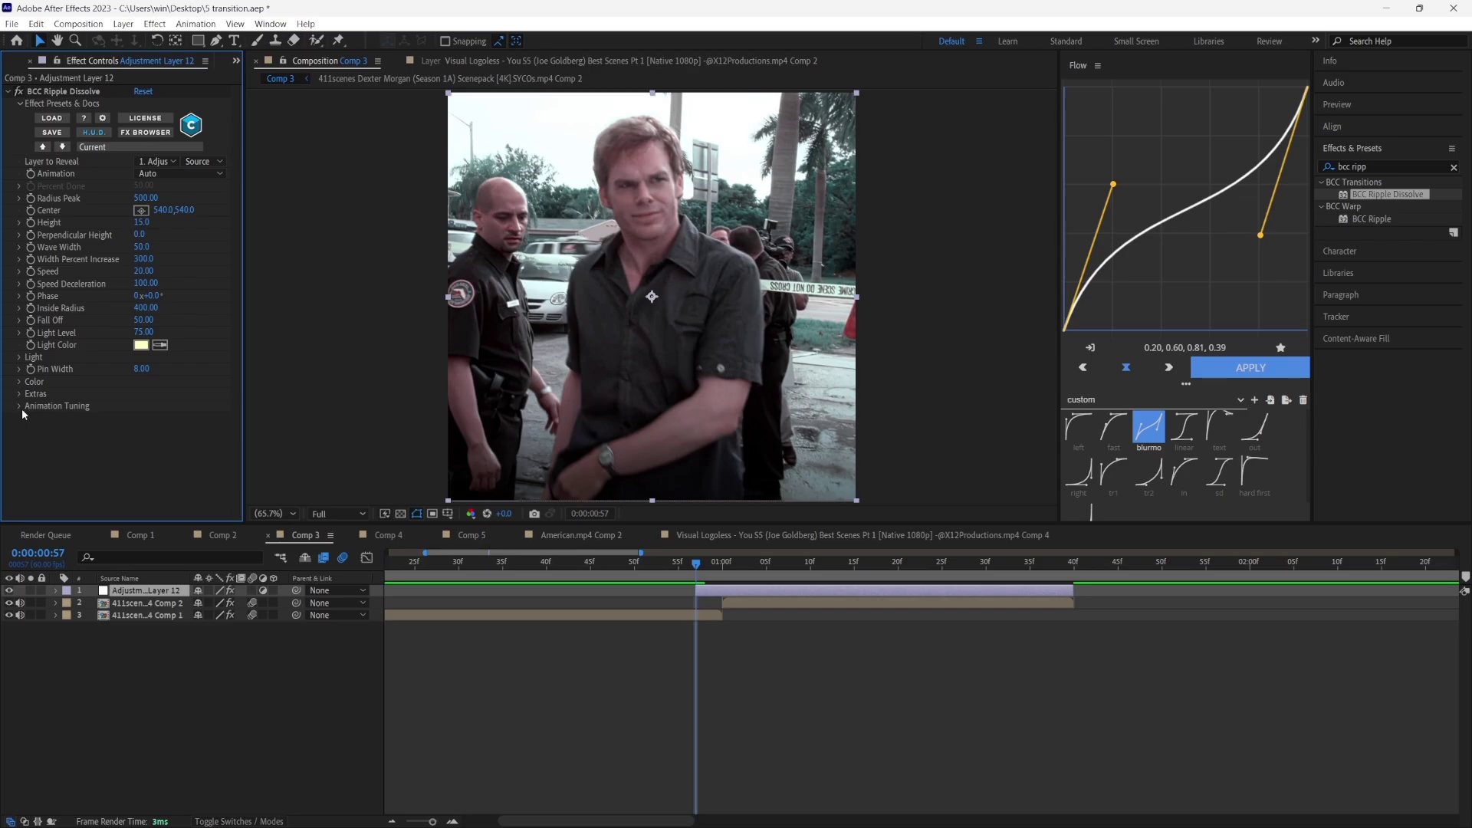
Set the ripple dissolve's animation tuning to ease in 35, ease out 55 and dissolve duration 45, and preview the transition.
click(20, 406)
click(139, 420)
text(4)
key(BackSpace)
text(35)
click(139, 431)
text(55)
click(159, 497)
click(142, 443)
text(45)
click(572, 728)
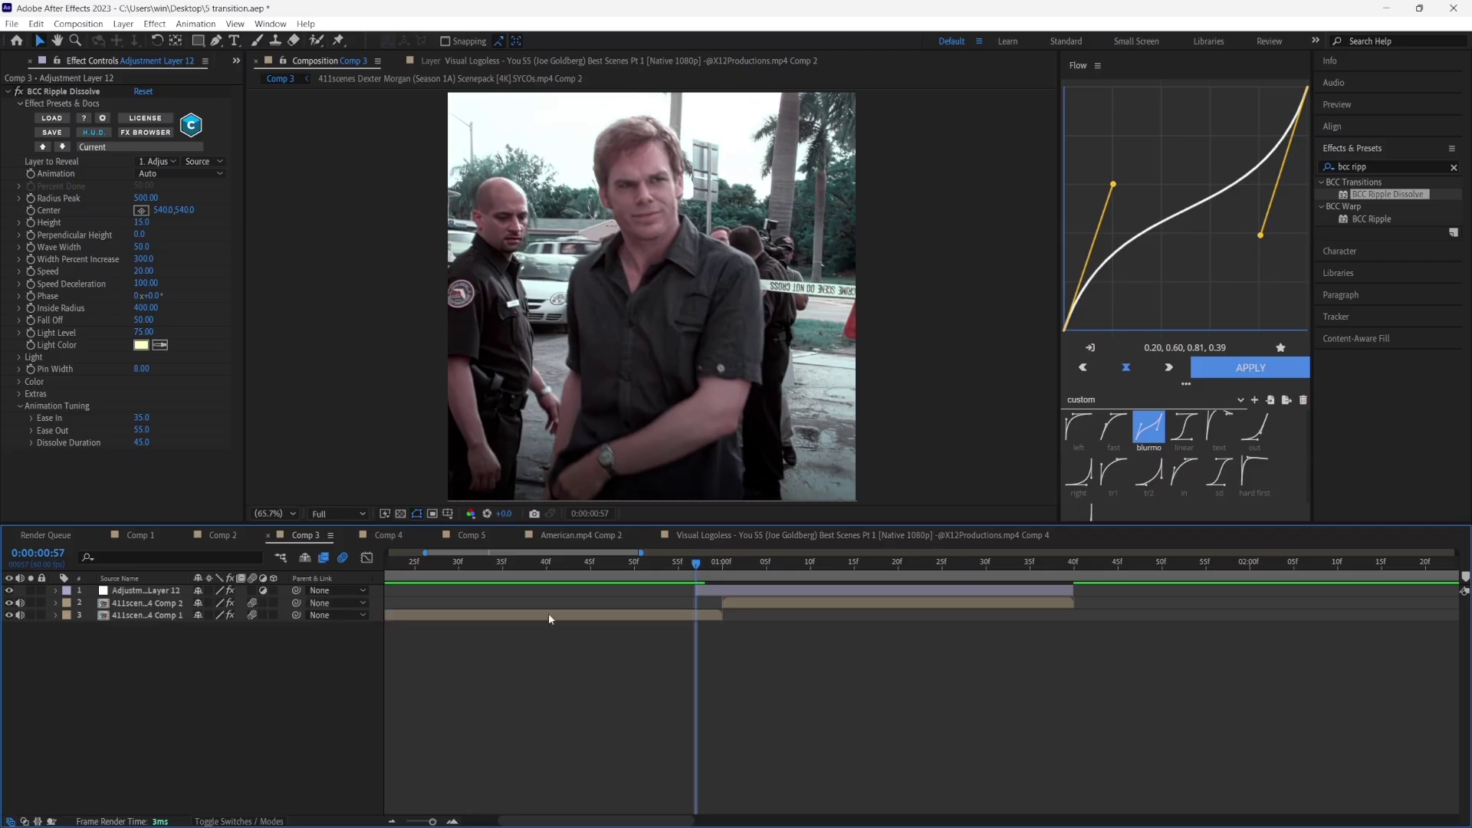
key(space)
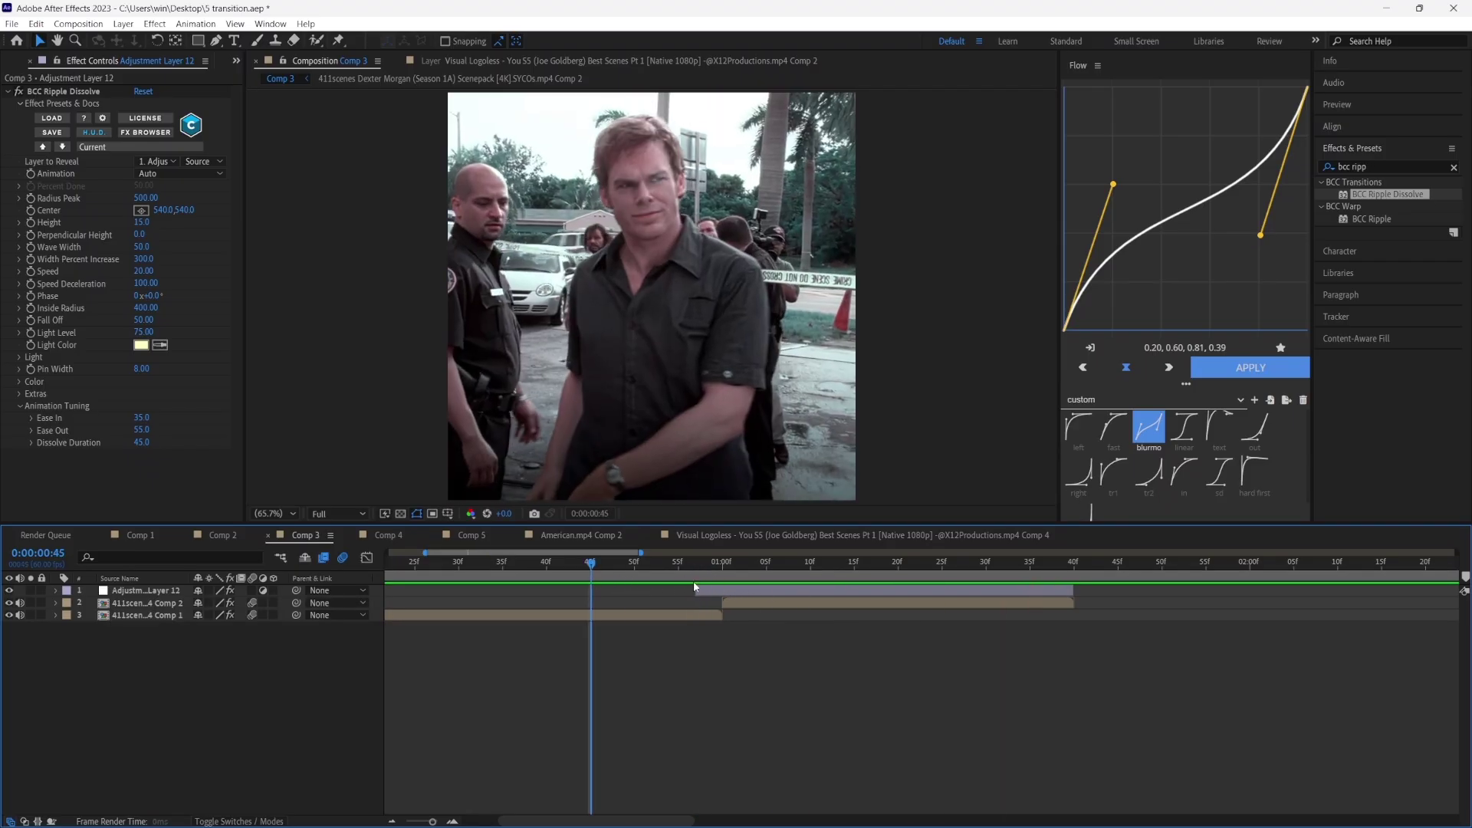
Add a second adjustment layer above the ripple layer and cut off its part before 0:00:00:59.
click(123, 23)
mouse_move(142, 40)
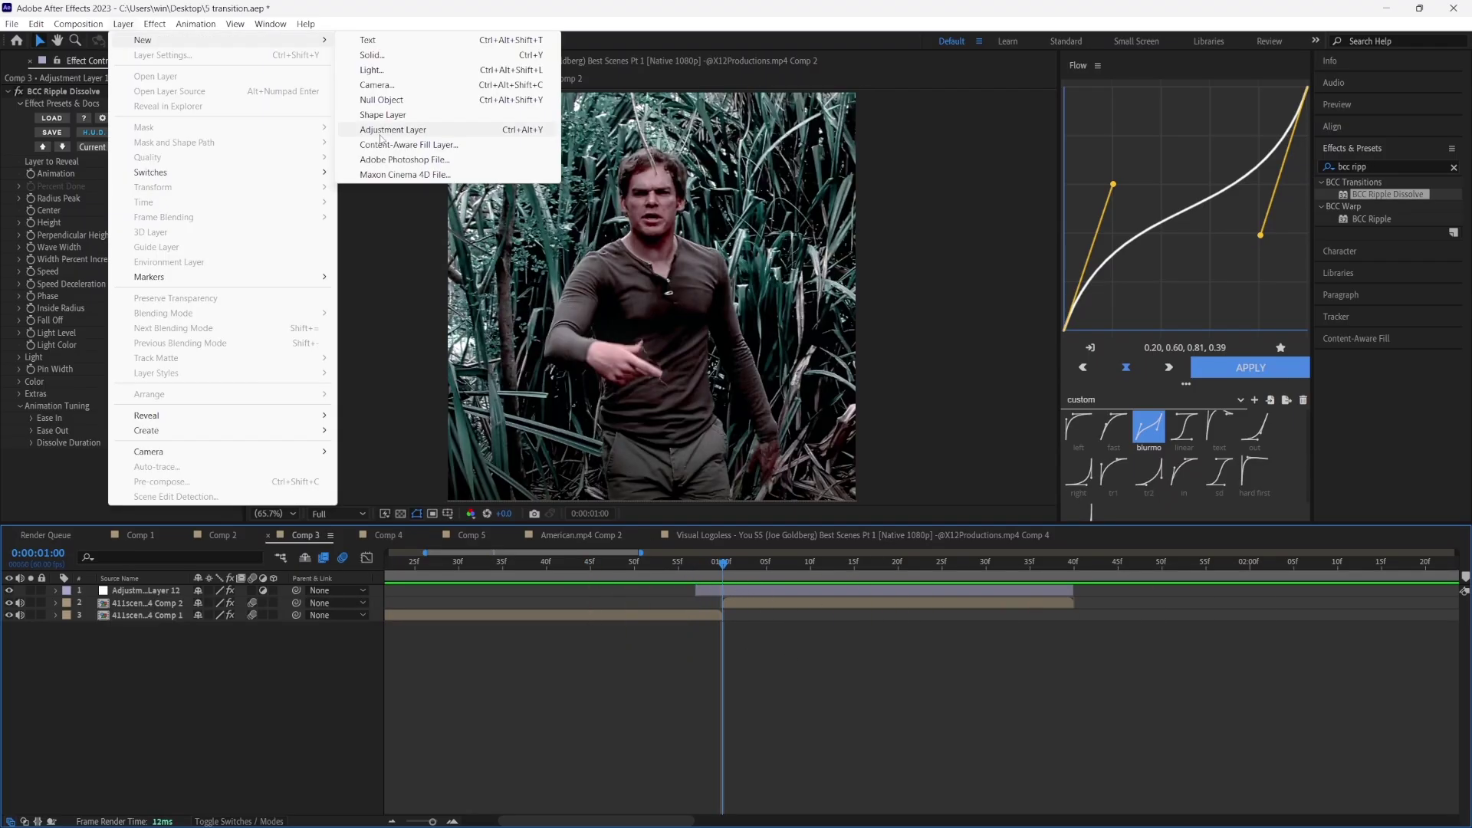
click(380, 138)
click(721, 564)
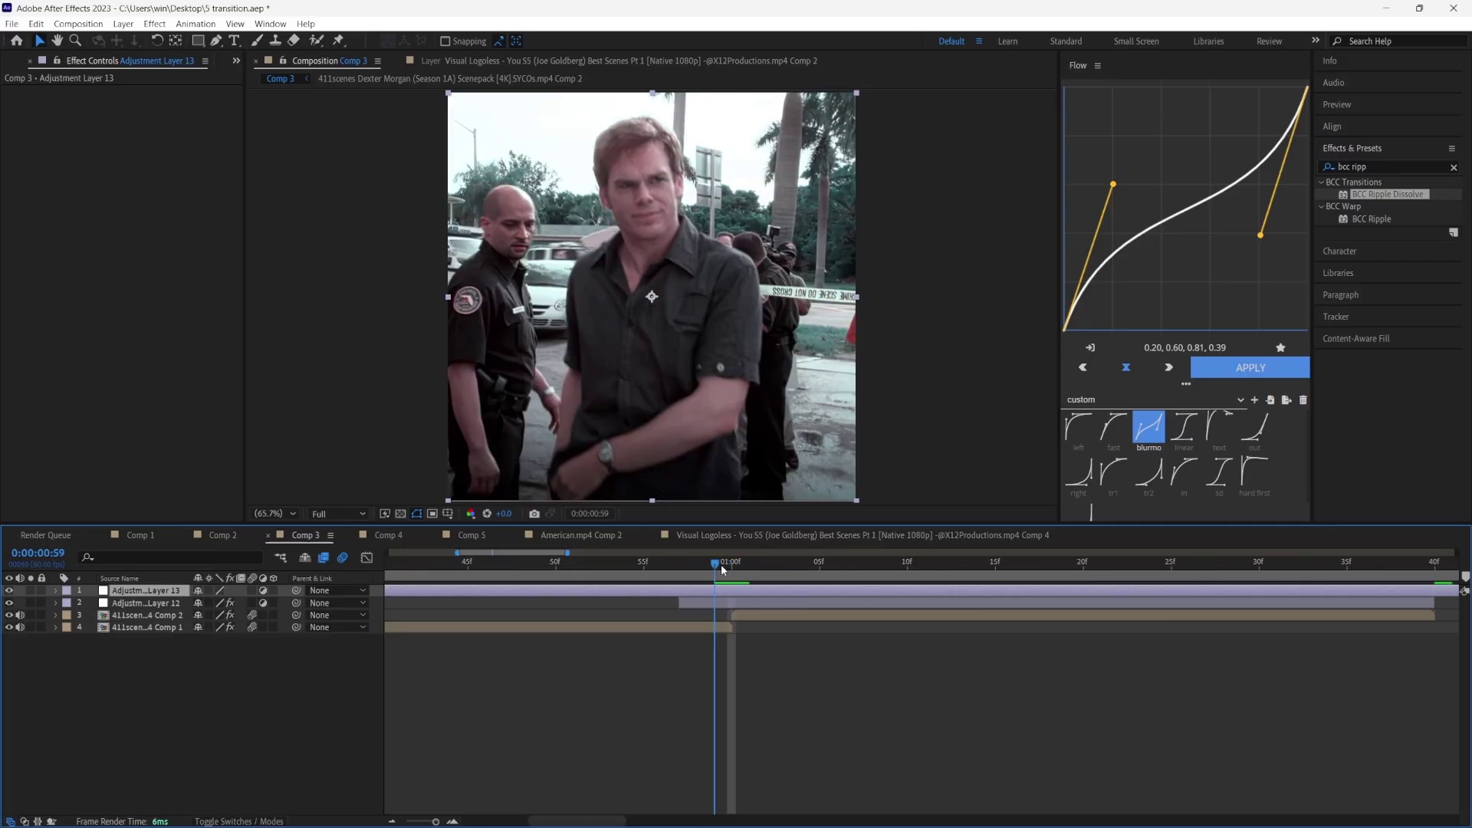
key(ctrl+shift+d)
click(708, 604)
key(Delete)
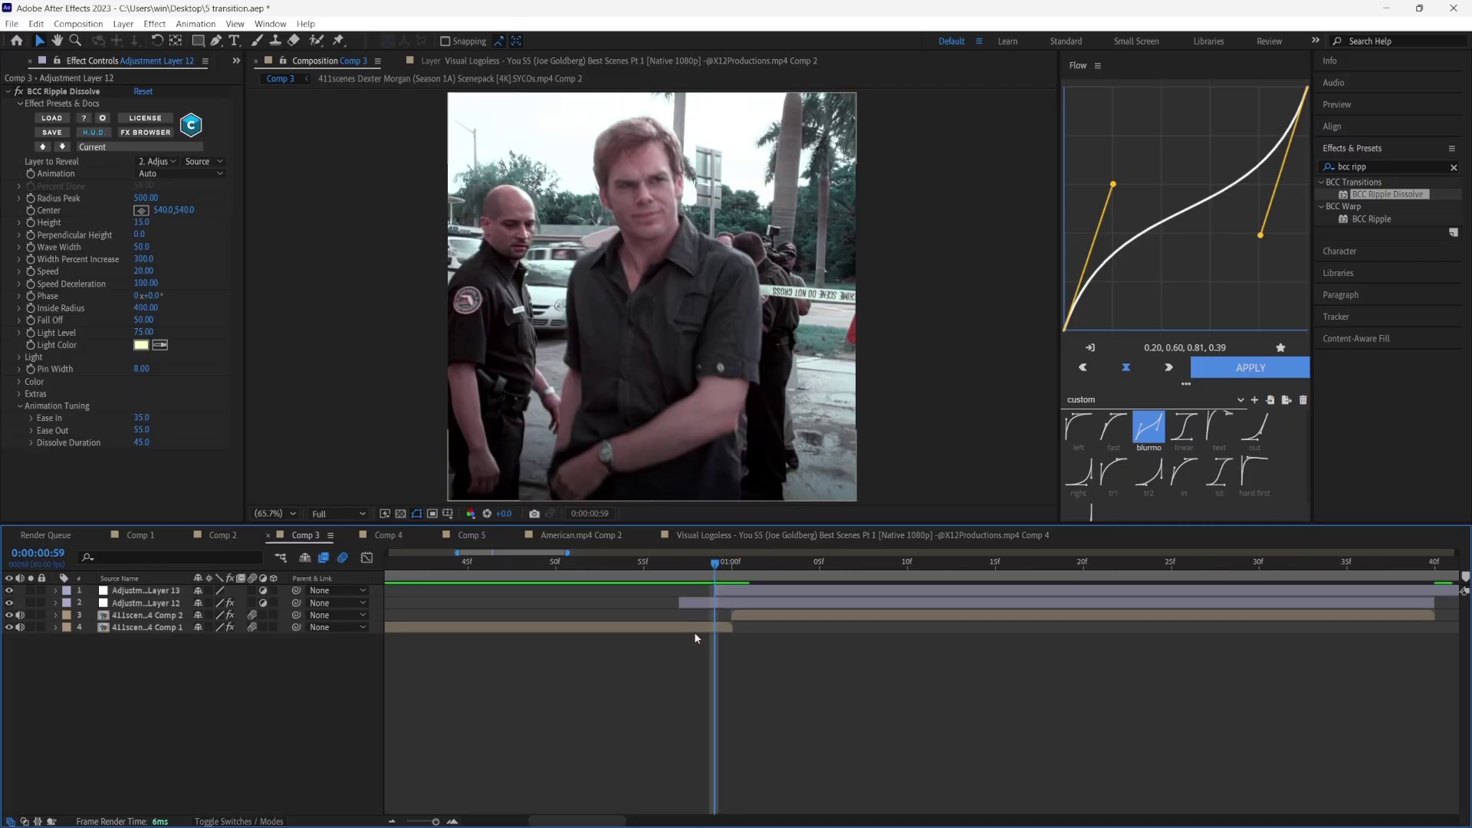
Trim the end of the new adjustment layer to the end of the second clip and return to 0:00:00:59.
scroll(694, 633, down, 2)
click(858, 565)
click(865, 592)
key(ctrl+shift+d)
key(Delete)
click(484, 563)
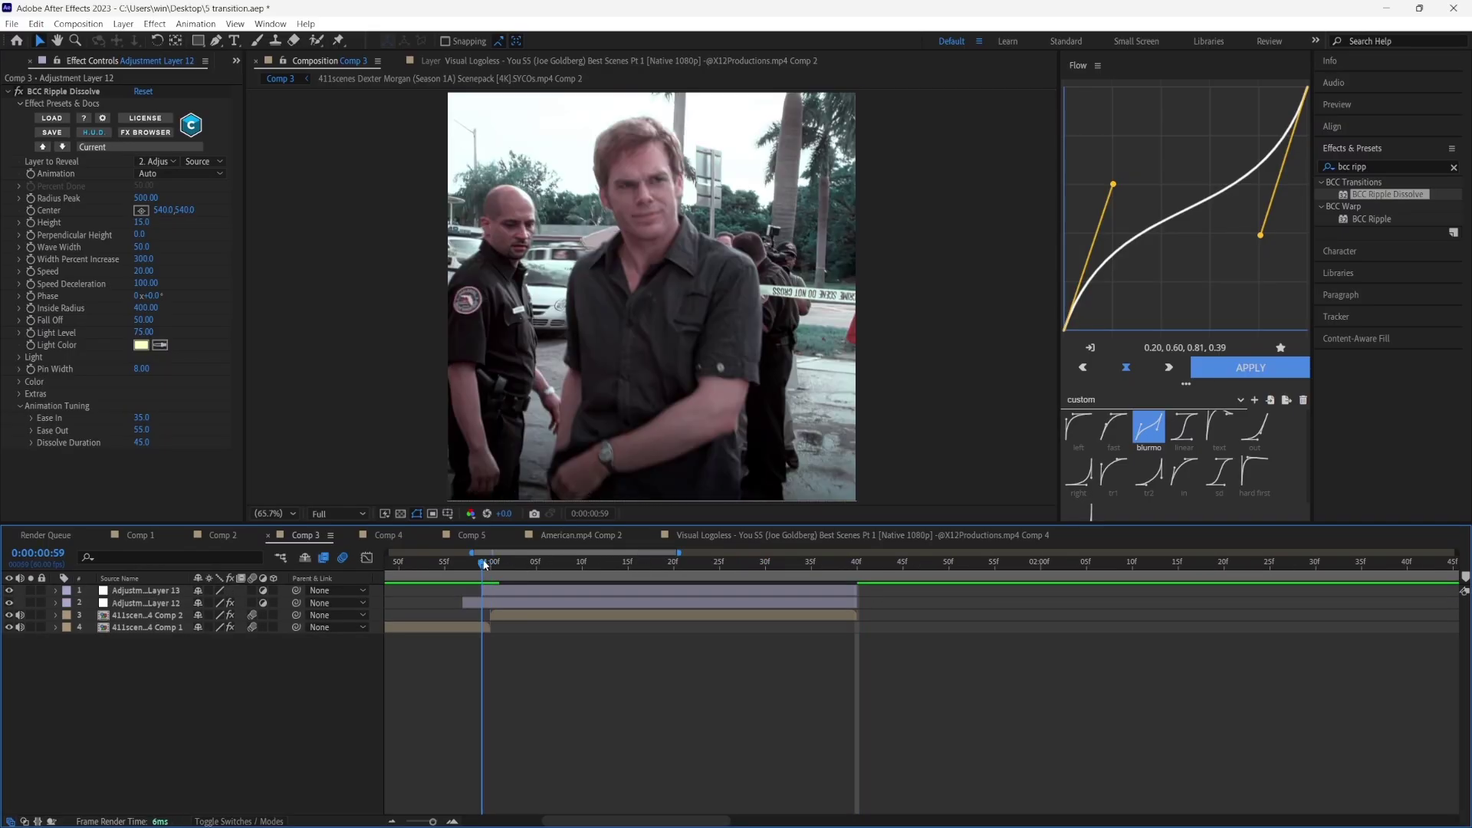
Apply S_HalfTone to the top adjustment layer and set its dots frequency to 85.
click(1394, 164)
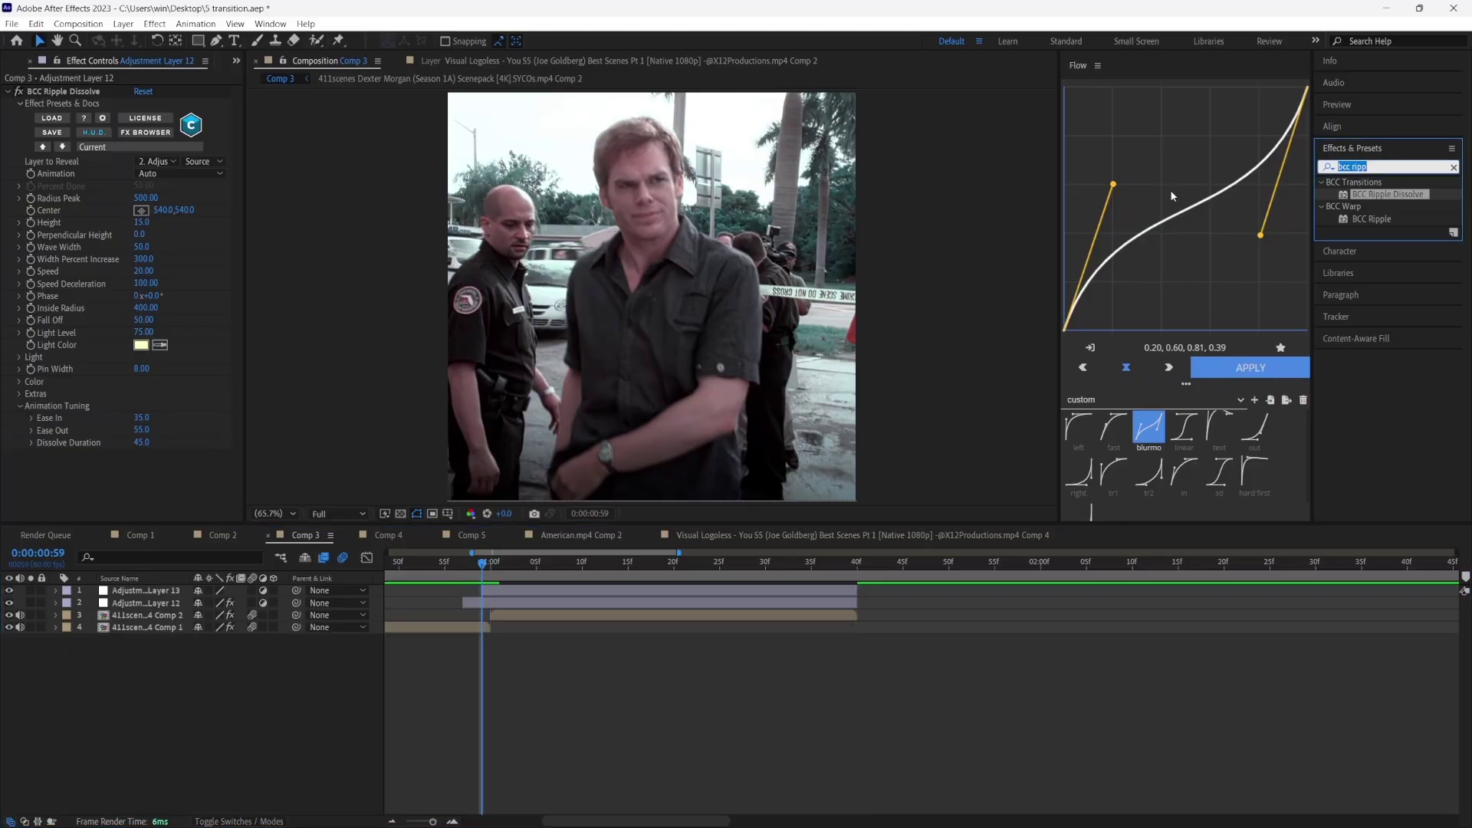
text(s_sh)
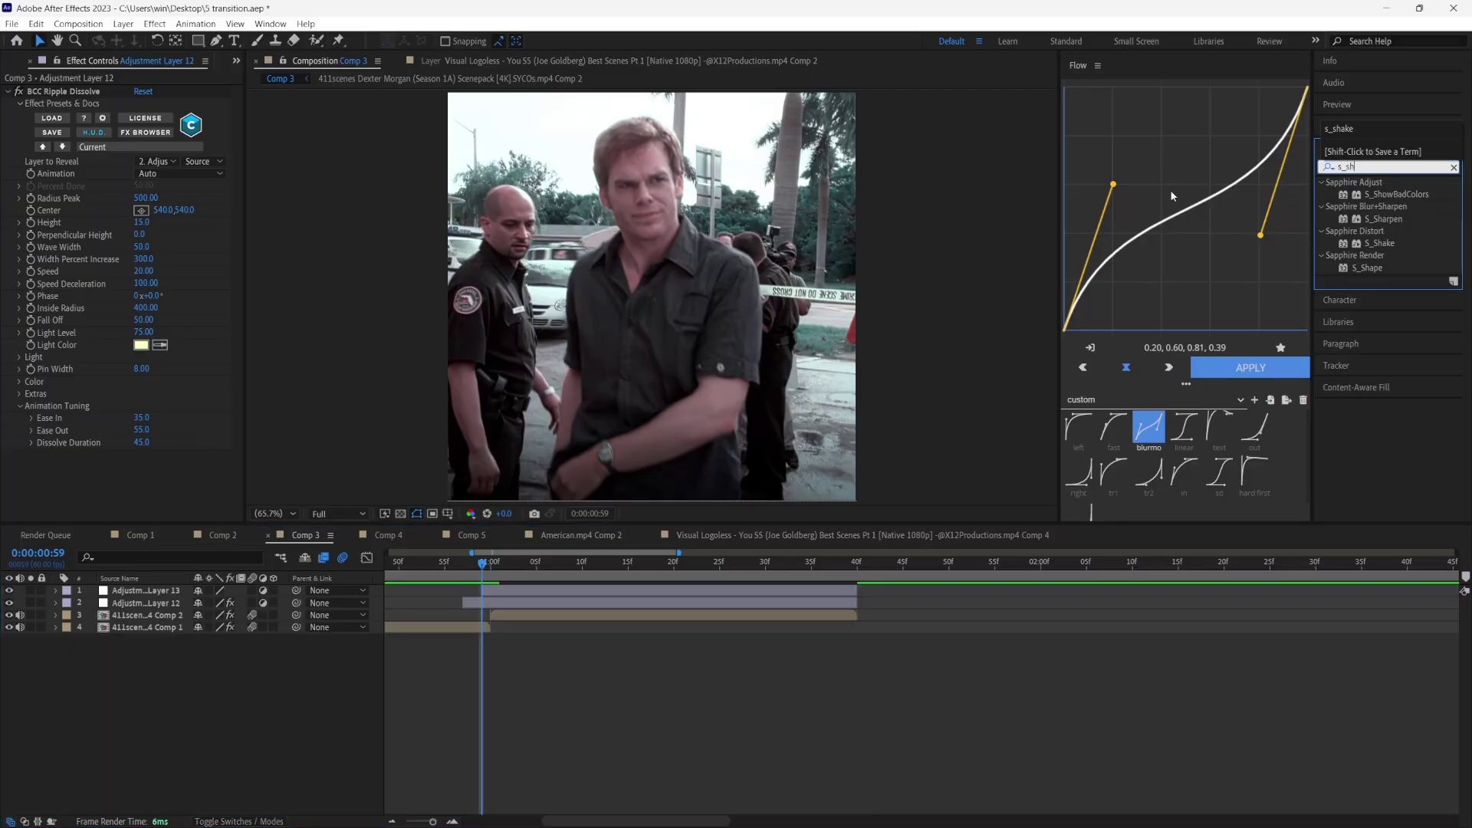
key(BackSpace)
text(hal)
drag(1384, 194, 614, 590)
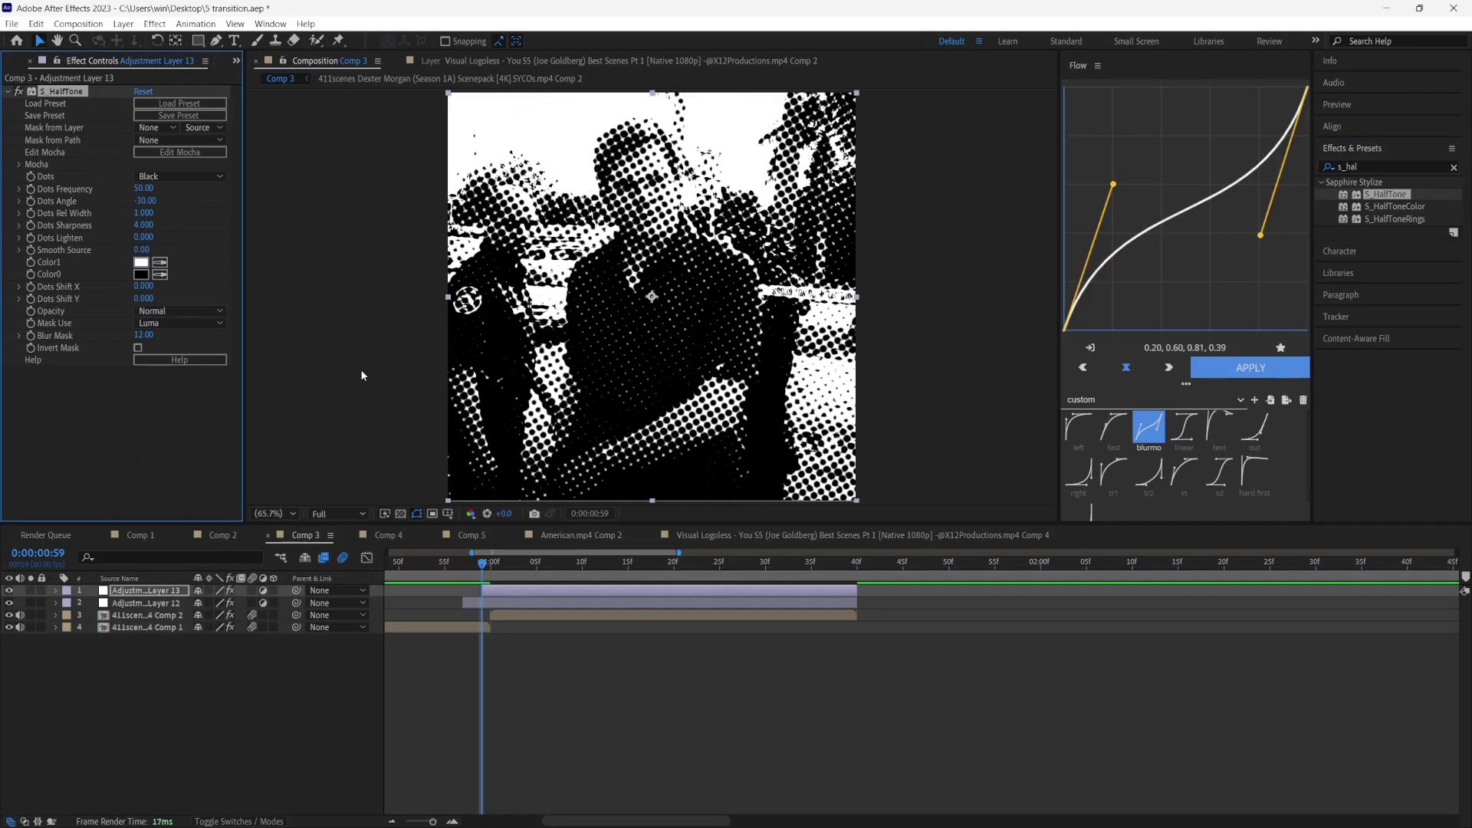
click(152, 194)
text(85)
click(148, 422)
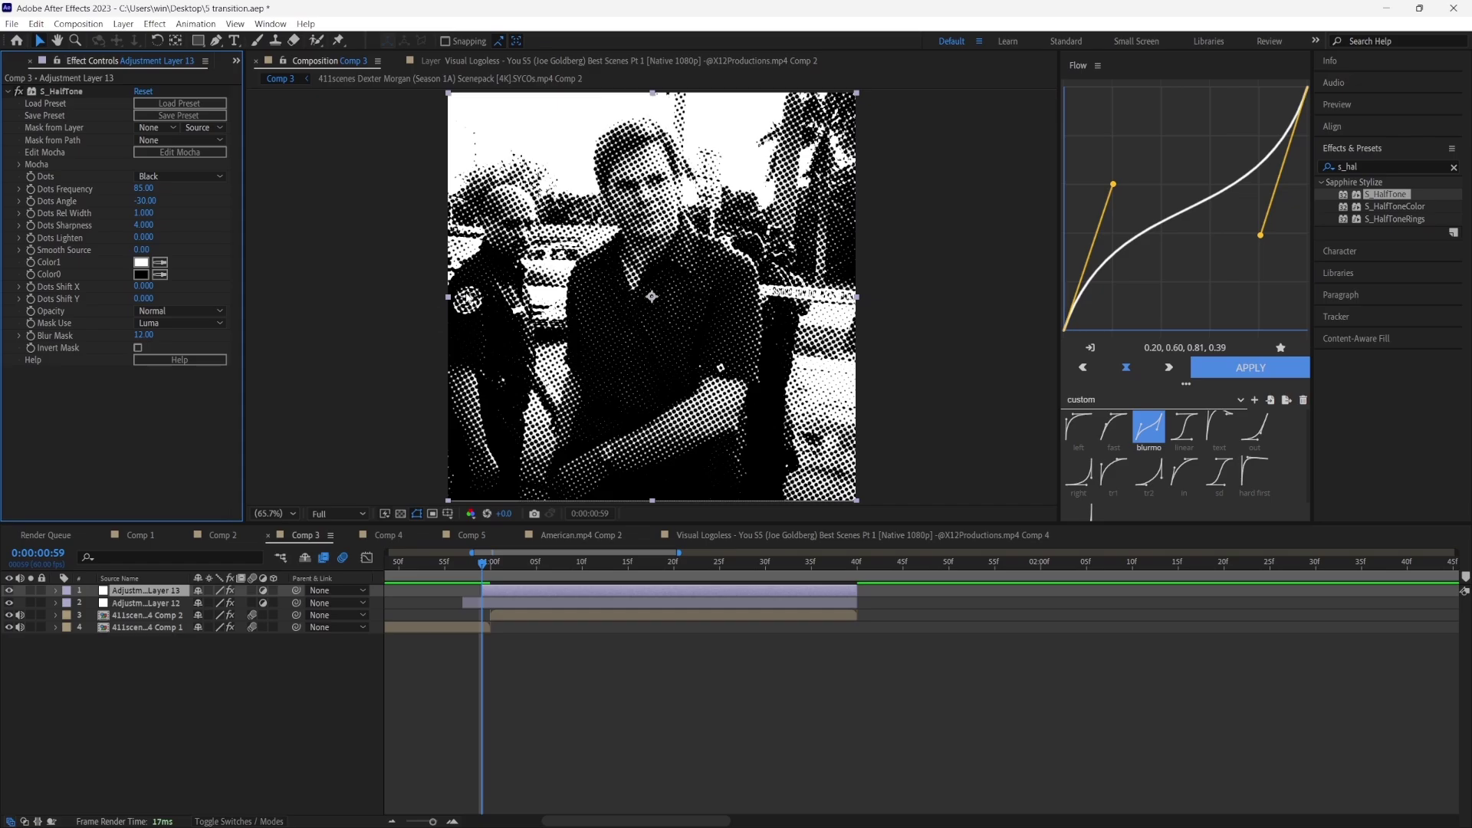
Keyframe the halftone adjustment layer's opacity from 100% at 0:00:00:59 to 0% at 0:00:01:40.
key(equal)
click(578, 659)
click(508, 592)
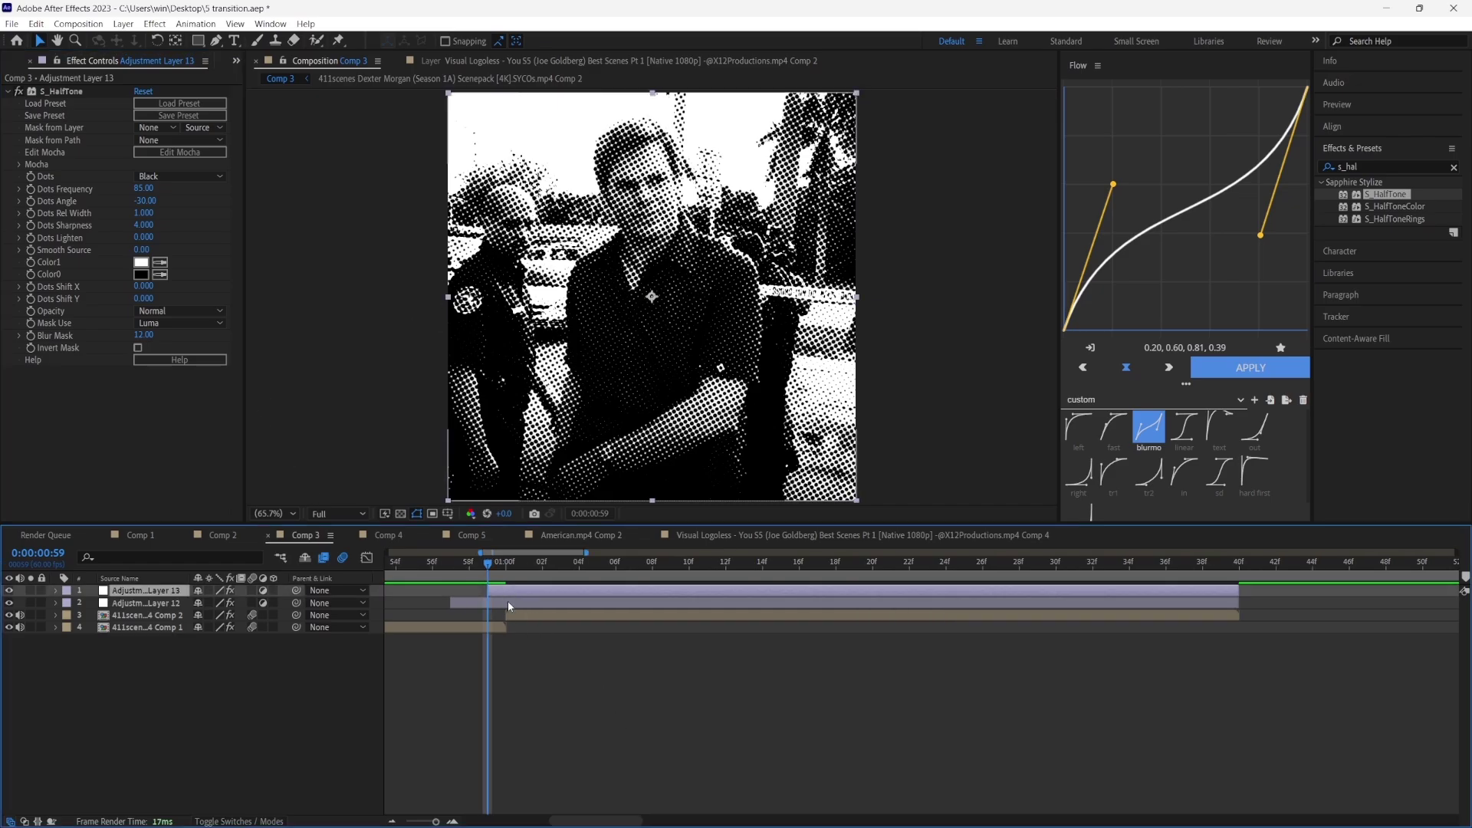
key(t)
click(92, 604)
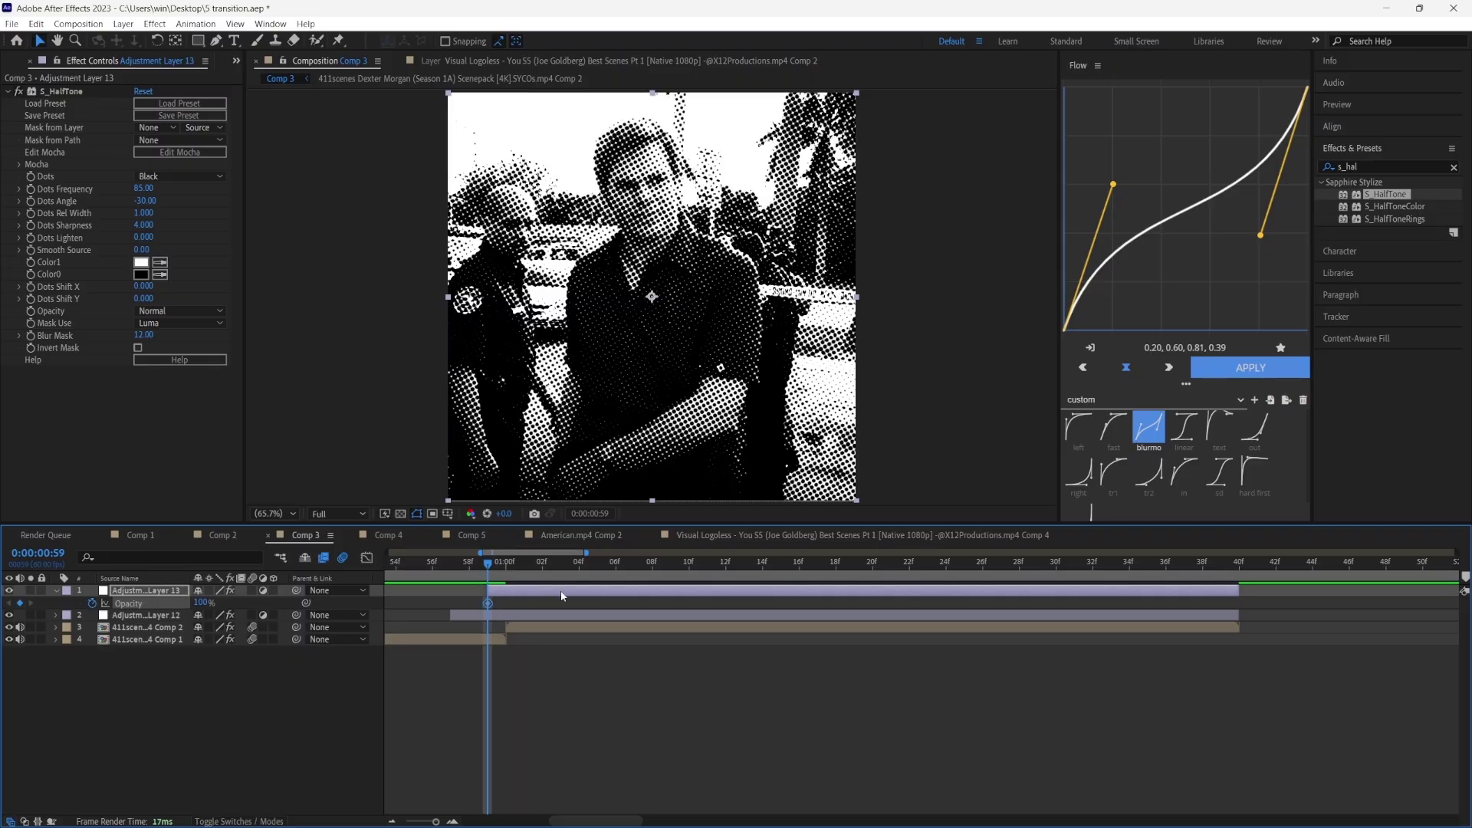
key(space)
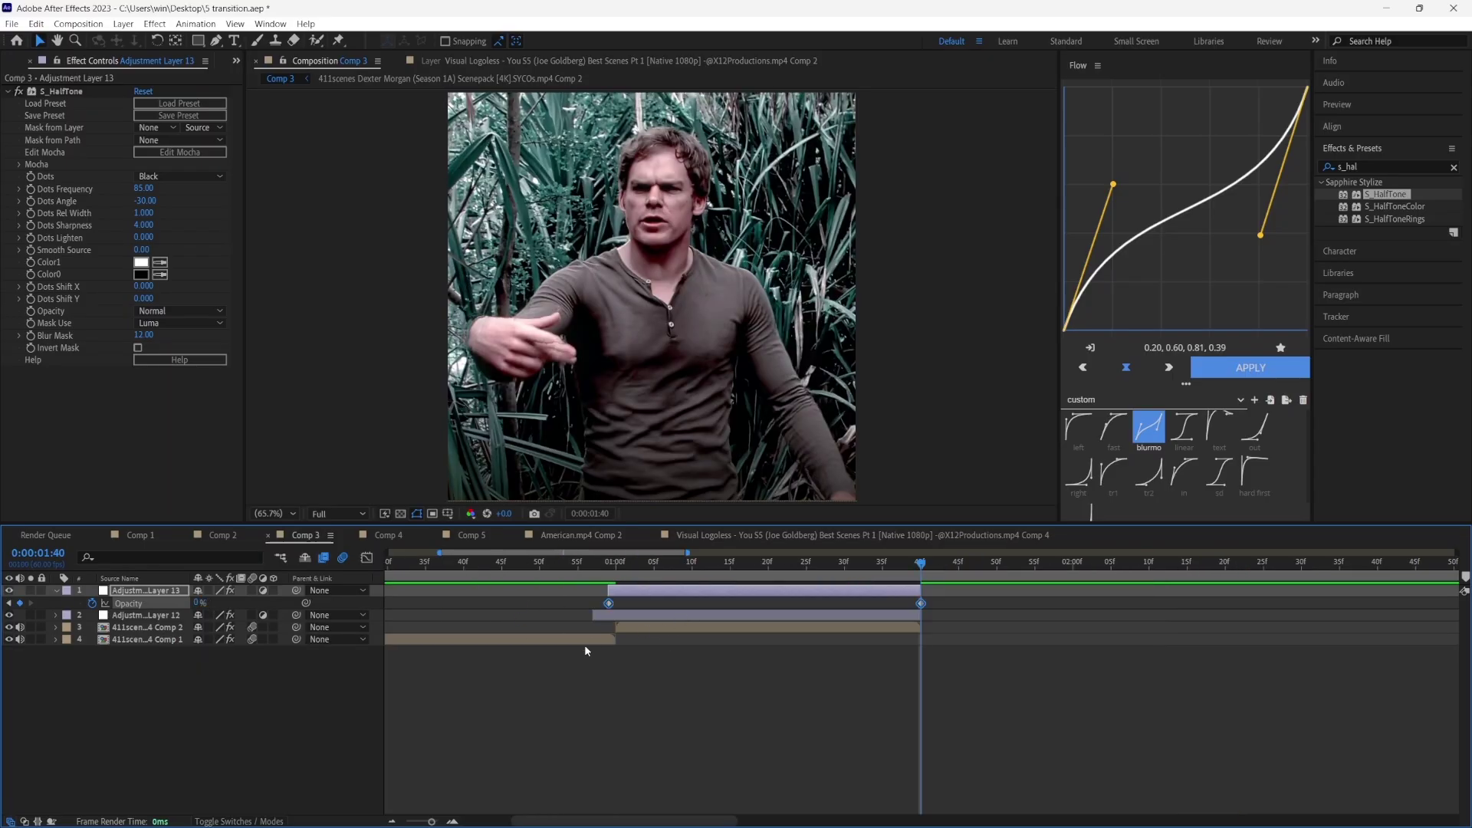
Reshape the halftone layer's opacity curve to drop steeply at first and level out gradually toward 0%, and preview the fade.
click(366, 557)
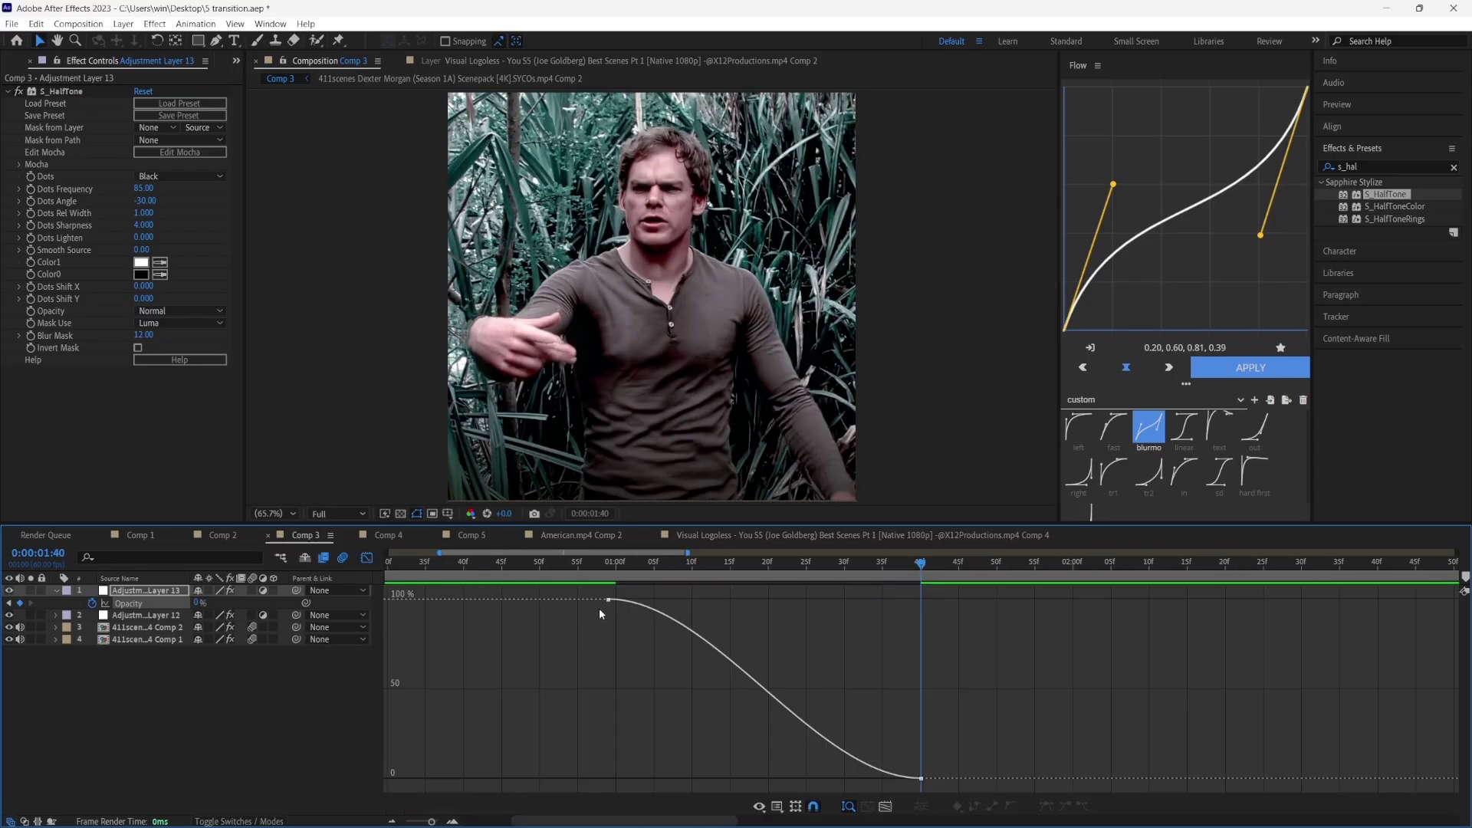
drag(712, 599, 576, 746)
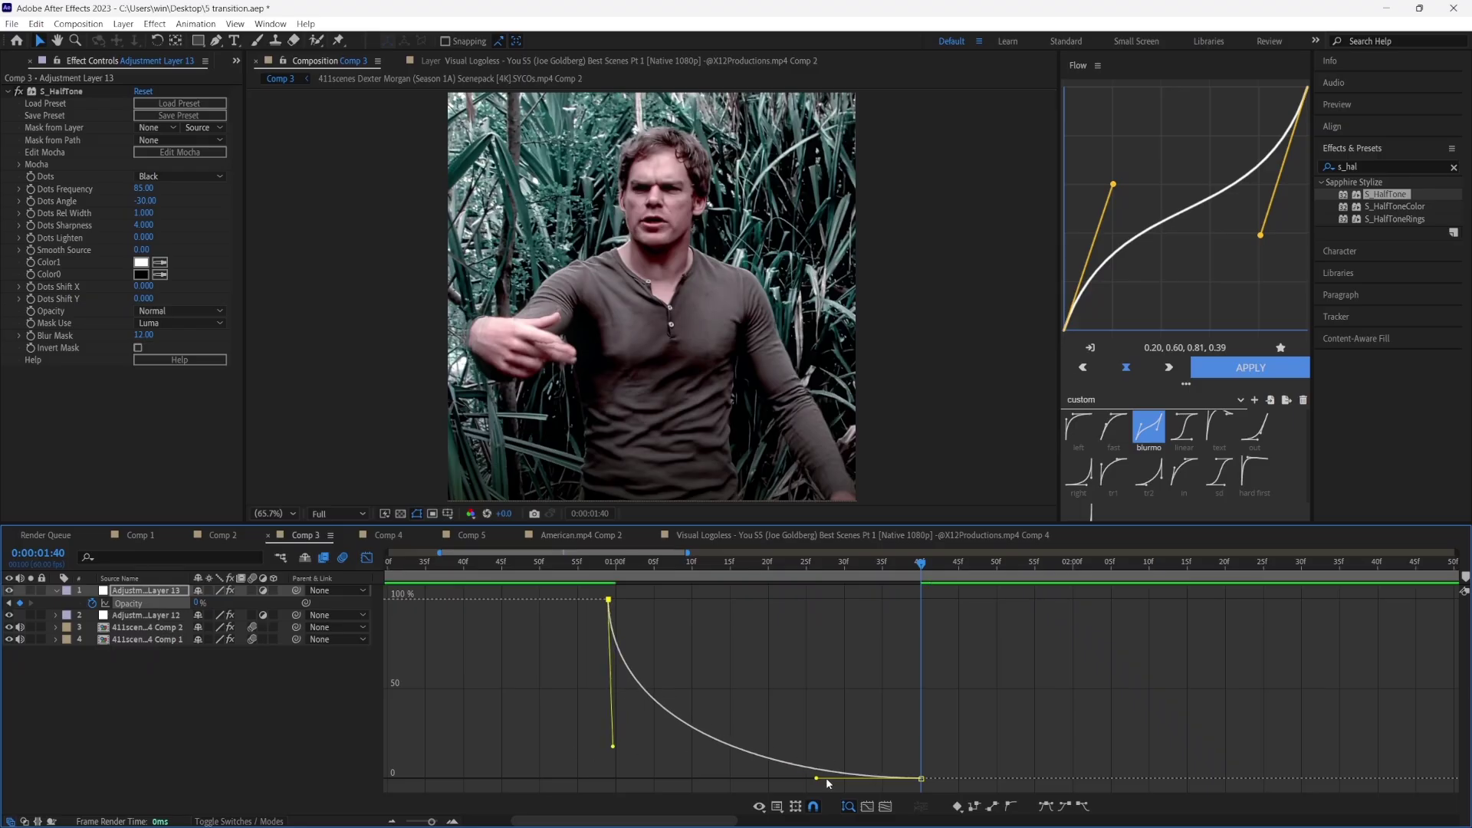
drag(817, 779, 719, 777)
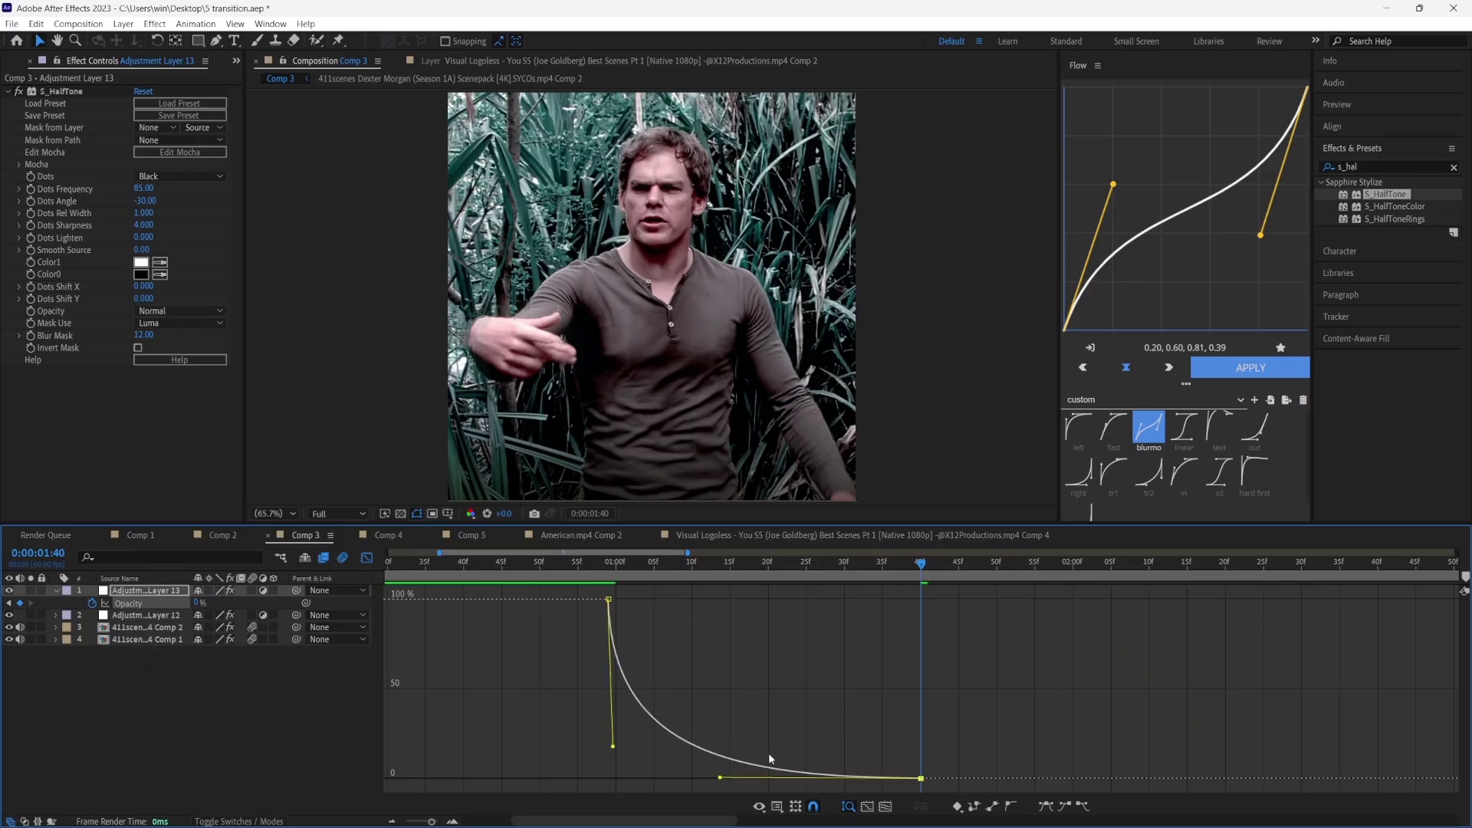
scroll(658, 761, down, 2)
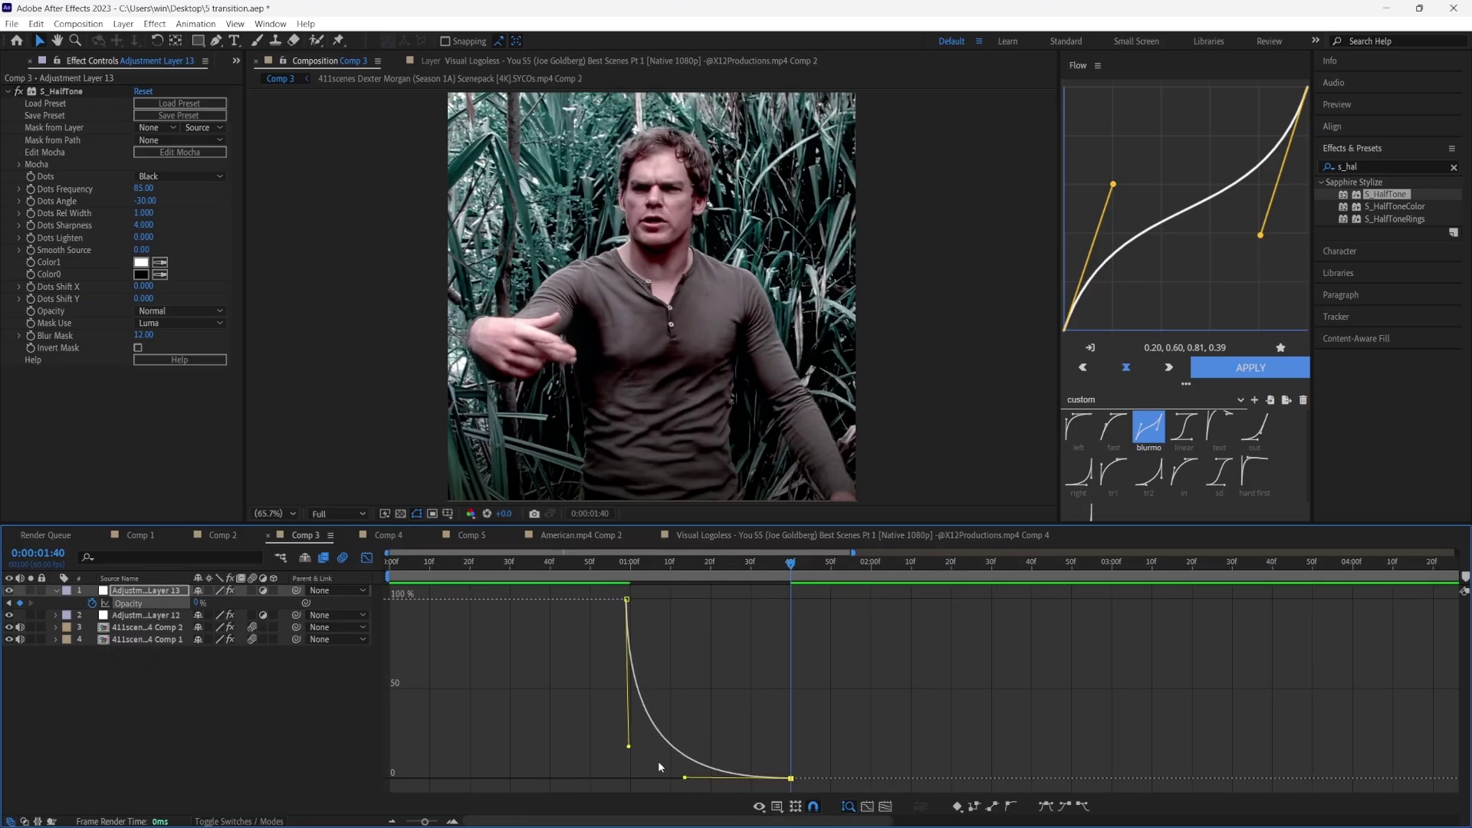
key(shift+F3)
key(space)
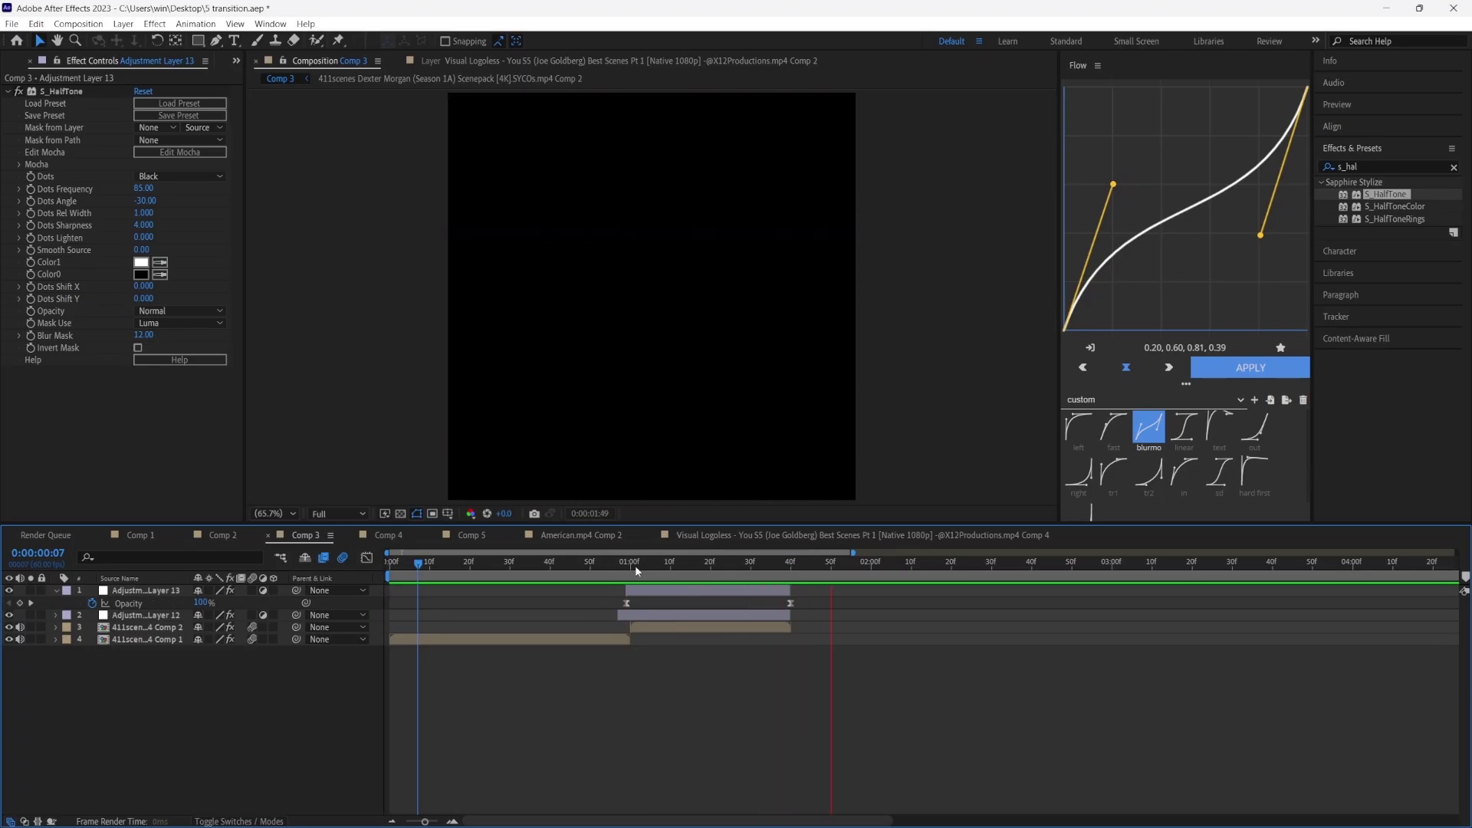
Add a third adjustment layer on top and trim it to span from 0:00:00:45 to 0:00:01:20.
click(627, 567)
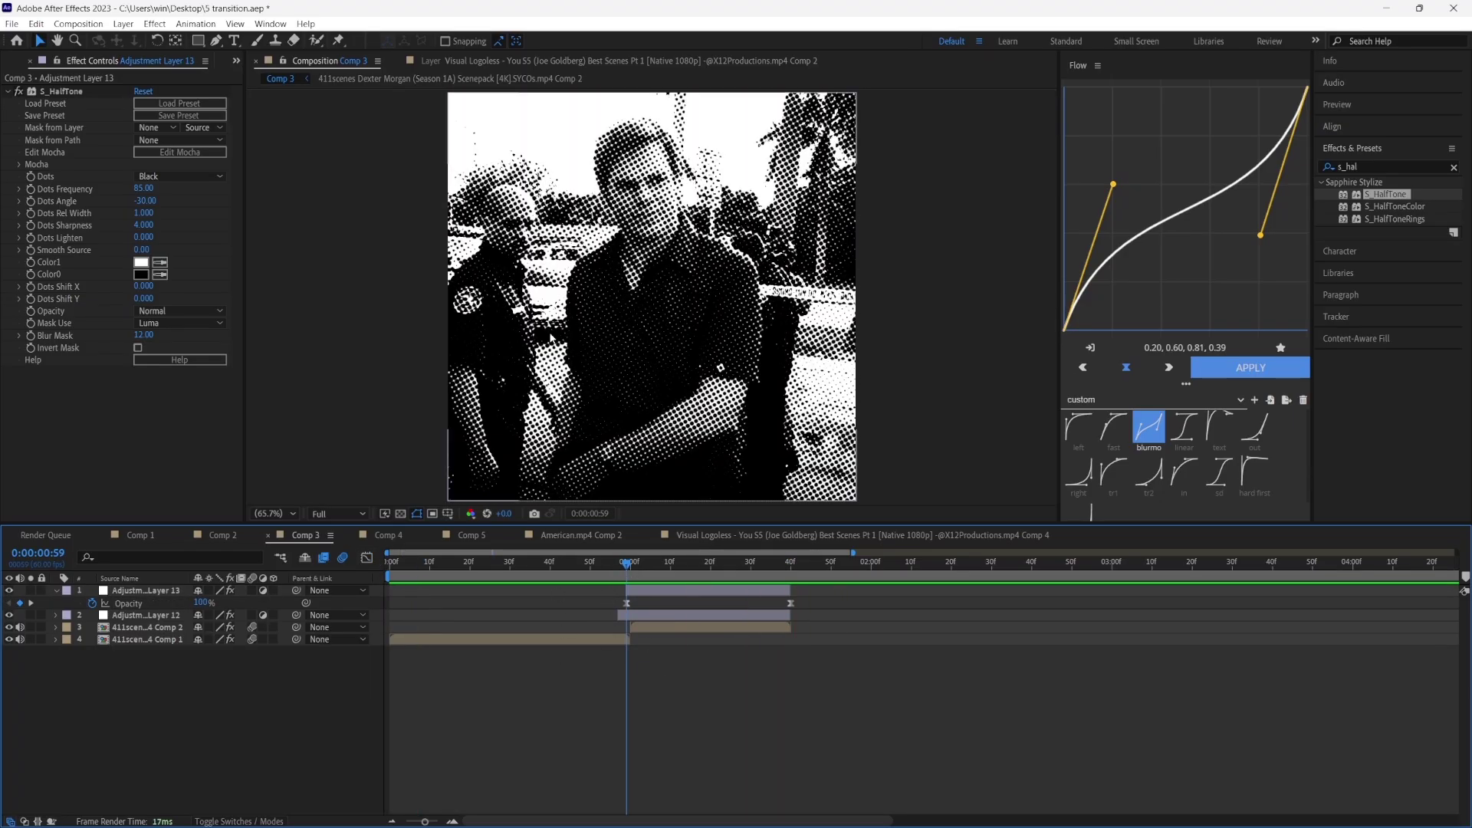
click(154, 24)
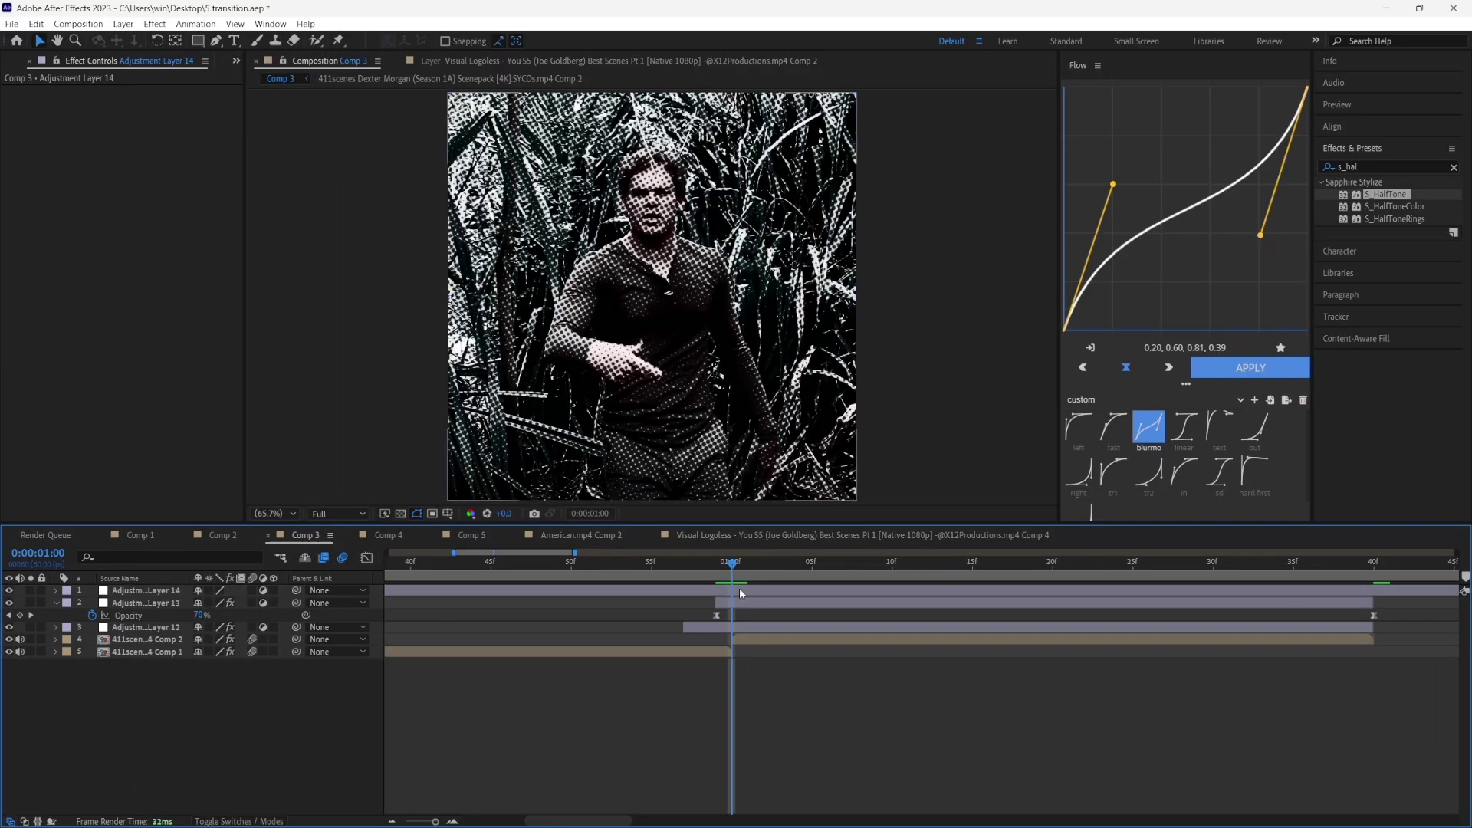
scroll(725, 621, up, 3)
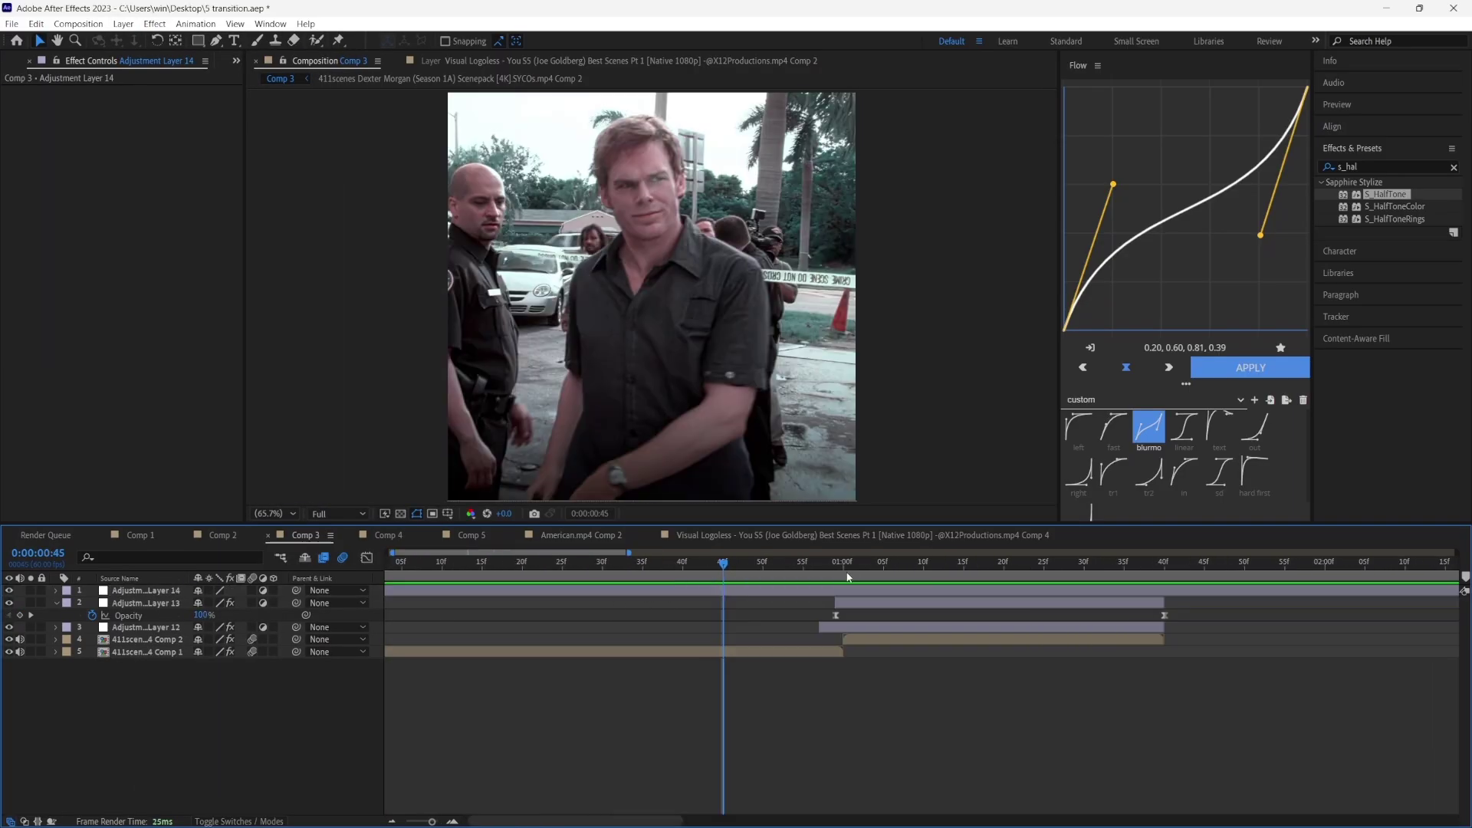
click(842, 564)
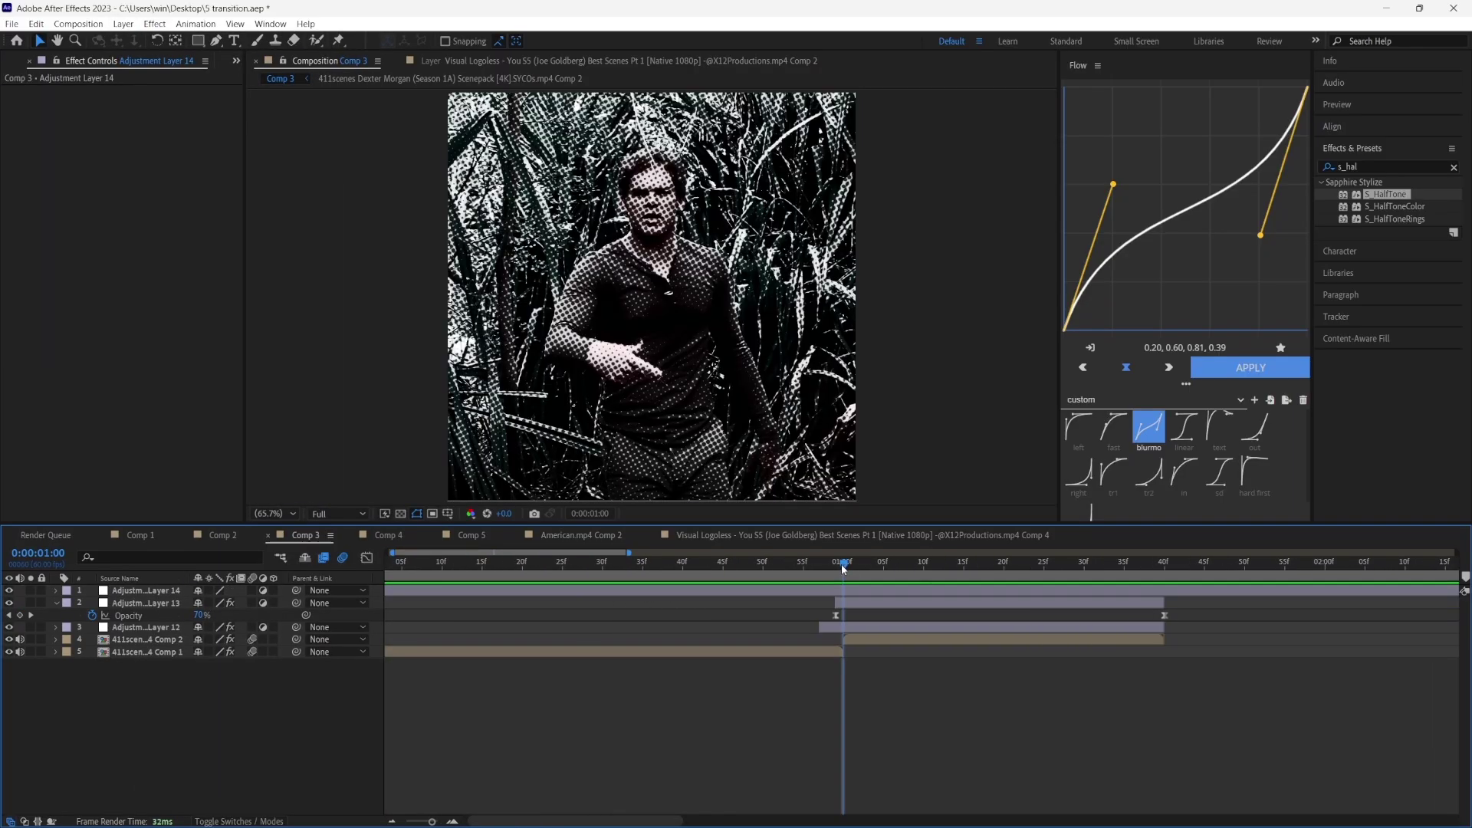
click(724, 564)
click(723, 591)
key(ctrl+shift+d)
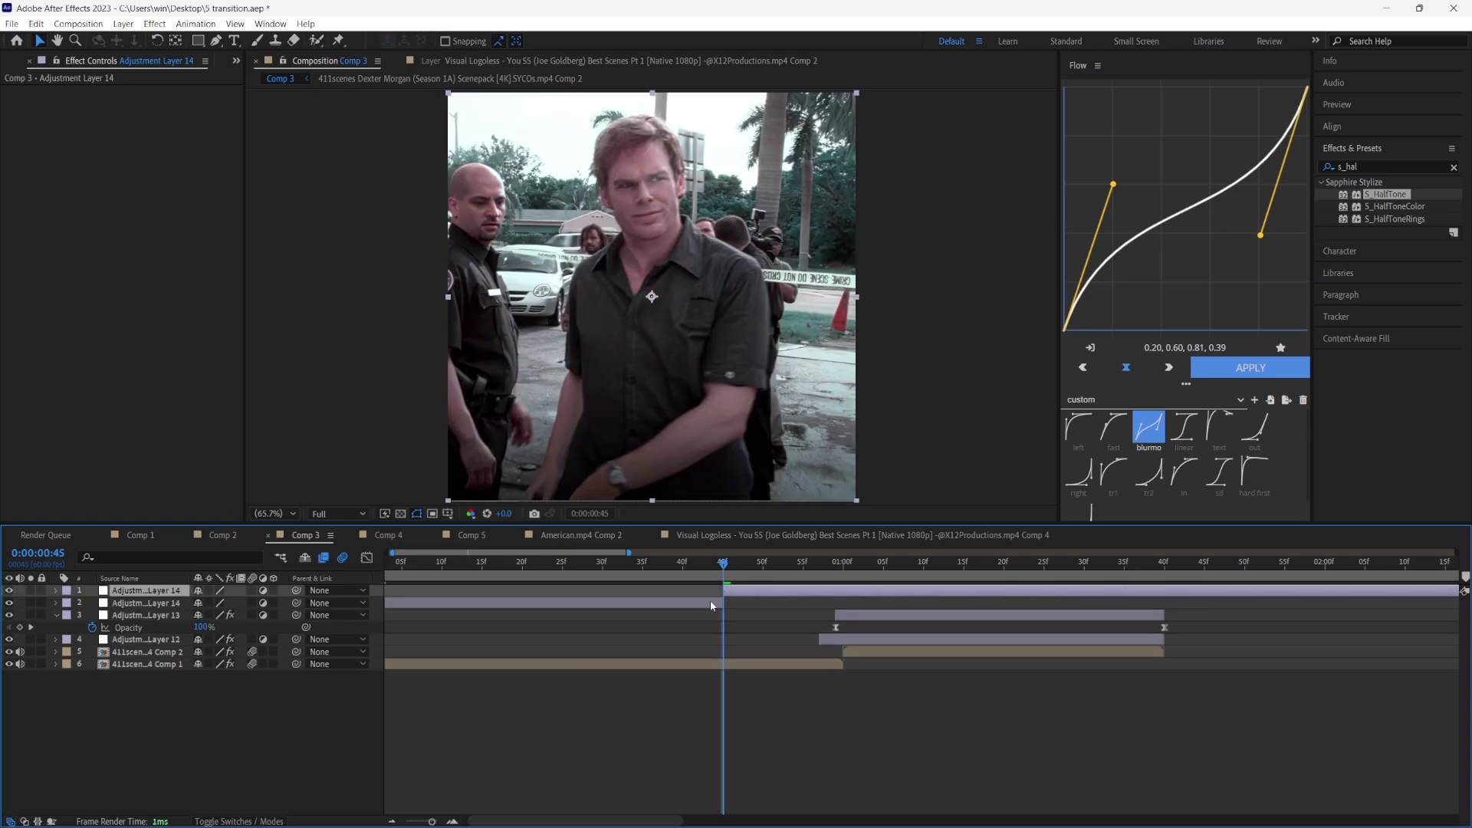
click(712, 602)
key(Delete)
click(838, 566)
drag(840, 569, 1002, 582)
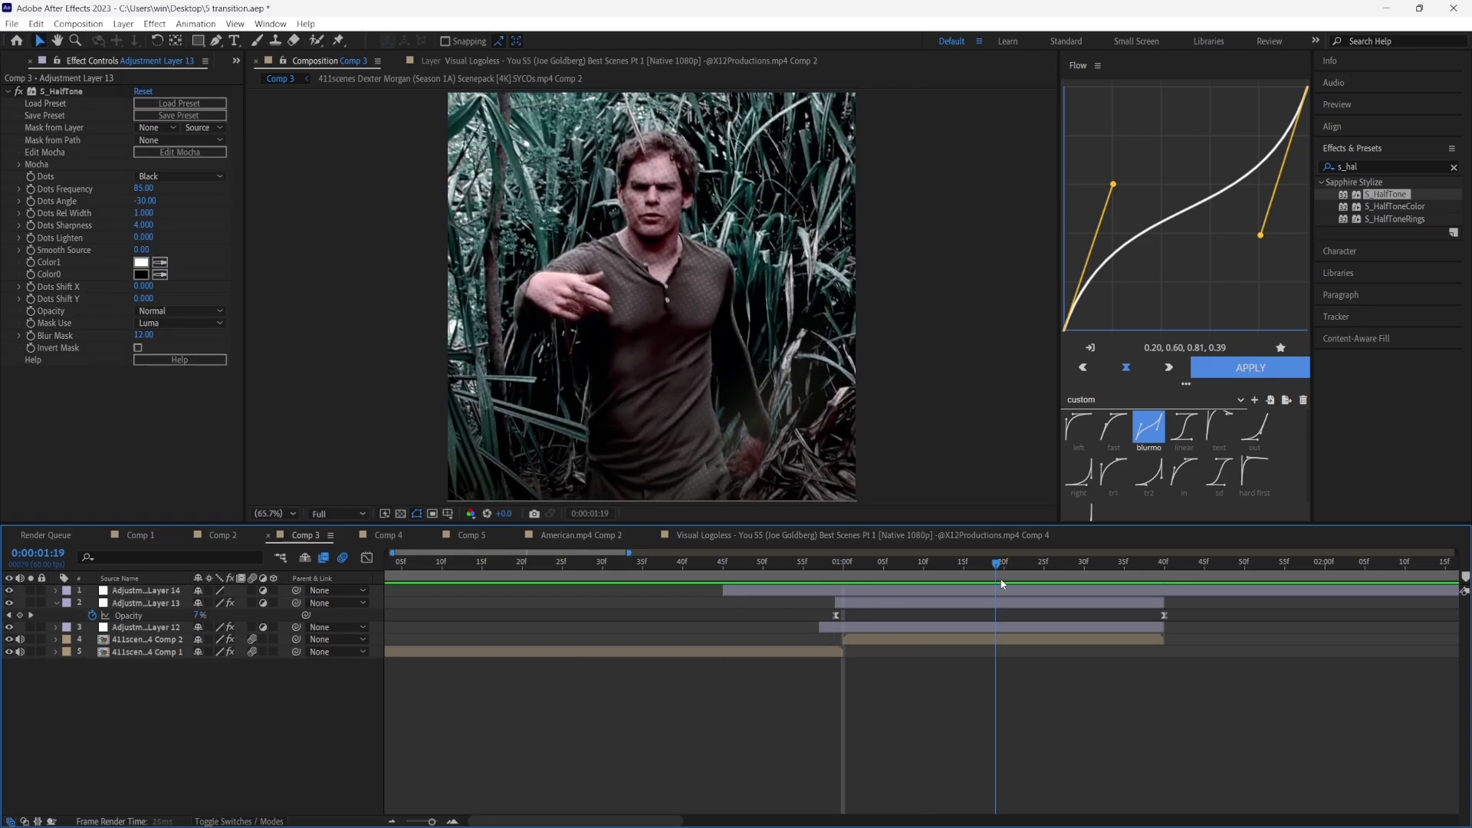
Apply S_Shake to the top adjustment layer and keyframe its amplitude at 0 at 0:00:00:45.
drag(1372, 167, 1247, 178)
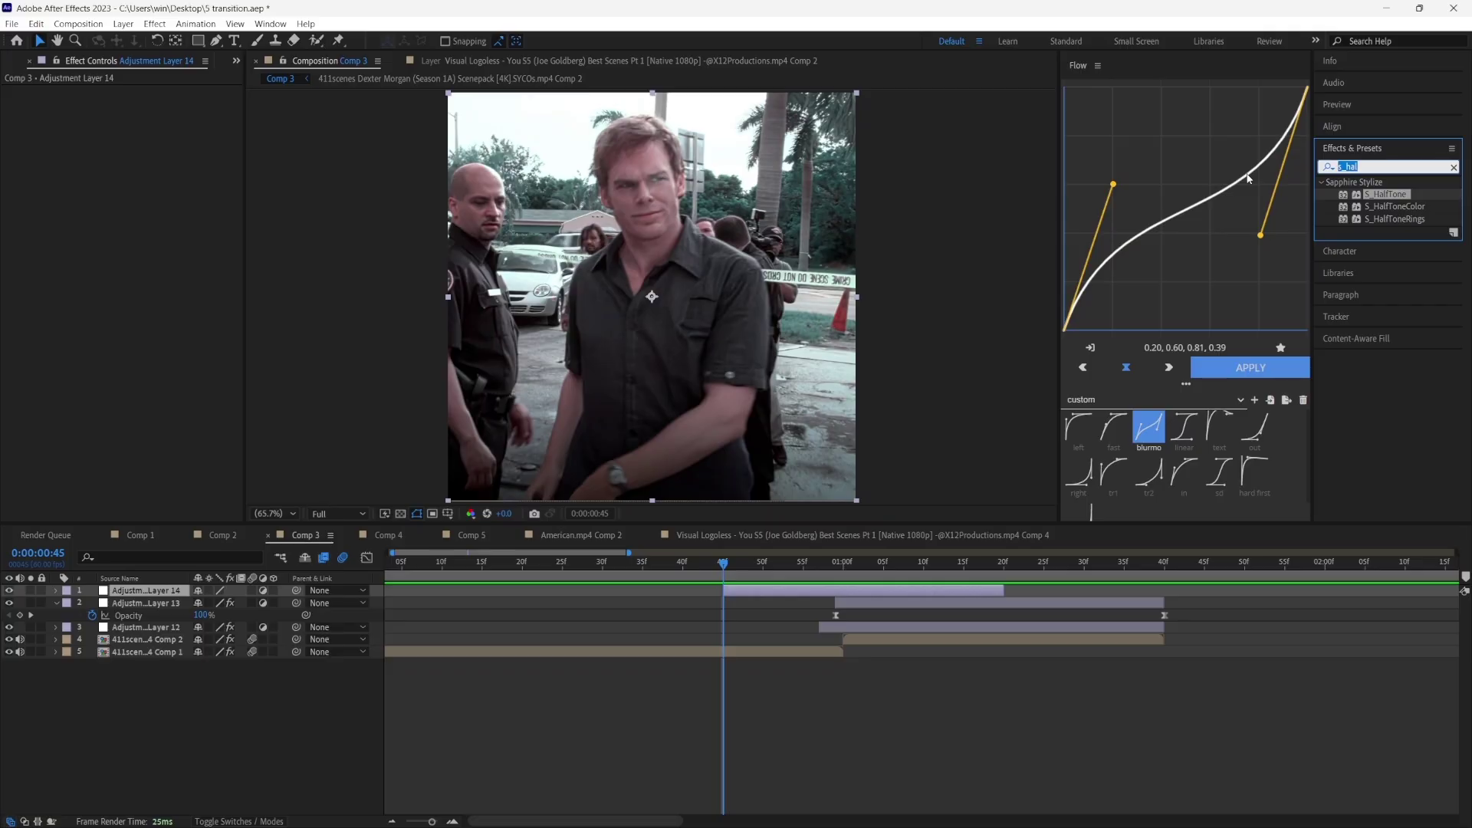
text(s_shake)
drag(1379, 194, 824, 594)
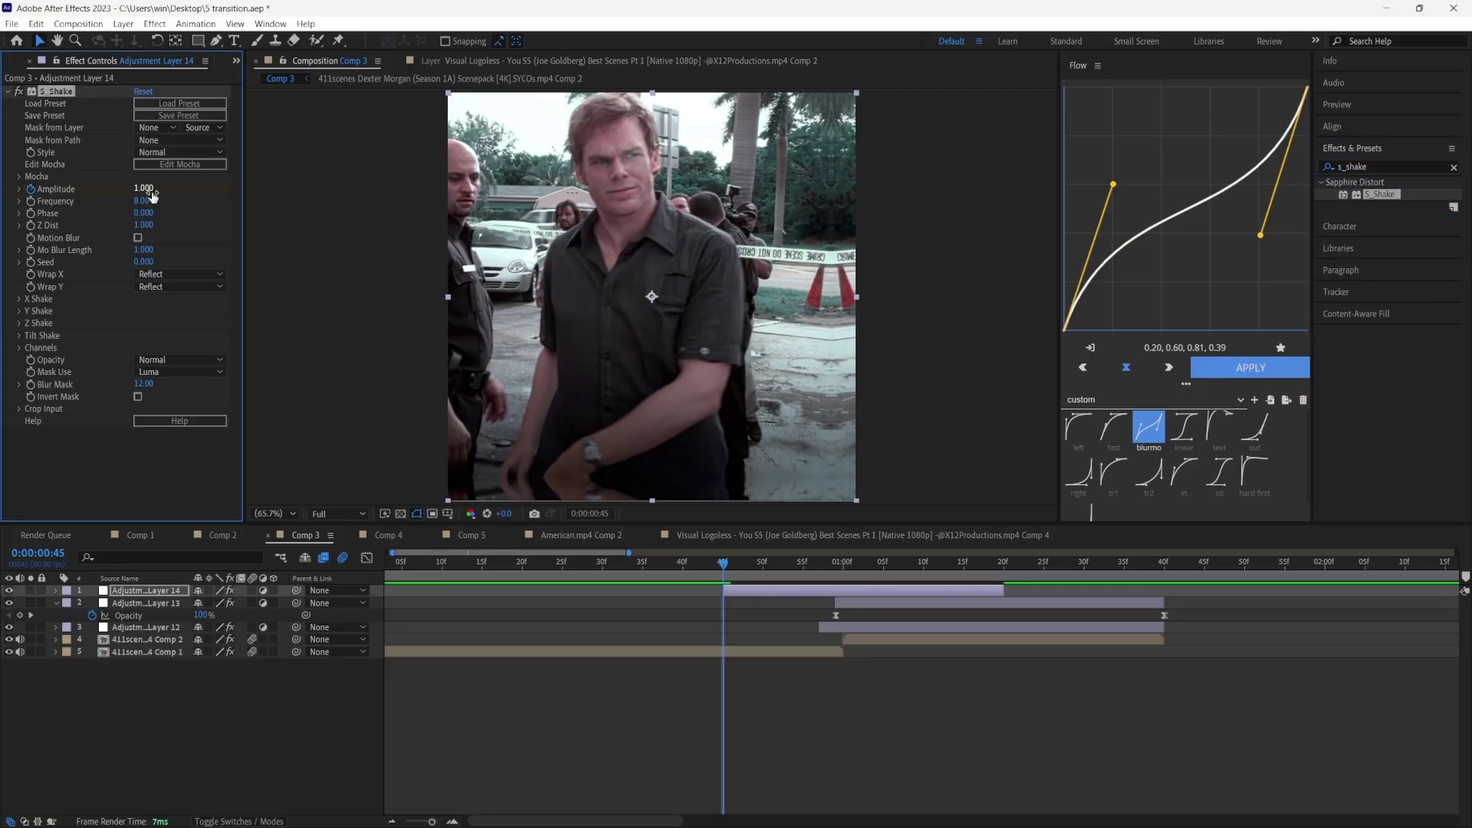
drag(151, 192, 96, 193)
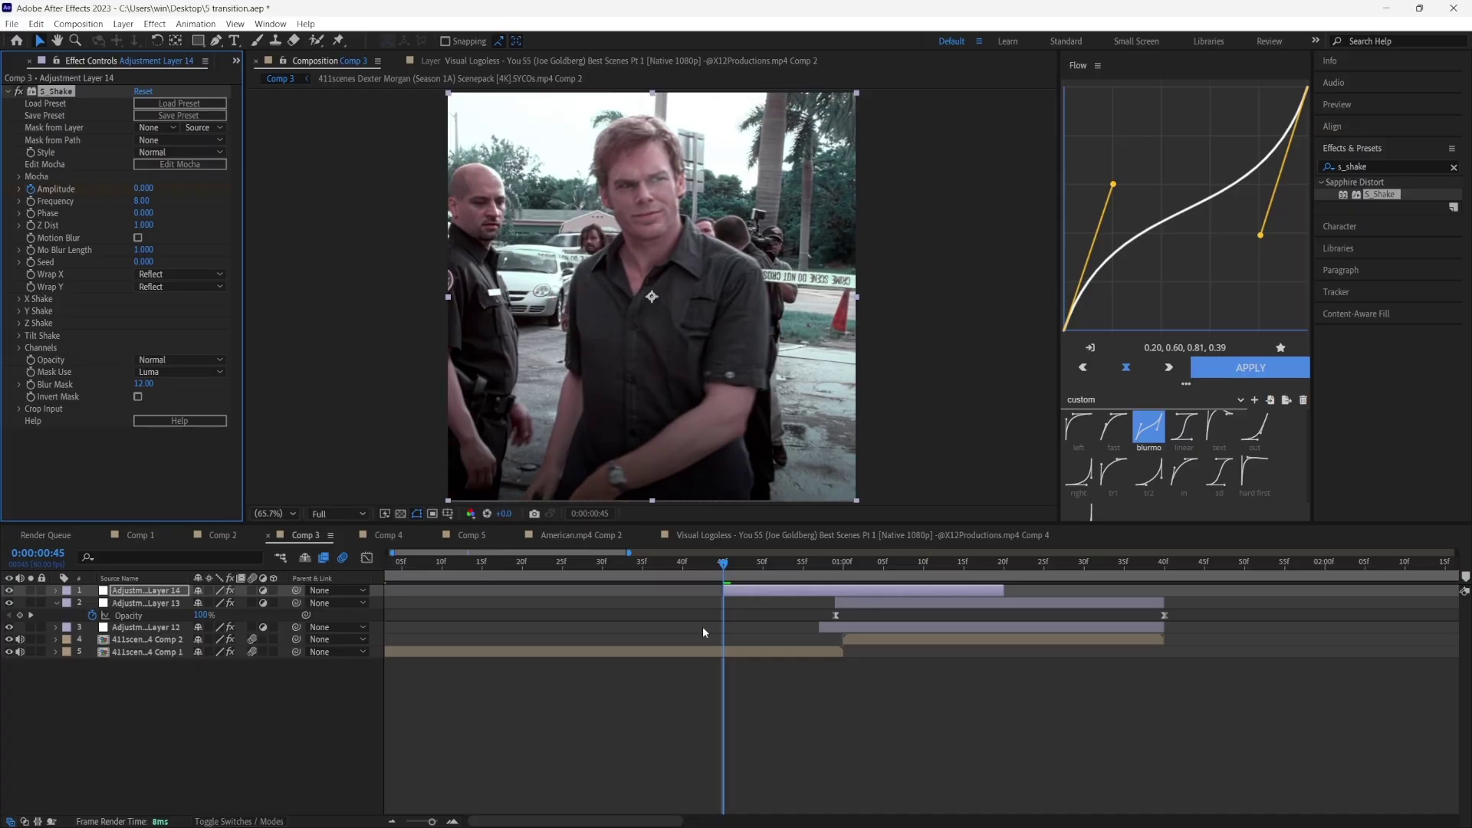
Keyframe the shake amplitude at 0.5 at the cut, 0:00:01:00, and back to 0 at 0:00:01:20.
click(843, 569)
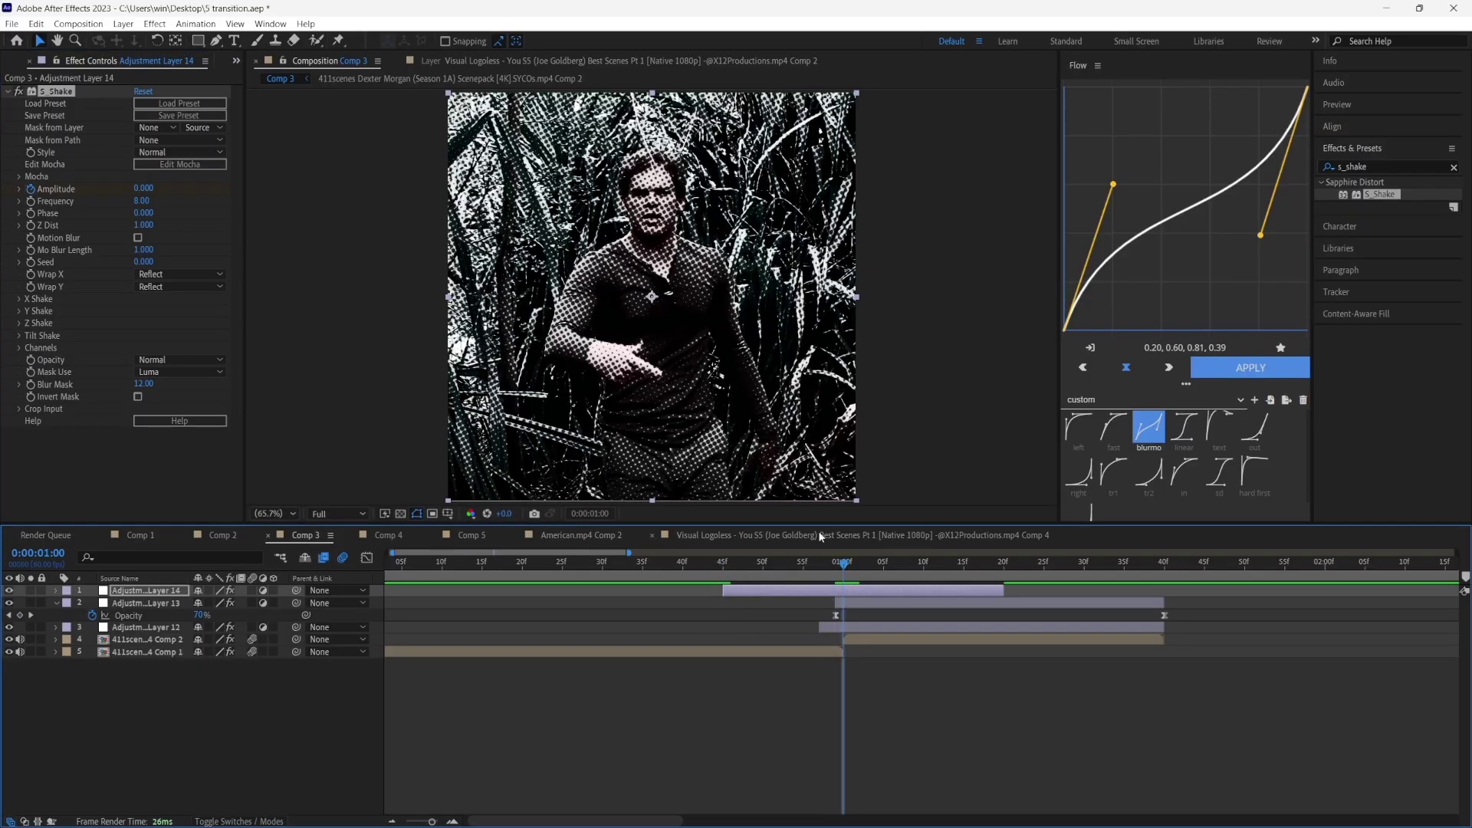
click(142, 189)
text(0.5)
key(Return)
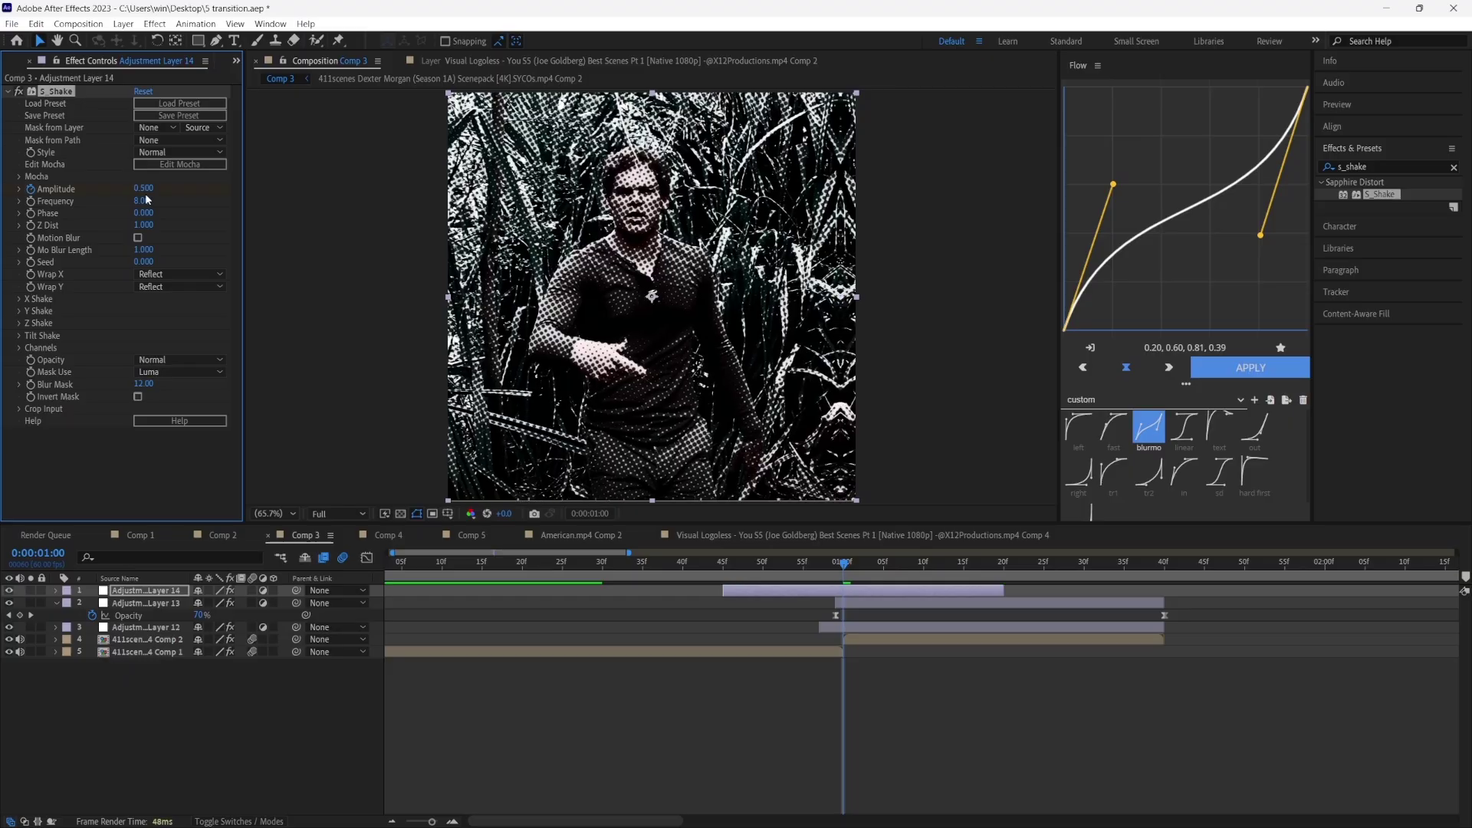
key(o)
drag(145, 187, 148, 206)
Set the shake's frequency to 7 and enable its motion blur.
click(145, 203)
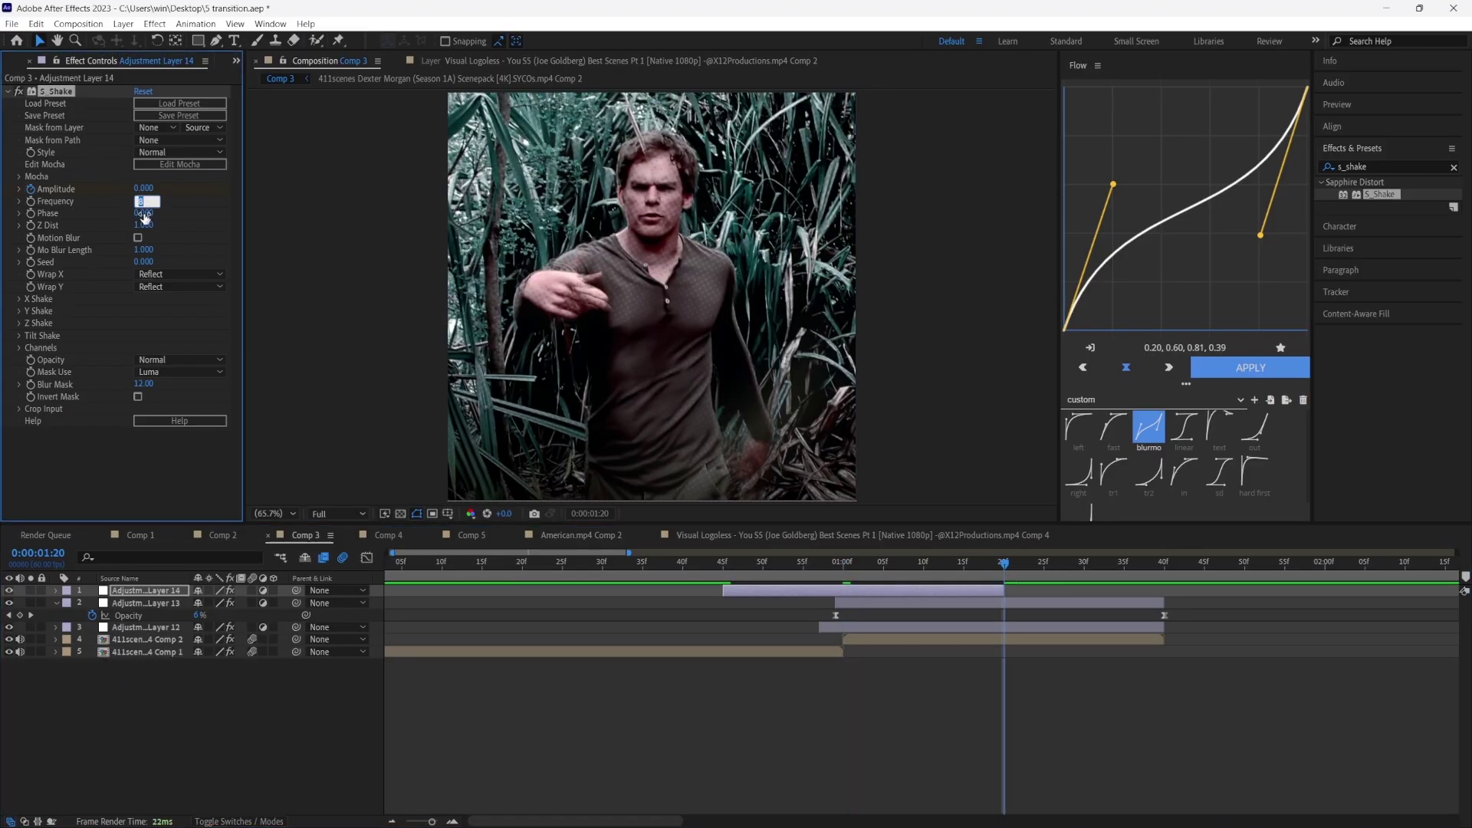
text(7)
key(Return)
click(138, 237)
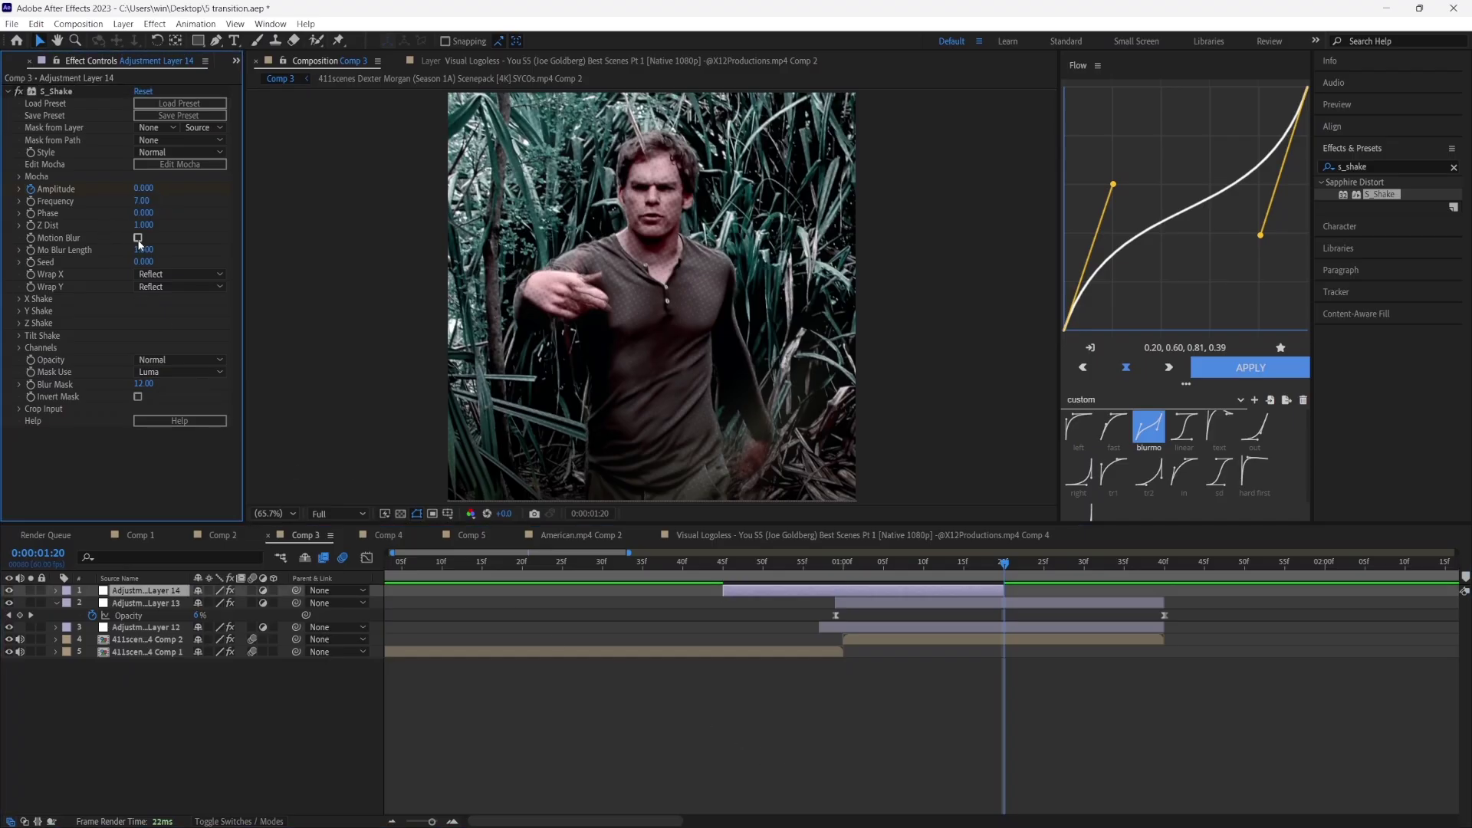
Easy-ease the three shake amplitude keyframes and lengthen the outgoing curve handles of the first keyframe and the peak.
key(u)
drag(1034, 620, 669, 610)
key(F9)
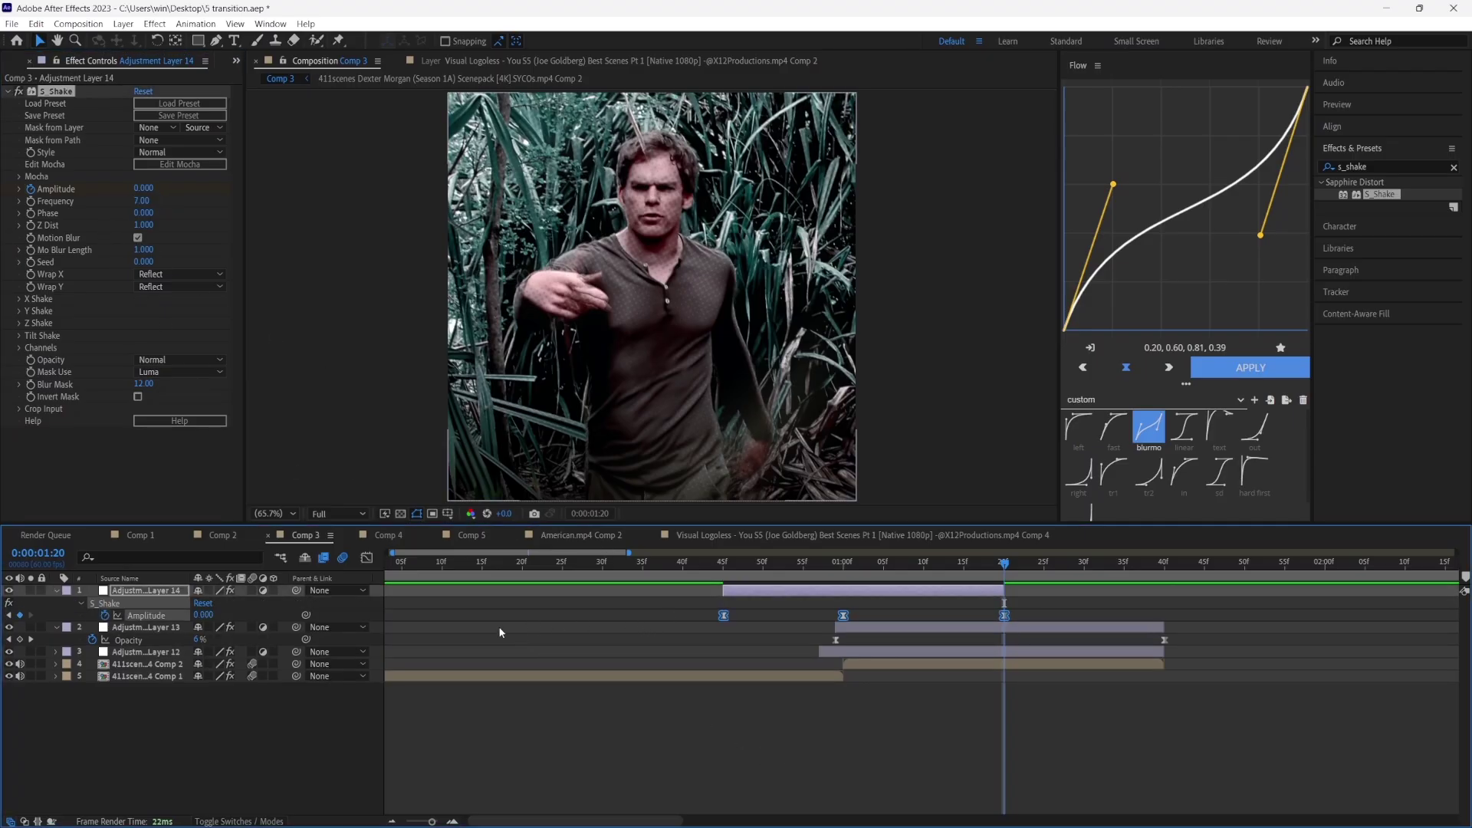
click(366, 559)
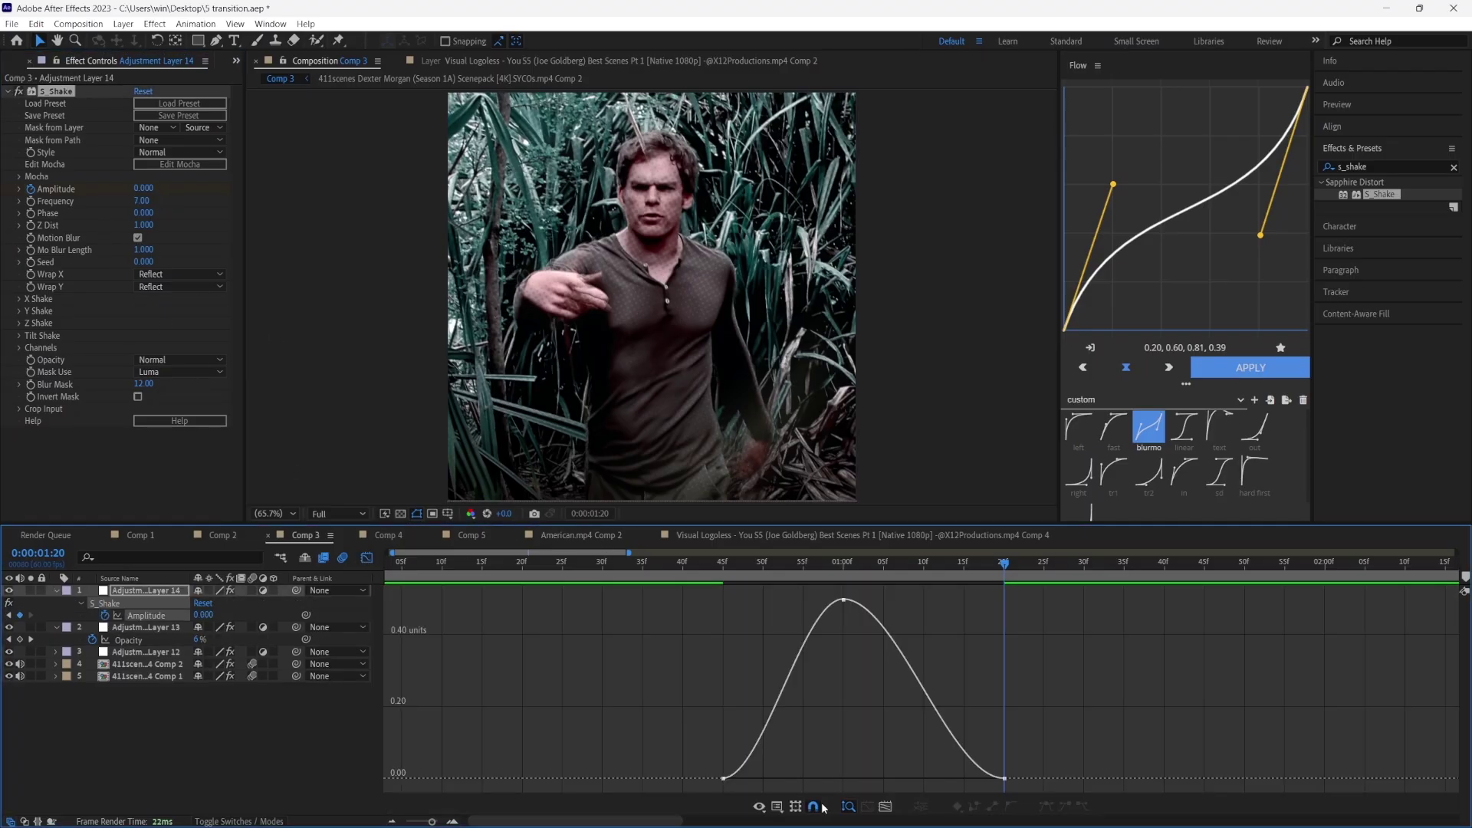
click(724, 779)
drag(764, 779, 817, 780)
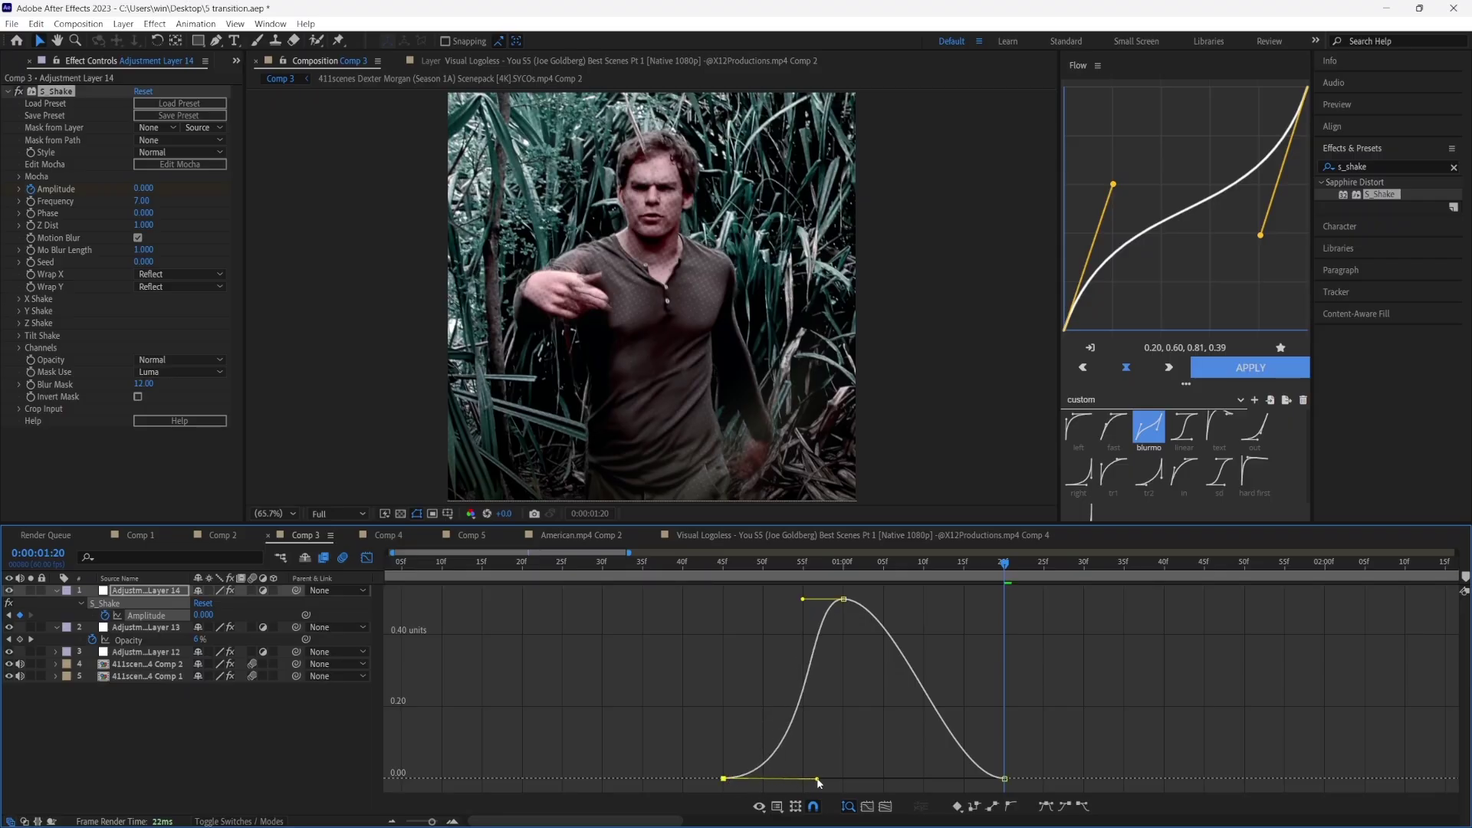
click(843, 598)
drag(898, 600, 959, 605)
click(571, 602)
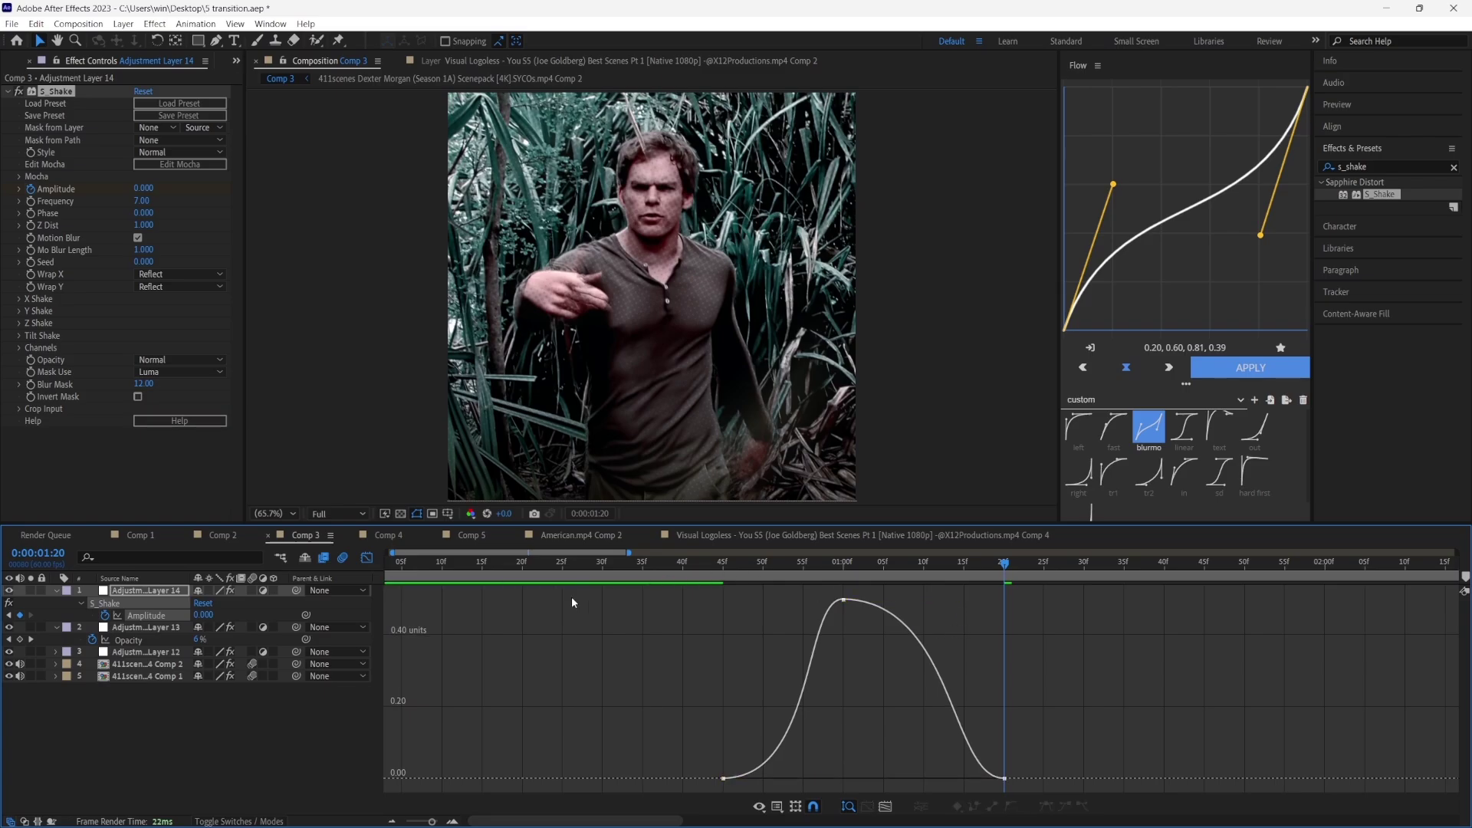
Return to the layer bars, scrub back to 0:00:00:28 to review the shake transition, and collapse the keyframed properties.
click(367, 558)
click(759, 702)
key(minus)
drag(580, 565, 529, 565)
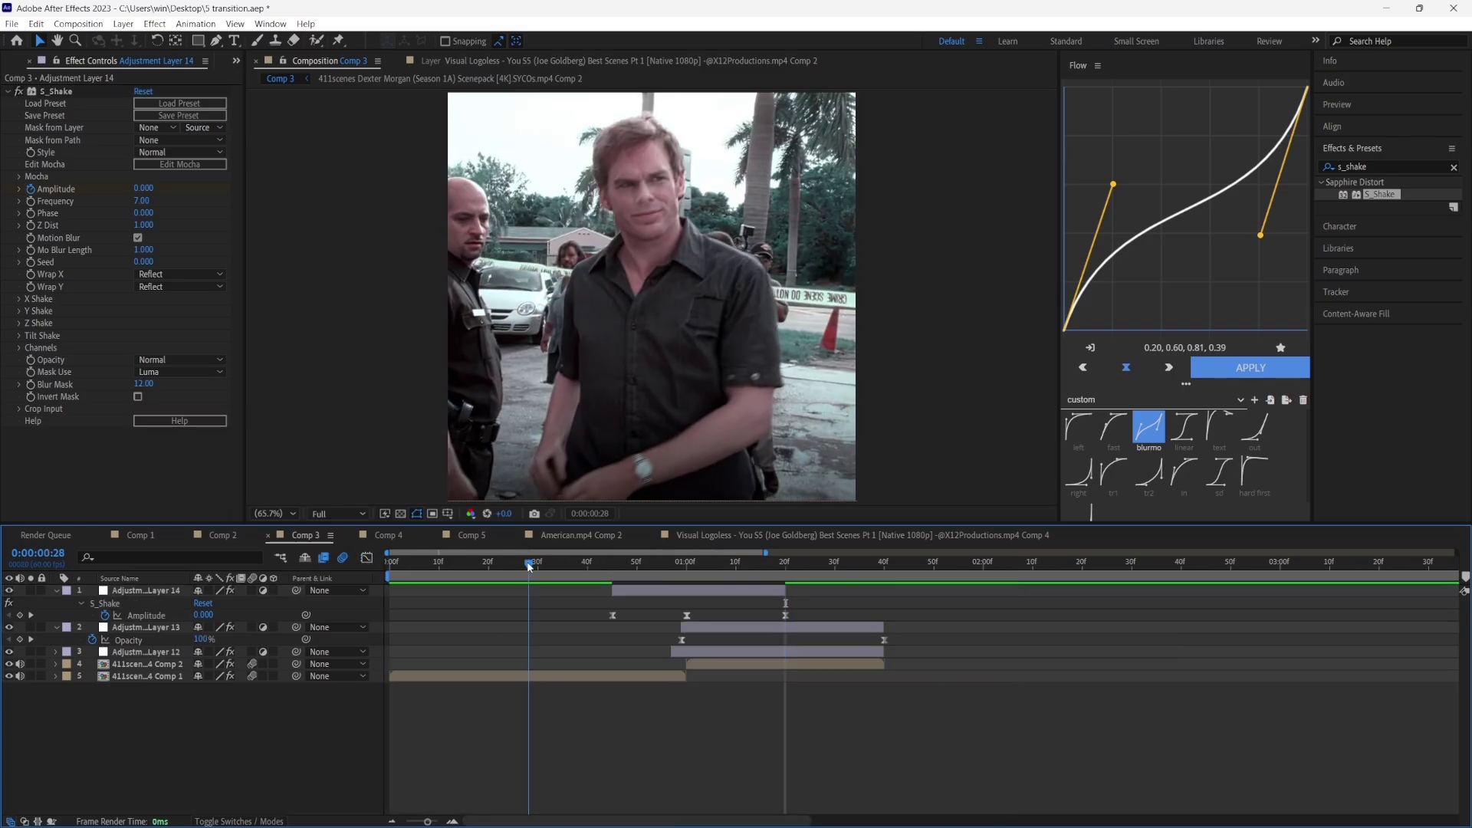
key(u)
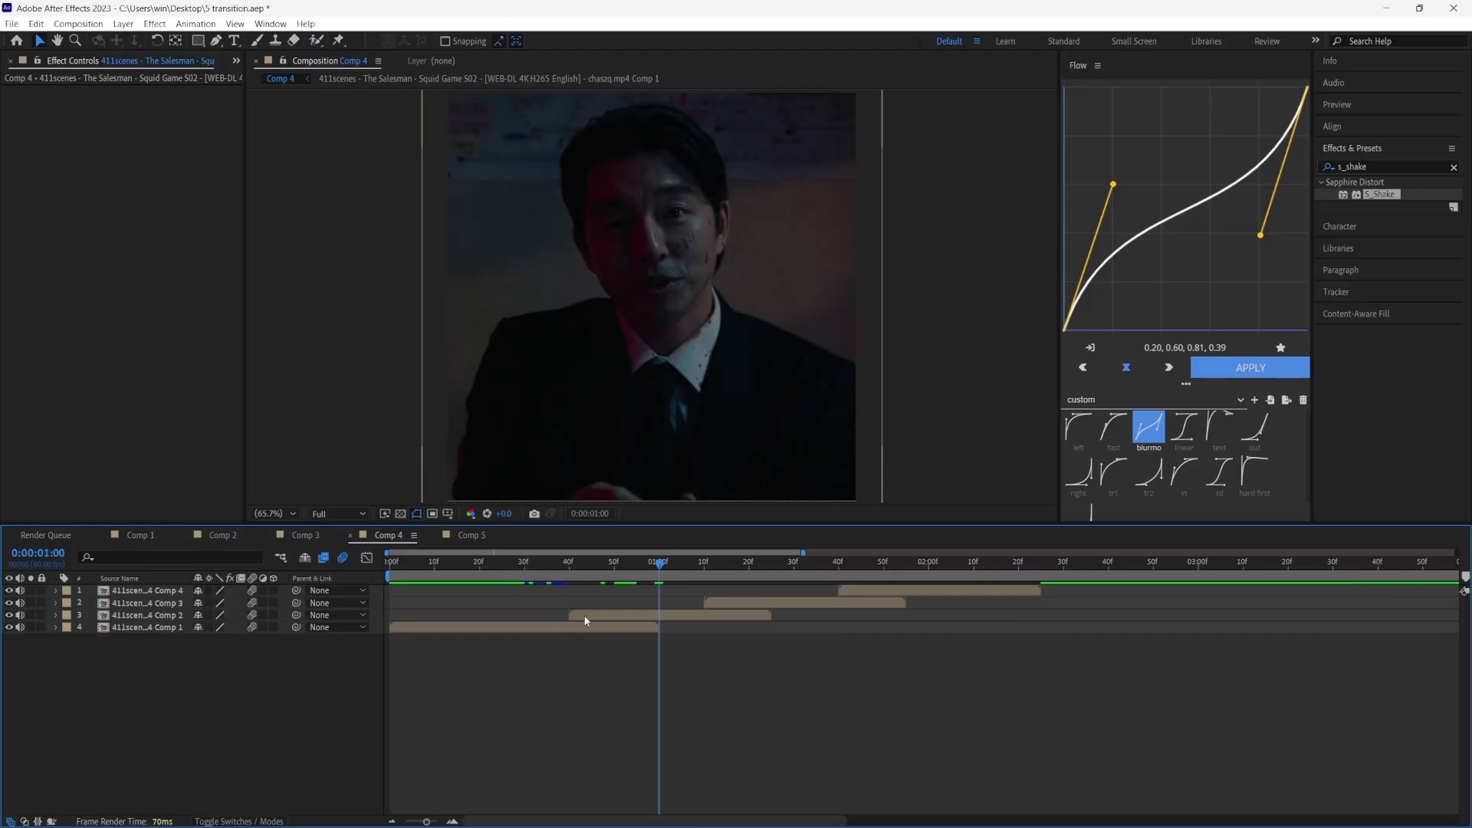
Examine how the staggered clips overlap in Comp 4, checking the end of the second clip at 0:00:01:25.
click(735, 604)
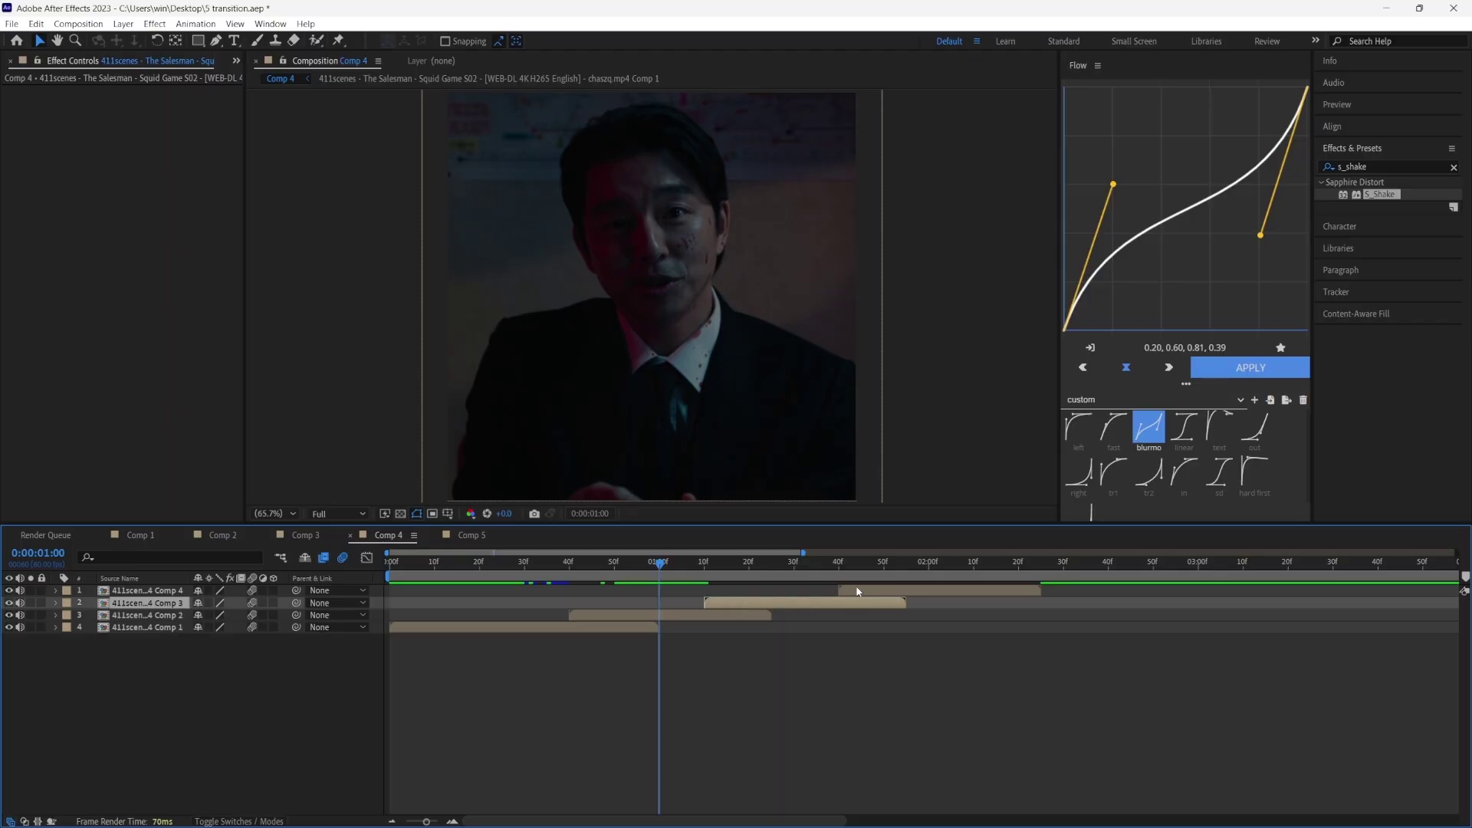
click(923, 591)
click(782, 642)
scroll(712, 576, up, 2)
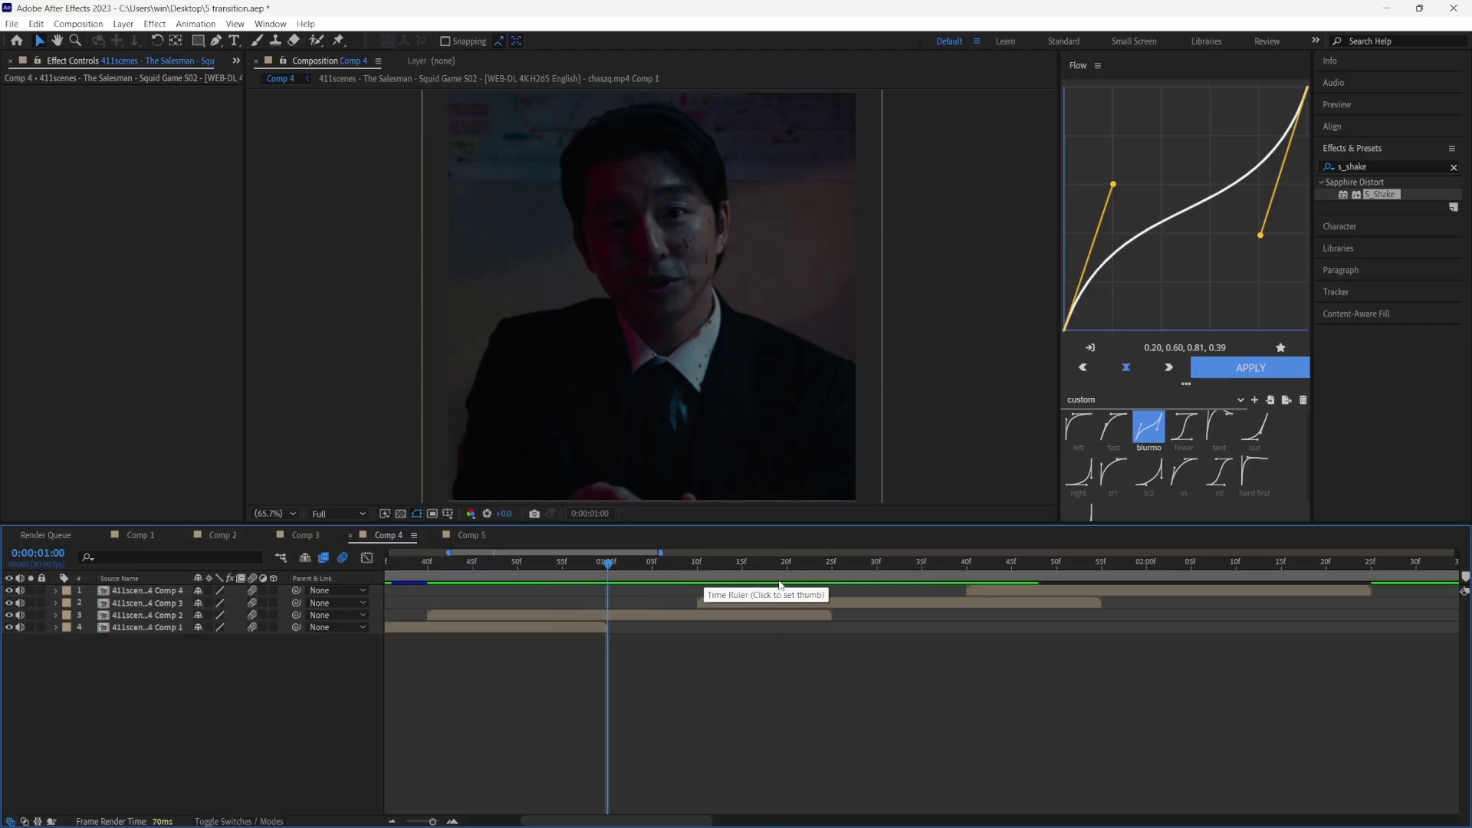
click(832, 562)
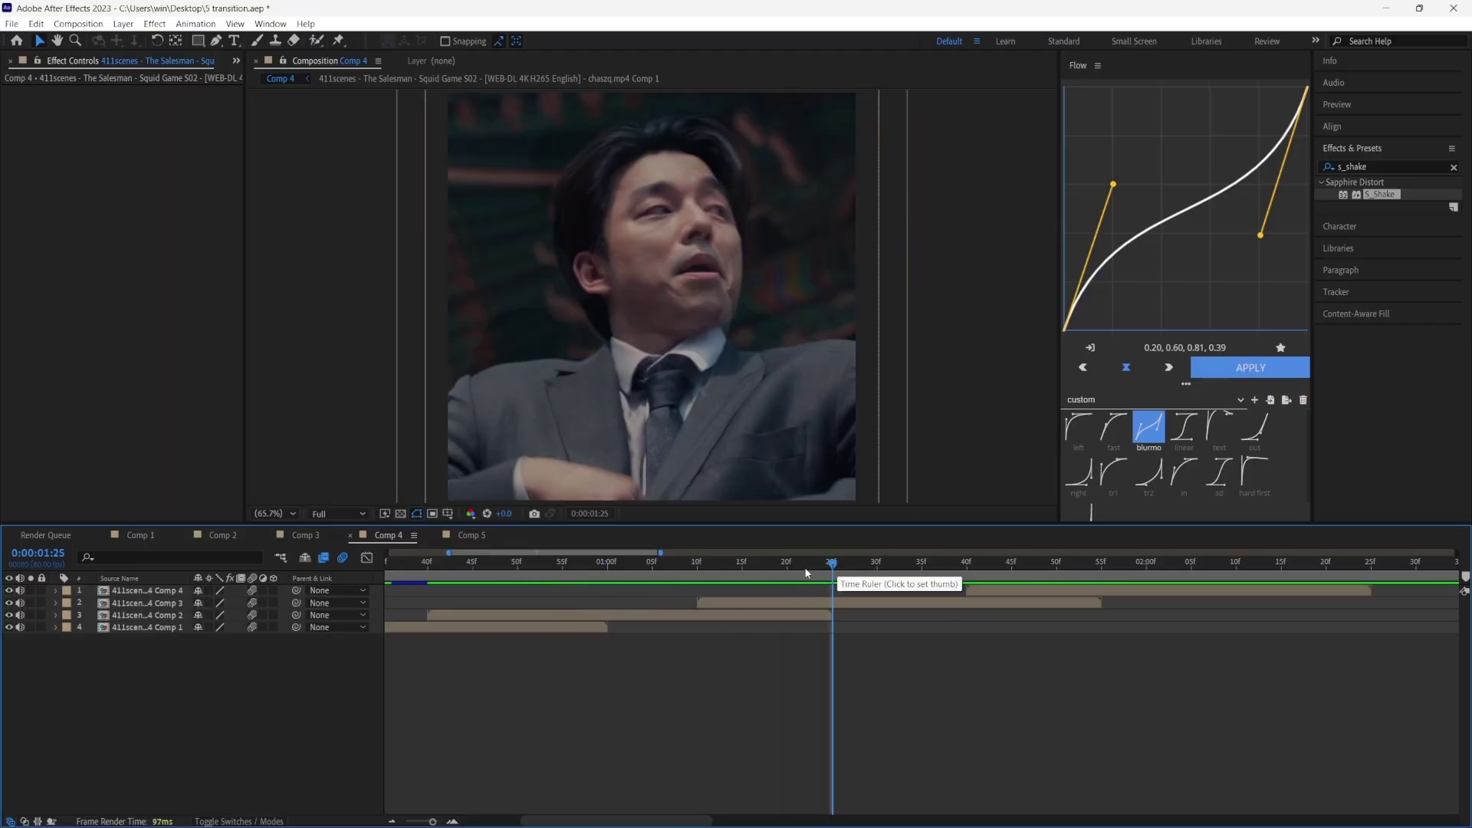
Keyframe the second clip's scale from 100% at 0:00:00:40 to 125% at 0:00:01:17.
mouse_move(545, 571)
mouse_down()
mouse_move(486, 588)
mouse_move(543, 590)
mouse_up()
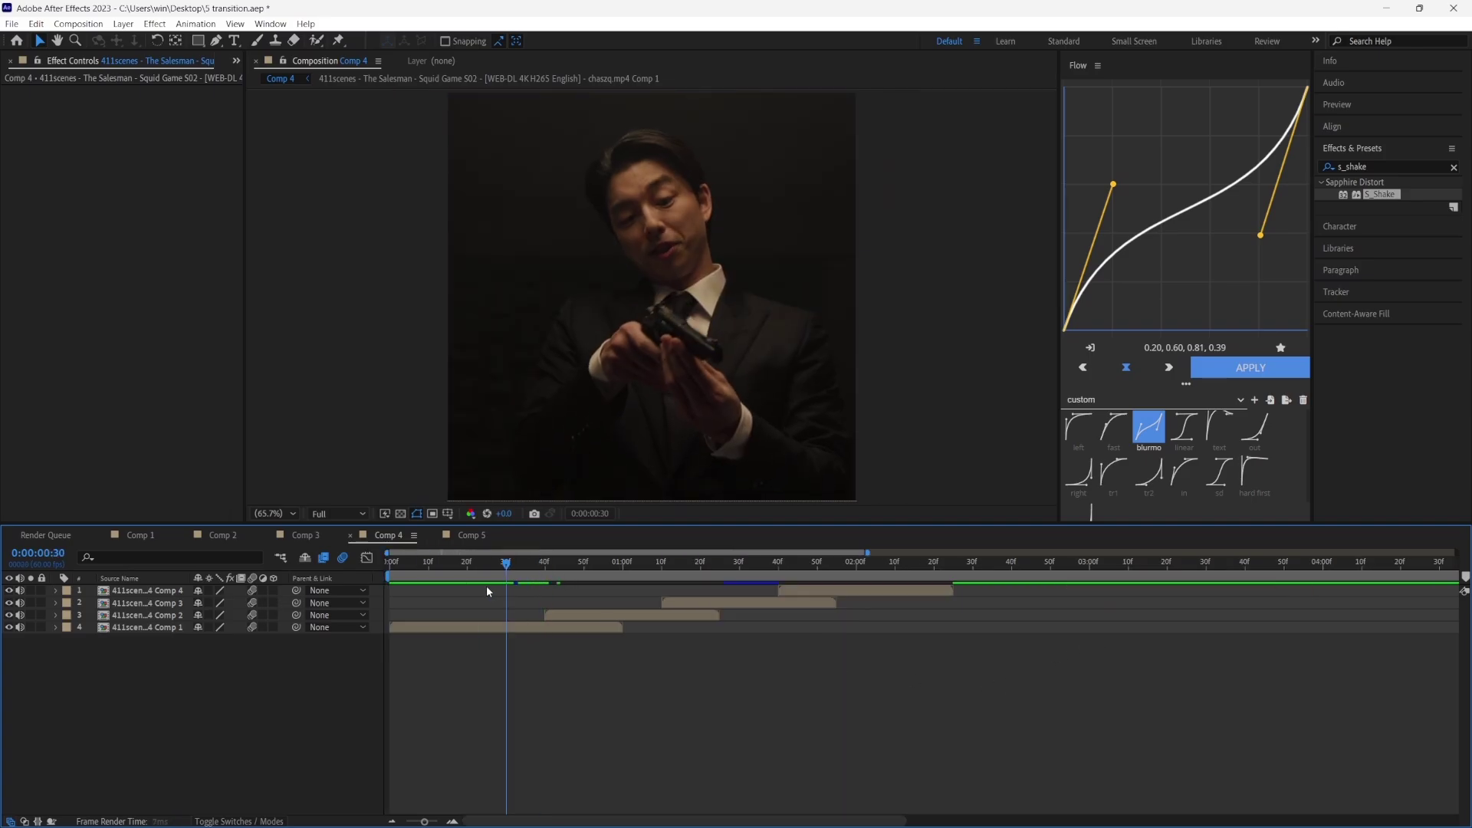
click(561, 616)
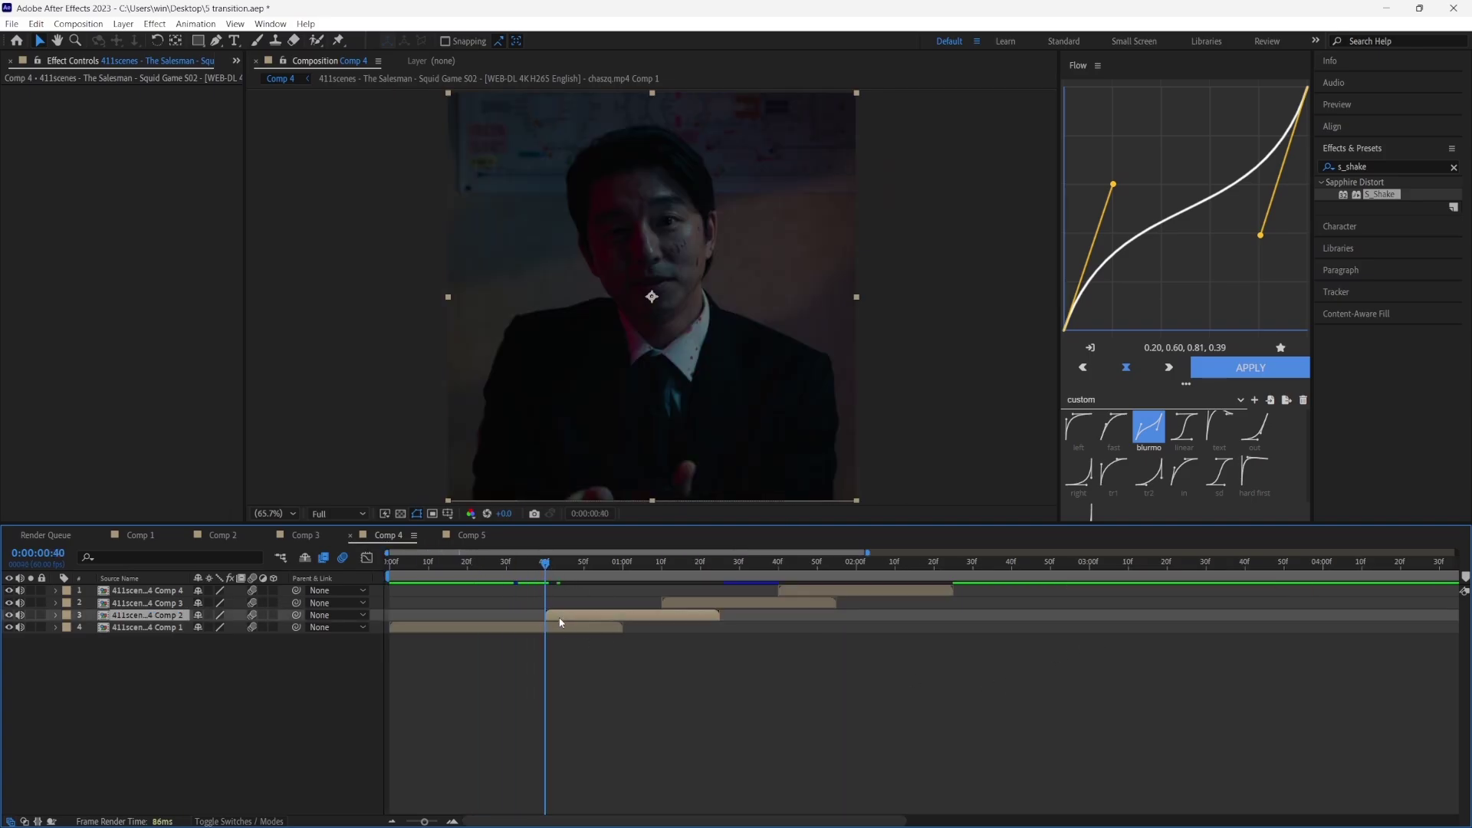
key(s)
click(92, 628)
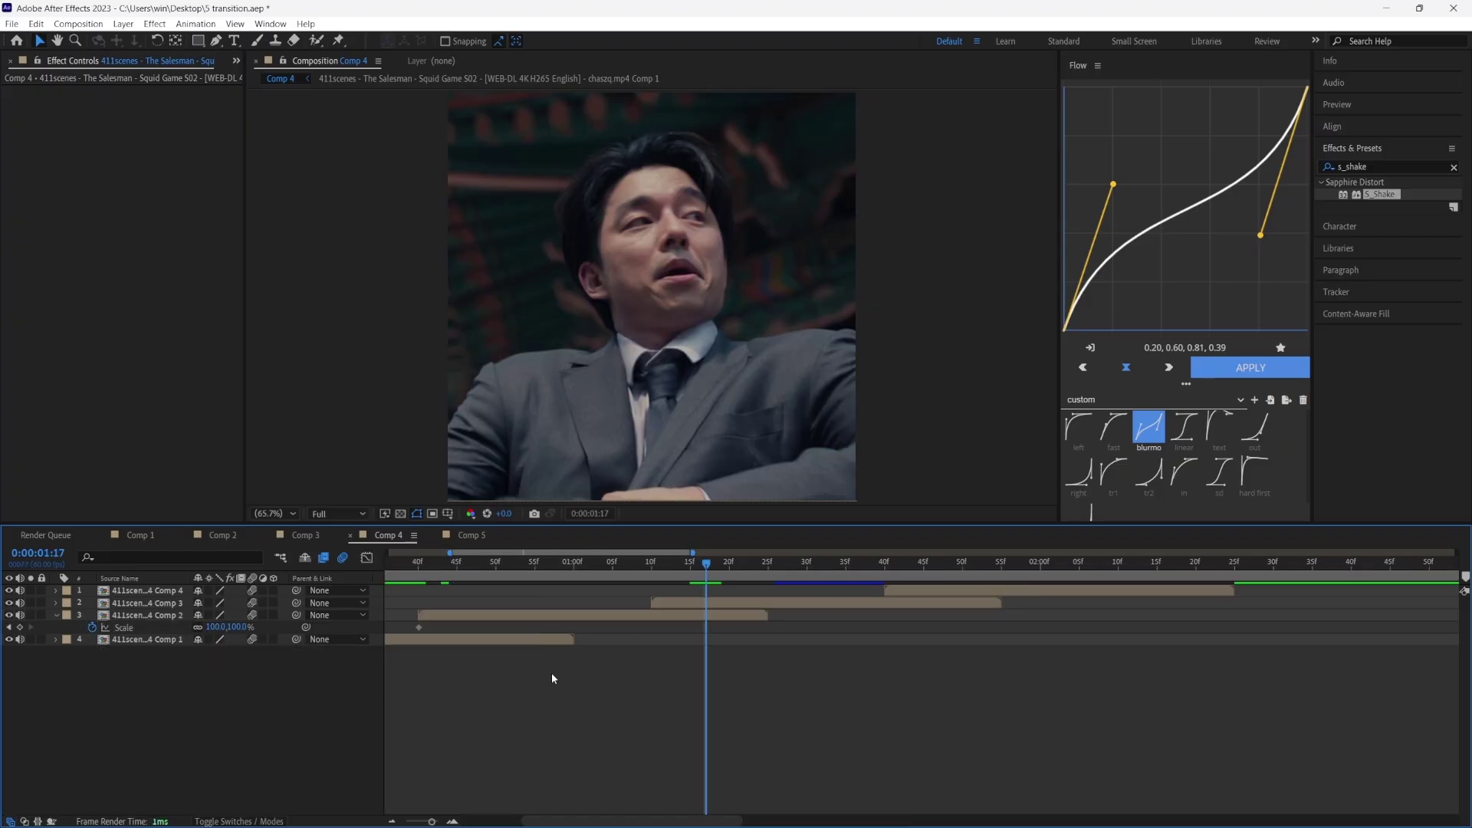
scroll(609, 669, down, 1)
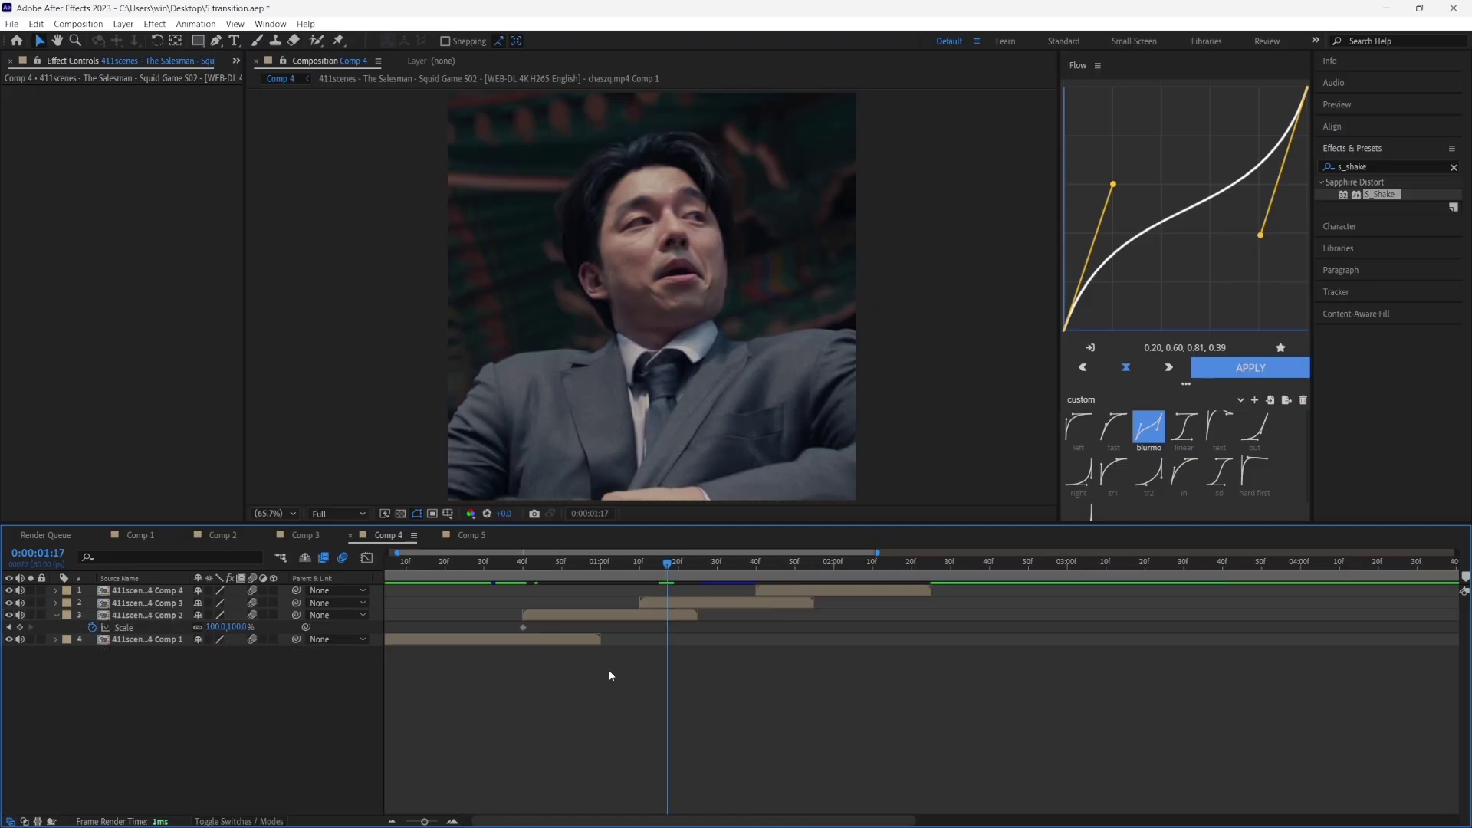
scroll(630, 616, up, 2)
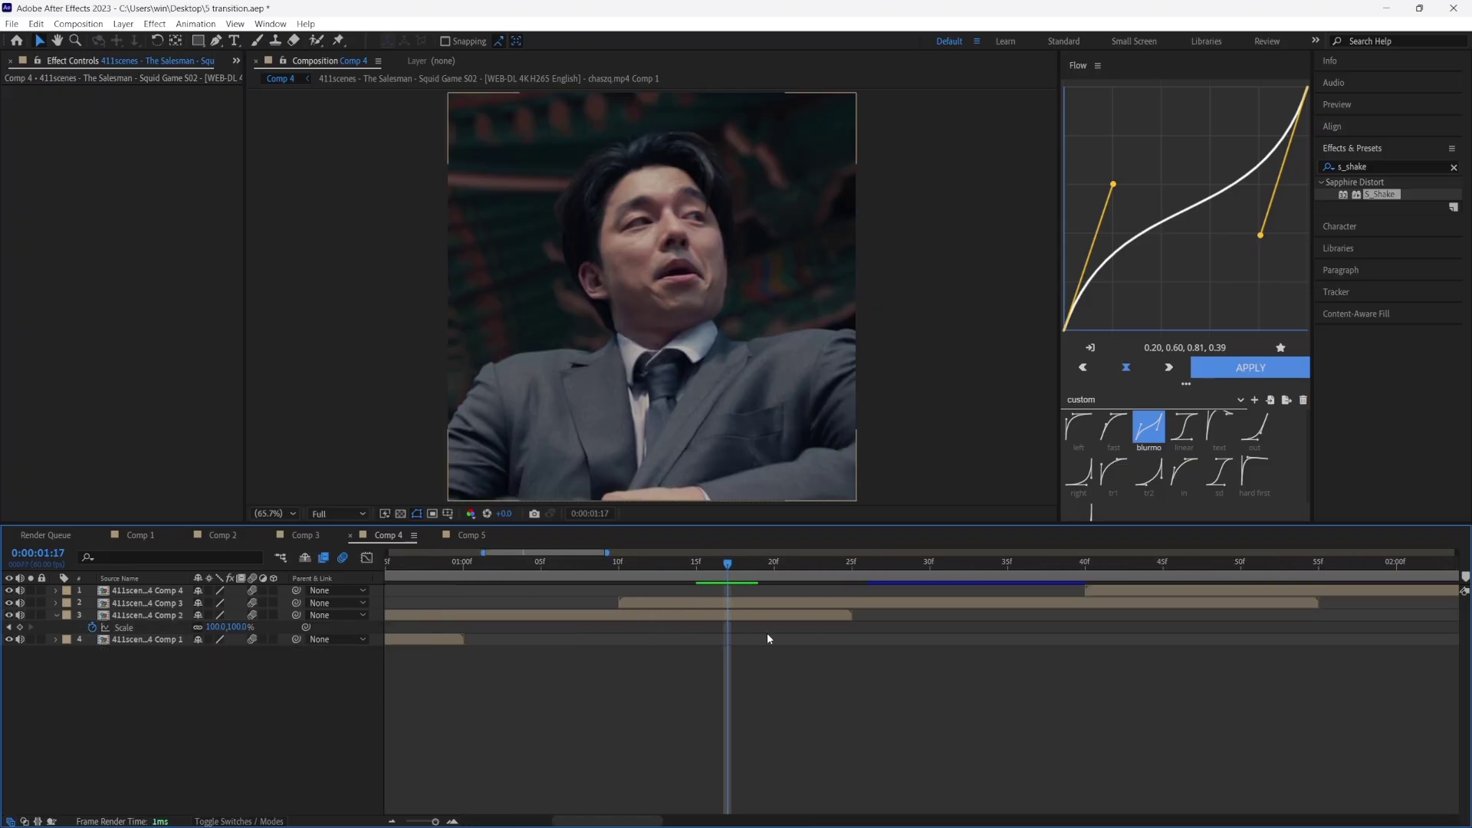
scroll(724, 641, down, 2)
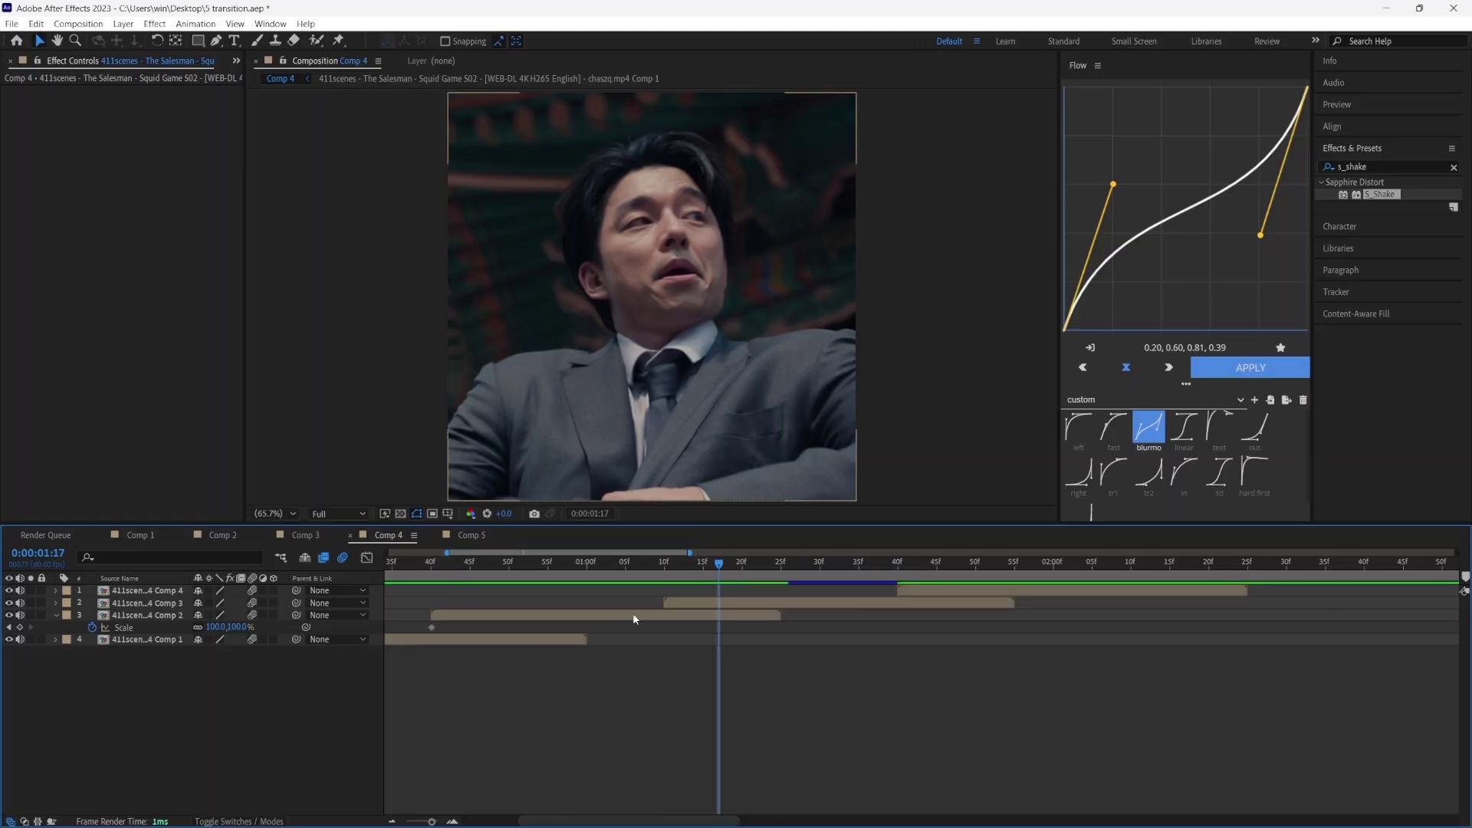
click(216, 627)
text(125)
key(Return)
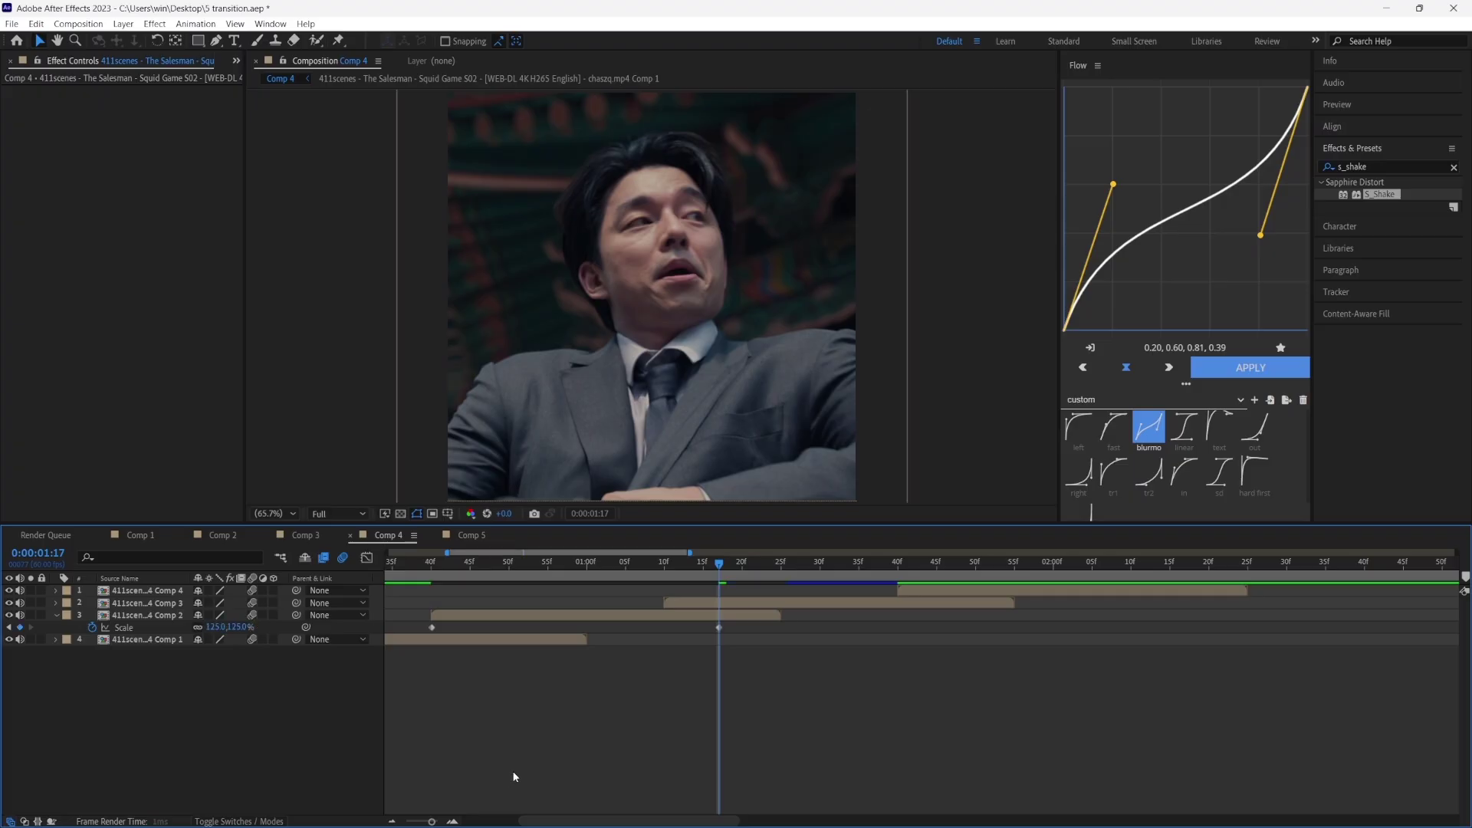
Easy-ease the second clip's scale keyframes and steepen both ends of their value curve, leaving the middle flatter.
drag(502, 567, 470, 602)
click(123, 627)
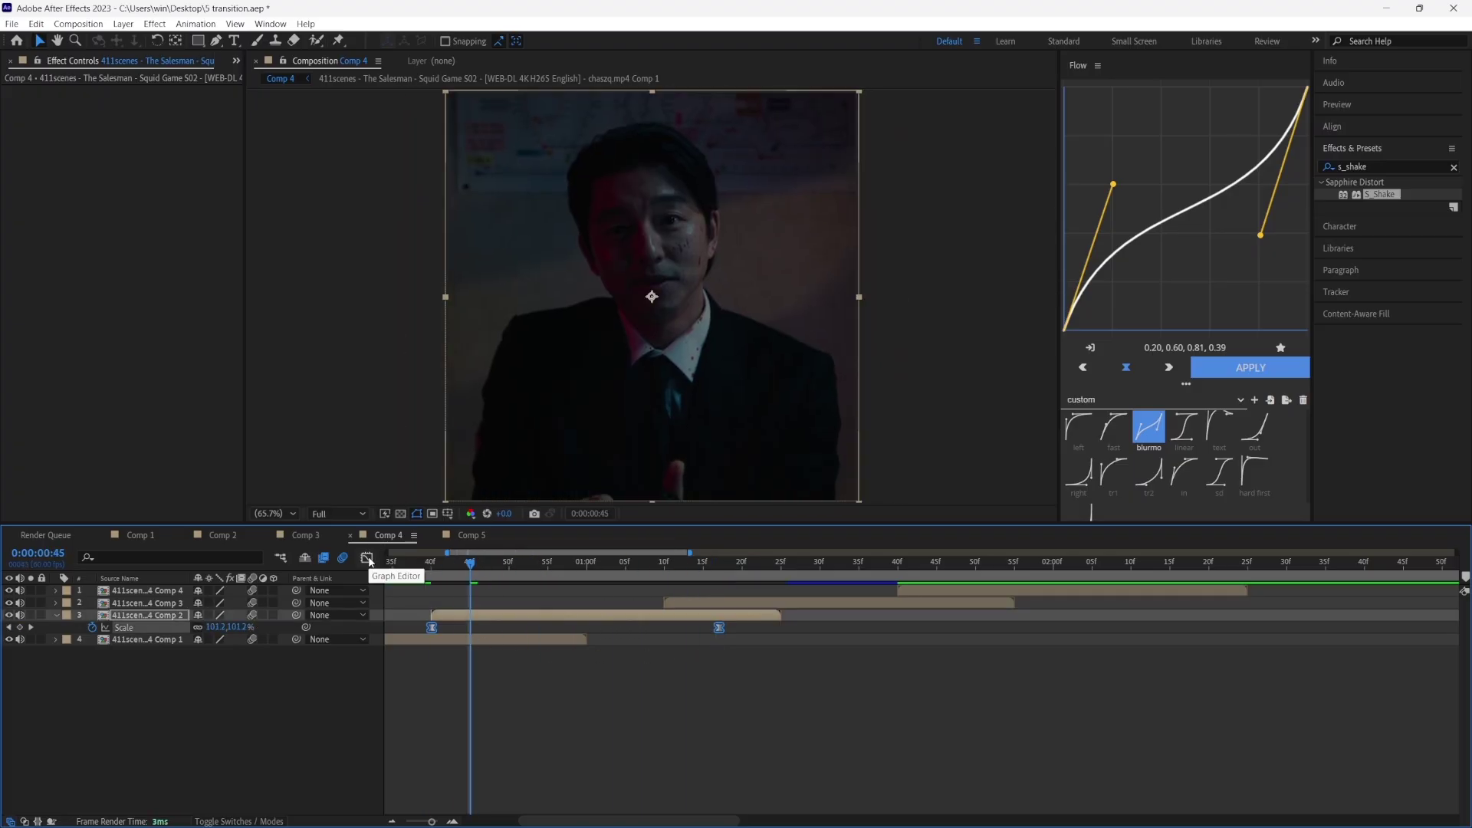
click(368, 559)
drag(527, 777, 451, 673)
drag(624, 599, 693, 683)
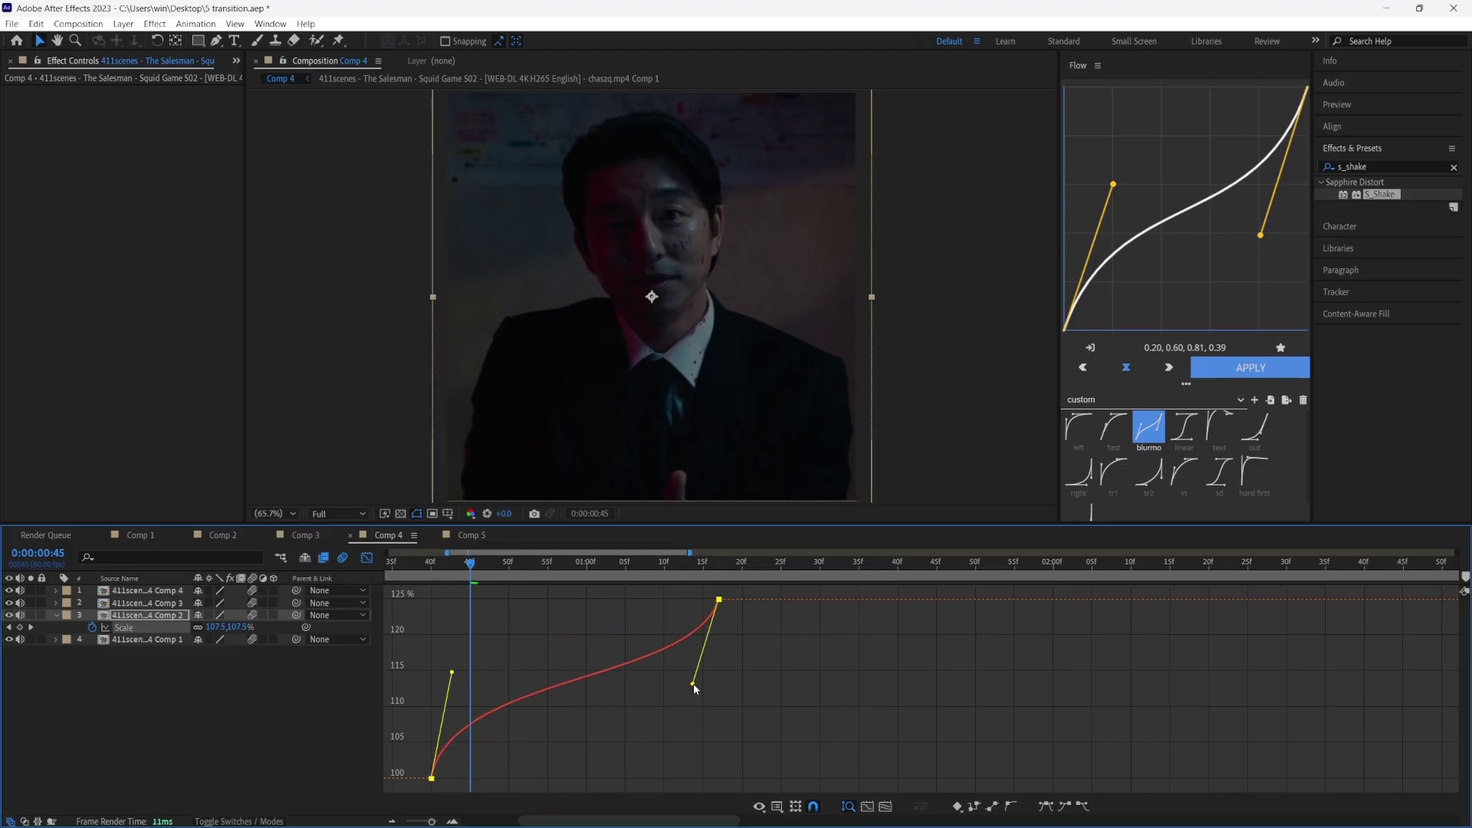
Fade in the second clip with eased opacity keyframes of 0% at 0:00:00:40 and 100% at 0:00:01:00.
drag(483, 565, 539, 576)
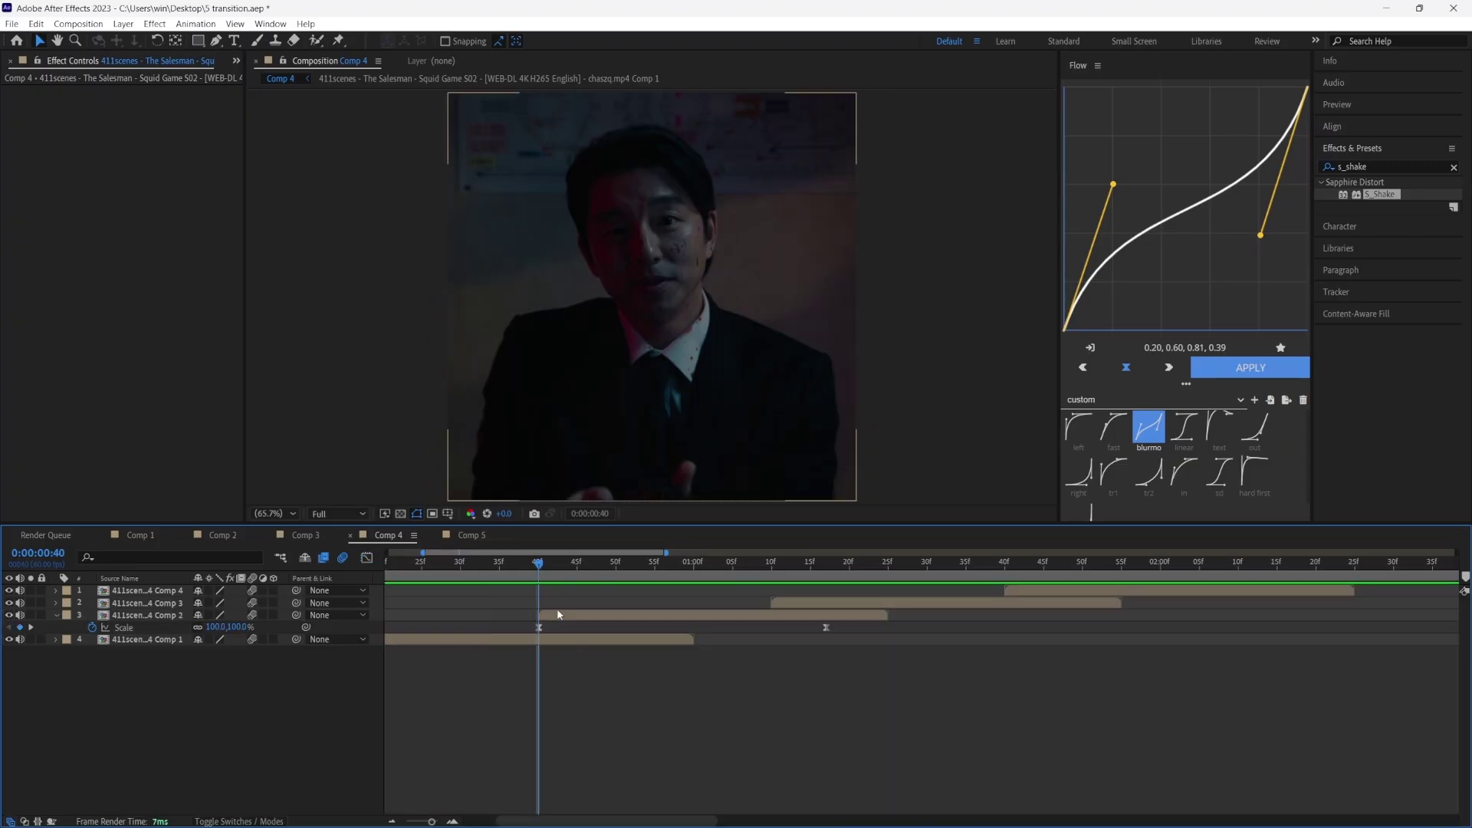
click(557, 616)
key(t)
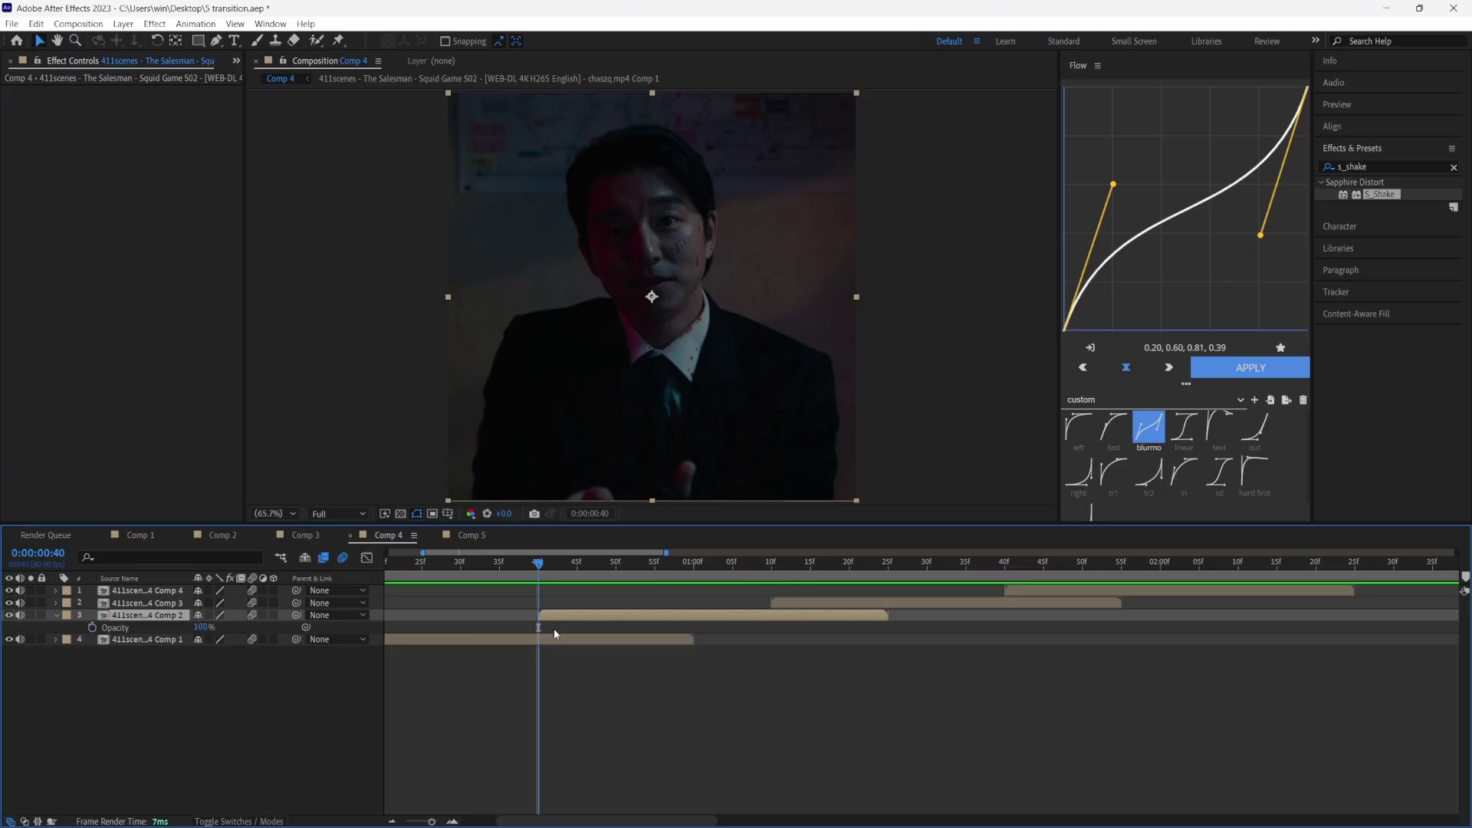
click(92, 628)
click(203, 628)
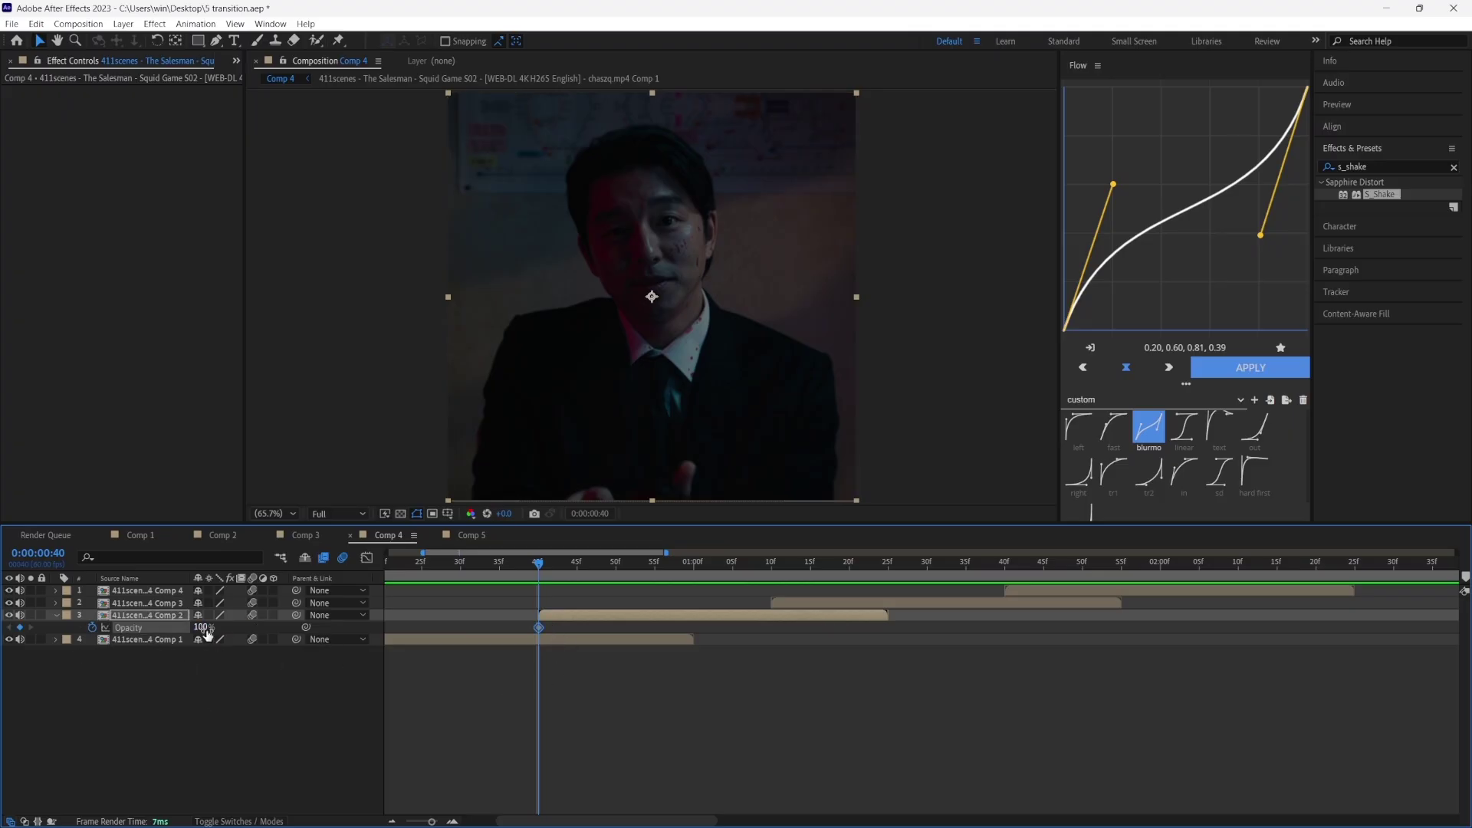
text(0)
key(Return)
click(693, 565)
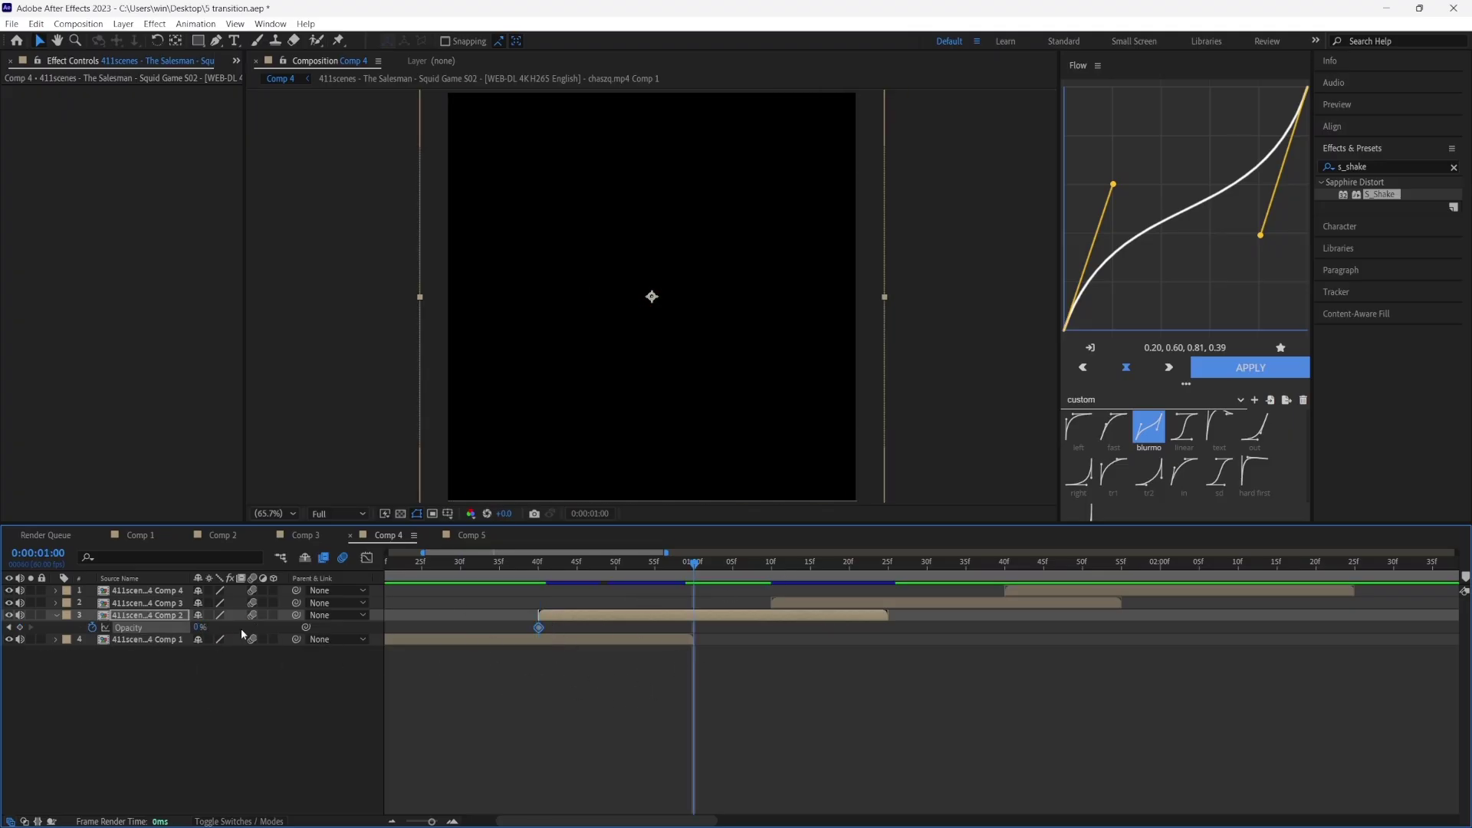
drag(200, 628, 620, 640)
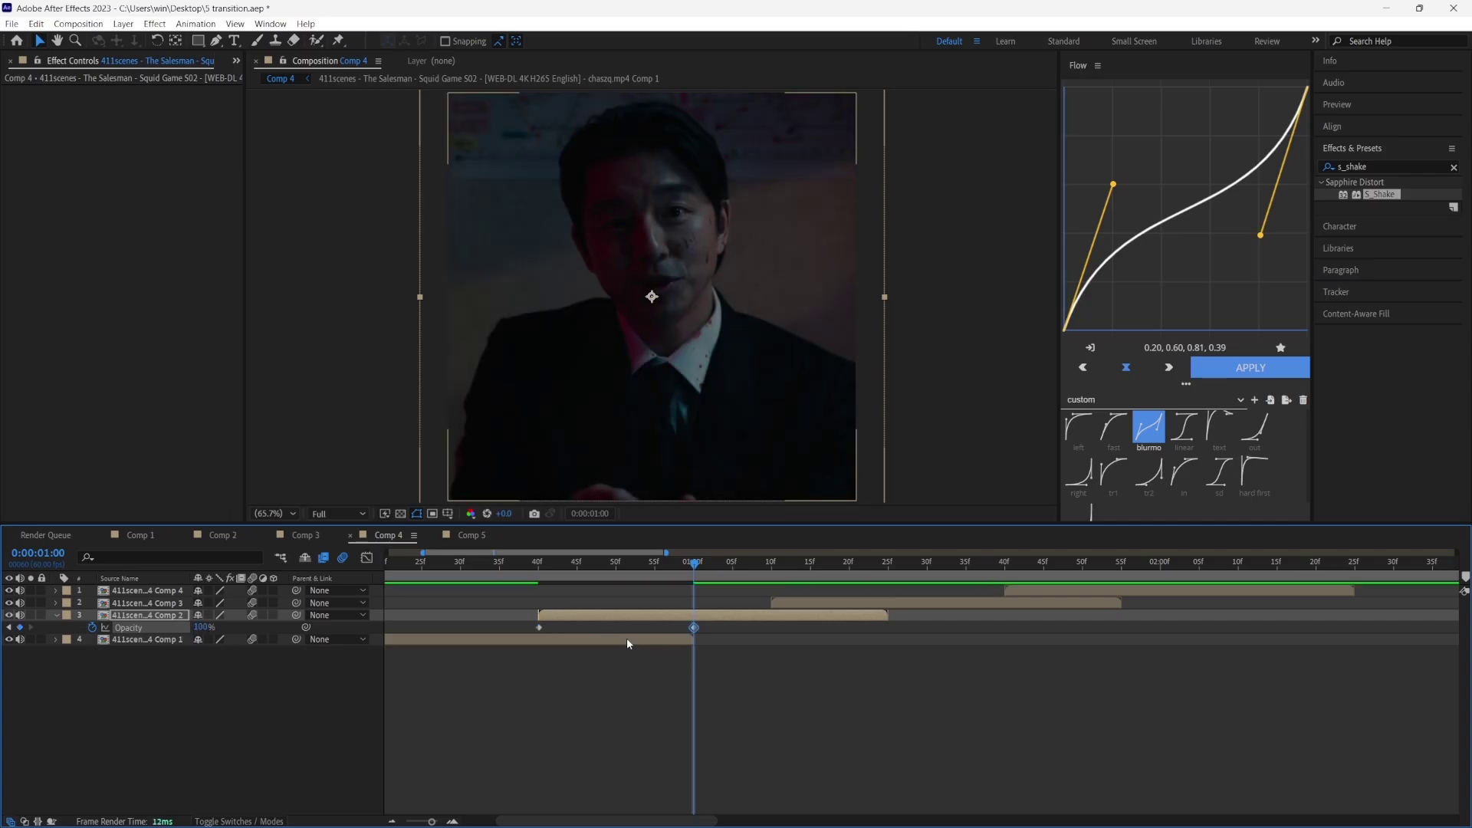
key(F9)
click(665, 678)
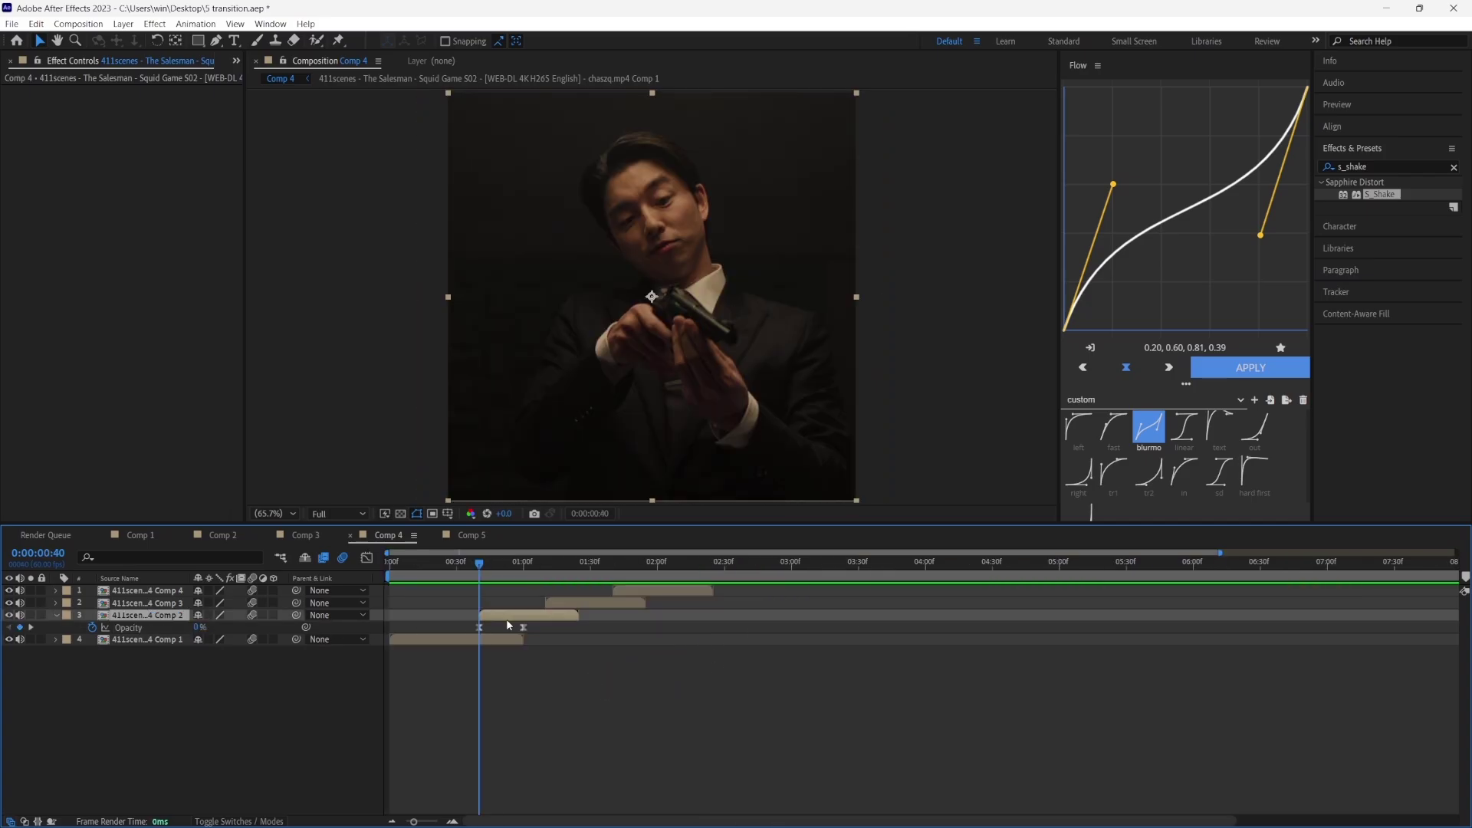
Copy the second clip's scale and opacity keyframes onto the third clip, starting at 0:00:01:10.
key(u)
scroll(429, 625, up, 1)
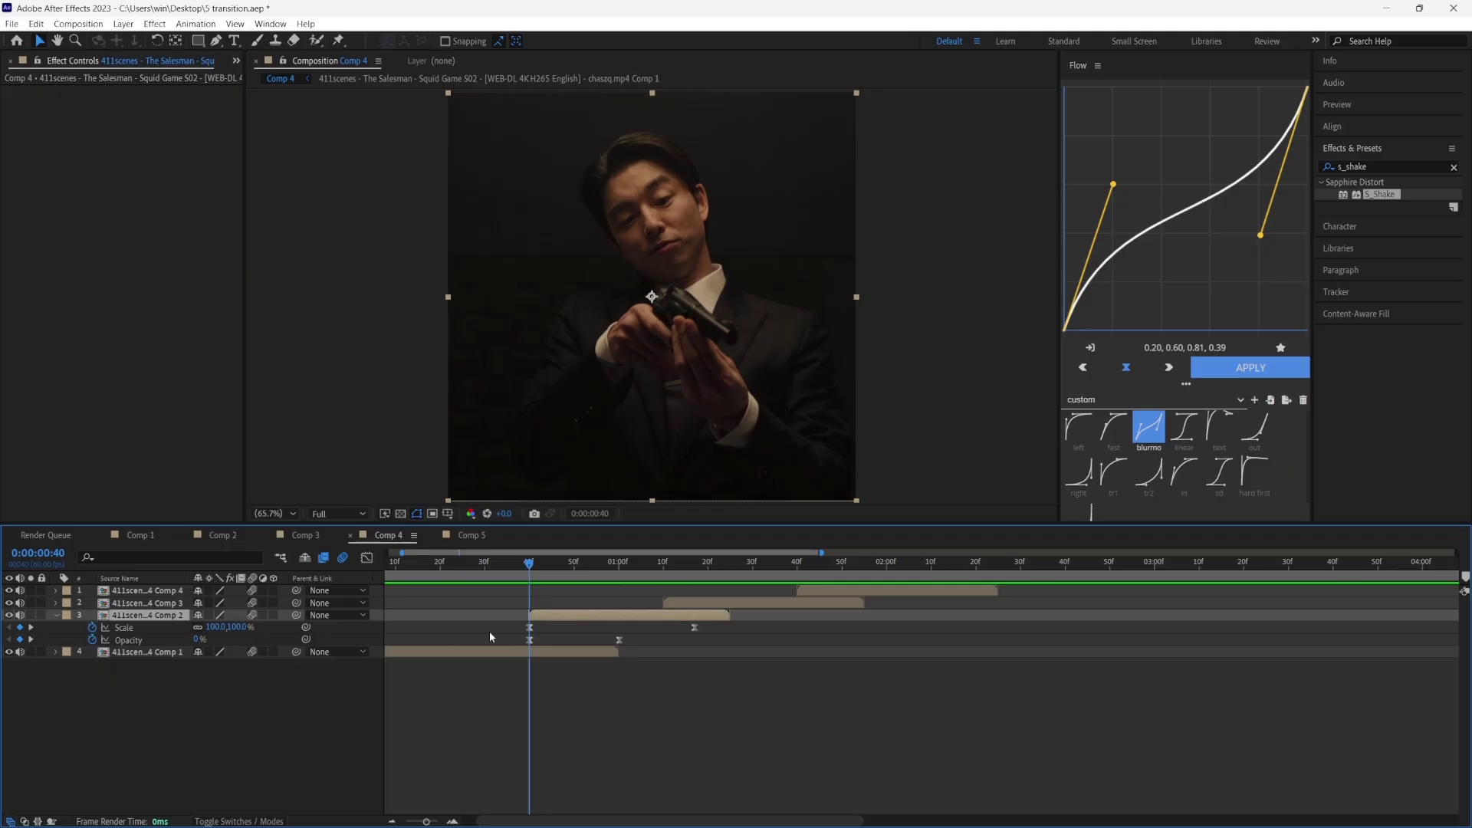
drag(491, 626, 699, 647)
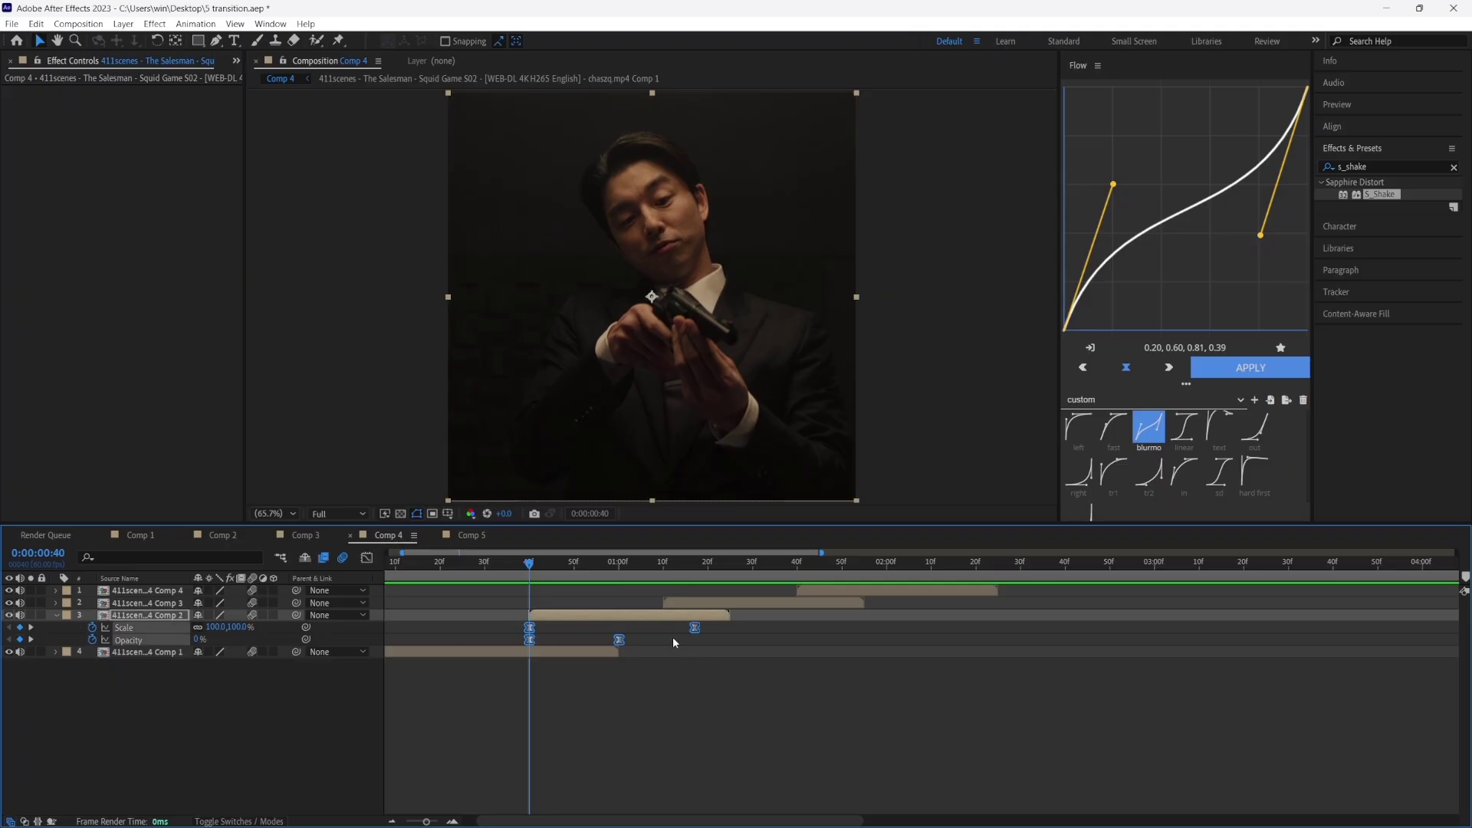
click(665, 566)
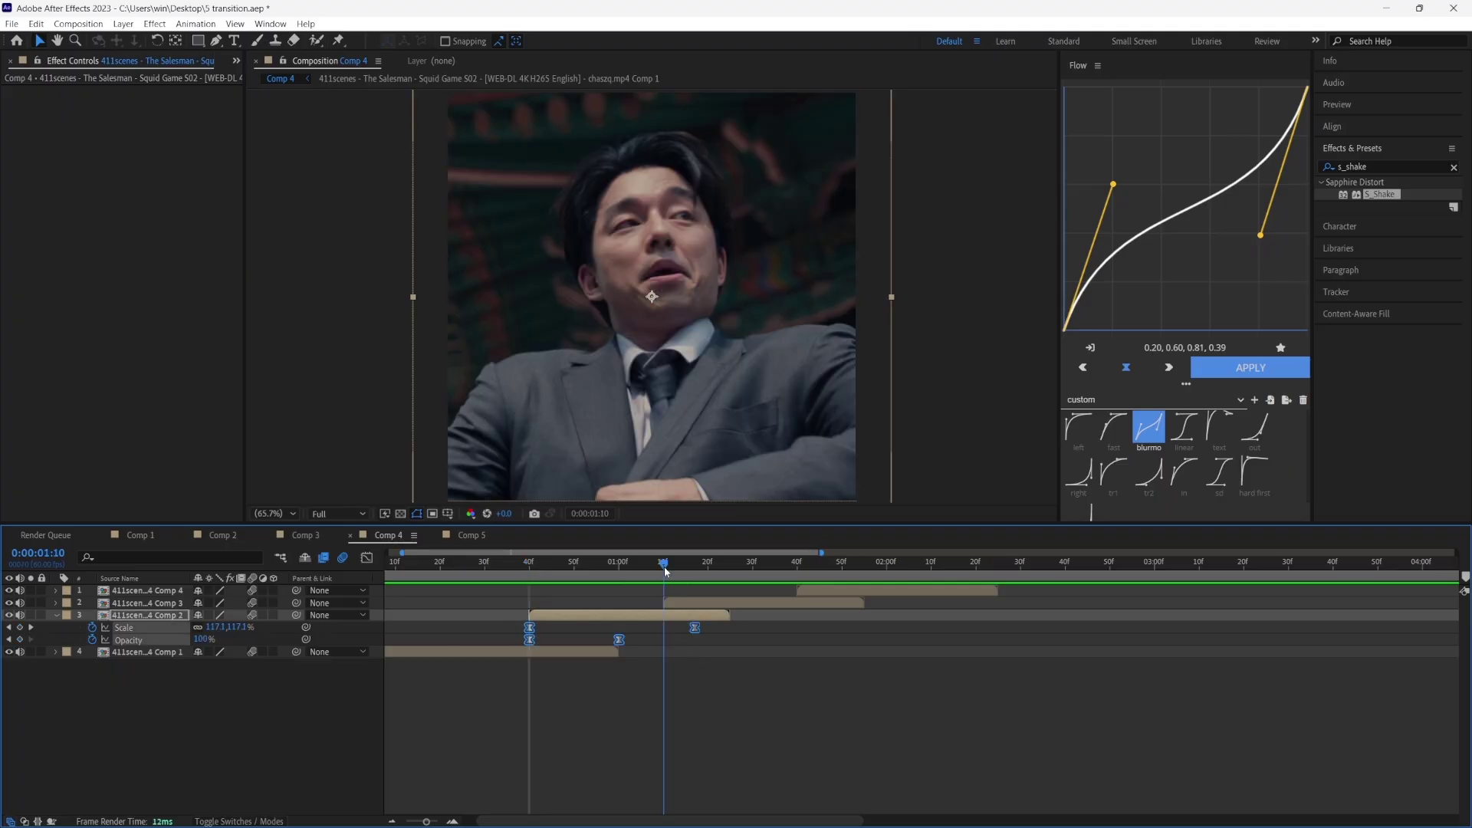
click(677, 603)
key(ctrl+v)
key(u)
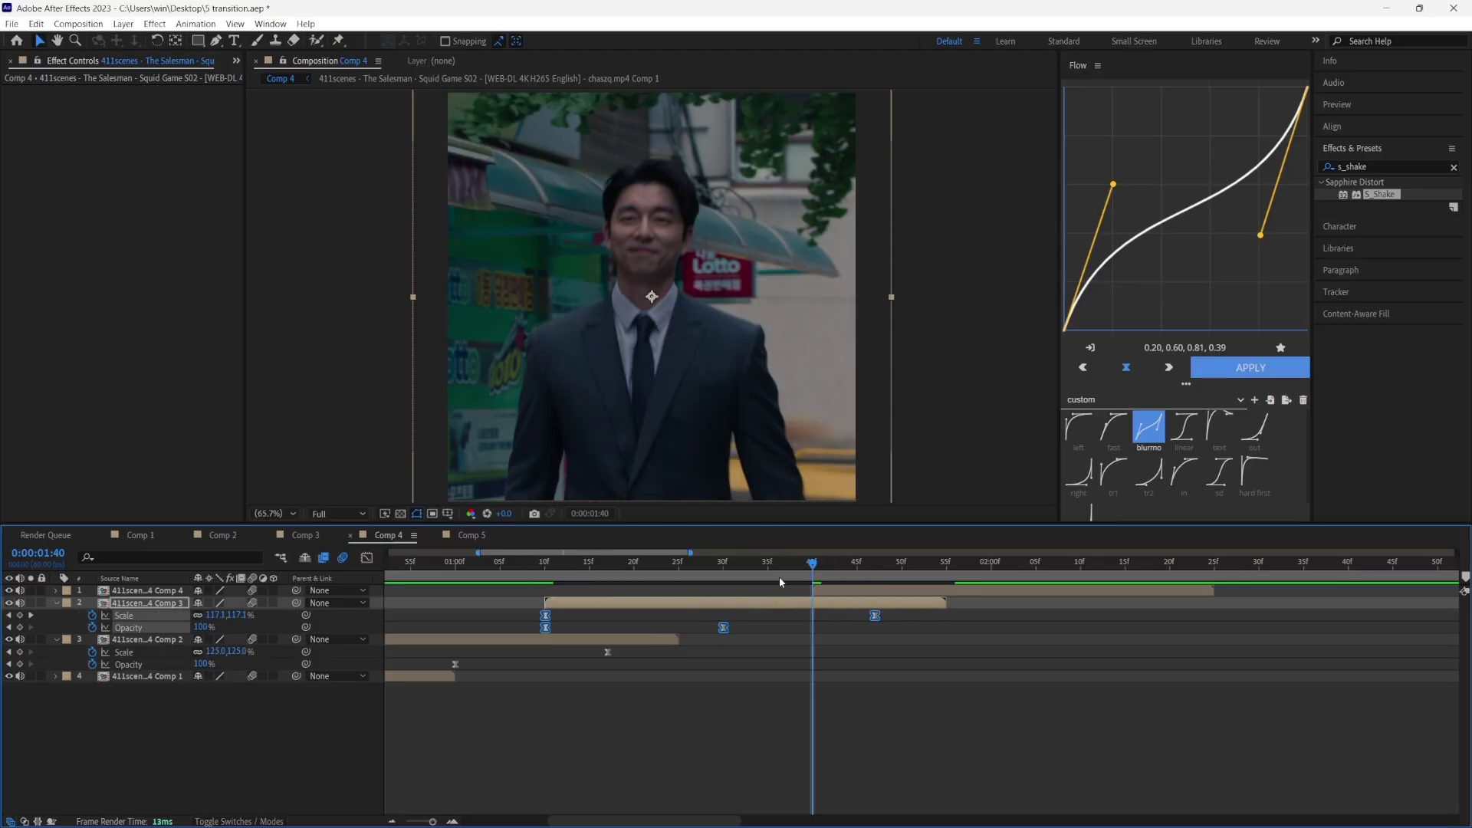
Paste the same keyframes onto the fourth clip at 0:00:01:40, collapse the properties and preview the transitions.
click(837, 592)
key(ctrl+v)
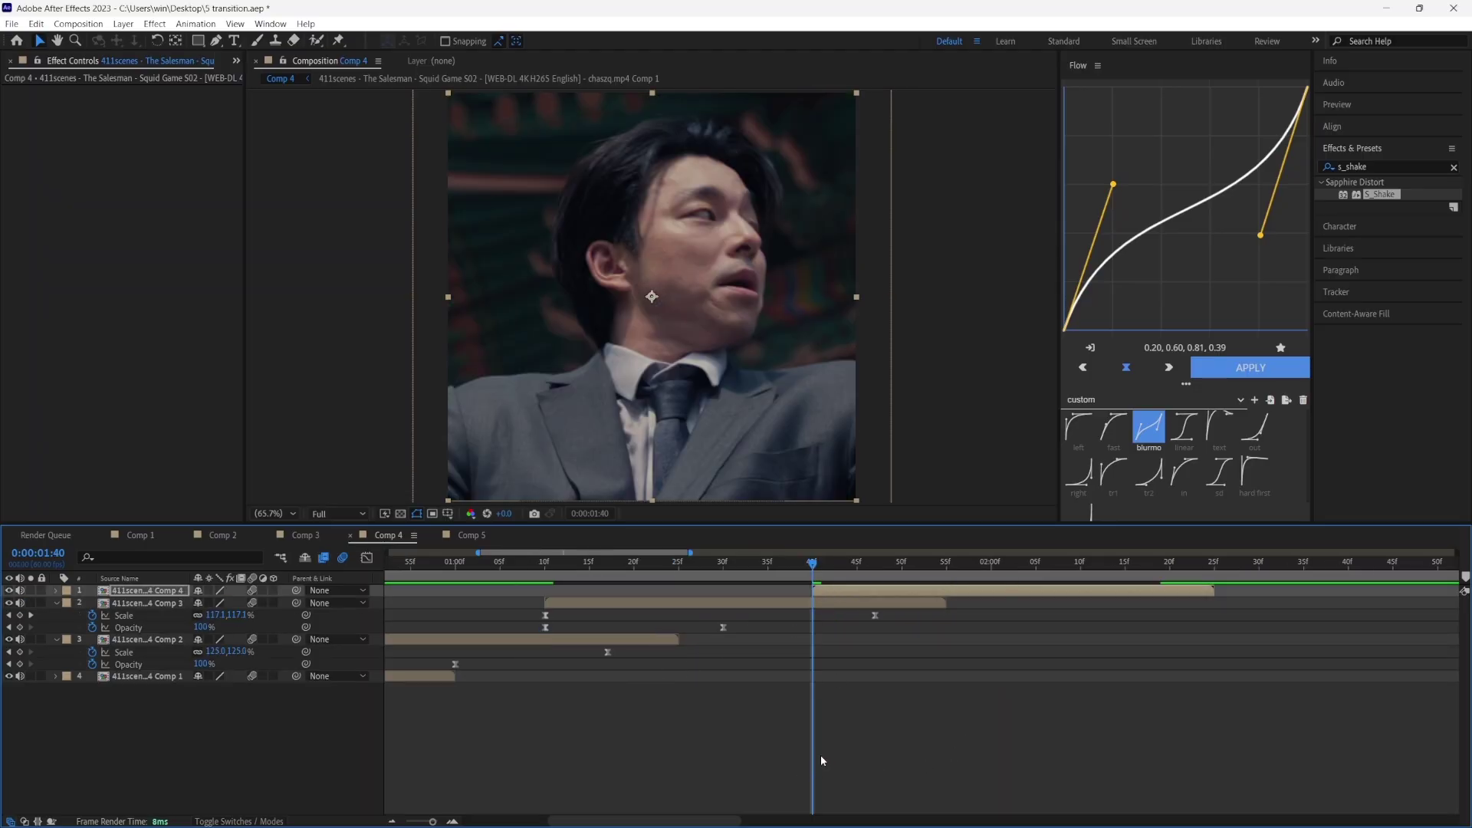
key(u)
click(1090, 697)
scroll(838, 743, down, 3)
key(u)
key(space)
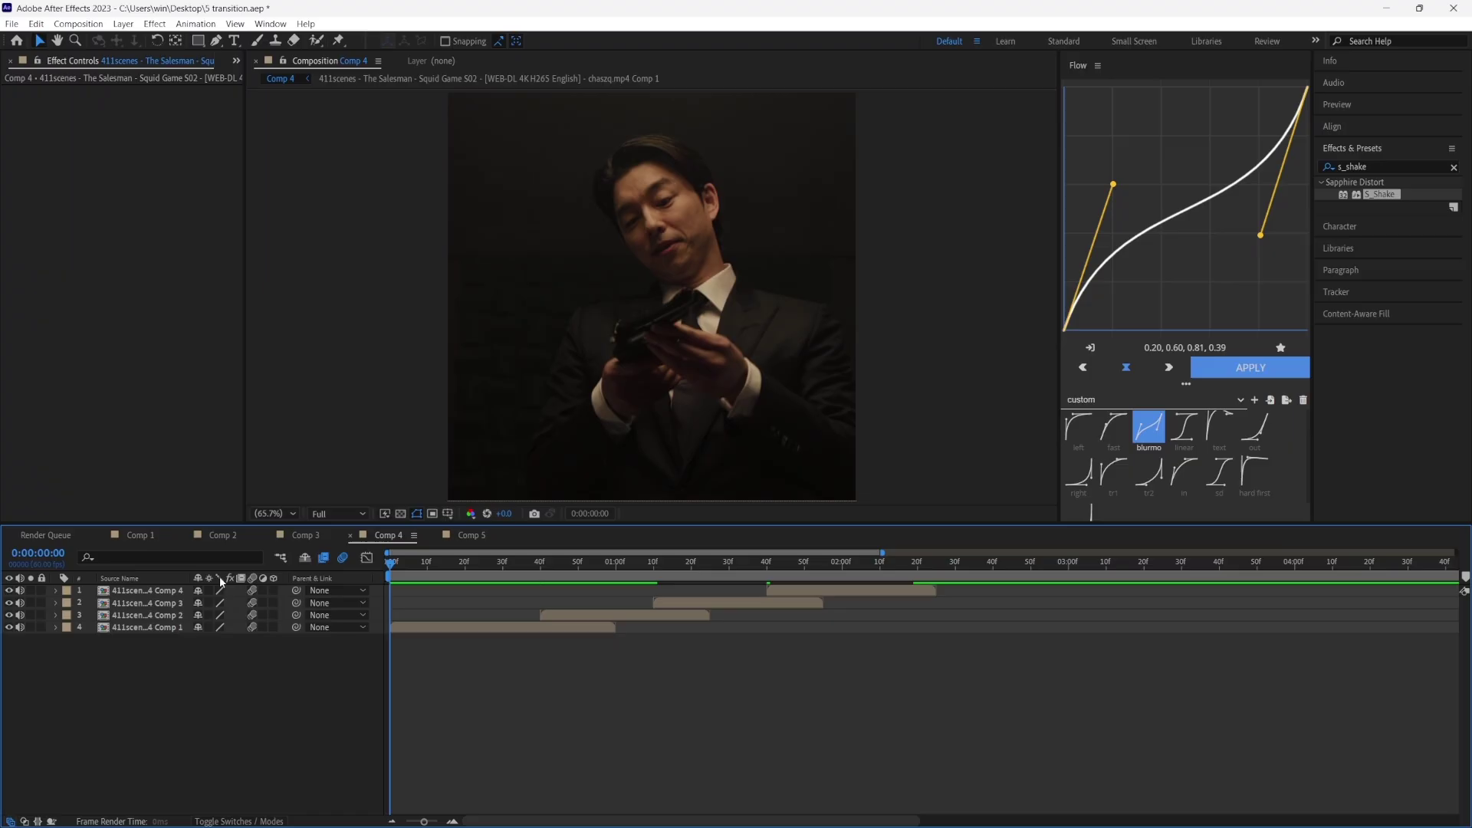
Add an adjustment layer above all the clips, with the playhead at the second clip's start, 0:00:00:40.
click(539, 580)
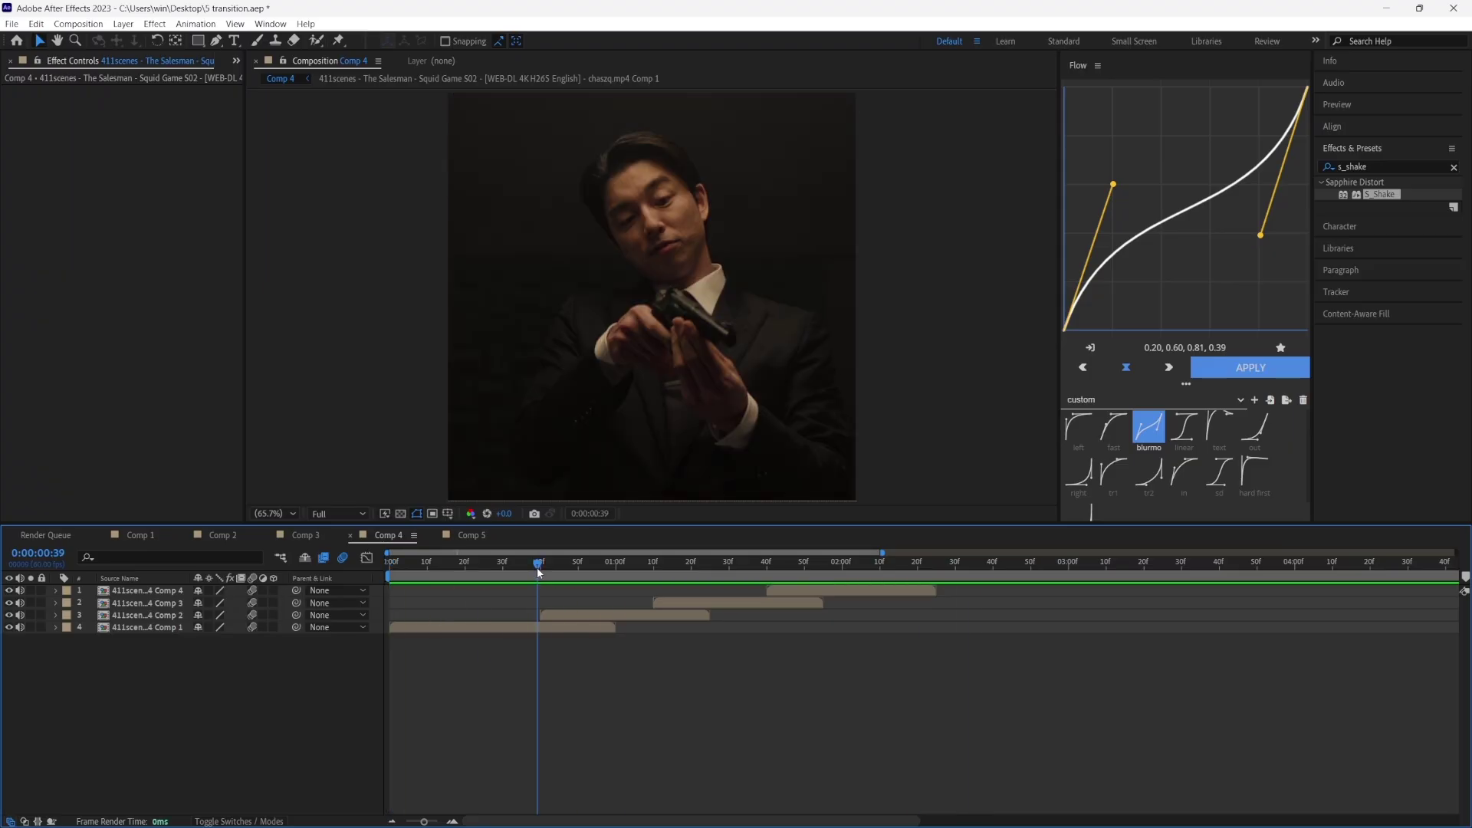
click(790, 590)
click(123, 24)
mouse_move(132, 42)
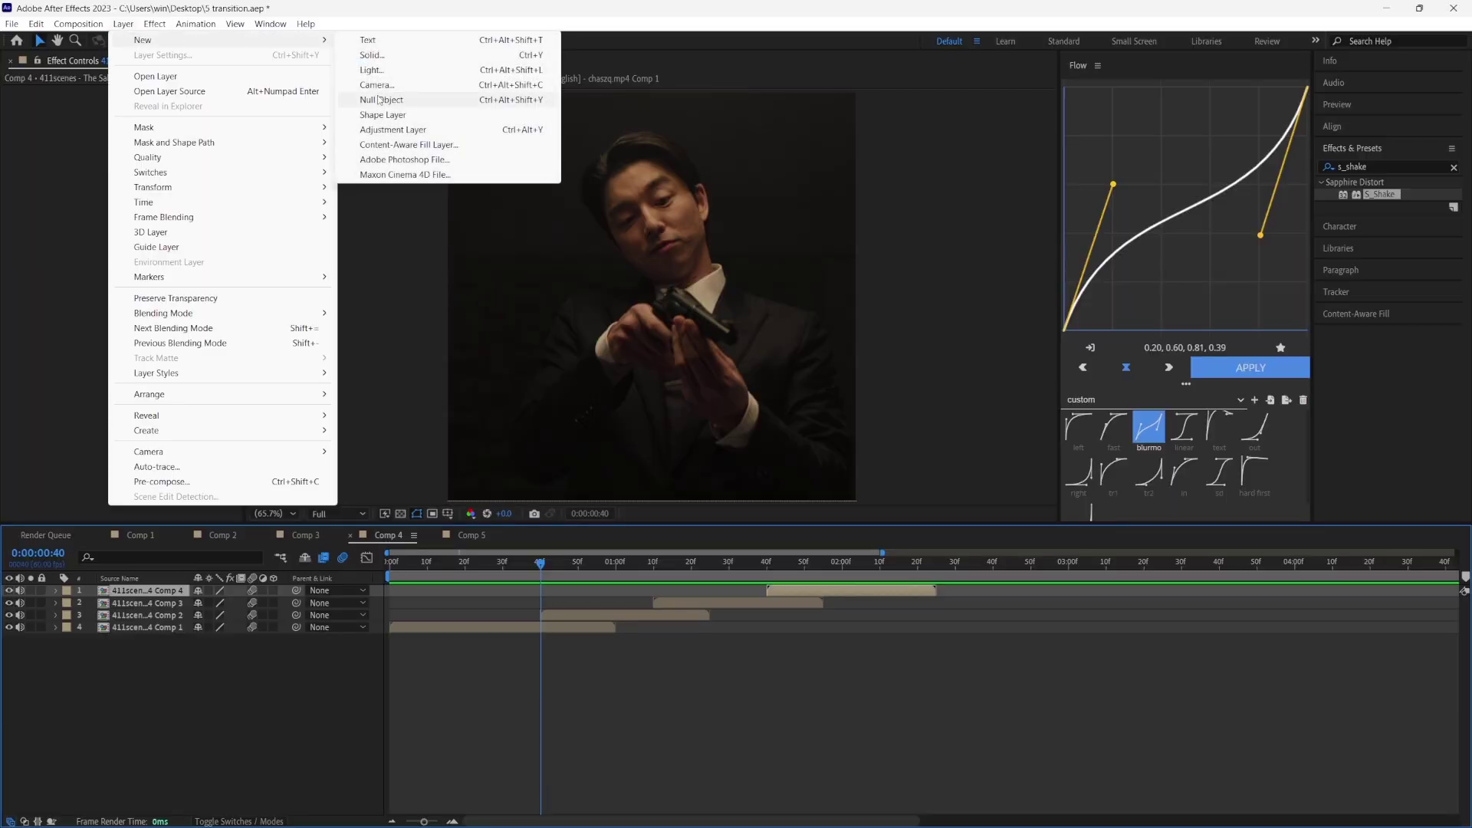
click(392, 129)
key(equal)
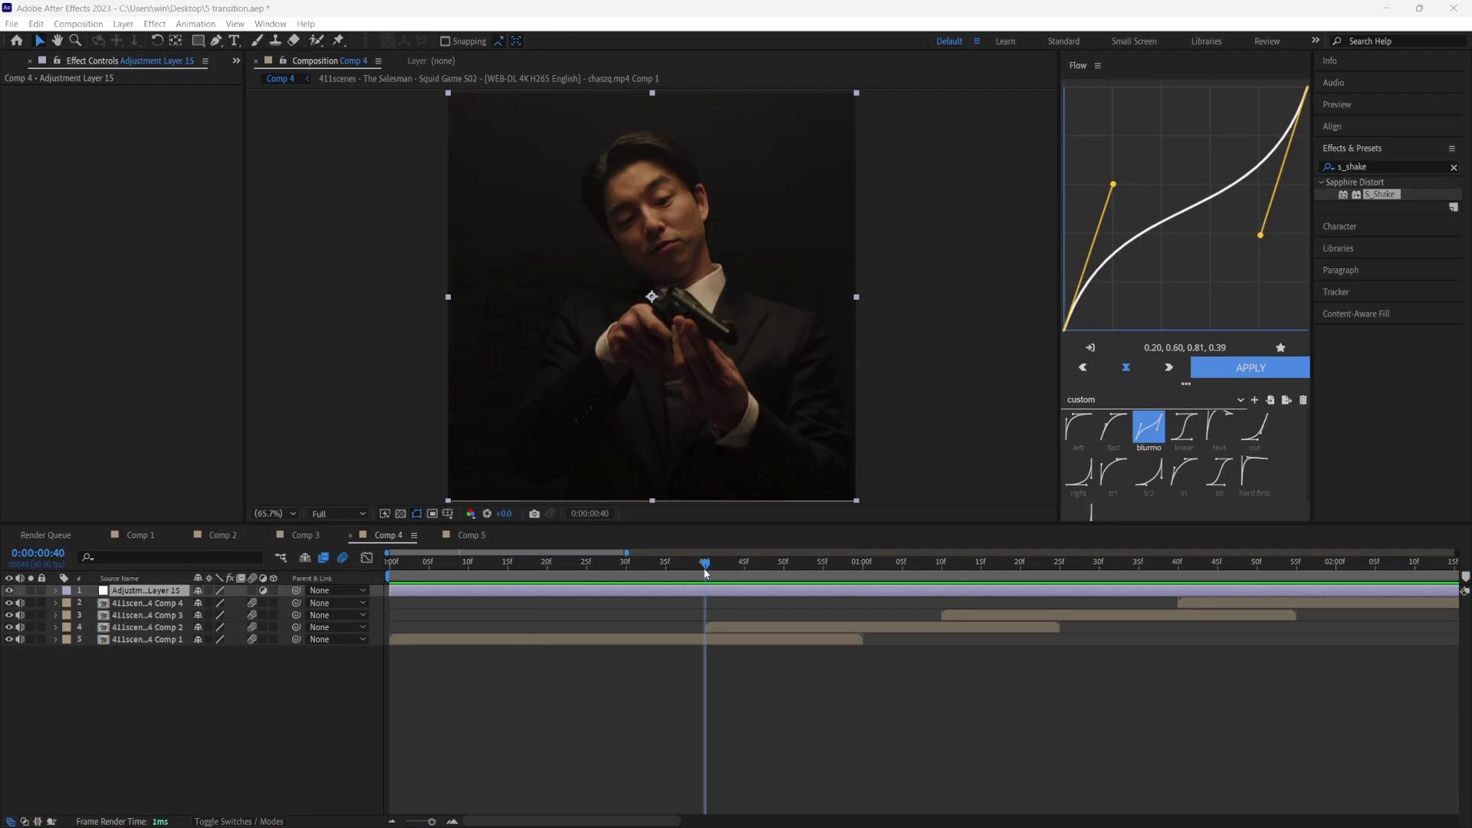
Split the adjustment layer at 0:00:00:30 and delete the part before it.
drag(705, 563, 626, 564)
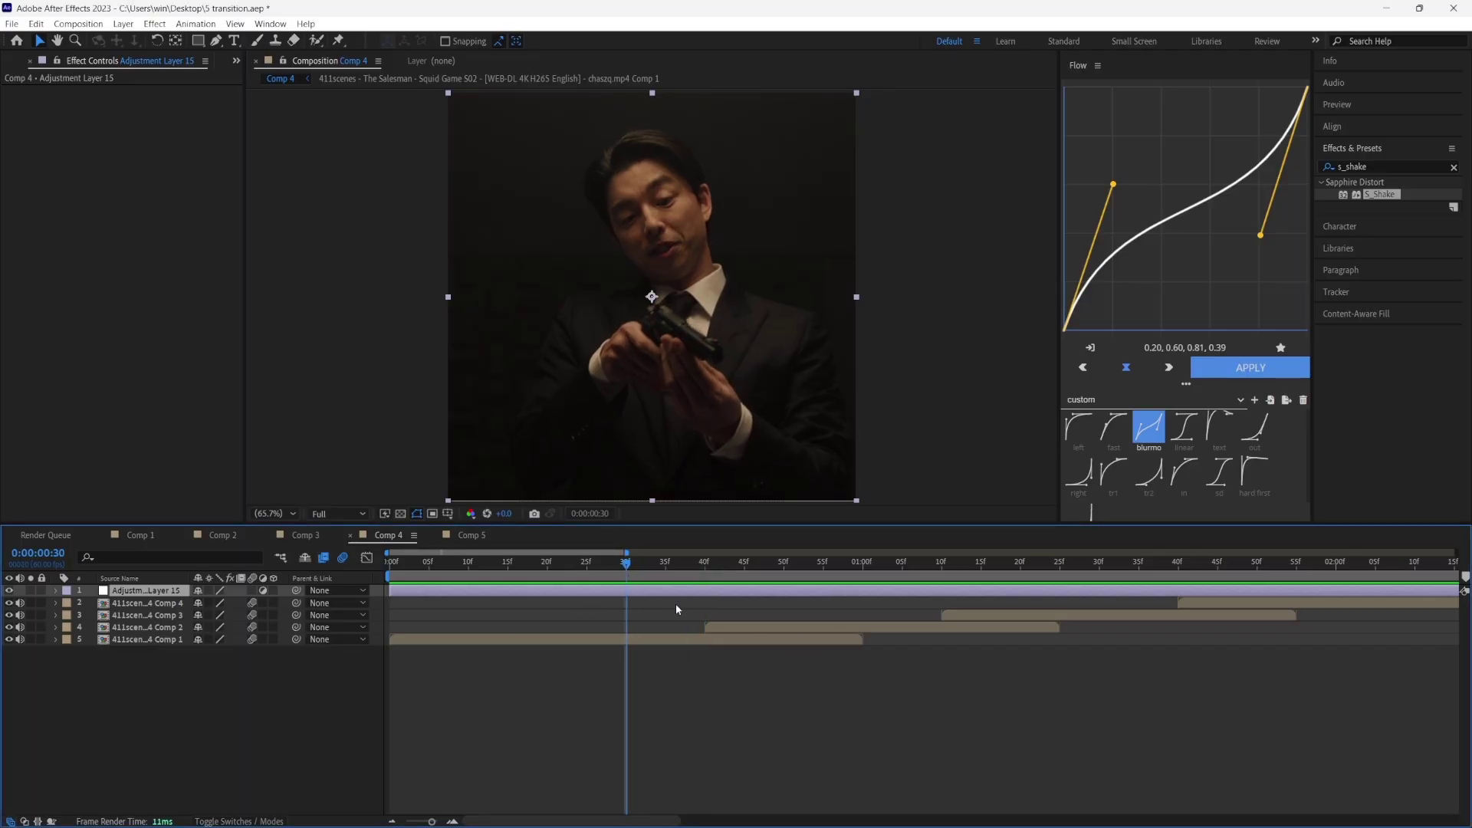
key(ctrl+shift+d)
click(617, 604)
key(Delete)
key(minus)
key(minus)
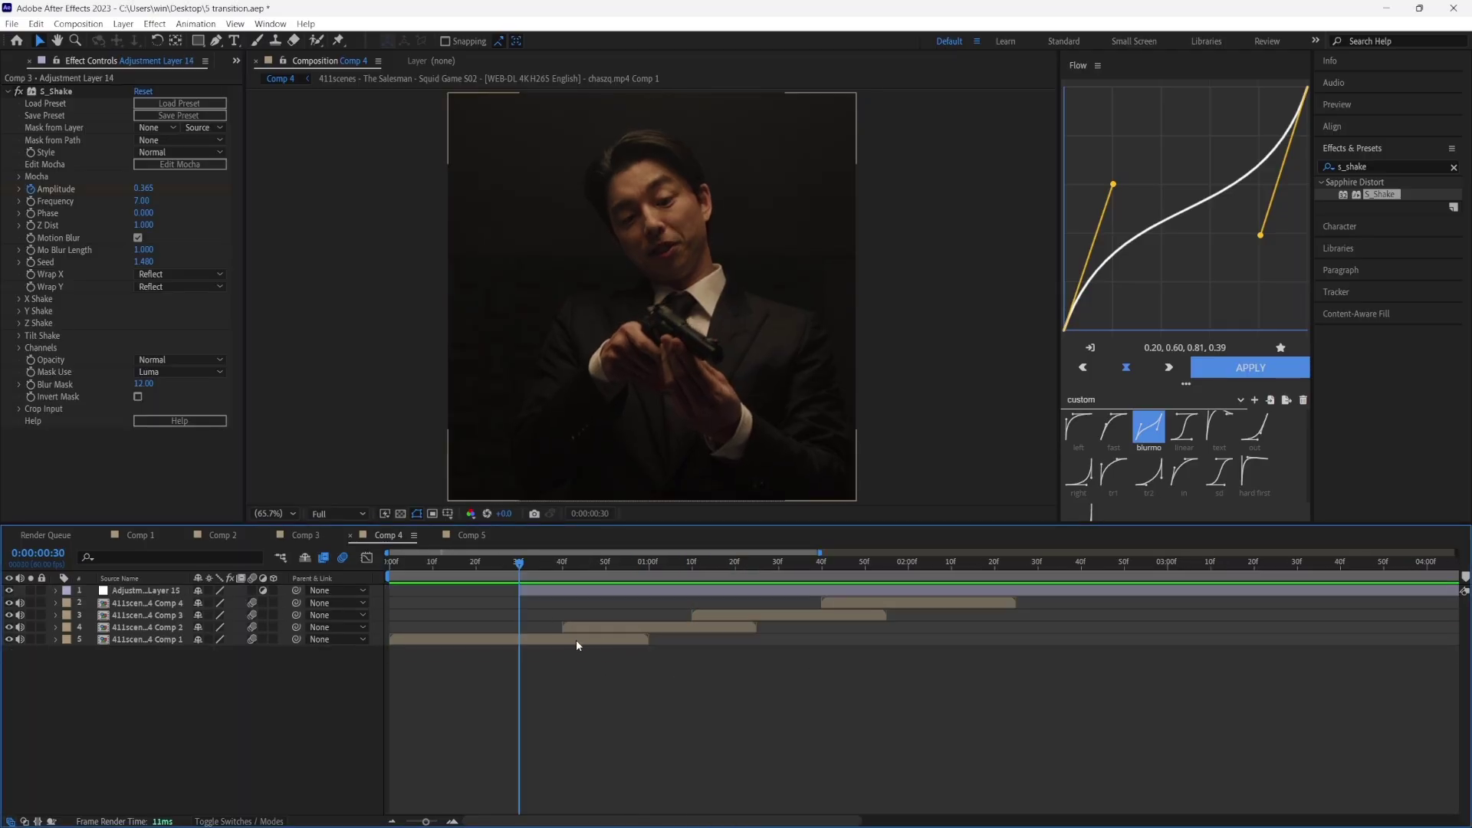
Split the adjustment layer at 0:00:02:25, where the last clip ends, and delete the remainder.
drag(728, 564, 733, 564)
click(745, 591)
key(ctrl+shift+d)
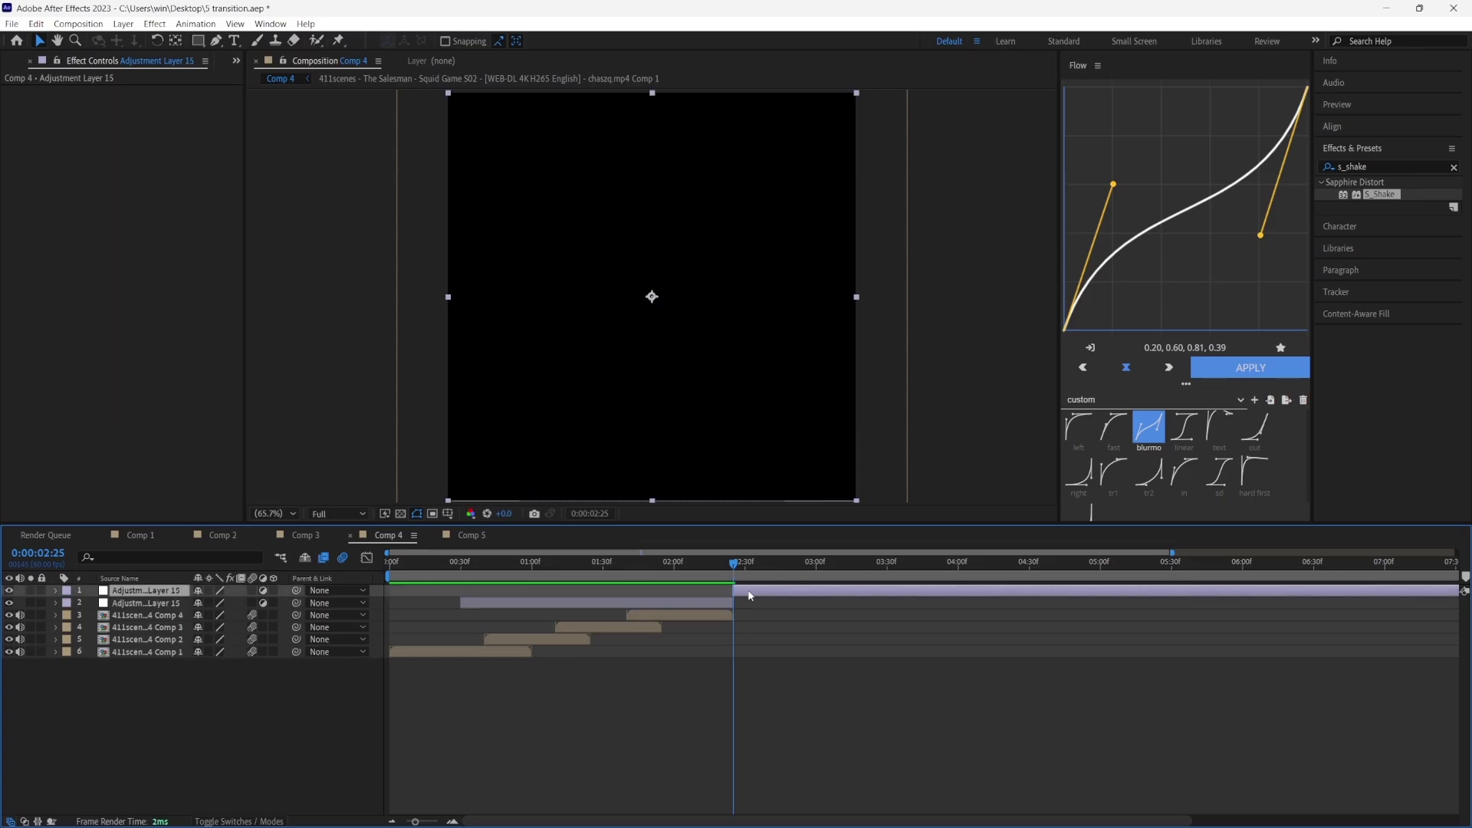
key(Delete)
Apply BCC Radial Blur to the adjustment layer and place its center on the man's face.
scroll(448, 590, up, 1)
click(486, 566)
click(496, 591)
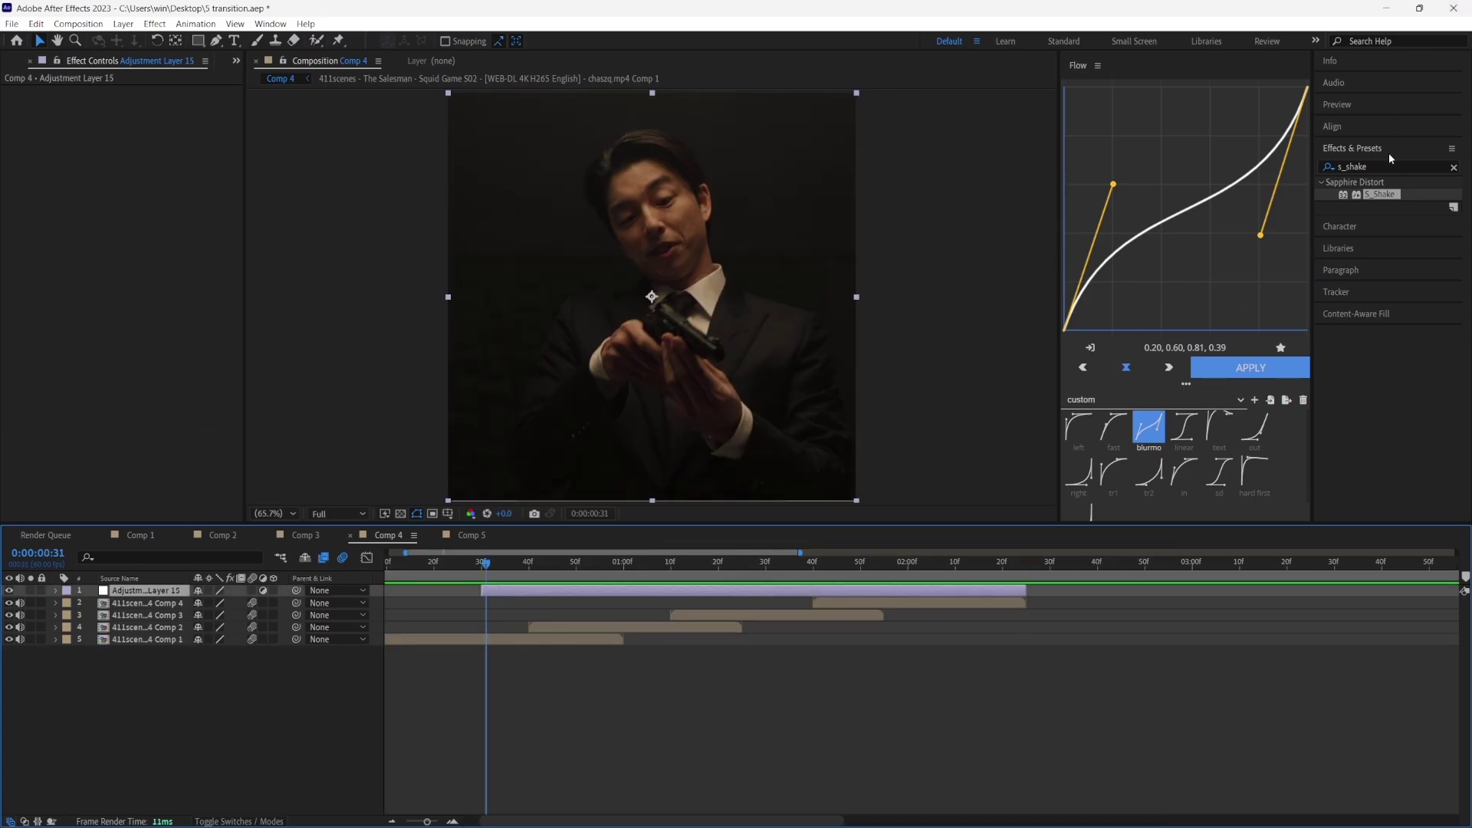
drag(1388, 166, 1112, 166)
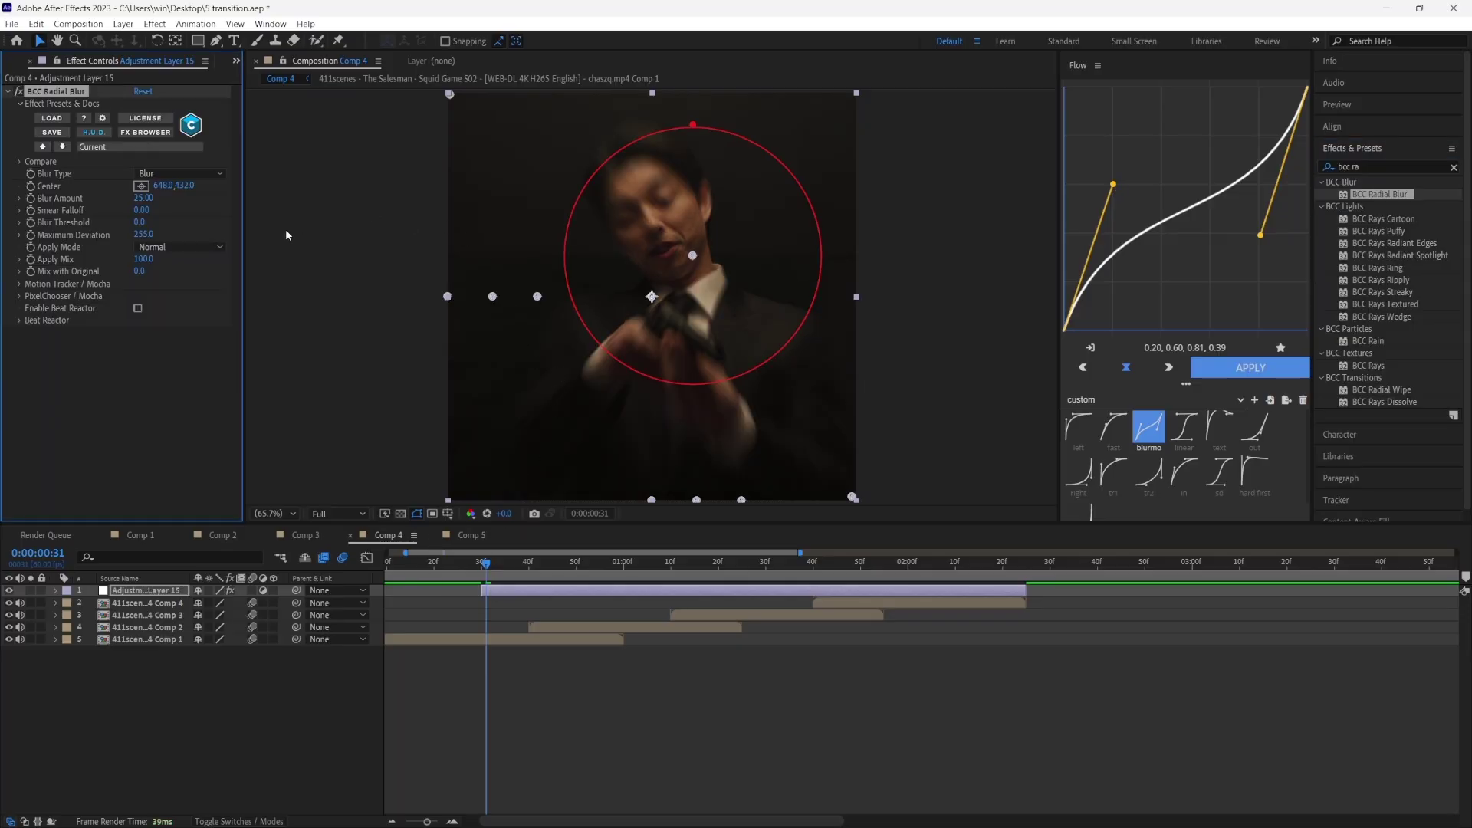
click(141, 187)
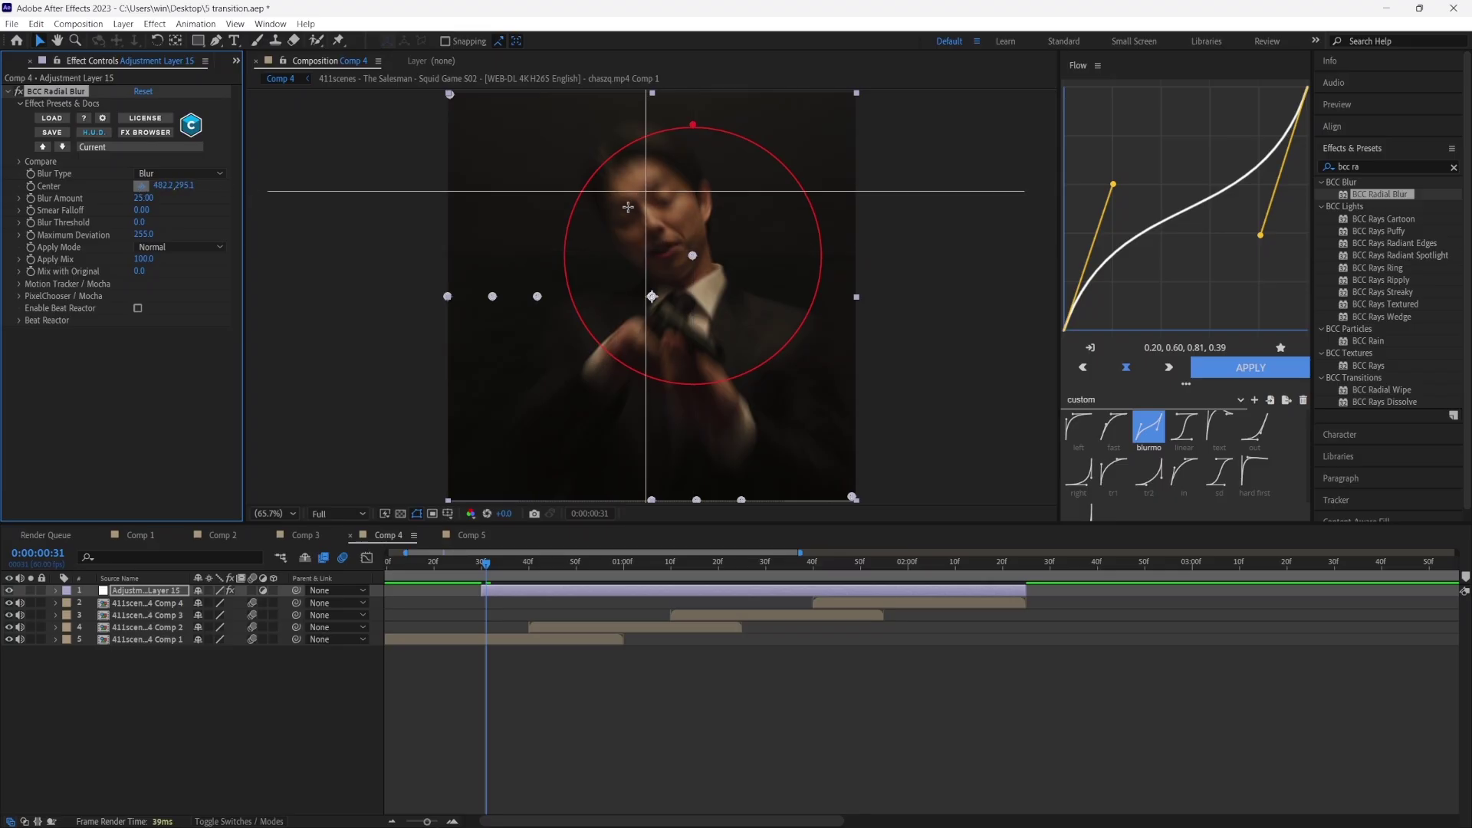
click(652, 214)
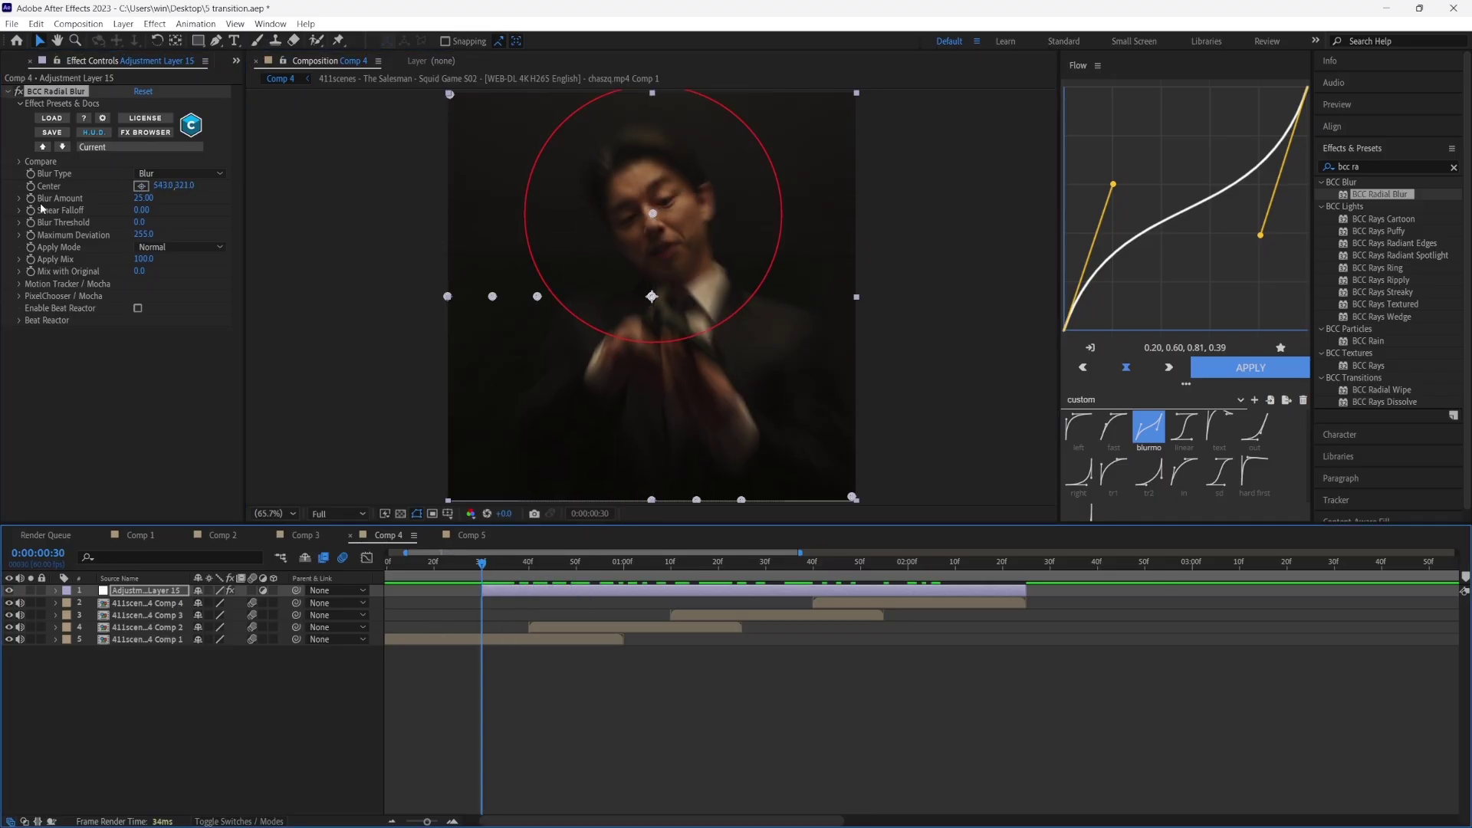
Keyframe the radial blur amount from 0 at 0:00:00:30 to 25 at 0:00:00:40, with eased keyframes.
click(36, 201)
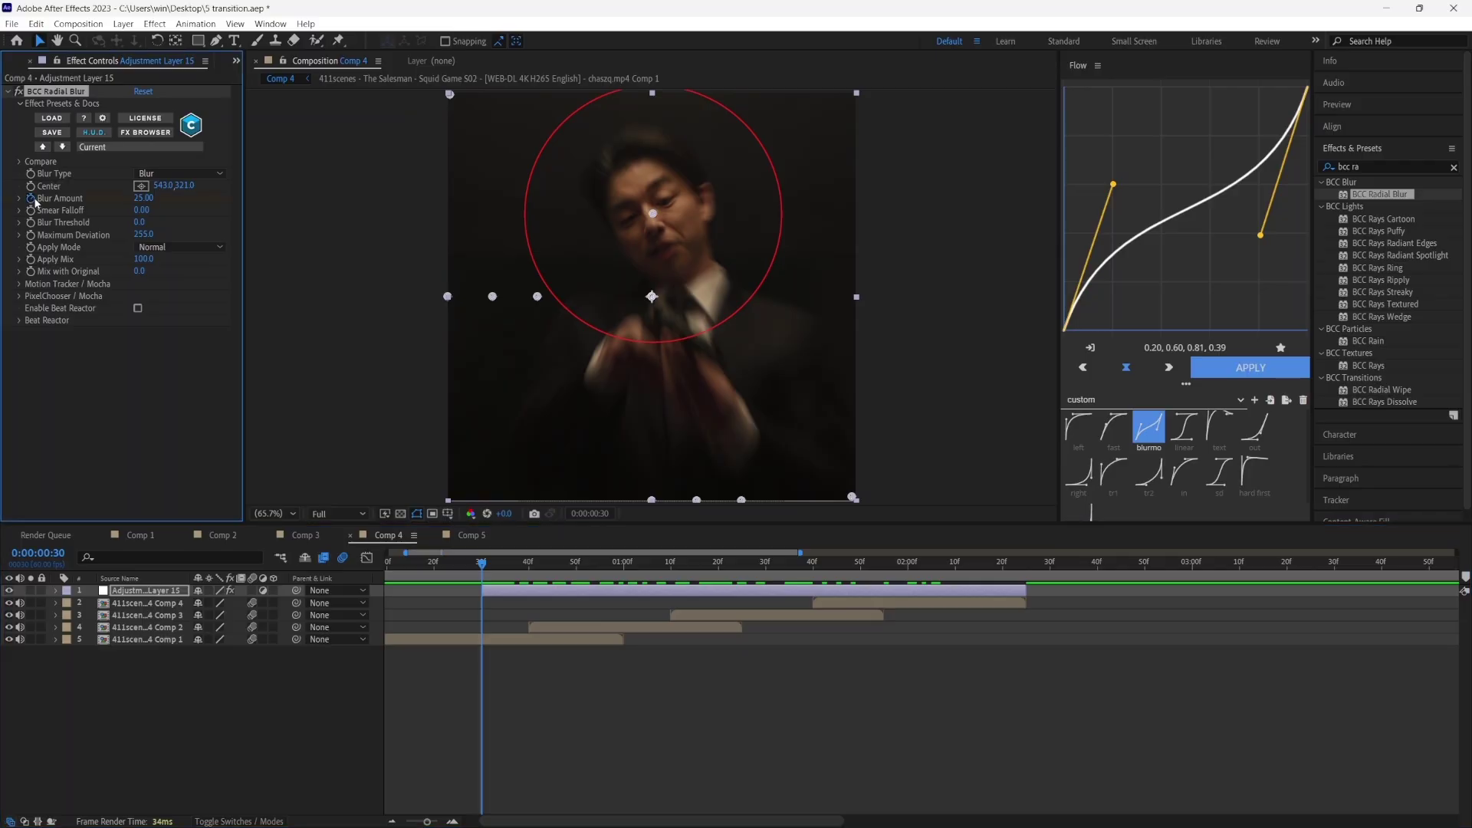
drag(146, 198, 148, 201)
click(149, 201)
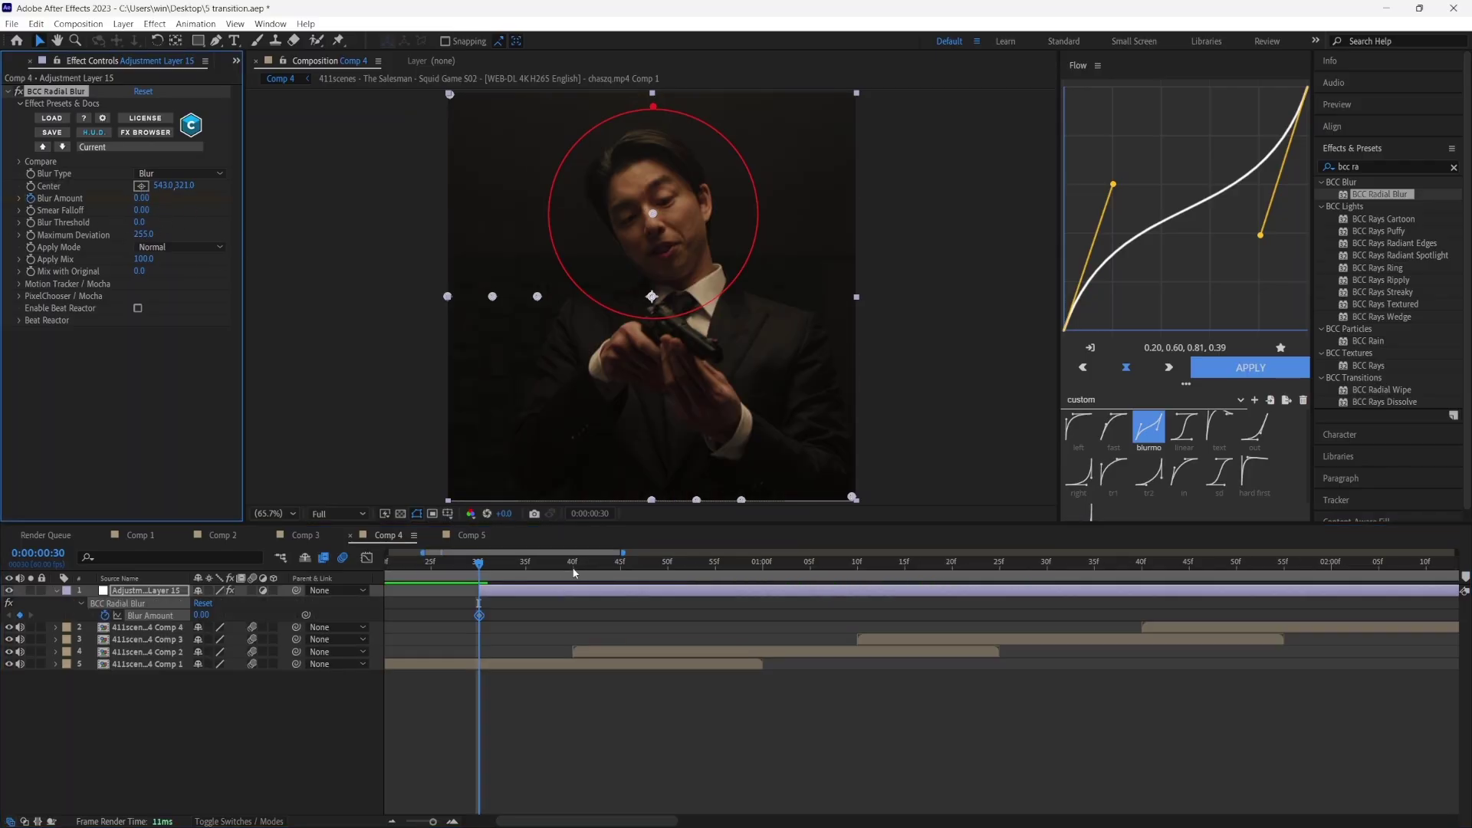
click(573, 565)
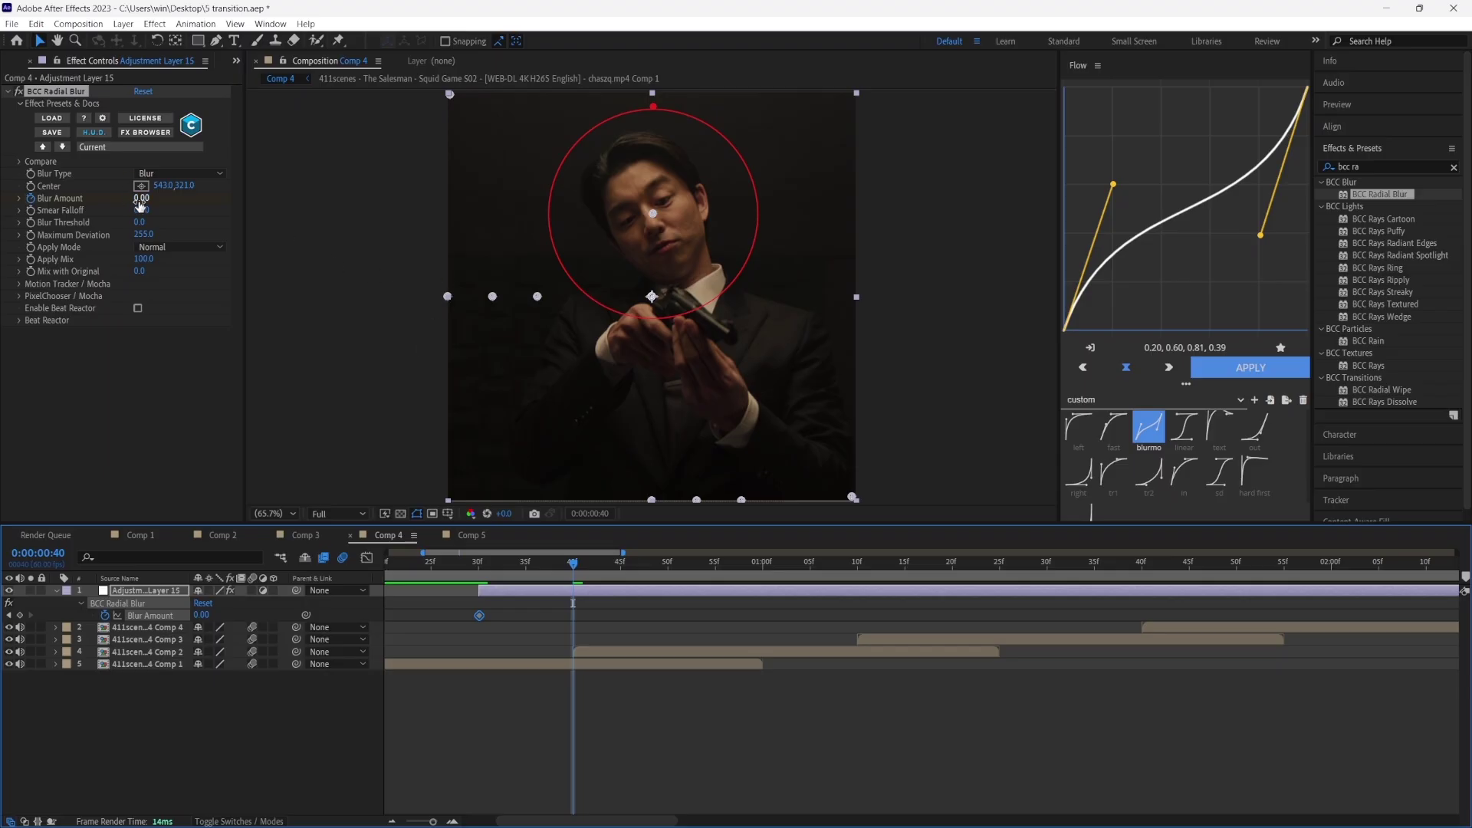
click(141, 199)
click(639, 625)
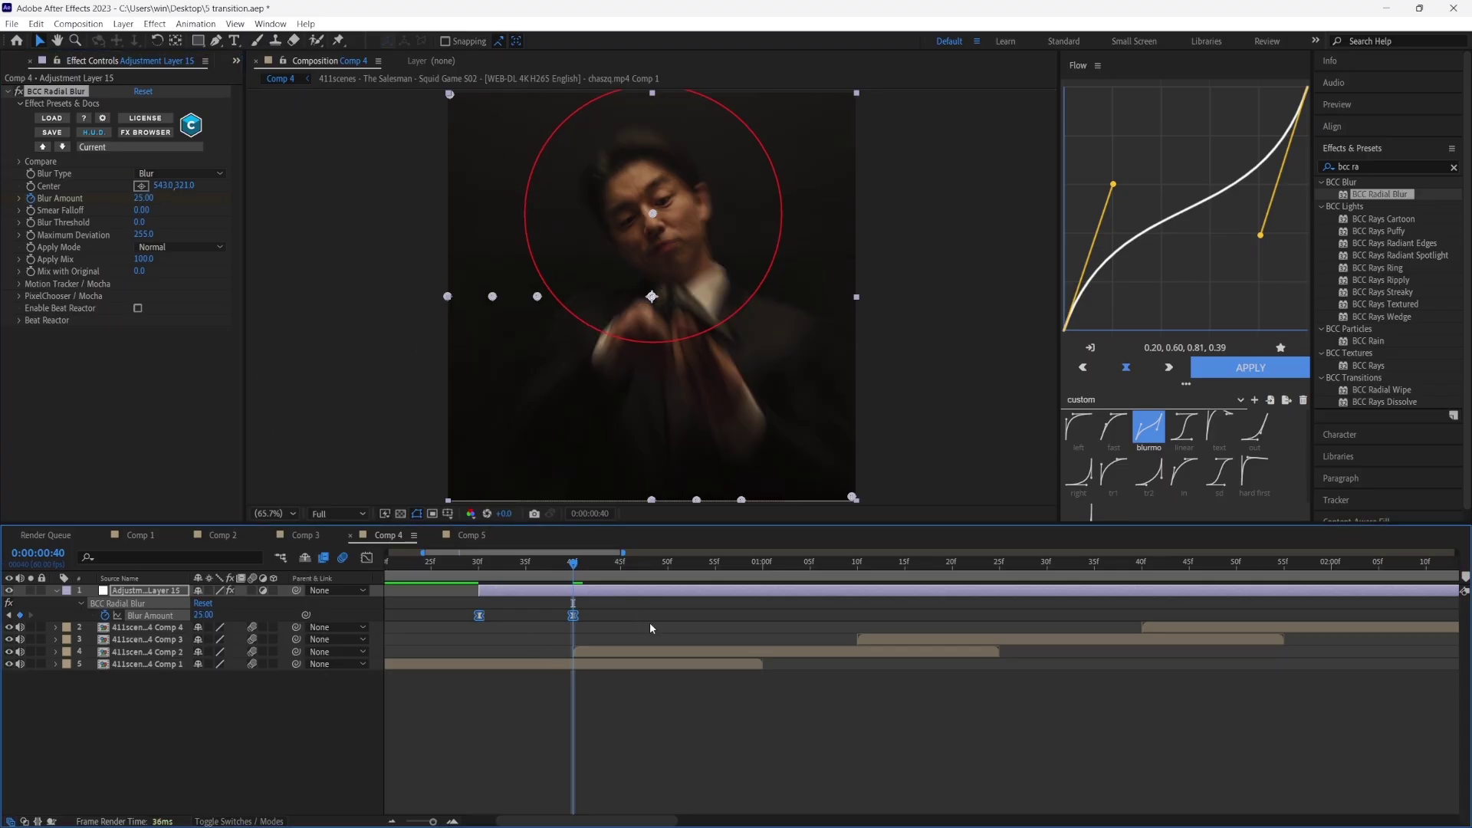
Play back Comp 4 to review the radial blur transition.
click(658, 622)
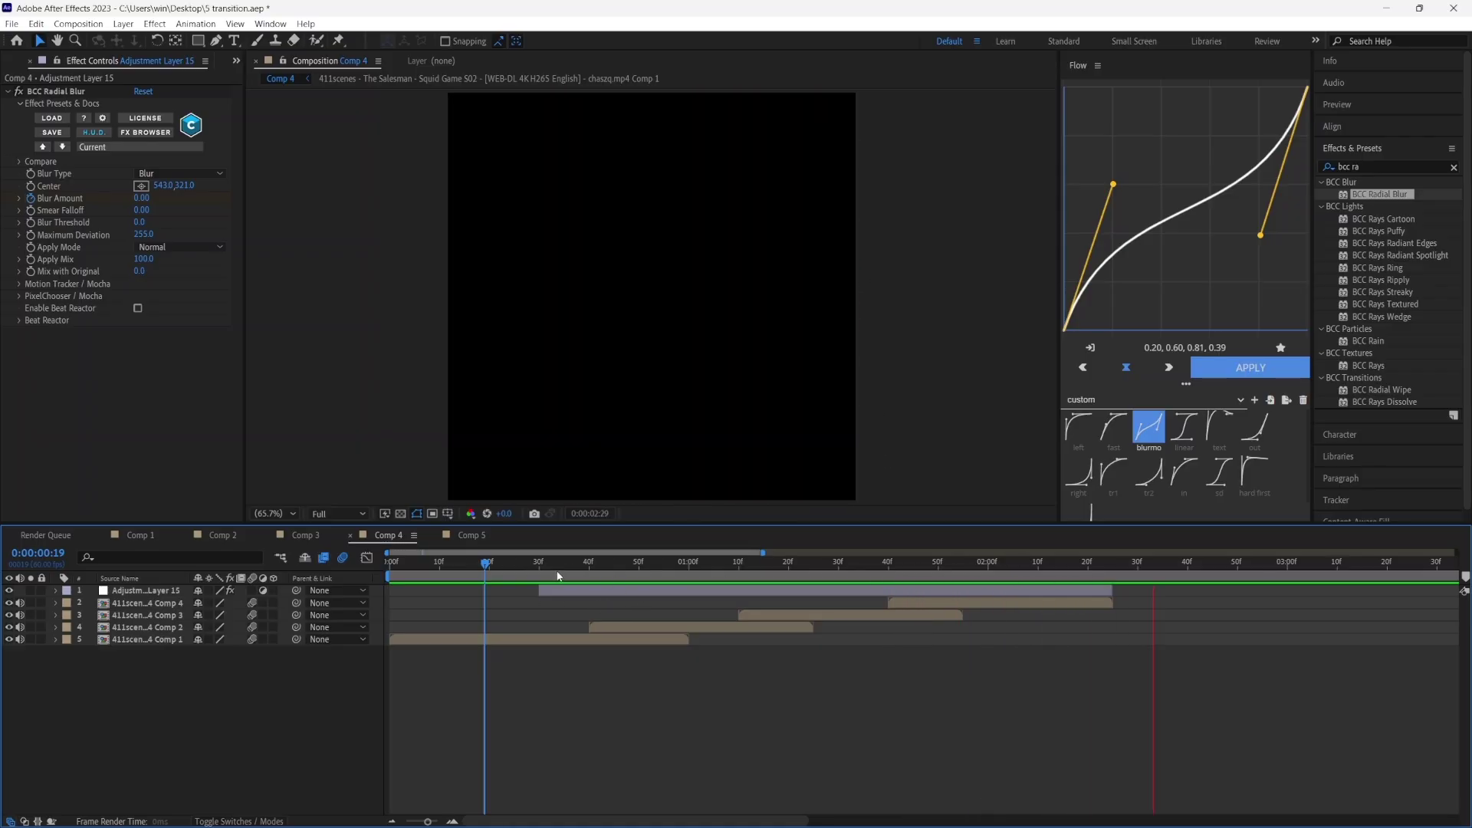
drag(492, 576, 515, 580)
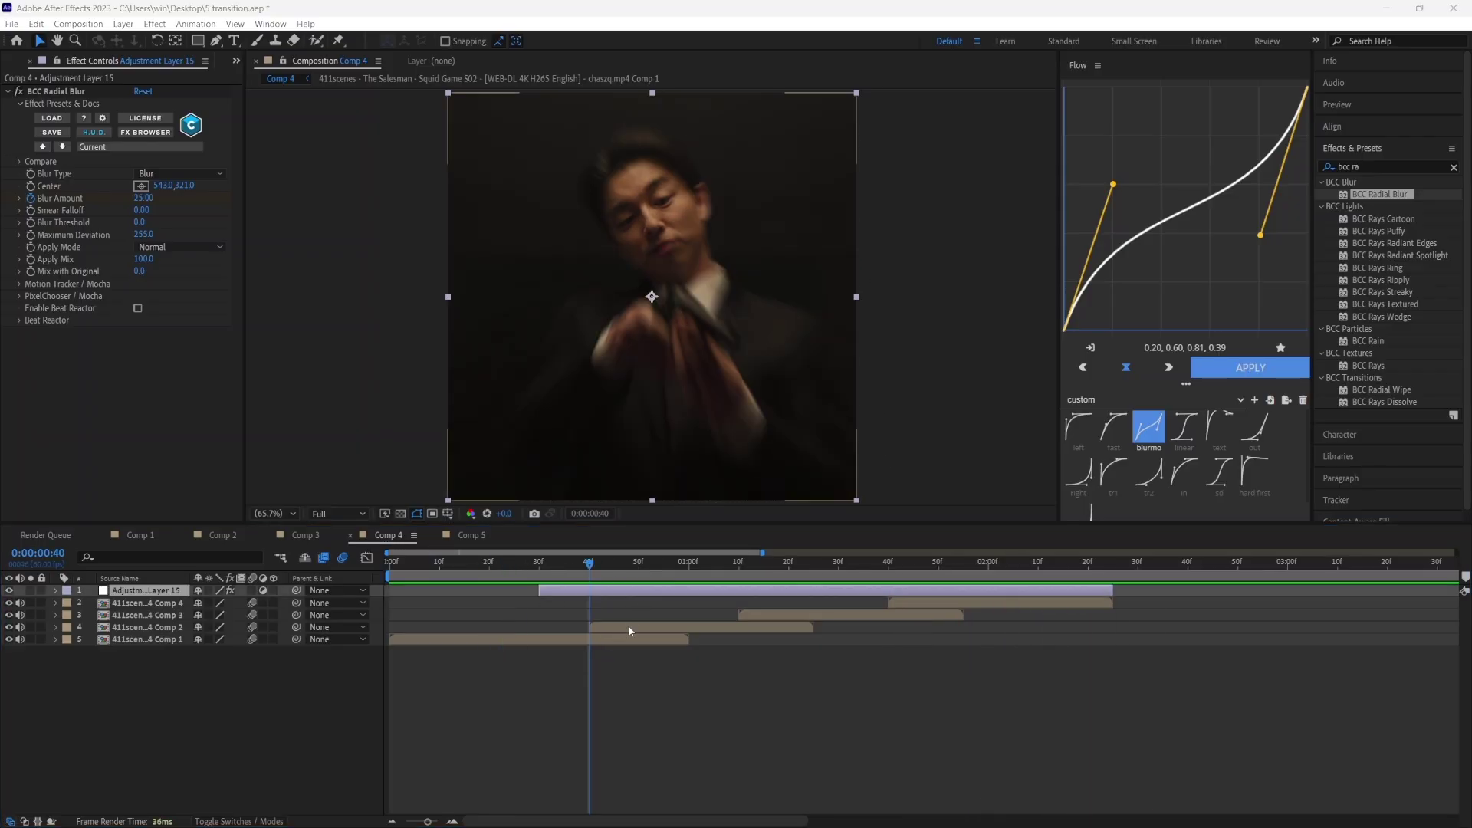
scroll(630, 613, up, 1)
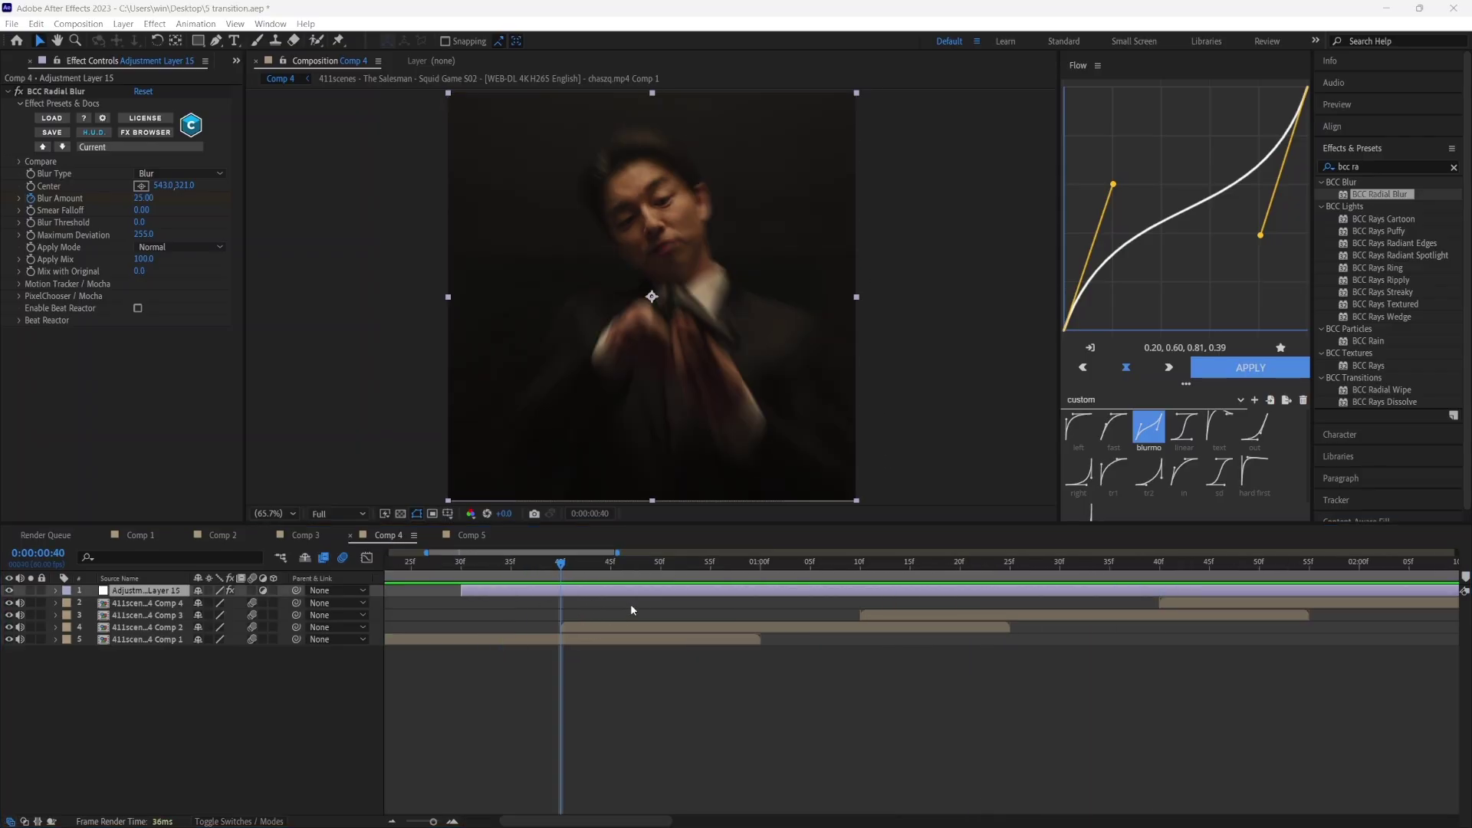
Add a second adjustment layer that starts at 0:00:00:50 and cut it off at 0:00:02:25, where the last clip ends.
click(661, 570)
click(714, 693)
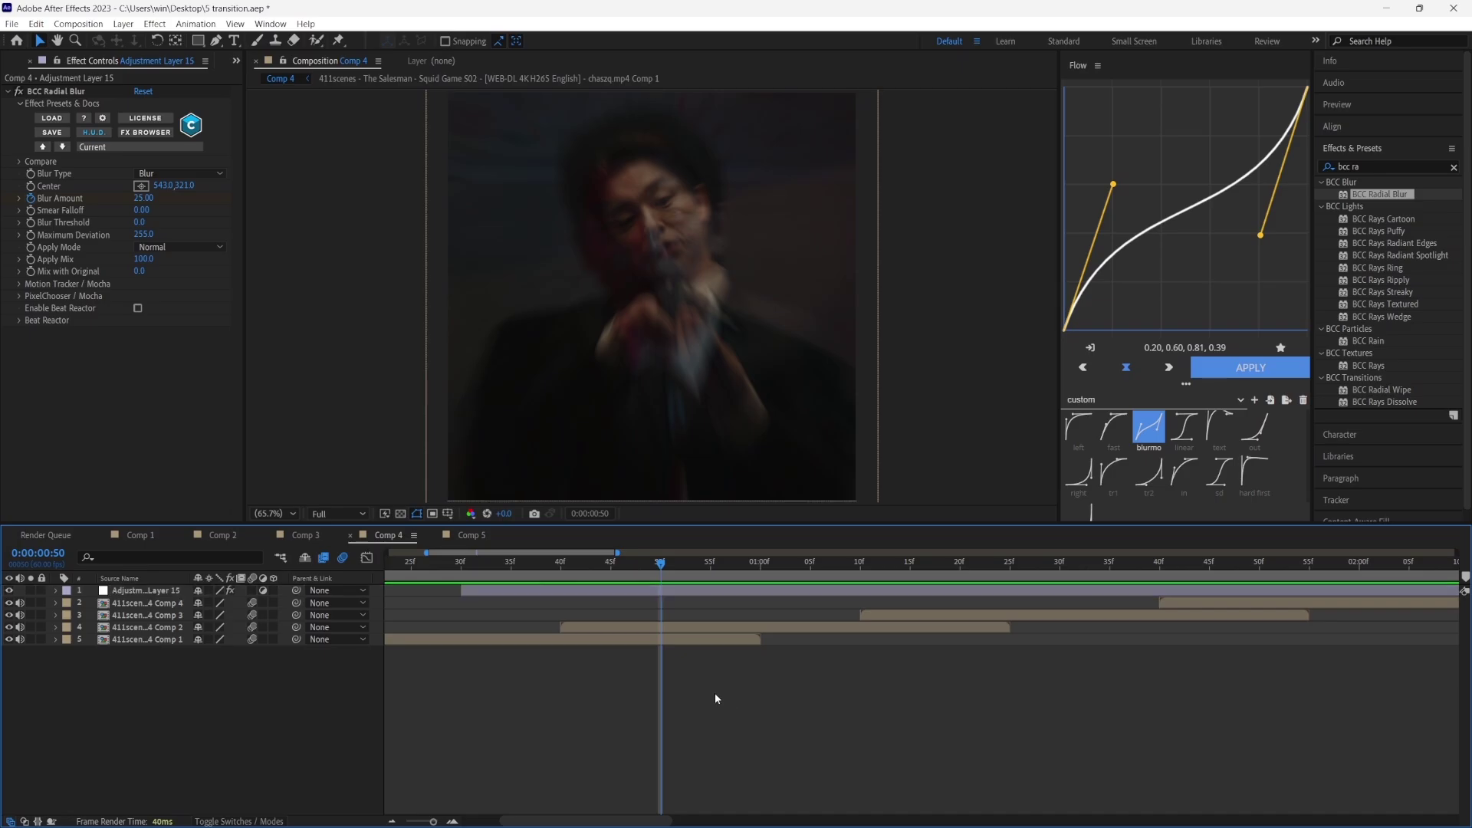
click(561, 565)
click(659, 565)
click(658, 590)
click(123, 23)
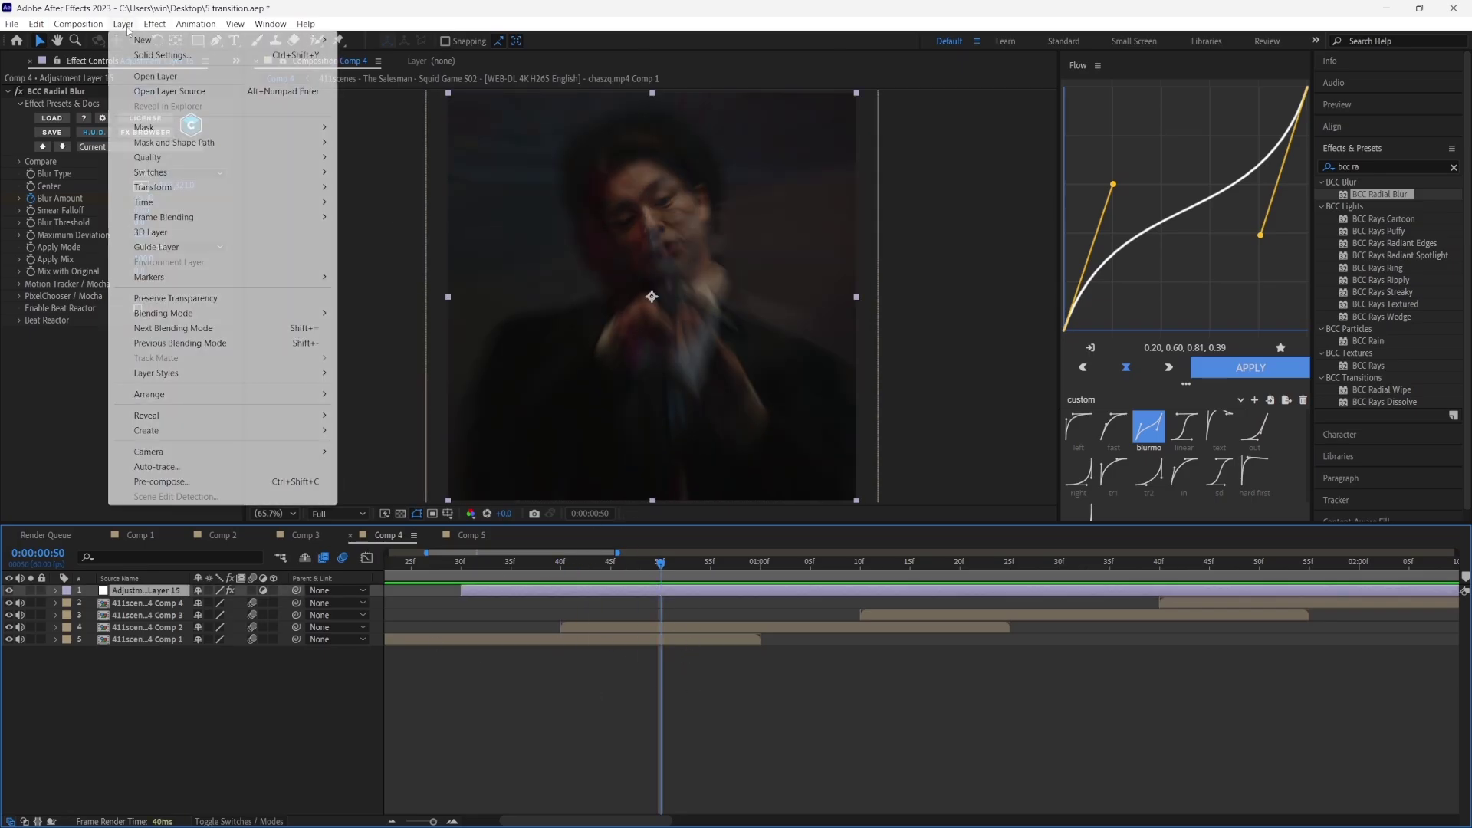
key(ctrl+alt+y)
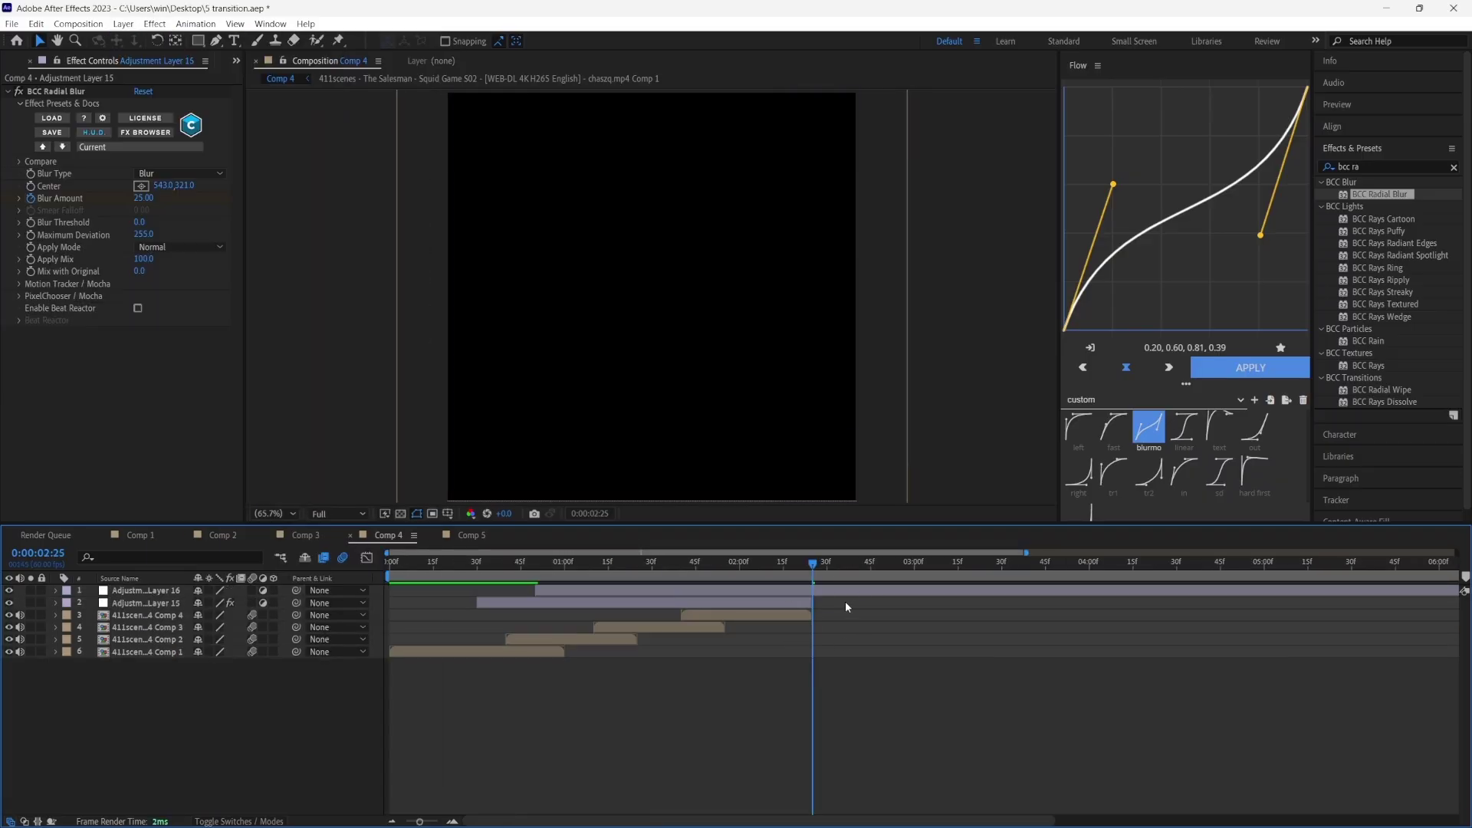
key(ctrl+shift+d)
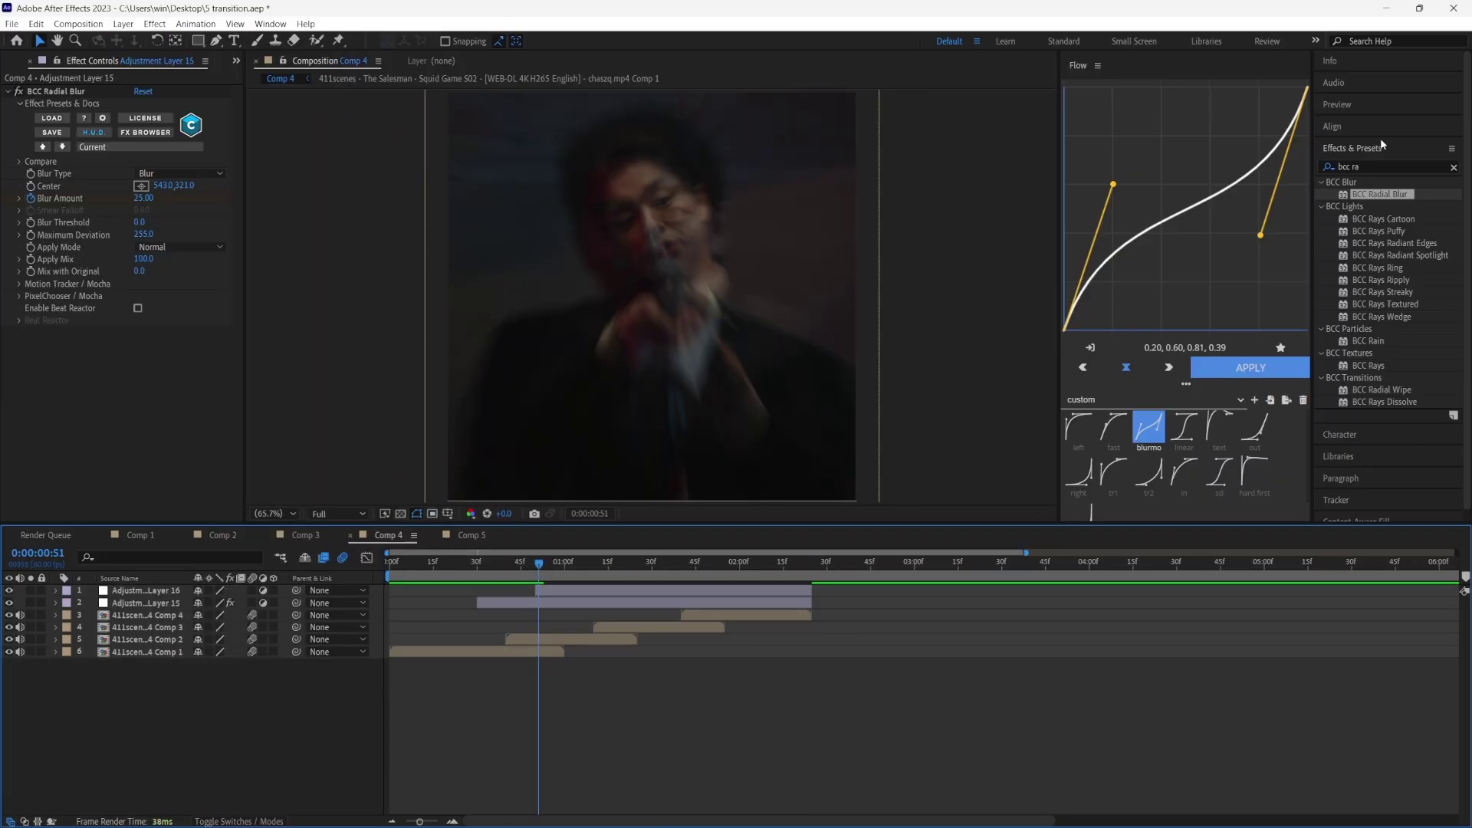
Find the Glitchify effect by searching for glitch and apply it to the new adjustment layer.
click(1380, 167)
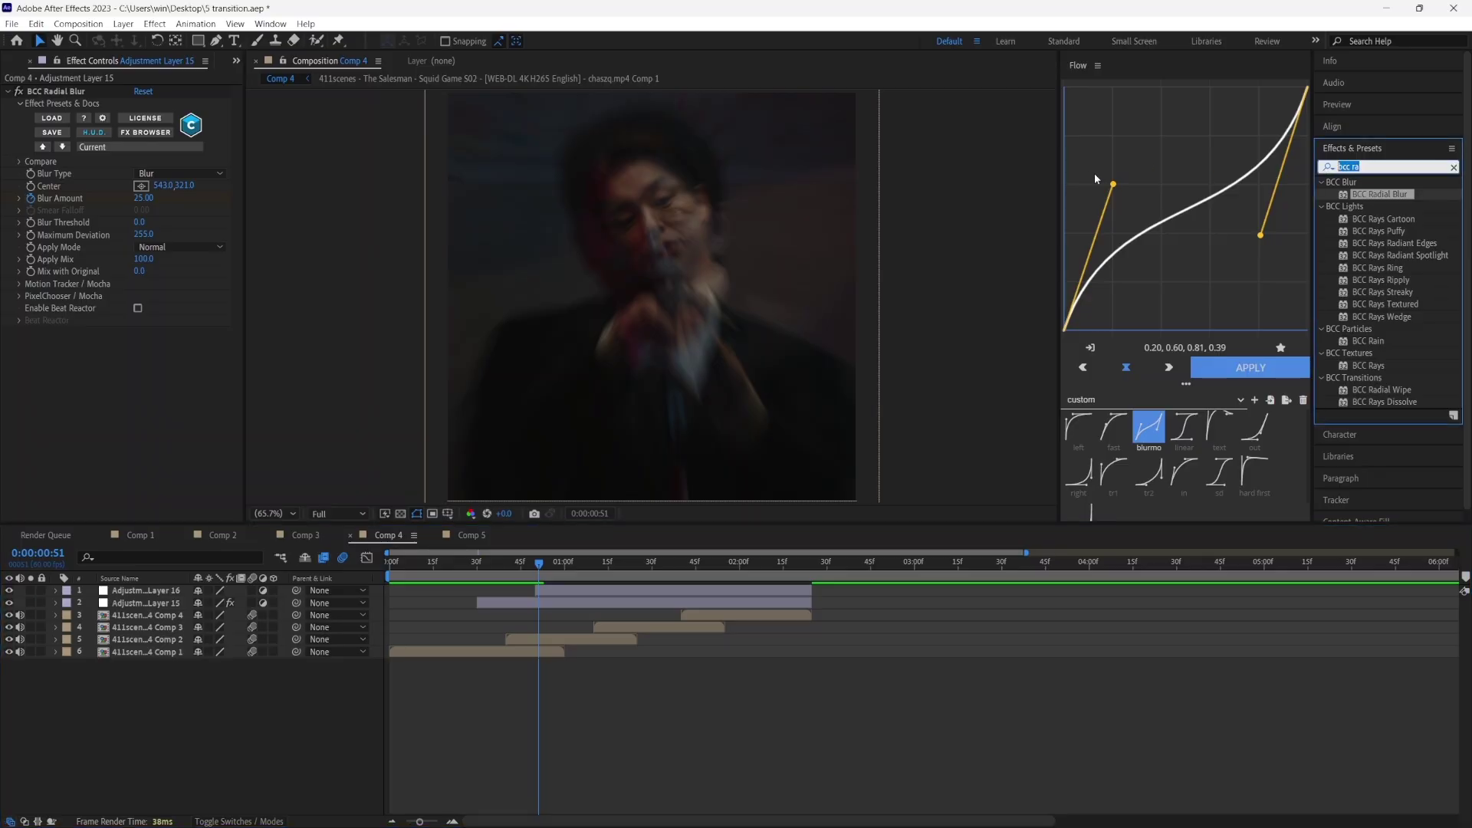
text(glitch)
drag(1367, 342, 628, 593)
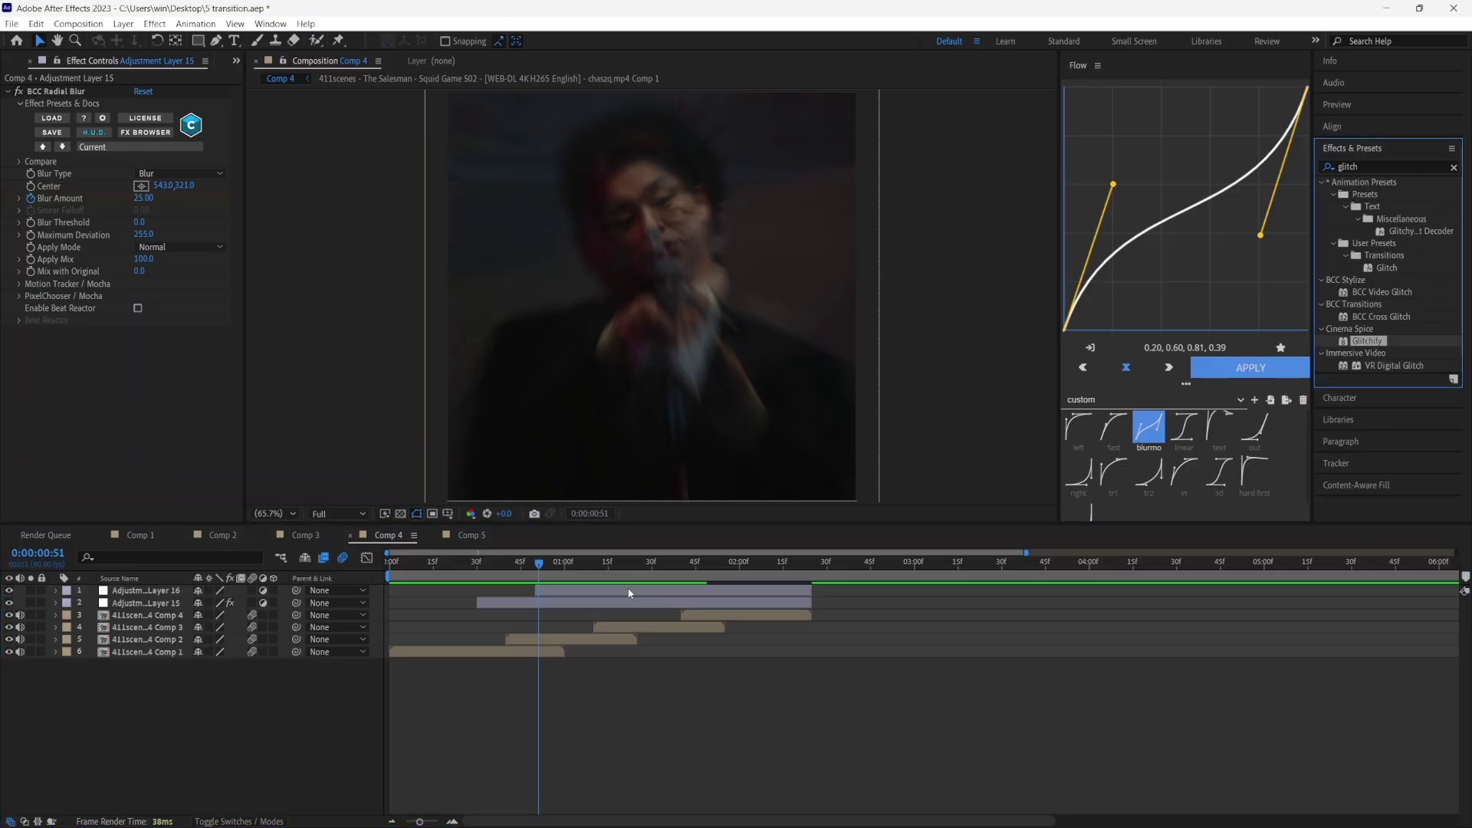
Start keyframing Glitchify Amount at the adjustment layer's in point, 0:00:00:50, with a value of 0.
scroll(732, 675, up, 1)
scroll(710, 652, down, 1)
scroll(426, 567, up, 1)
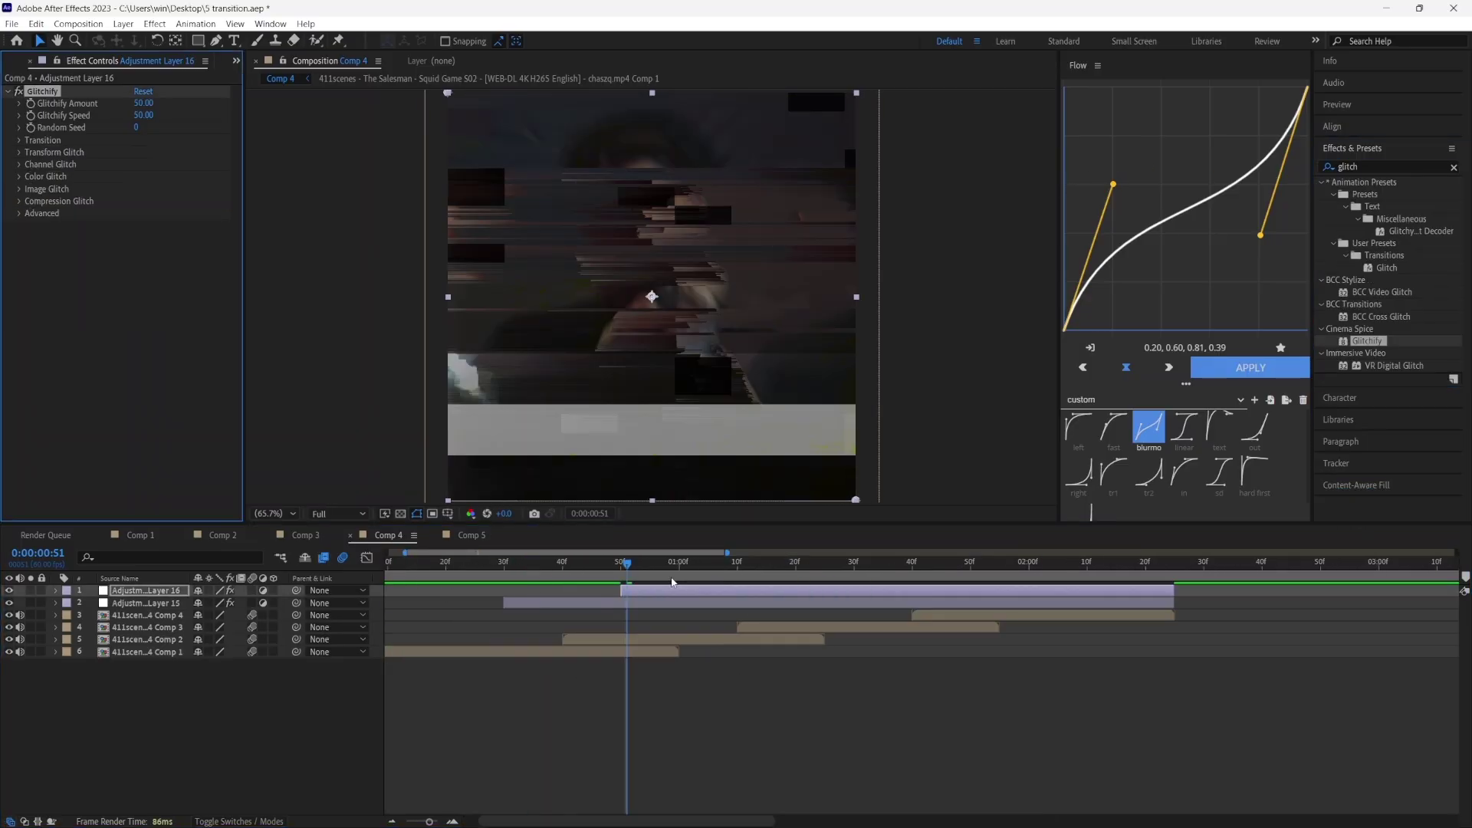
key(i)
click(31, 105)
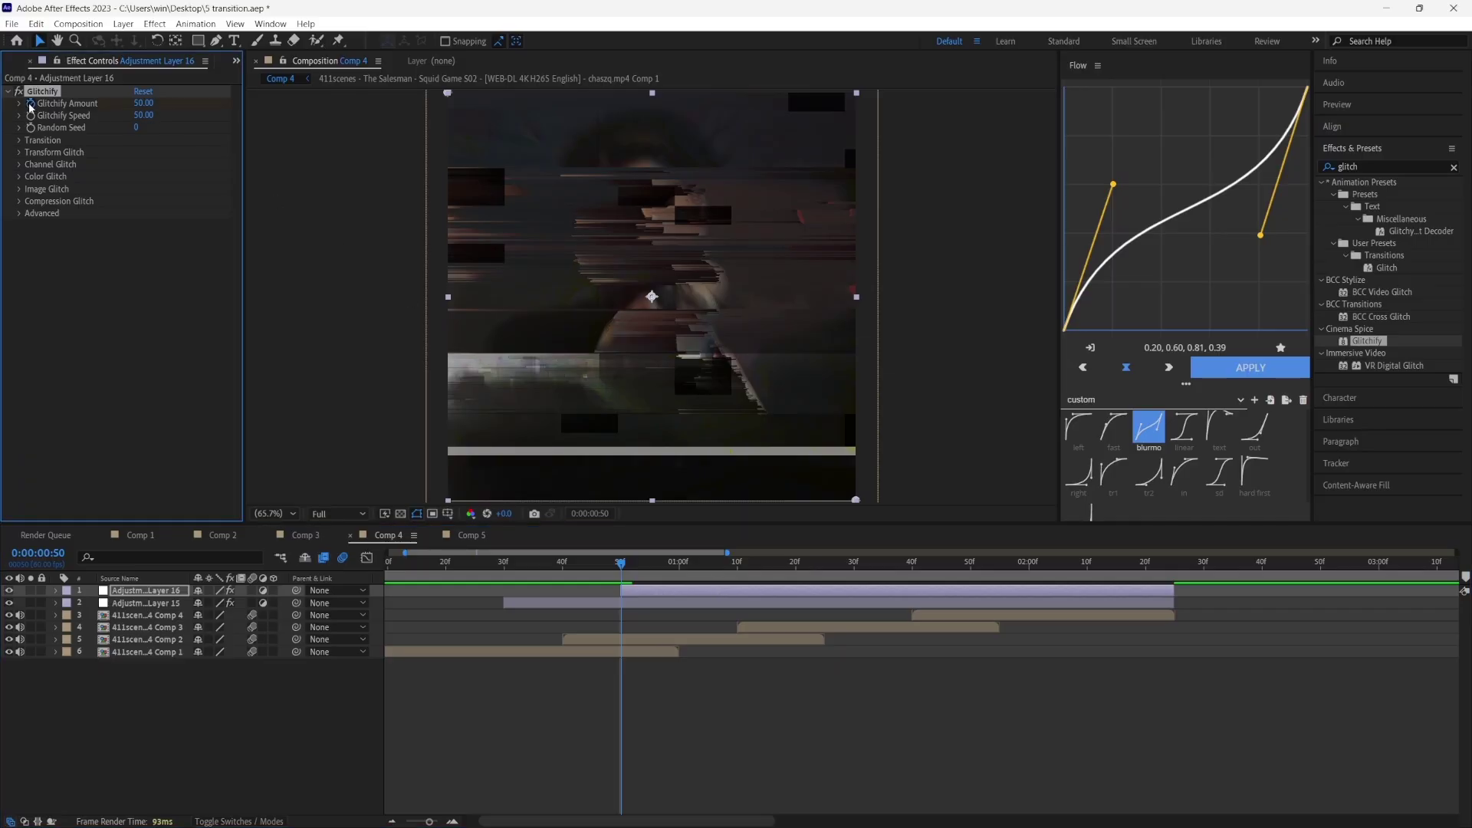
drag(147, 105, 98, 107)
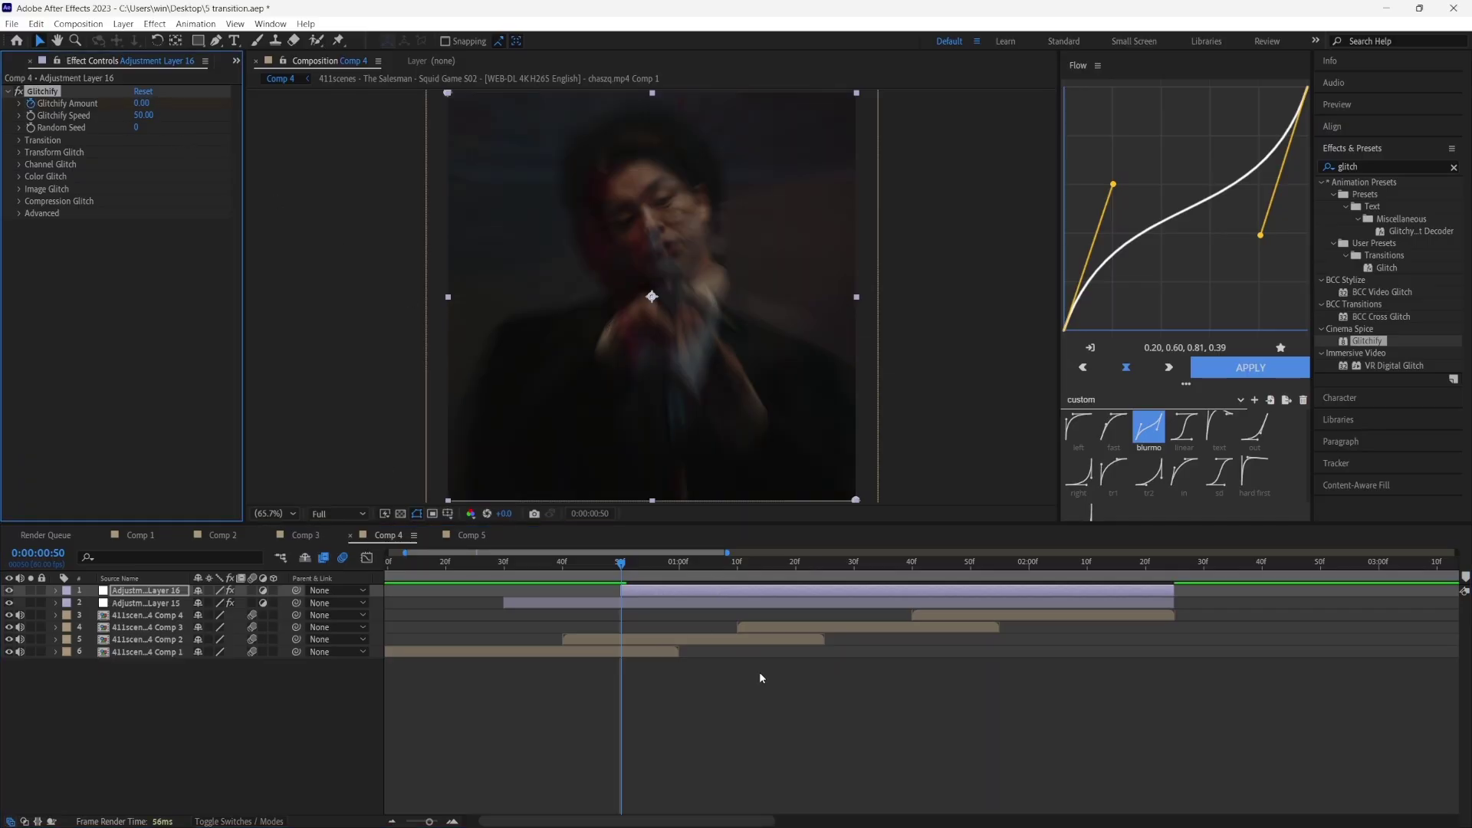
Keyframe Glitchify Amount to 50 at 0:00:01:36 and back to 0 at 0:00:02:25.
click(889, 567)
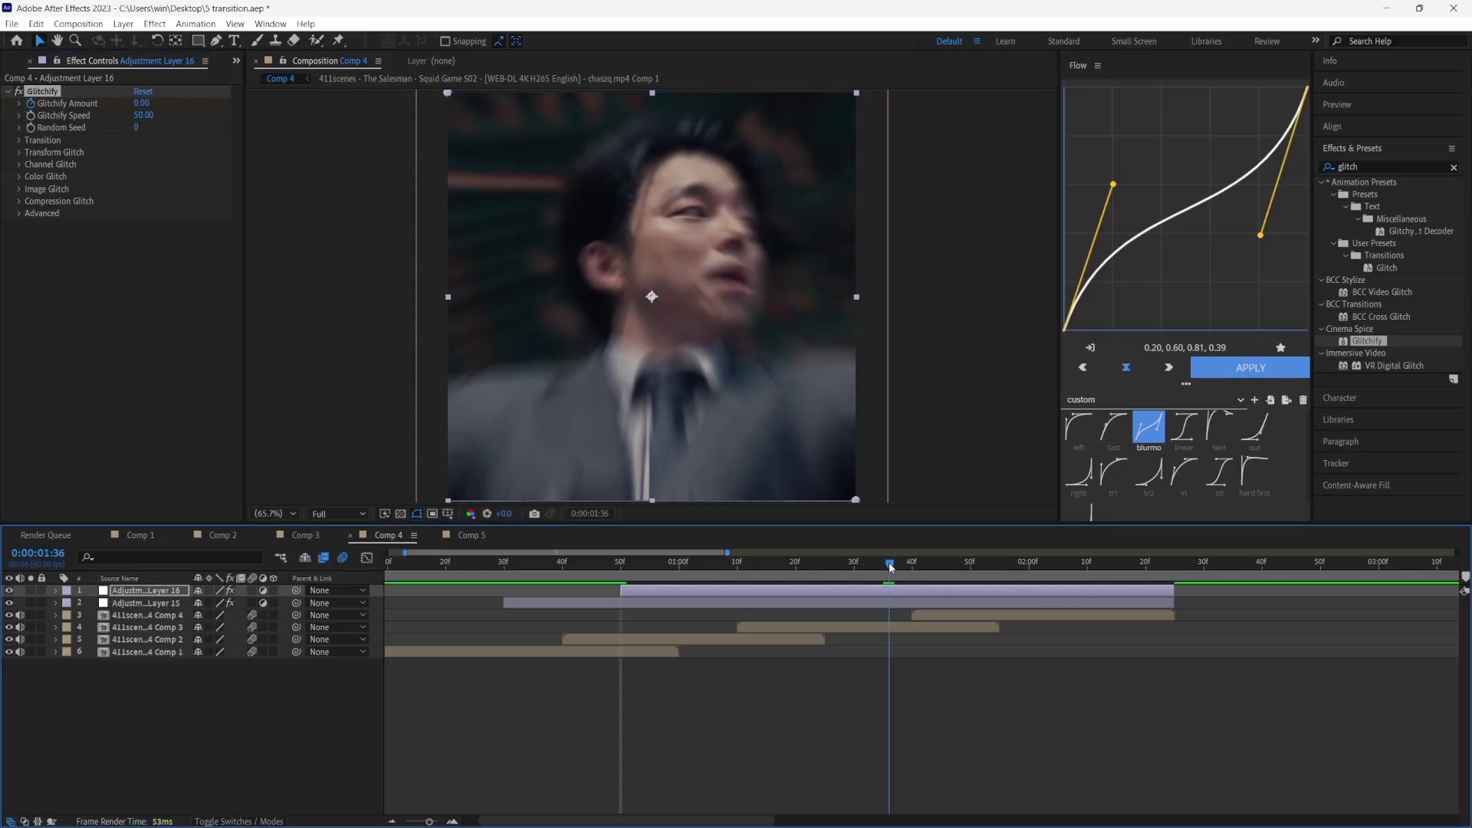
click(141, 103)
text(50)
click(1174, 565)
click(143, 104)
text(0)
key(Return)
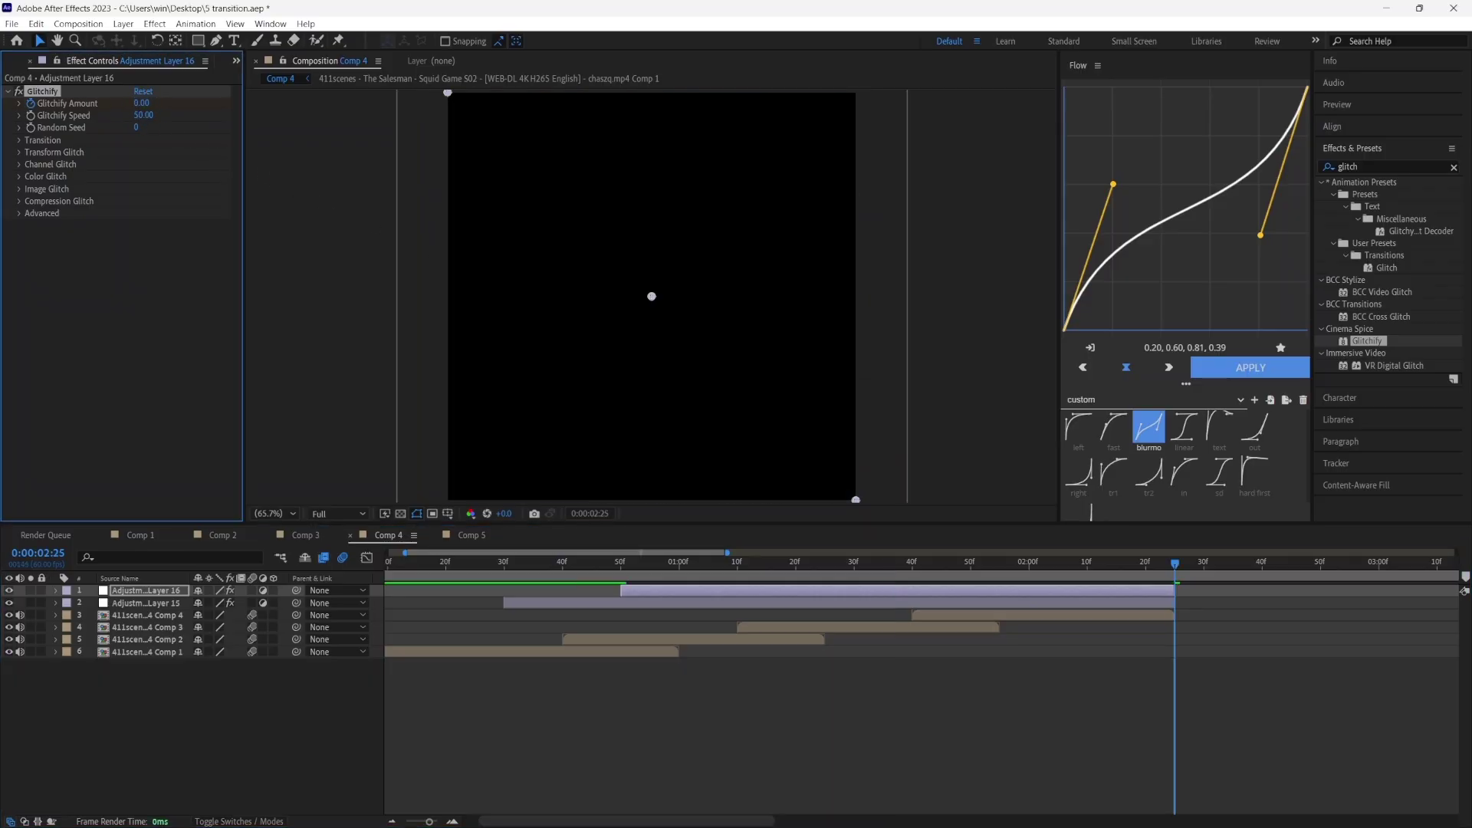
Set Glitchify Speed to 15 and disable the Color Glitch, also checking the Compression Glitch settings.
click(147, 116)
click(19, 164)
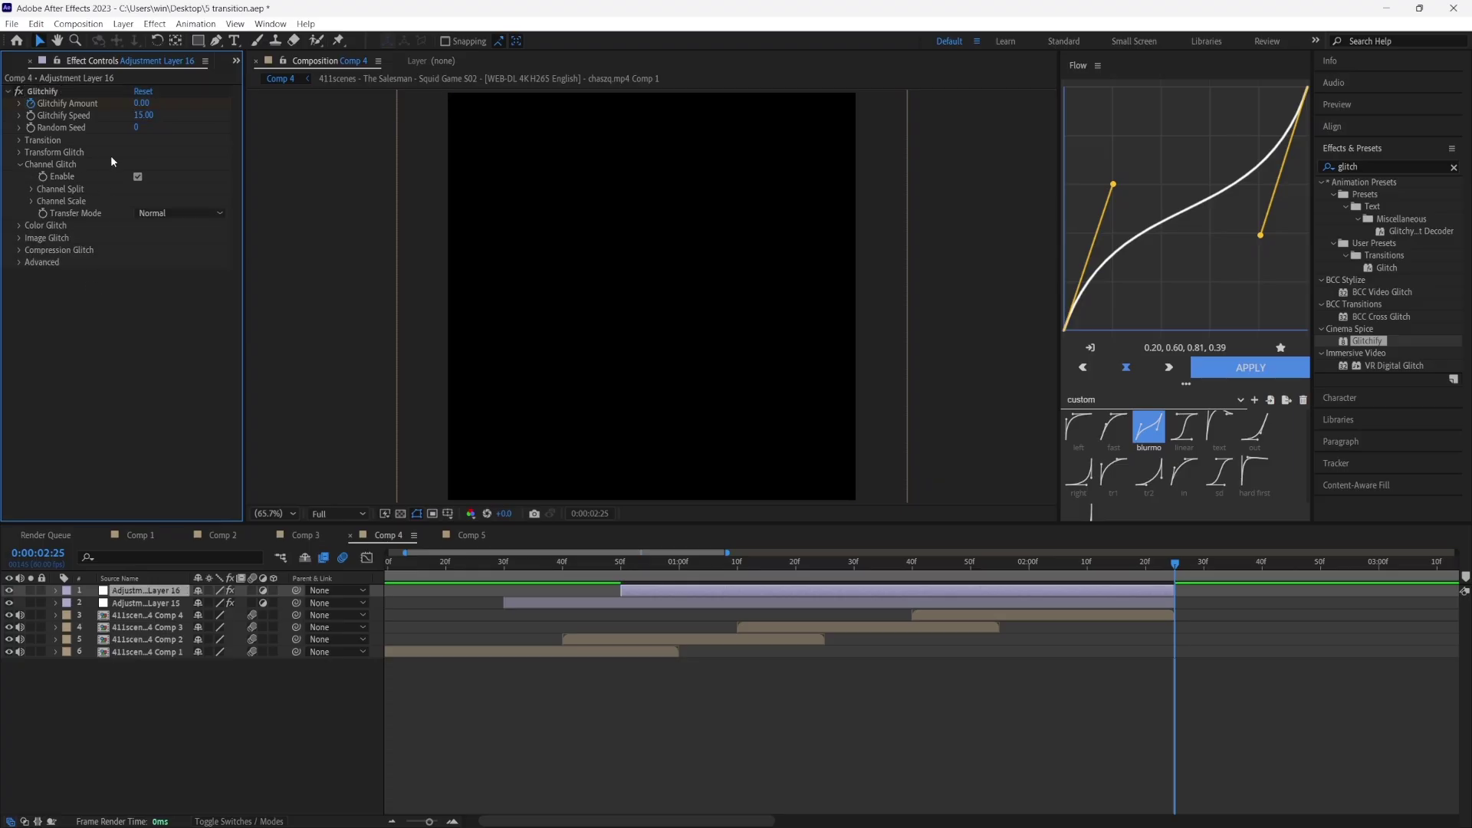
click(20, 164)
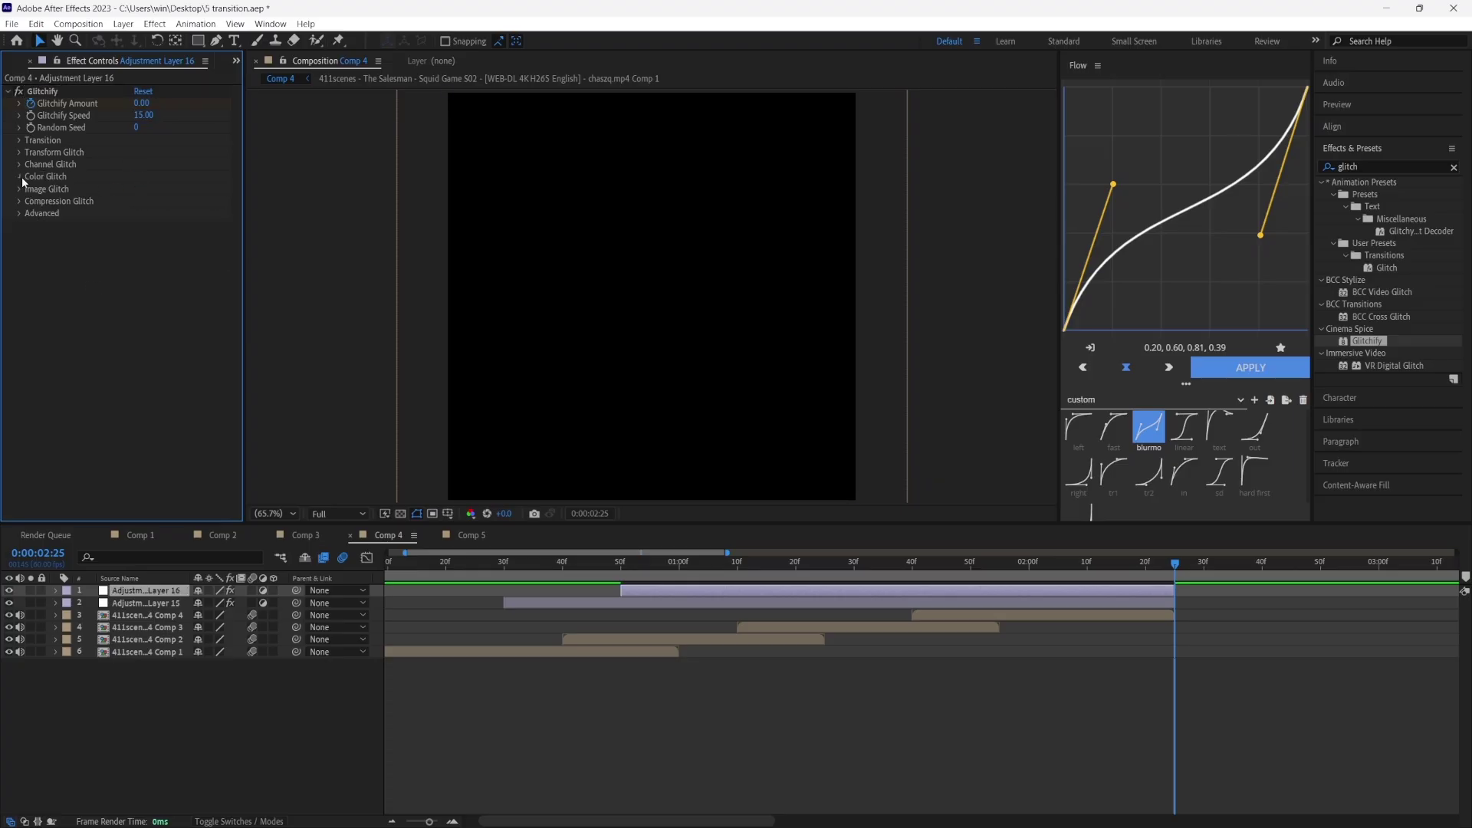
click(21, 177)
click(138, 189)
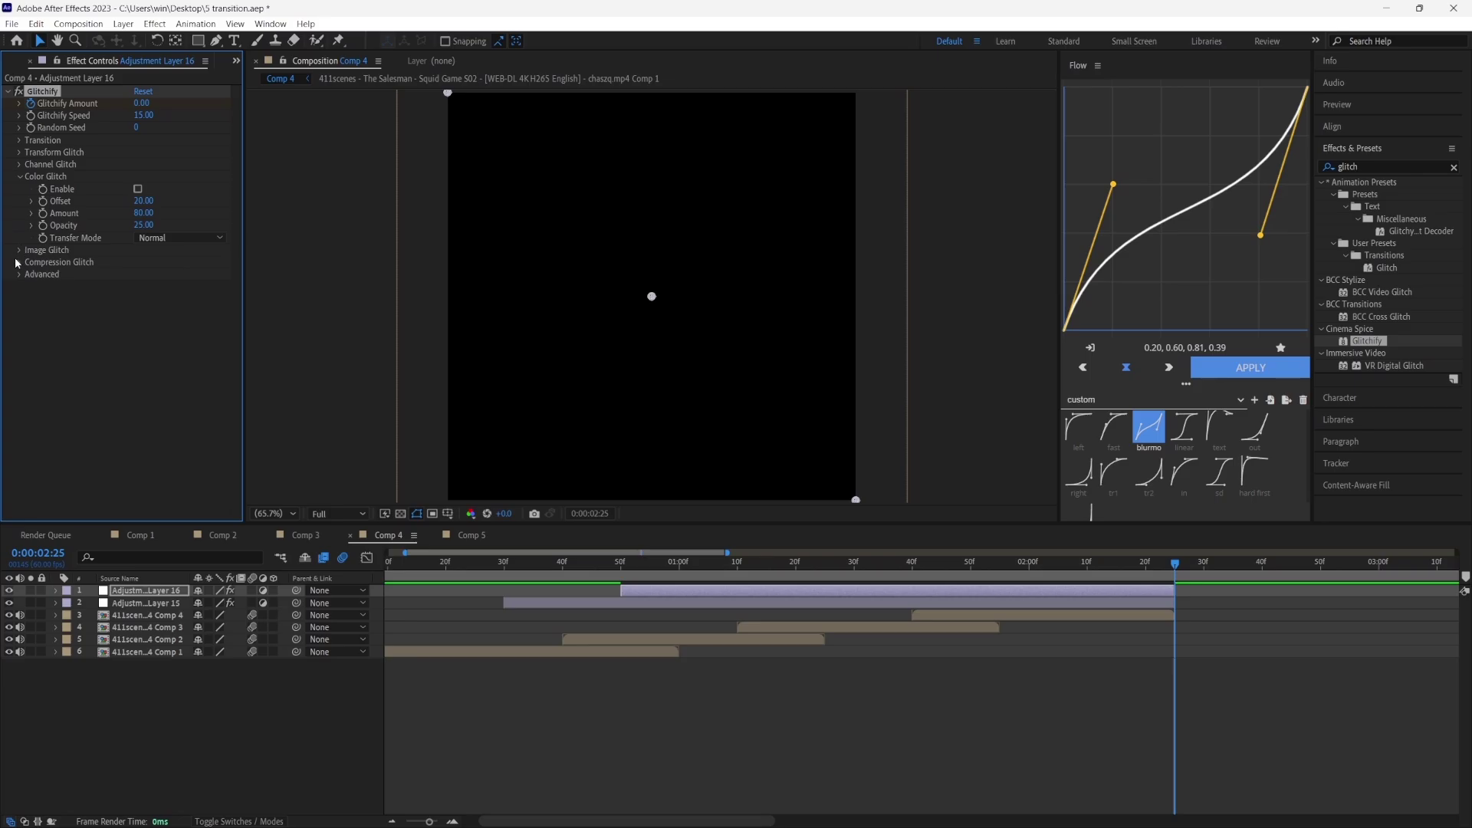
click(21, 263)
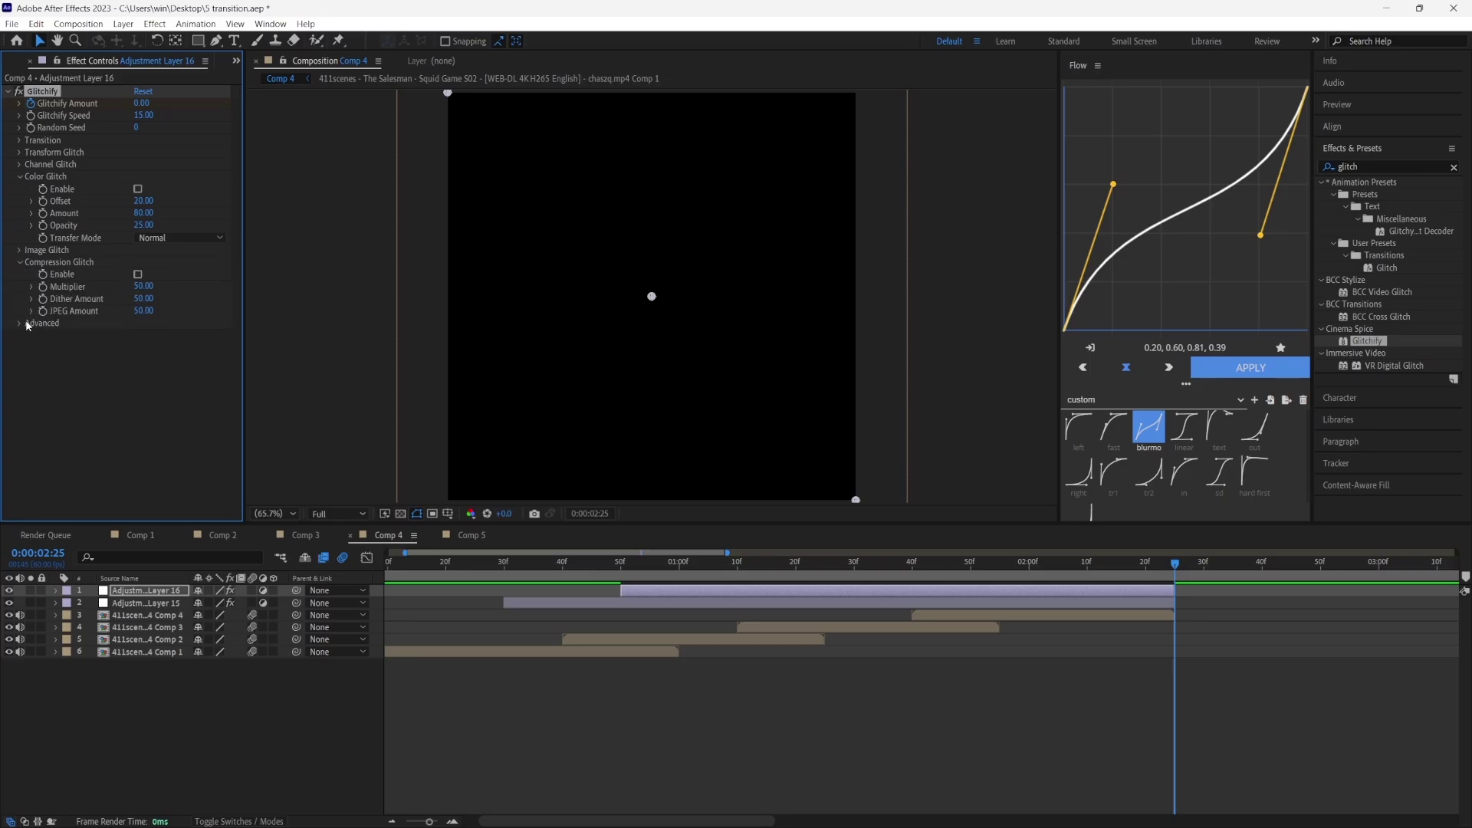
click(19, 262)
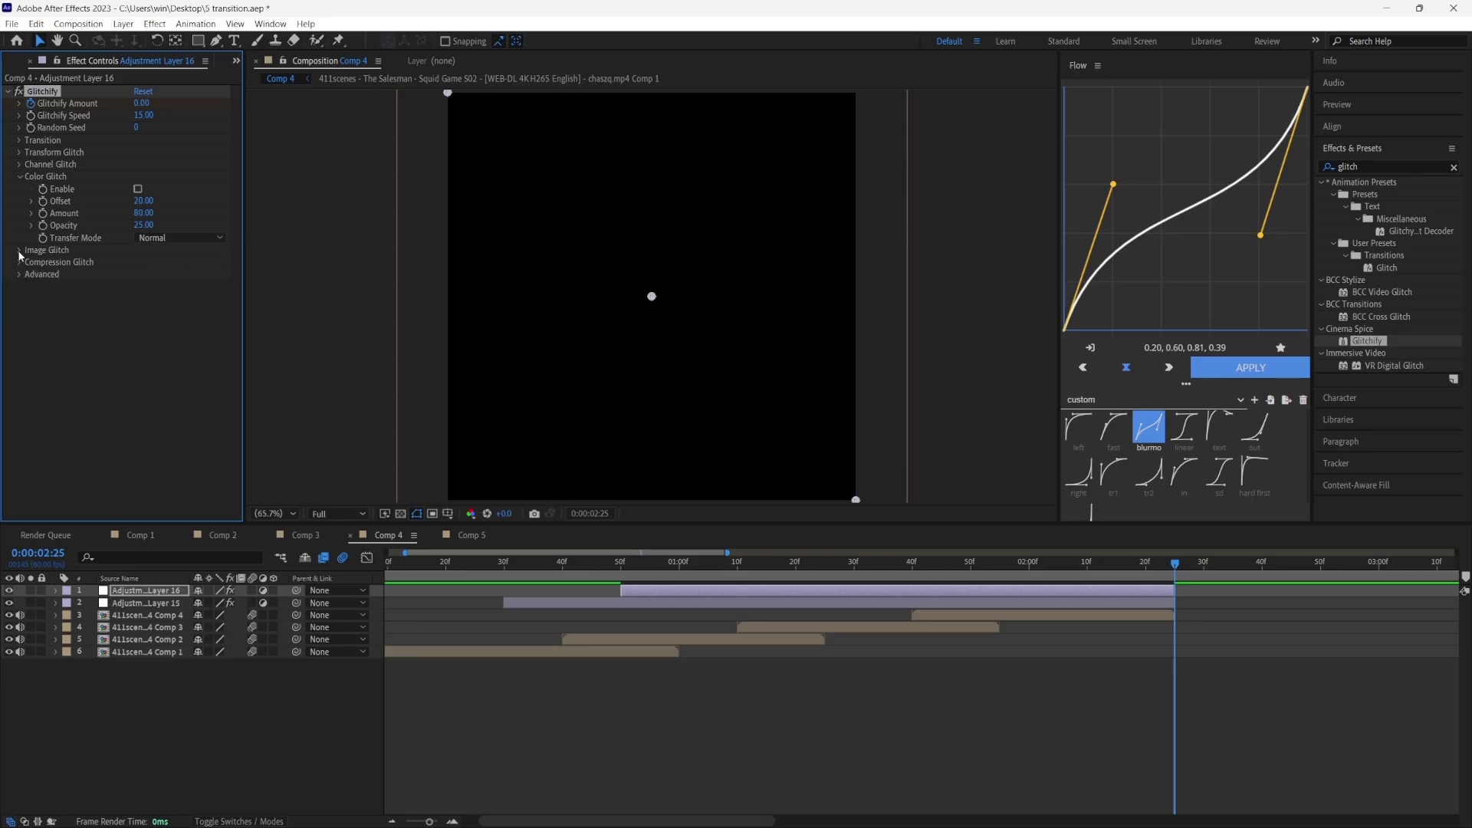
In the Image Glitch settings, set the Glitch Block amount and the Pixel Streak to 0.
click(20, 251)
click(20, 177)
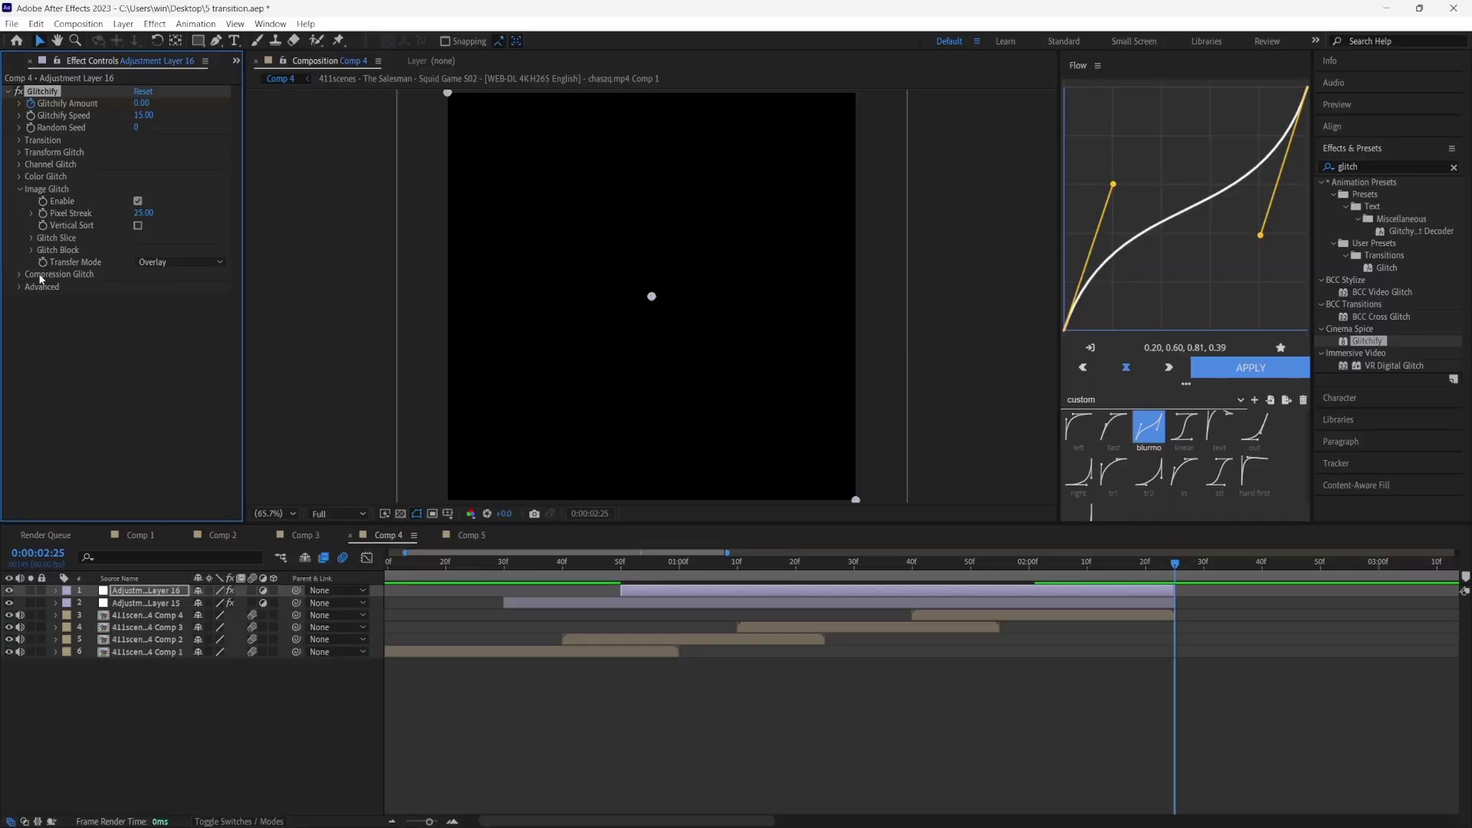
click(33, 251)
click(143, 262)
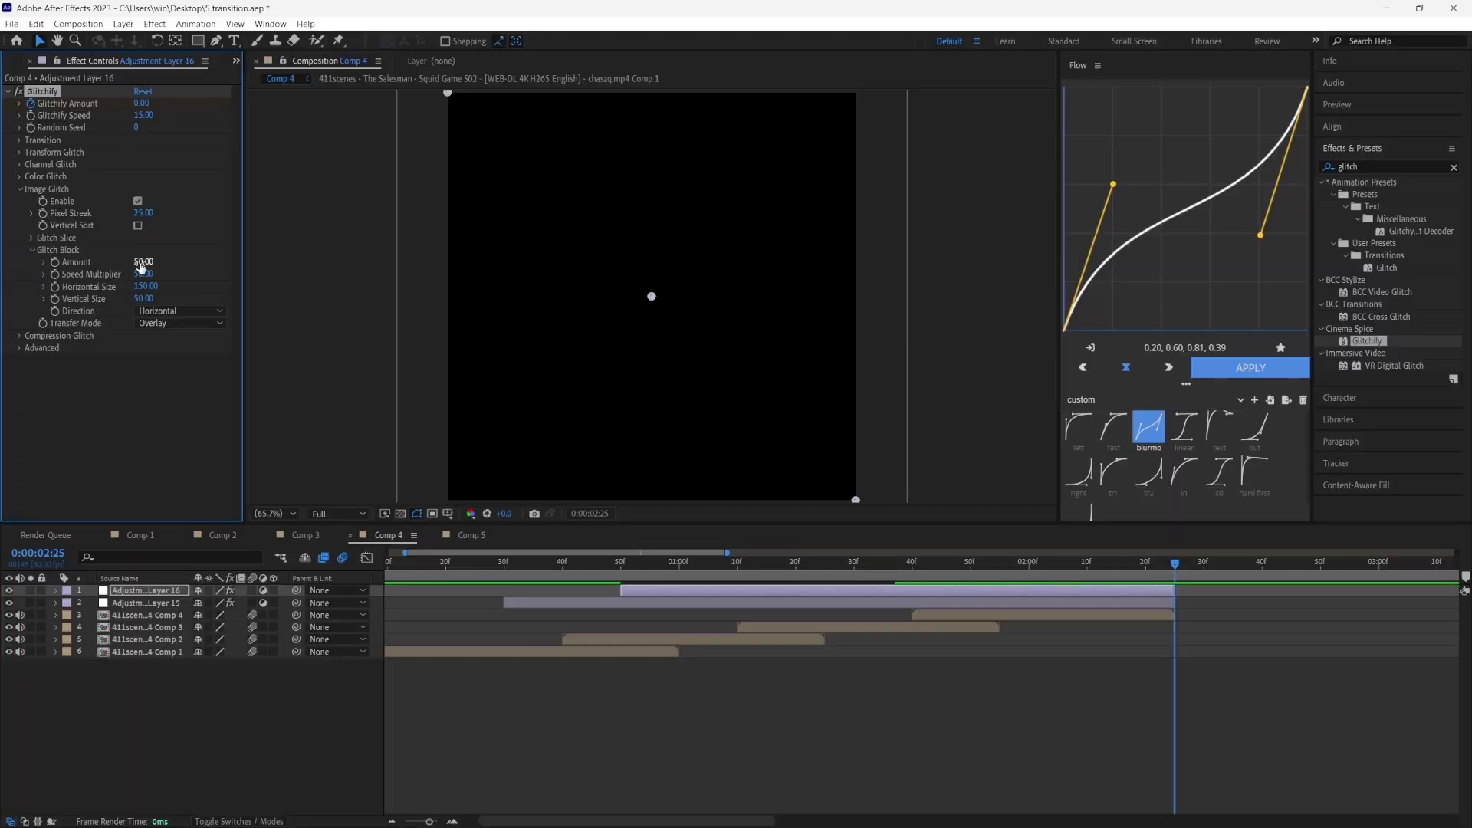
text(0)
click(715, 565)
click(142, 214)
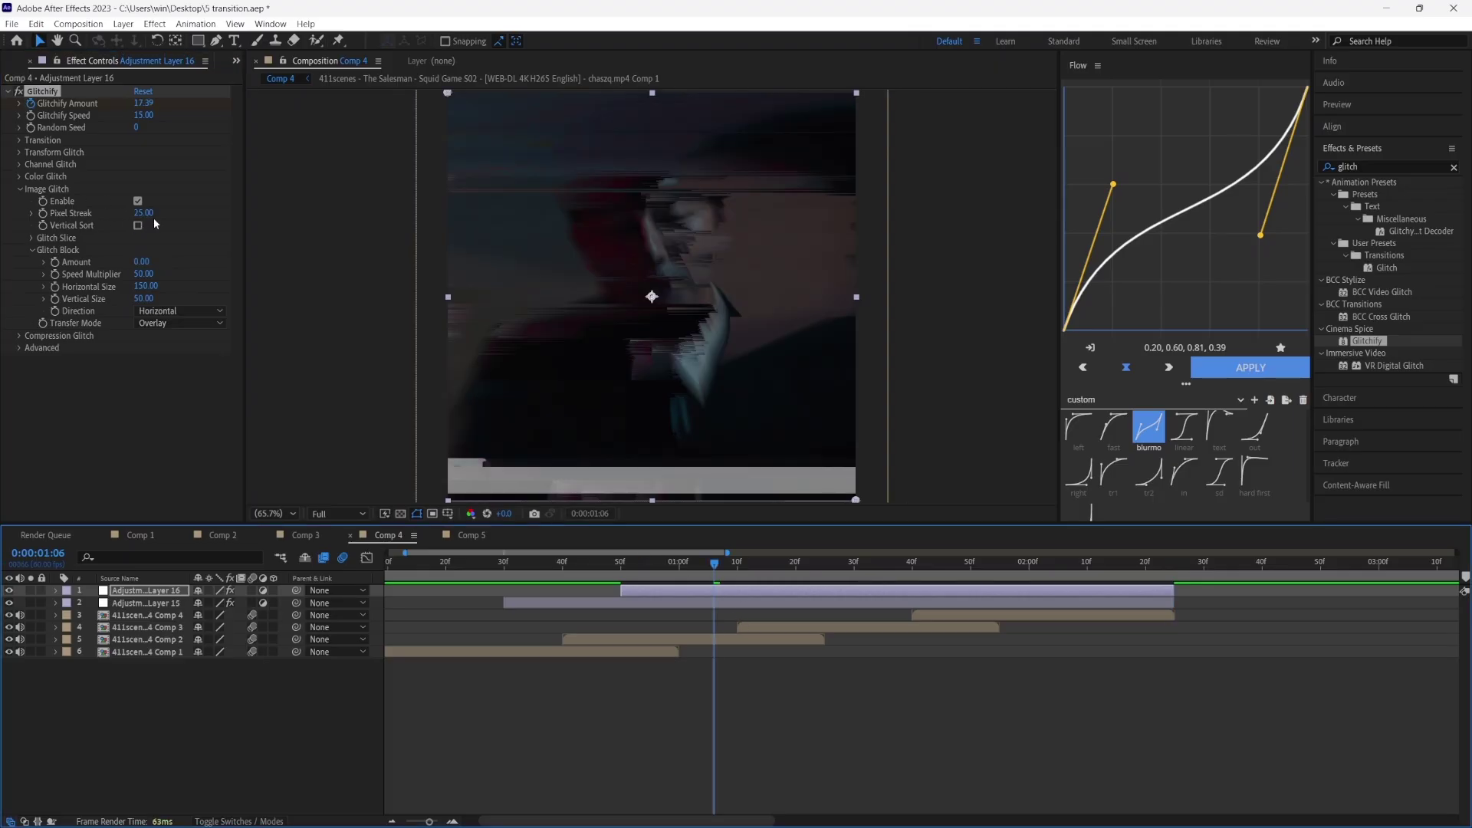
text(0)
key(Return)
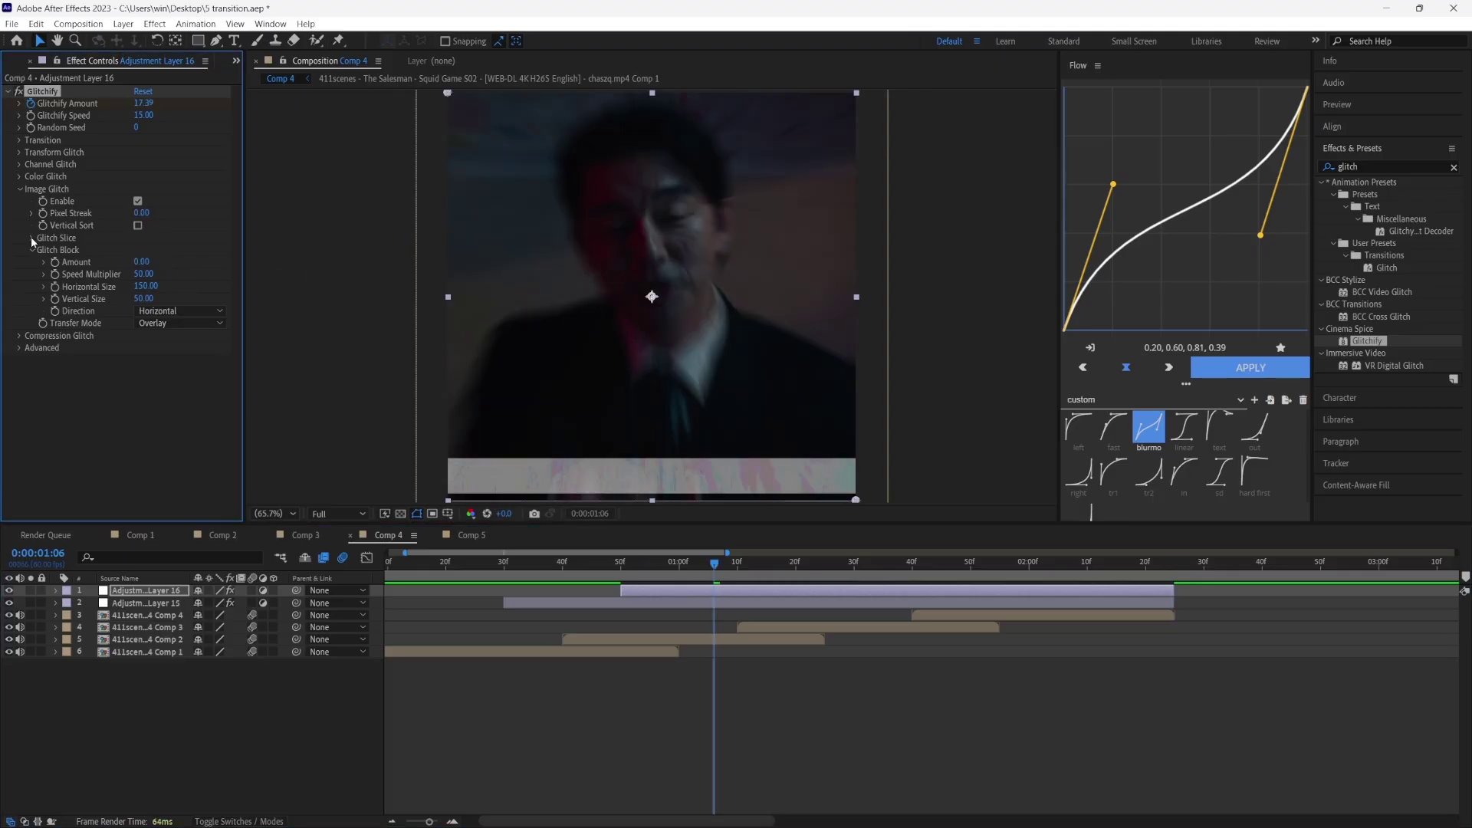
Set the Glitch Slice amount to 15 and its position to 19.
click(32, 239)
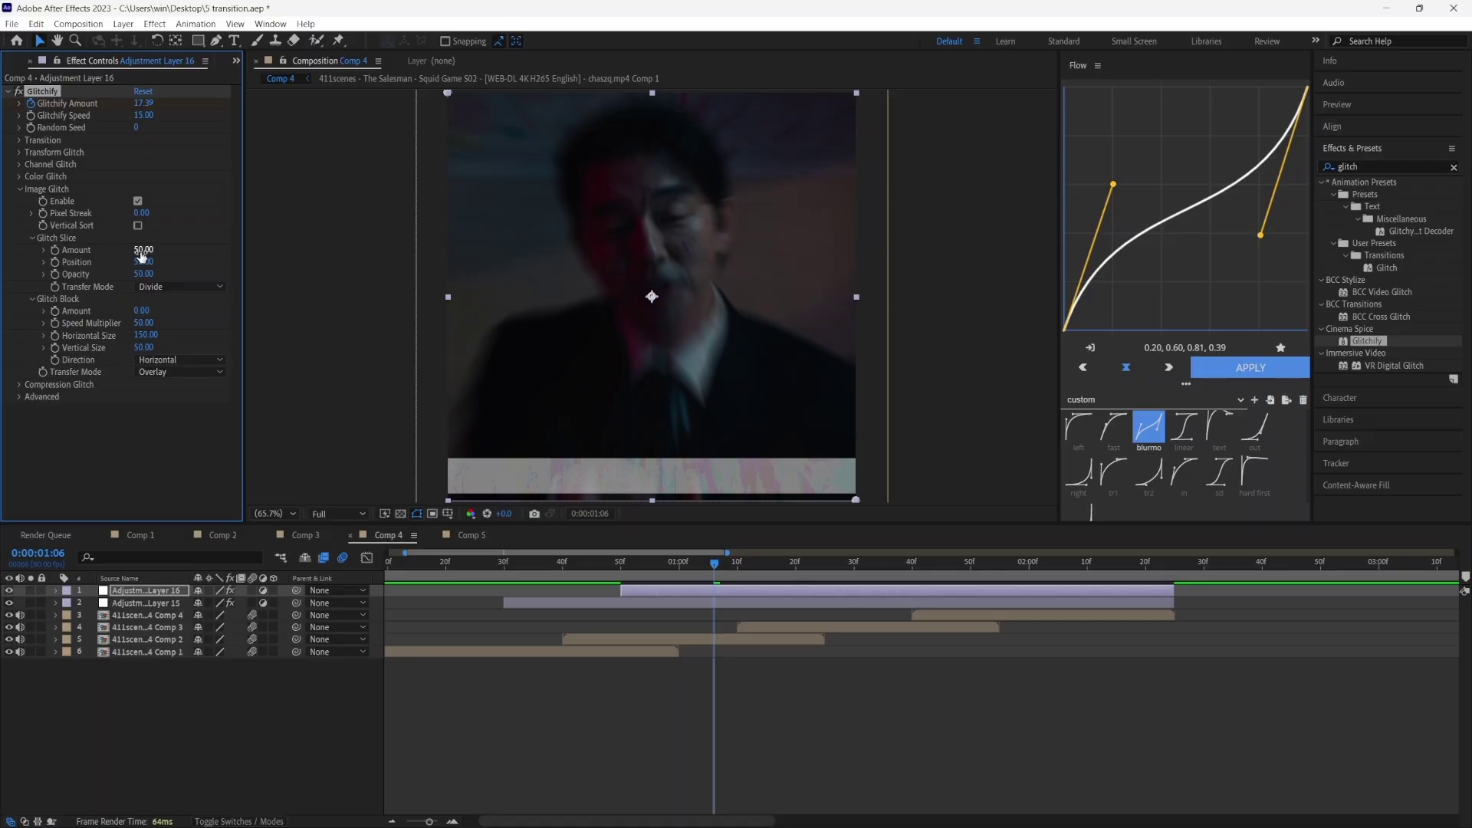
click(141, 251)
click(145, 466)
drag(141, 262, 68, 259)
click(550, 670)
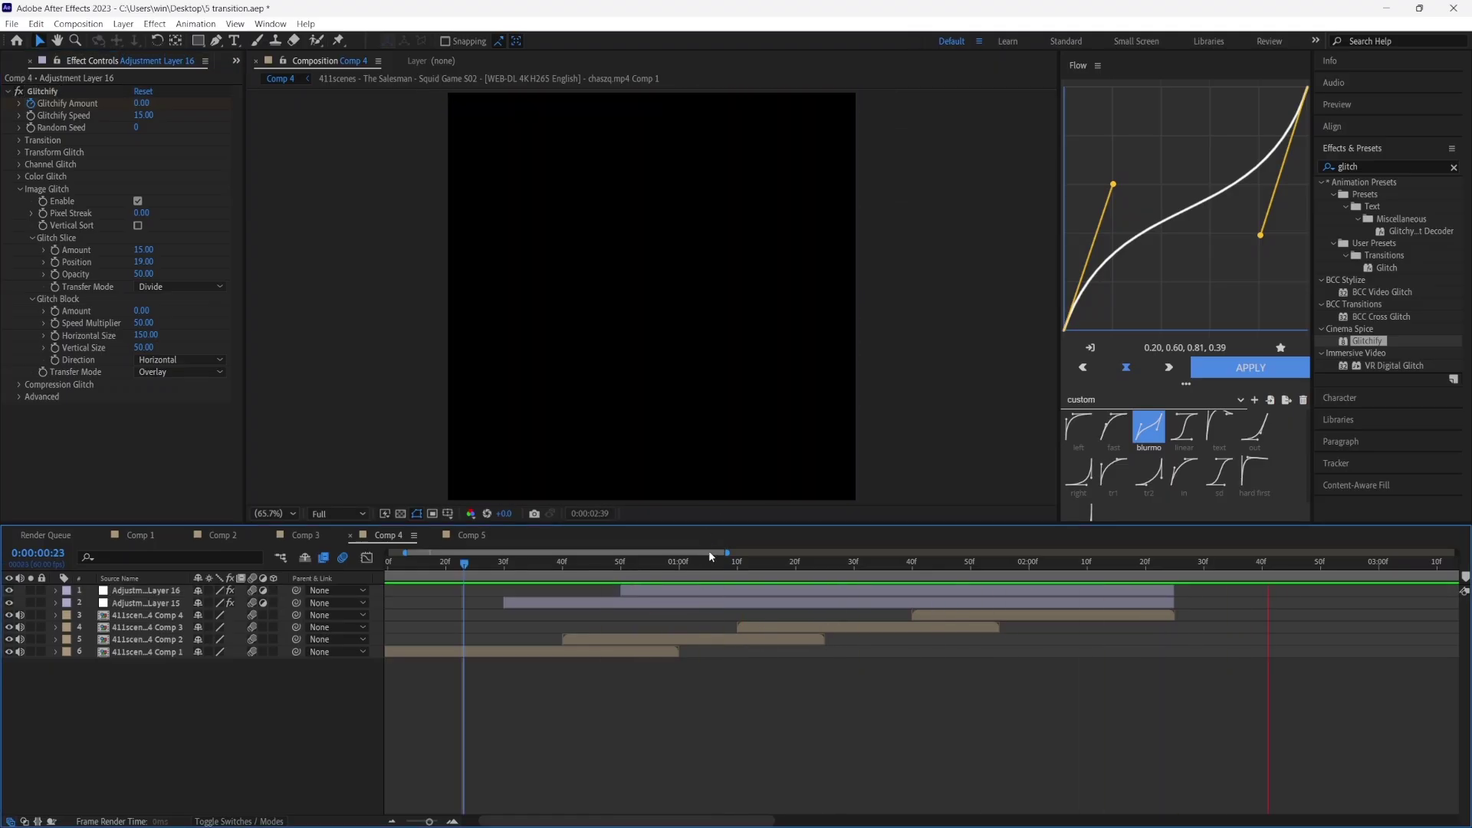
Create a black 1080 × 1080 px solid on top of the layers in Comp 4.
click(696, 562)
click(696, 590)
key(i)
scroll(473, 603, down, 2)
key(ctrl+y)
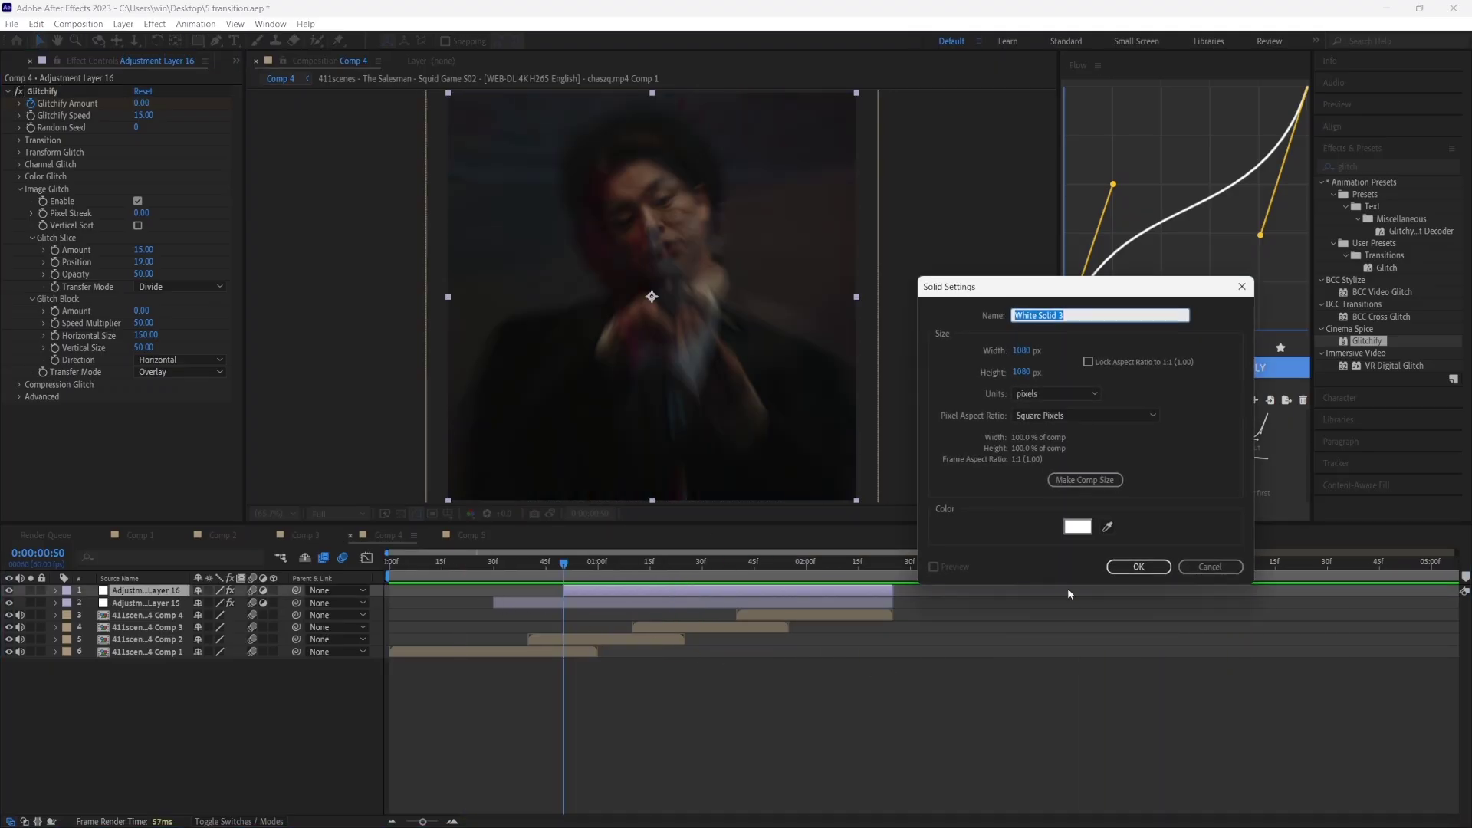
click(1076, 533)
drag(928, 540, 546, 820)
key(Return)
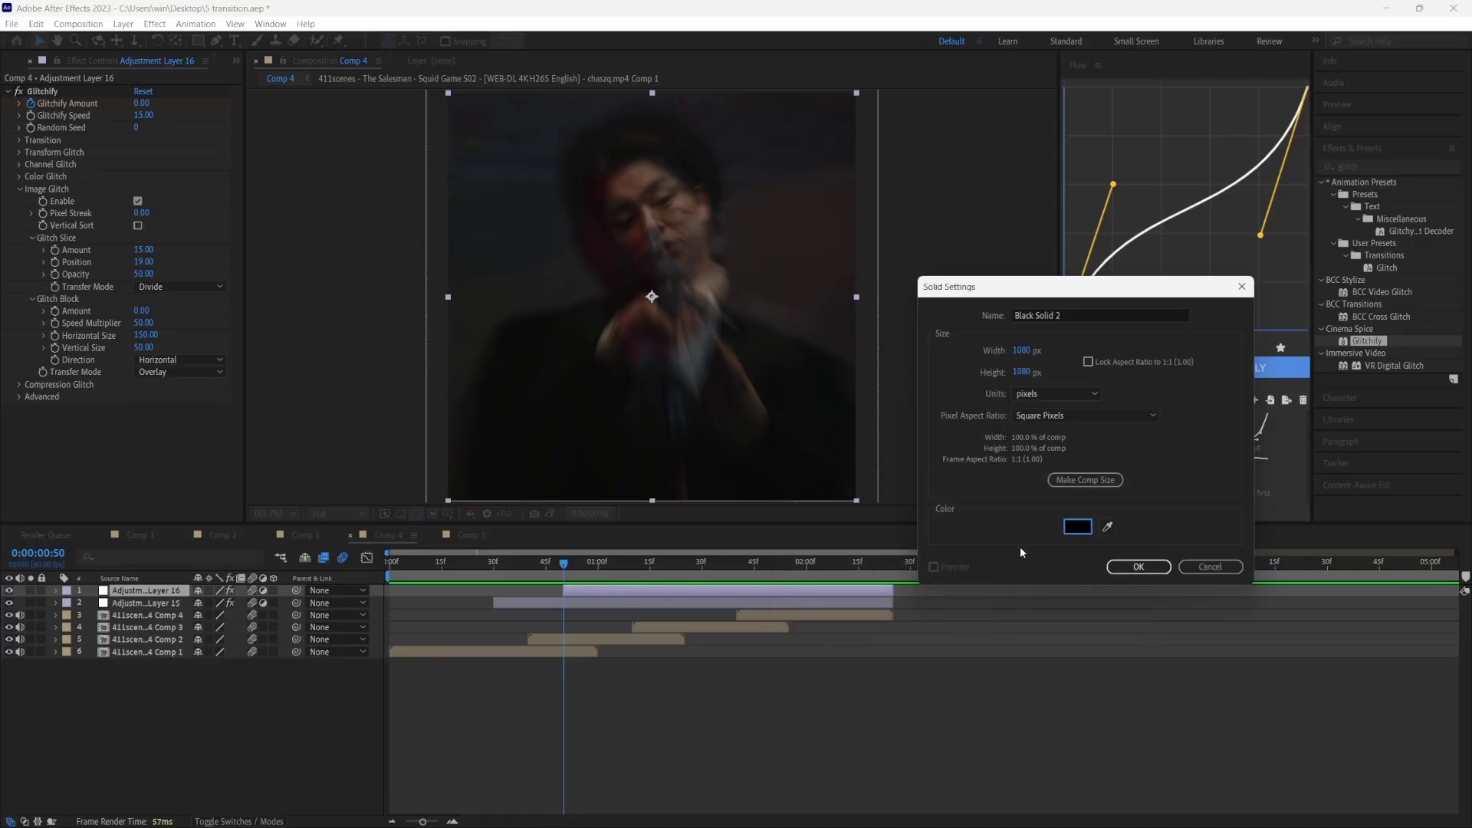
click(1134, 568)
Split the black solid at 0:00:00:45 and delete the part before it.
scroll(504, 589, up, 2)
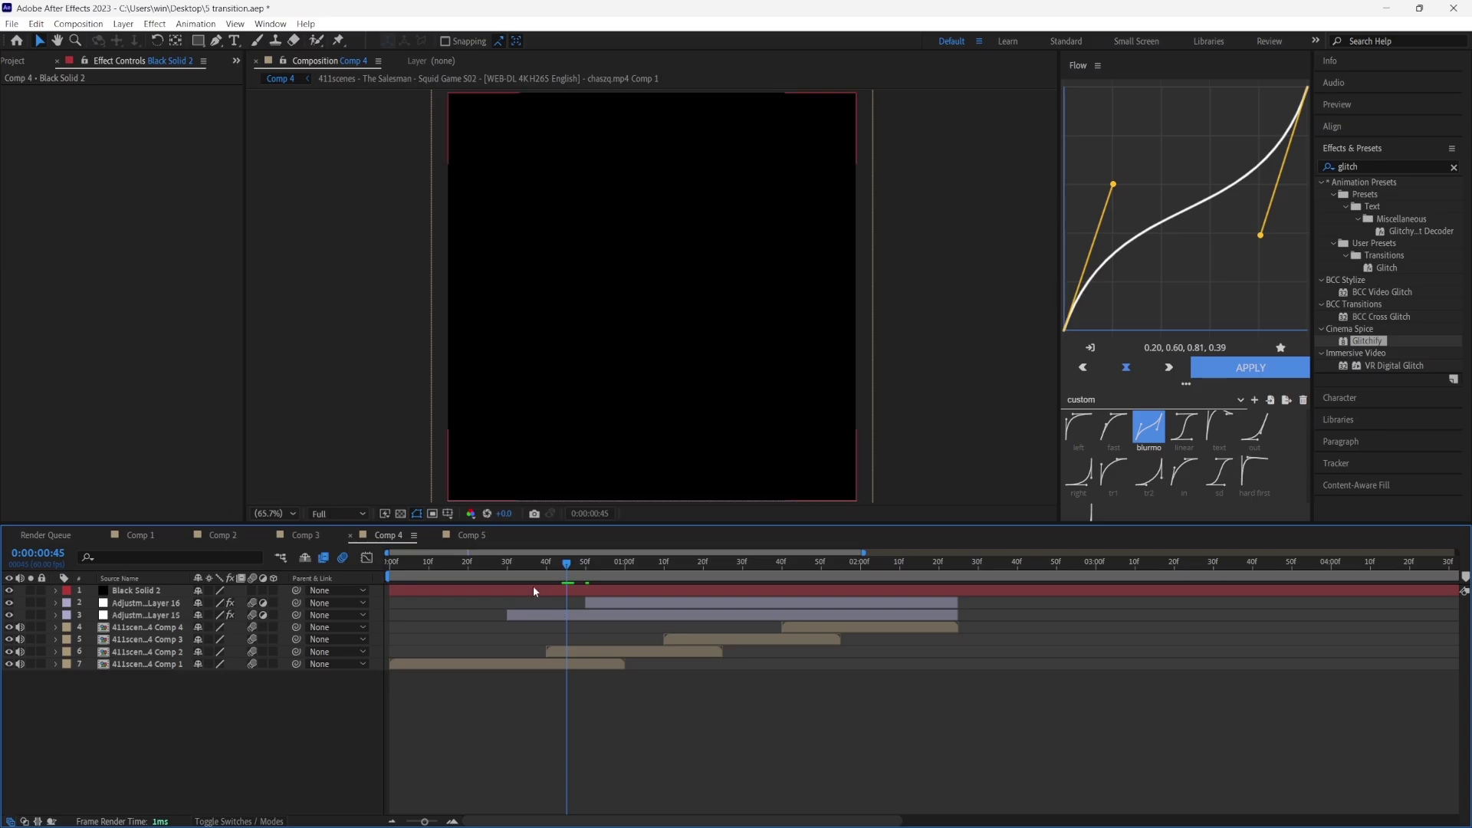
scroll(534, 589, up, 1)
scroll(542, 606, up, 1)
click(649, 592)
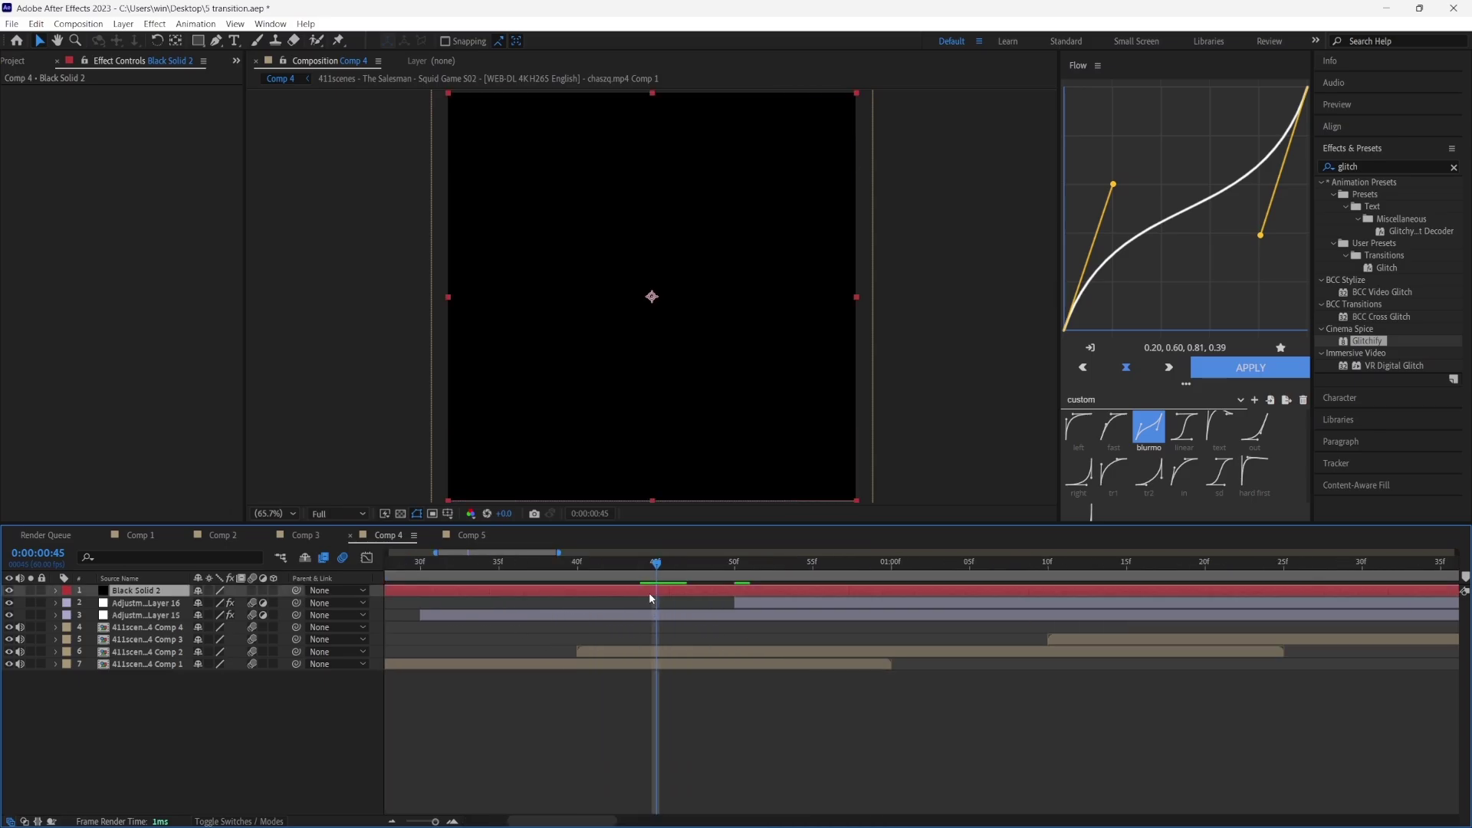
key(ctrl+shift+d)
click(641, 600)
key(Delete)
Split the black solid at 0:00:02:25 and delete the remainder.
scroll(1006, 578, down, 2)
click(1007, 578)
click(1004, 589)
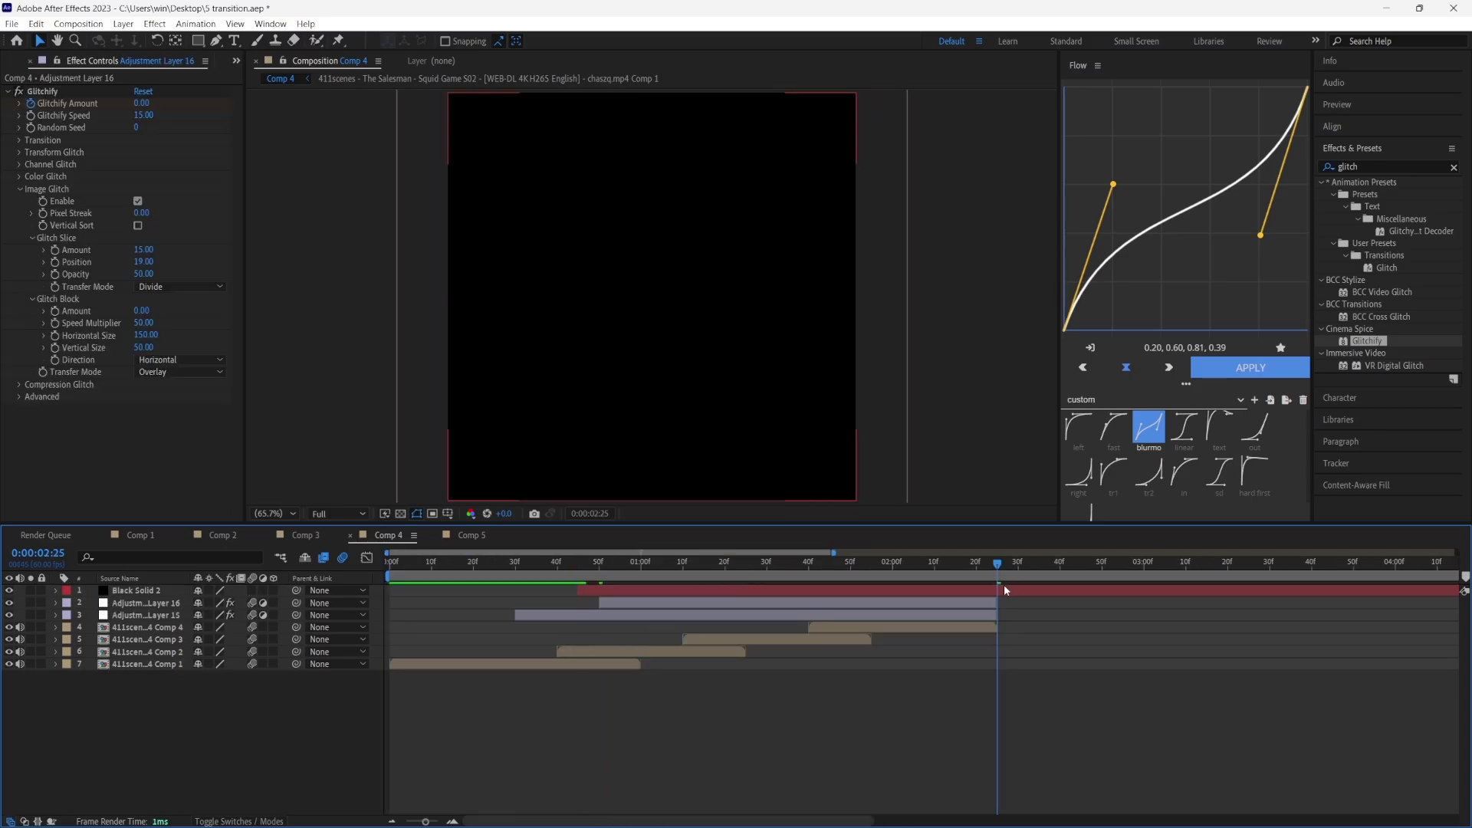
key(ctrl+shift+d)
key(Delete)
Draw a rounded rectangle mask on the black solid, slightly inset from the frame's edges.
key(i)
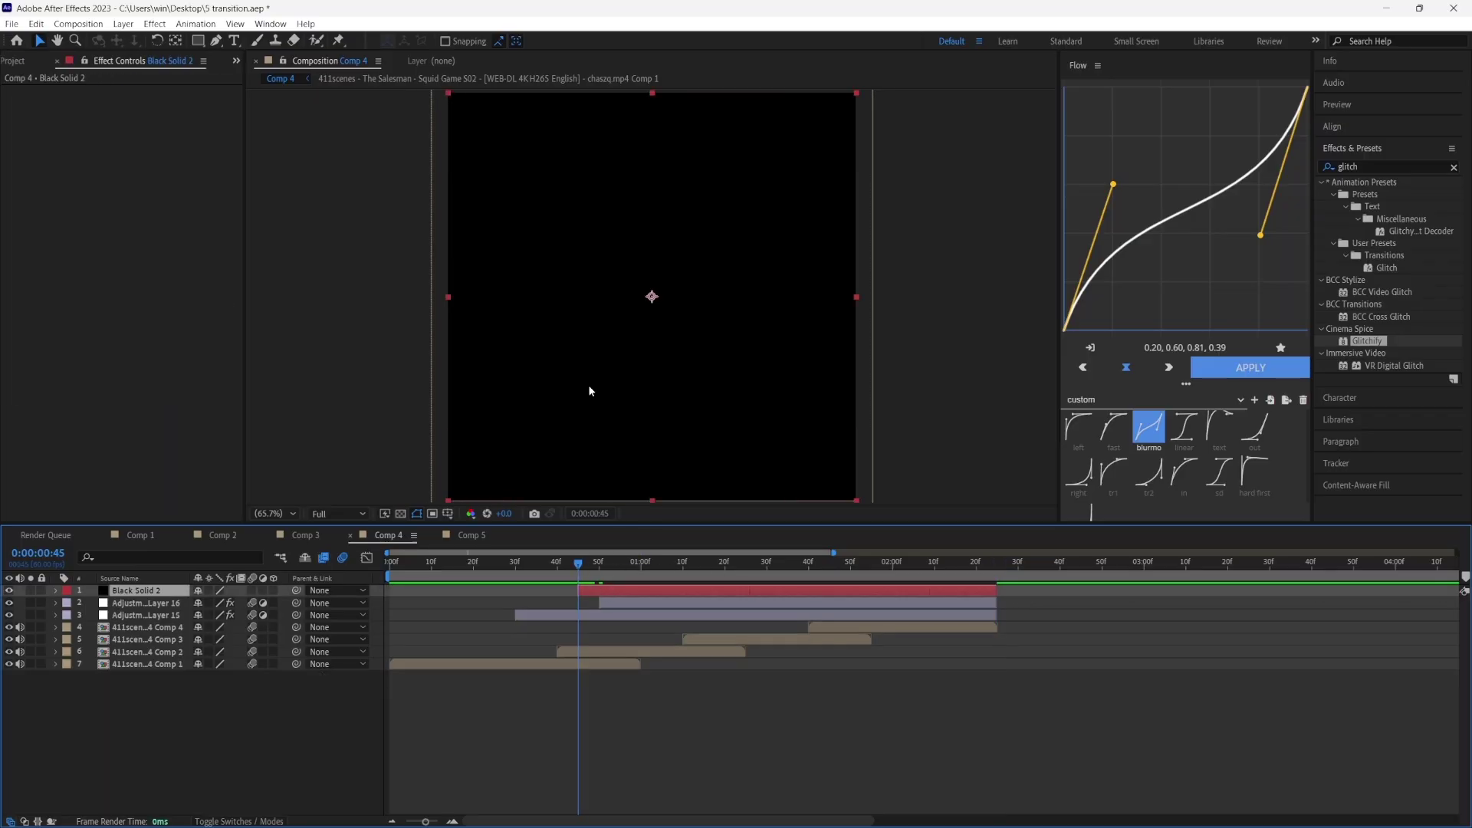
click(199, 41)
click(474, 119)
drag(474, 119, 840, 473)
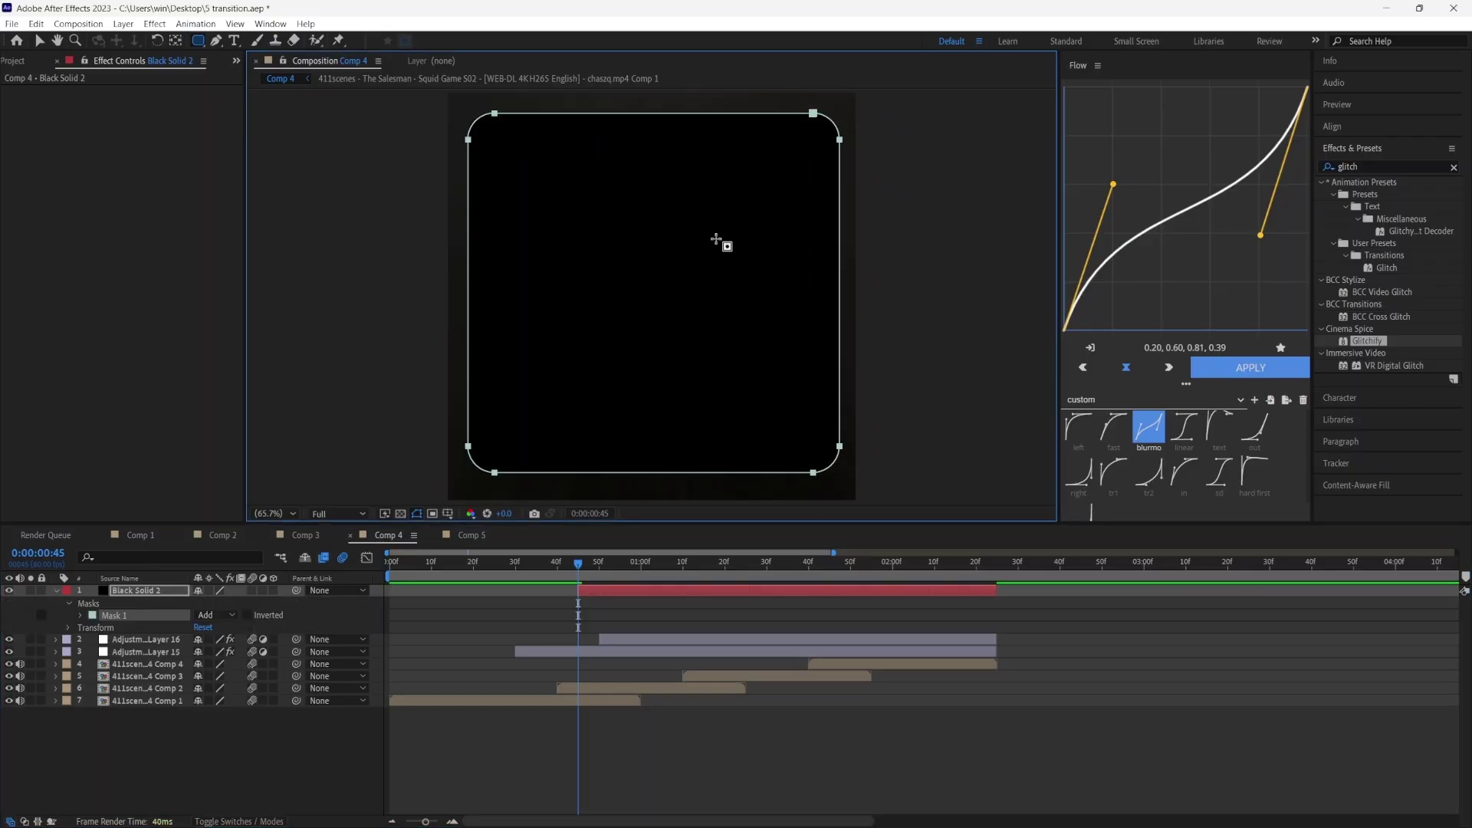
click(38, 43)
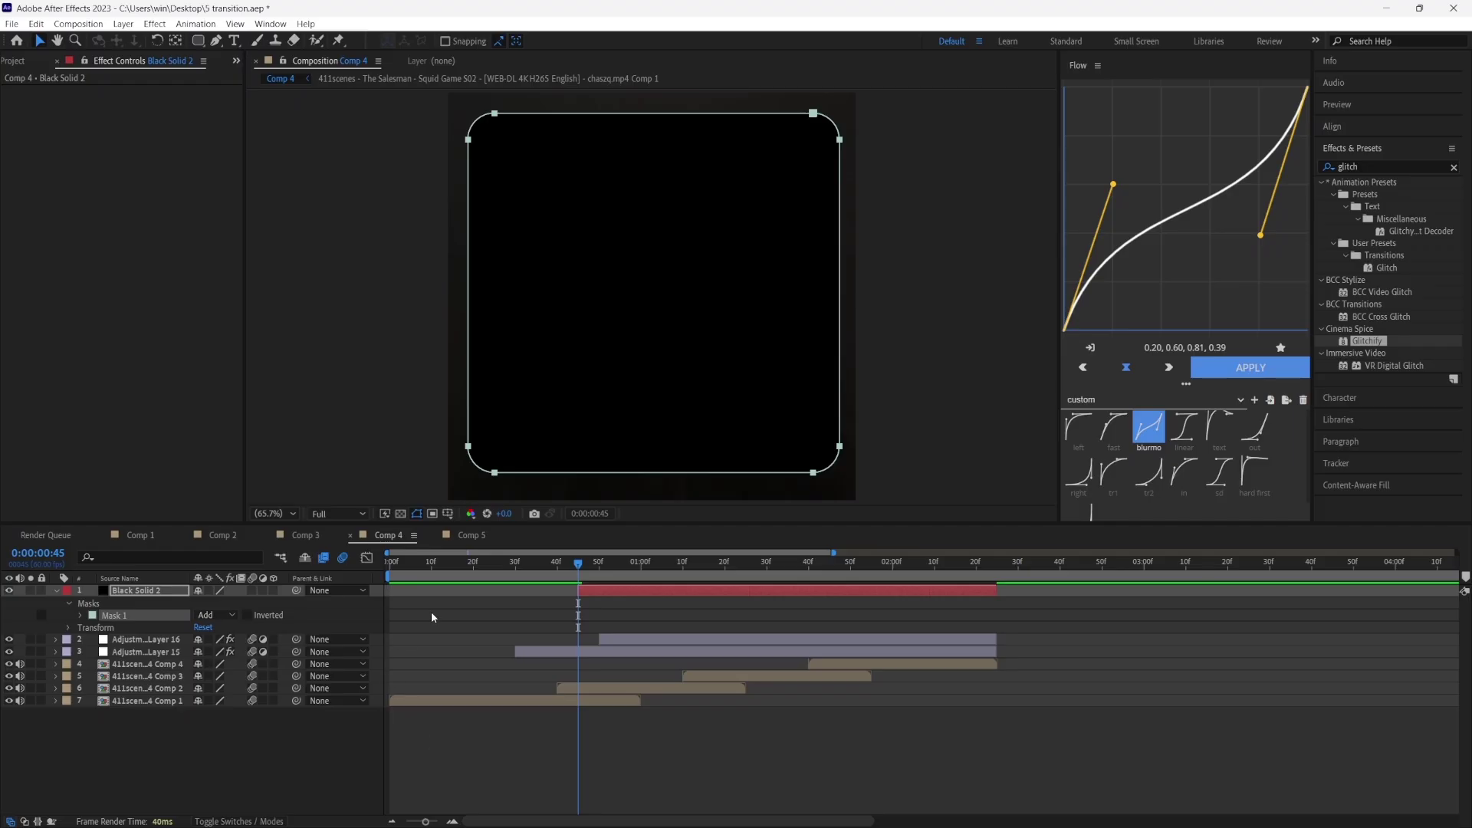
Reveal Mask 1 on the black solid and invert it so the footage shows inside the rounded rectangle.
key(m)
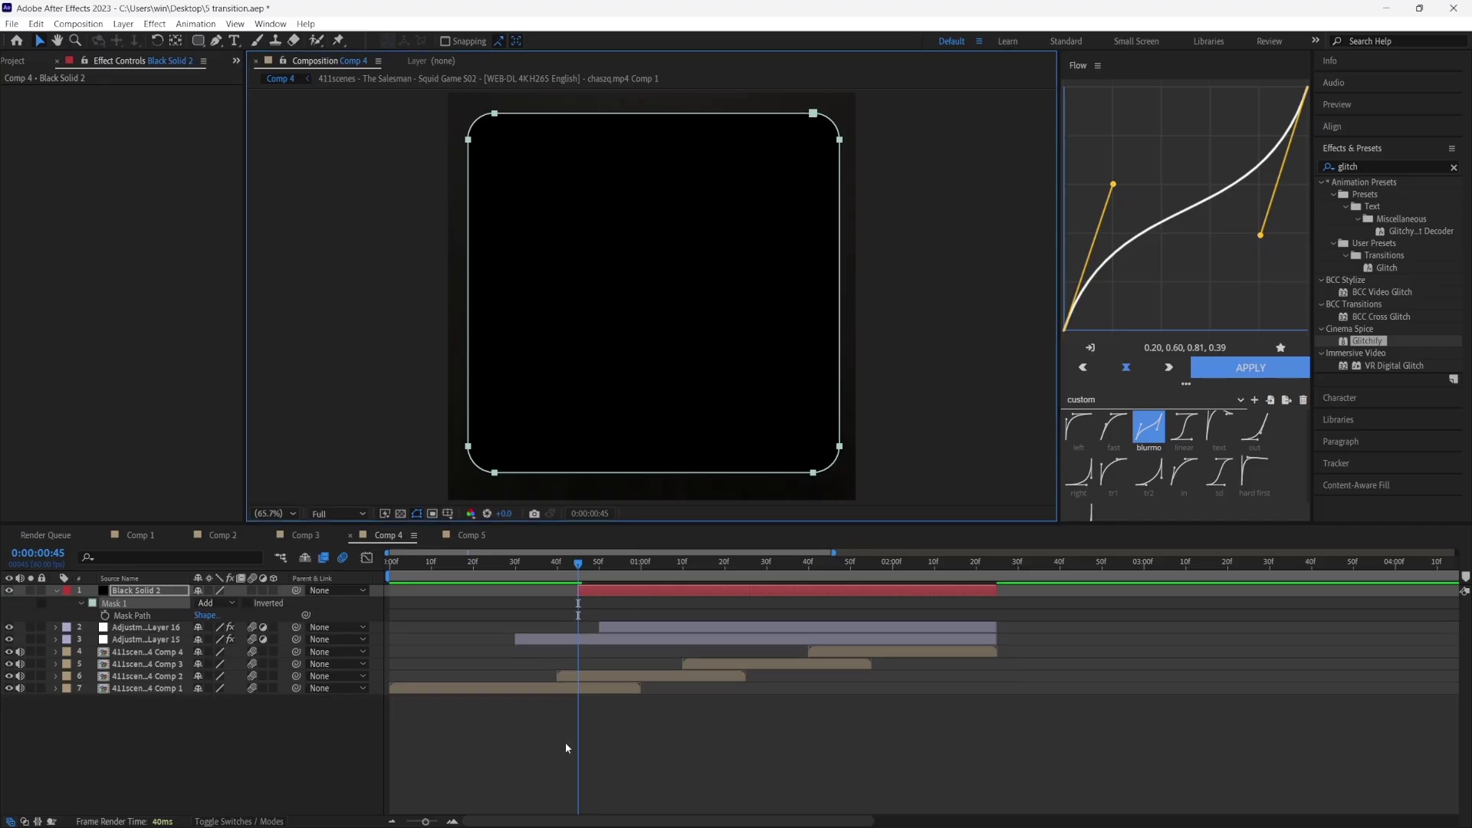
click(564, 742)
click(606, 594)
key(m)
click(606, 717)
click(600, 564)
click(600, 591)
key(m)
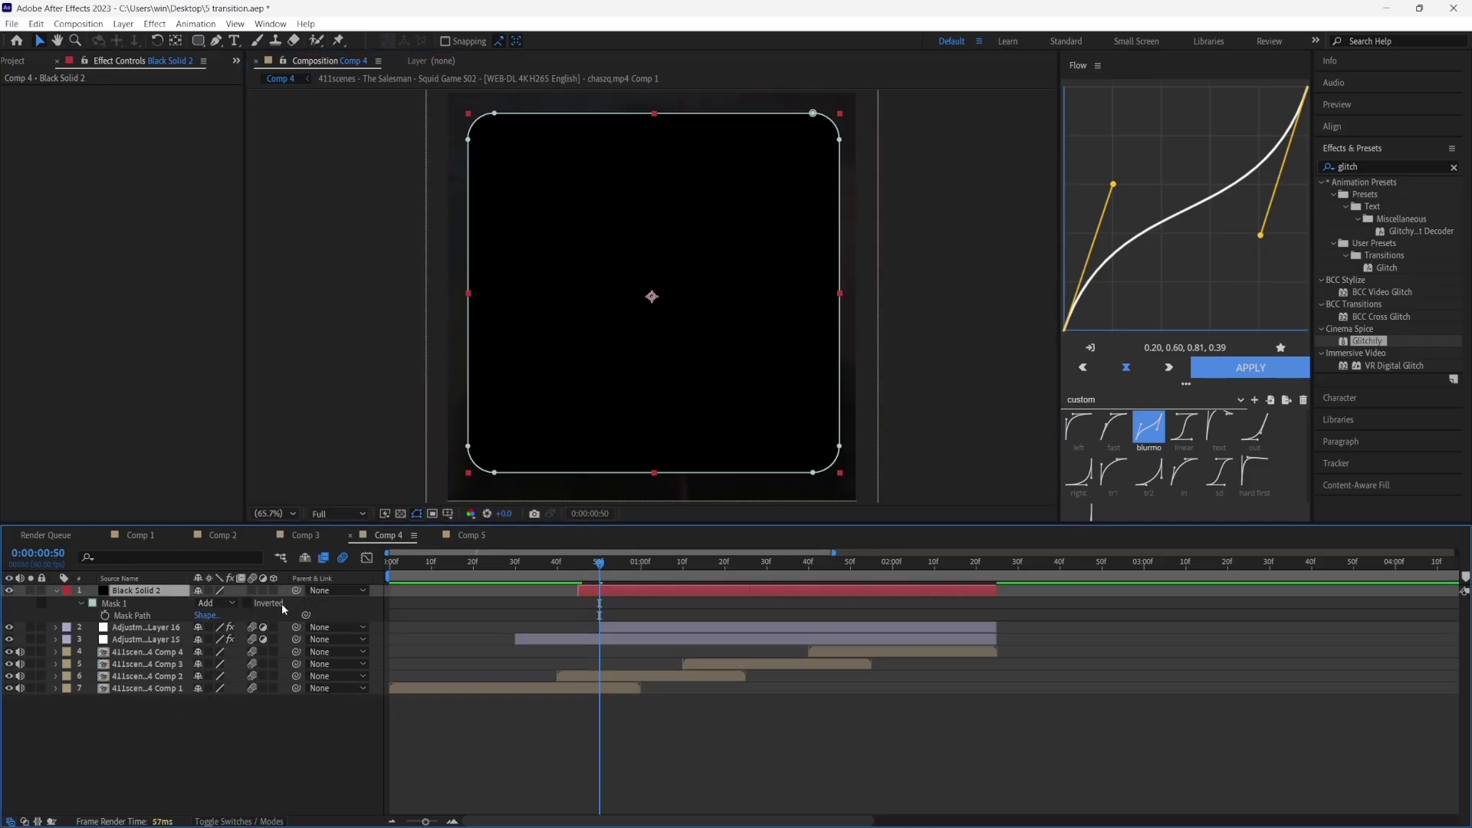
click(247, 604)
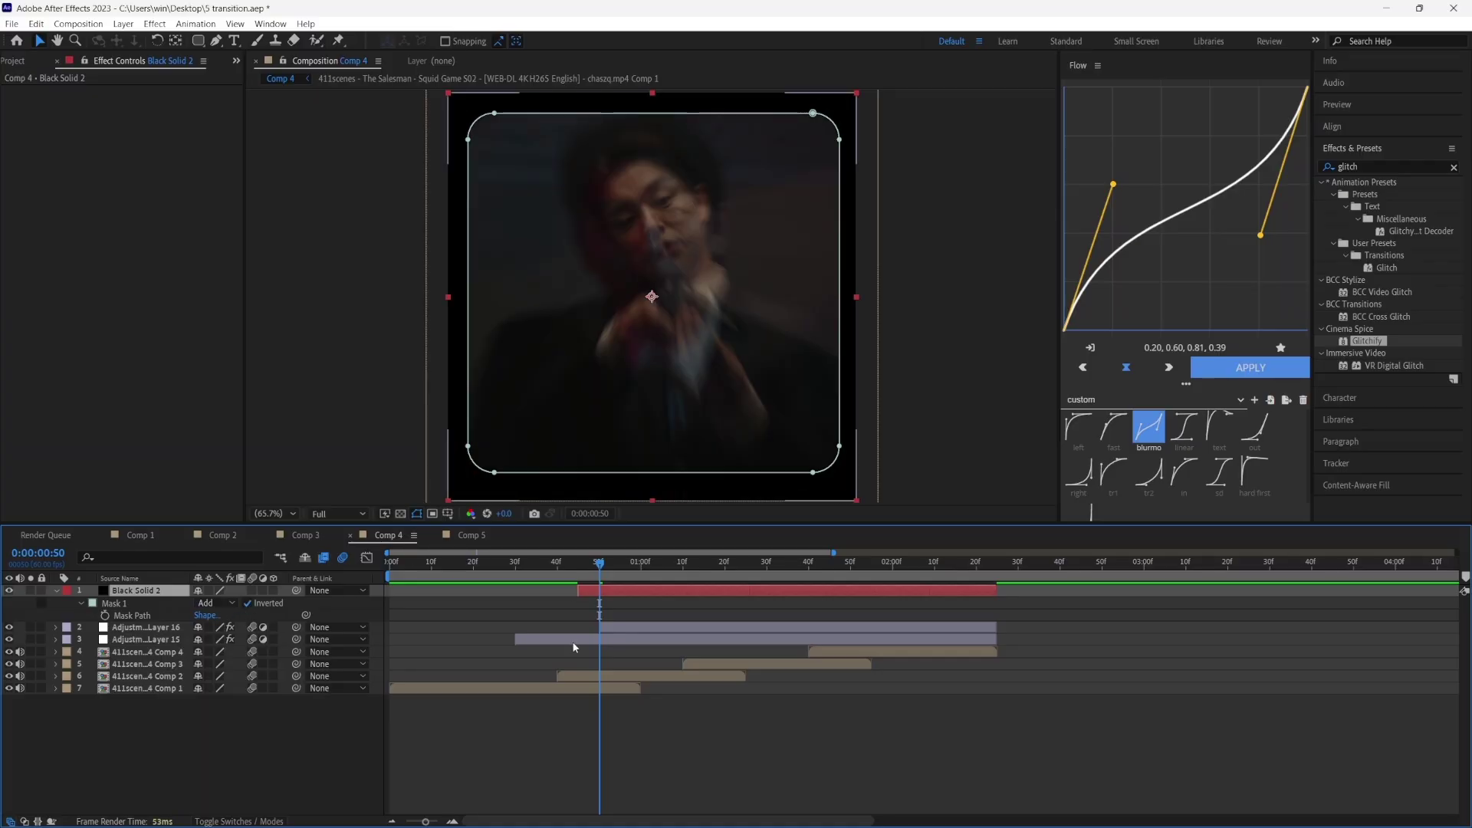
Open the Mask Feather value of the black solid's mask for editing.
scroll(614, 635, up, 1)
click(623, 564)
click(623, 591)
key(f)
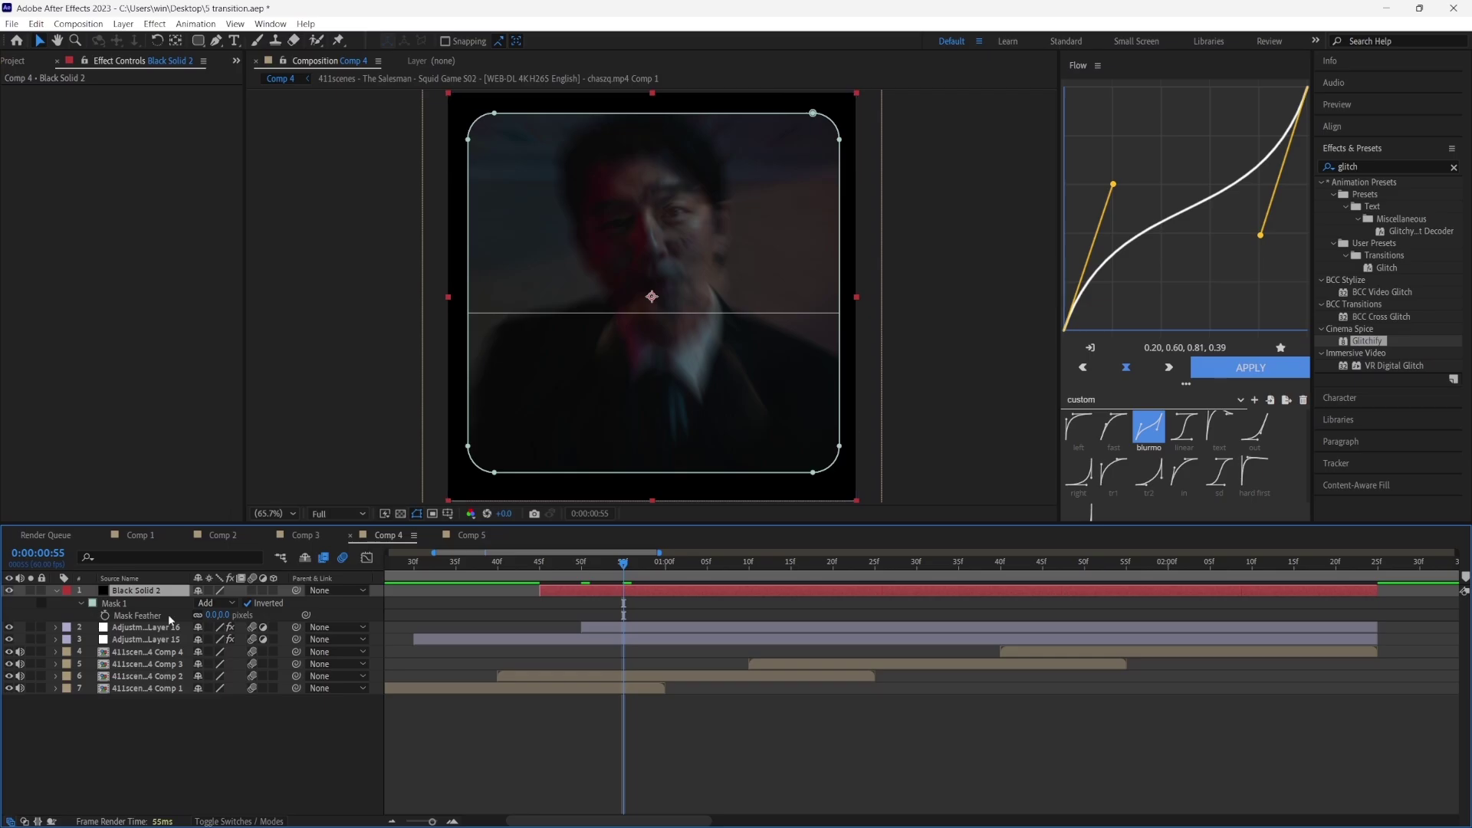
click(212, 616)
key(Return)
Keyframe the black solid's scale from 121% at 0:00:00:45 to 100% at 0:00:01:01.
key(shift+Page_Up)
key(s)
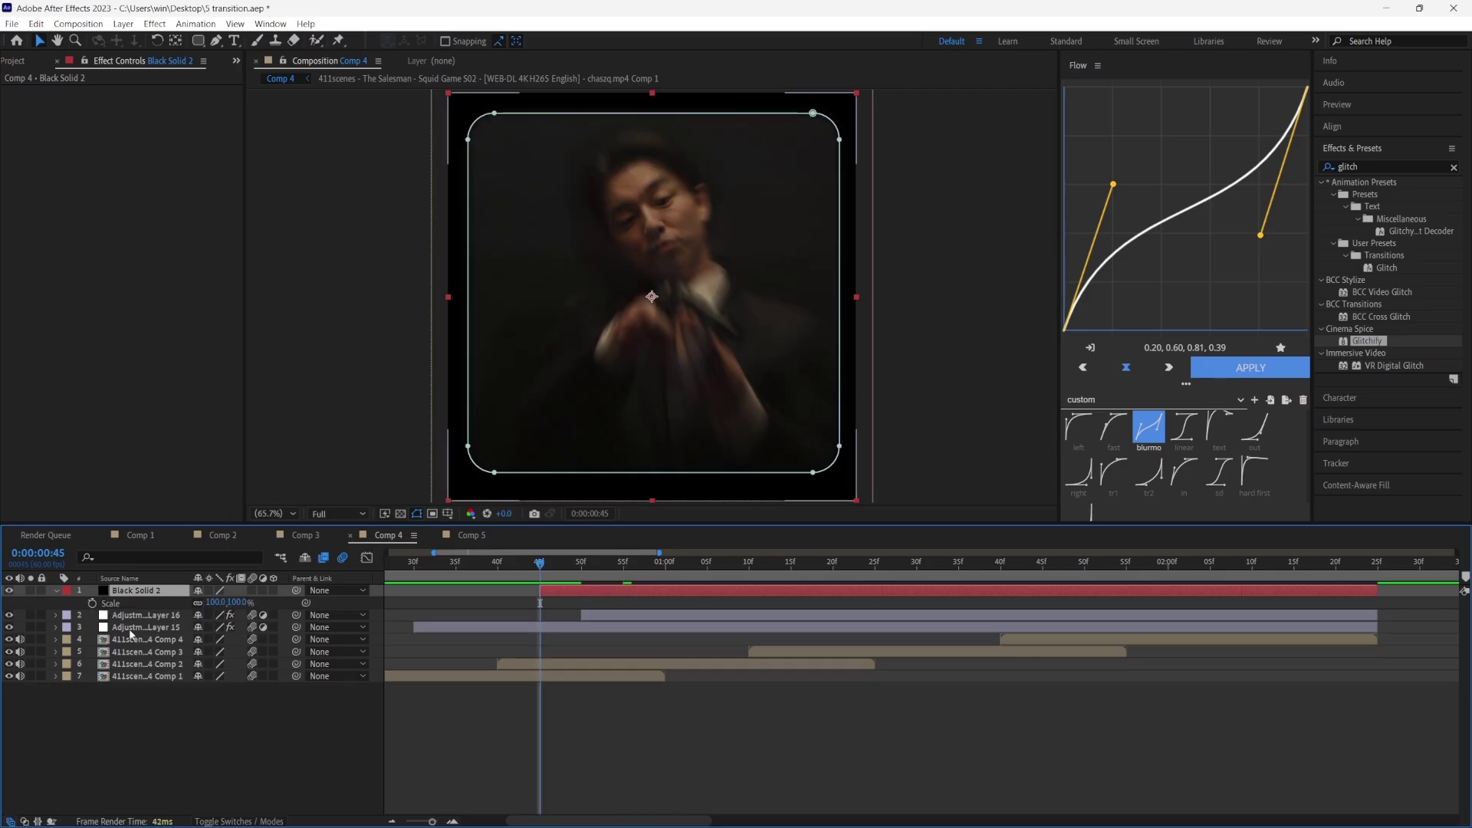
click(675, 569)
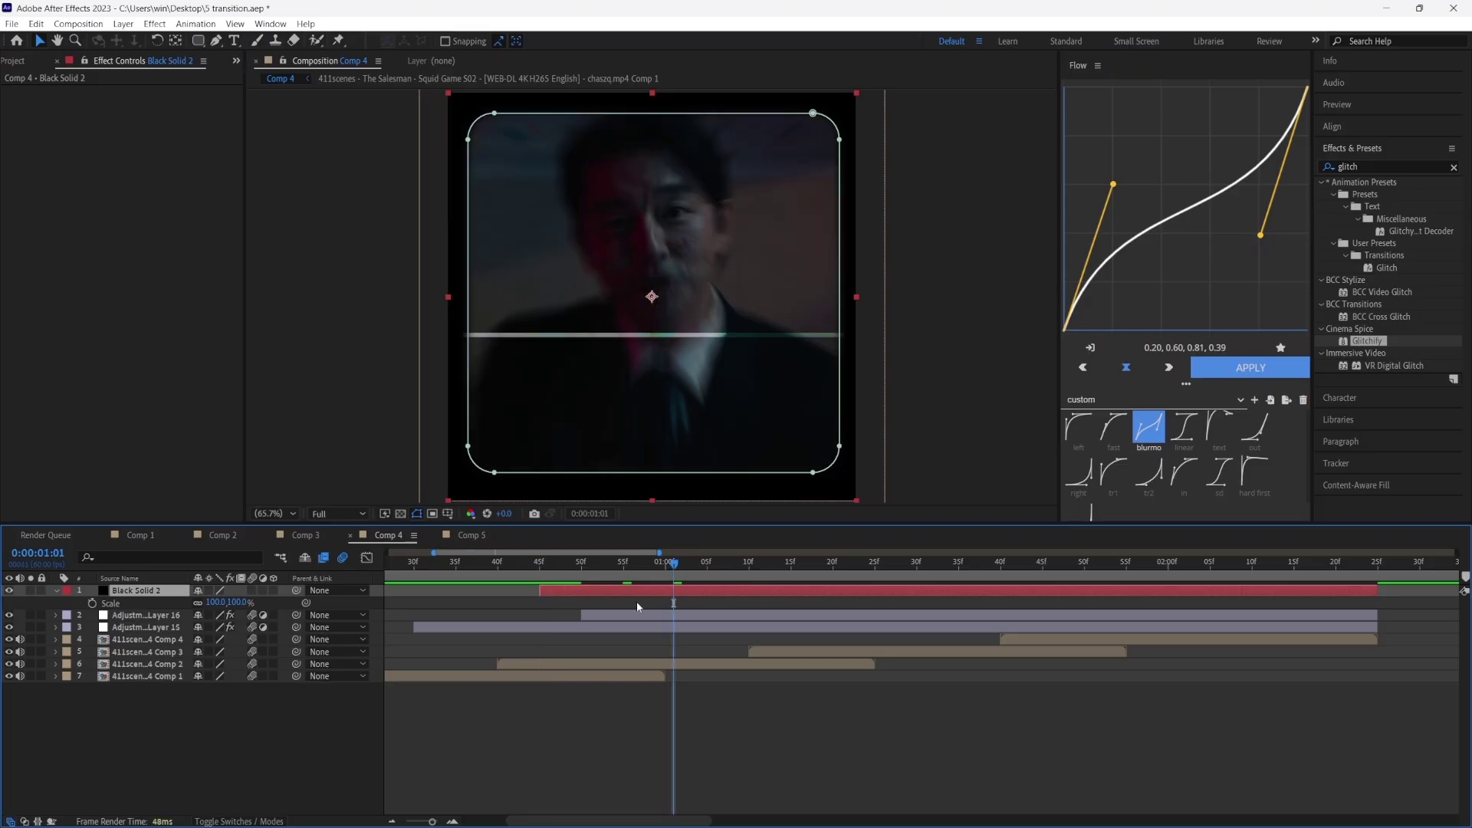
click(93, 603)
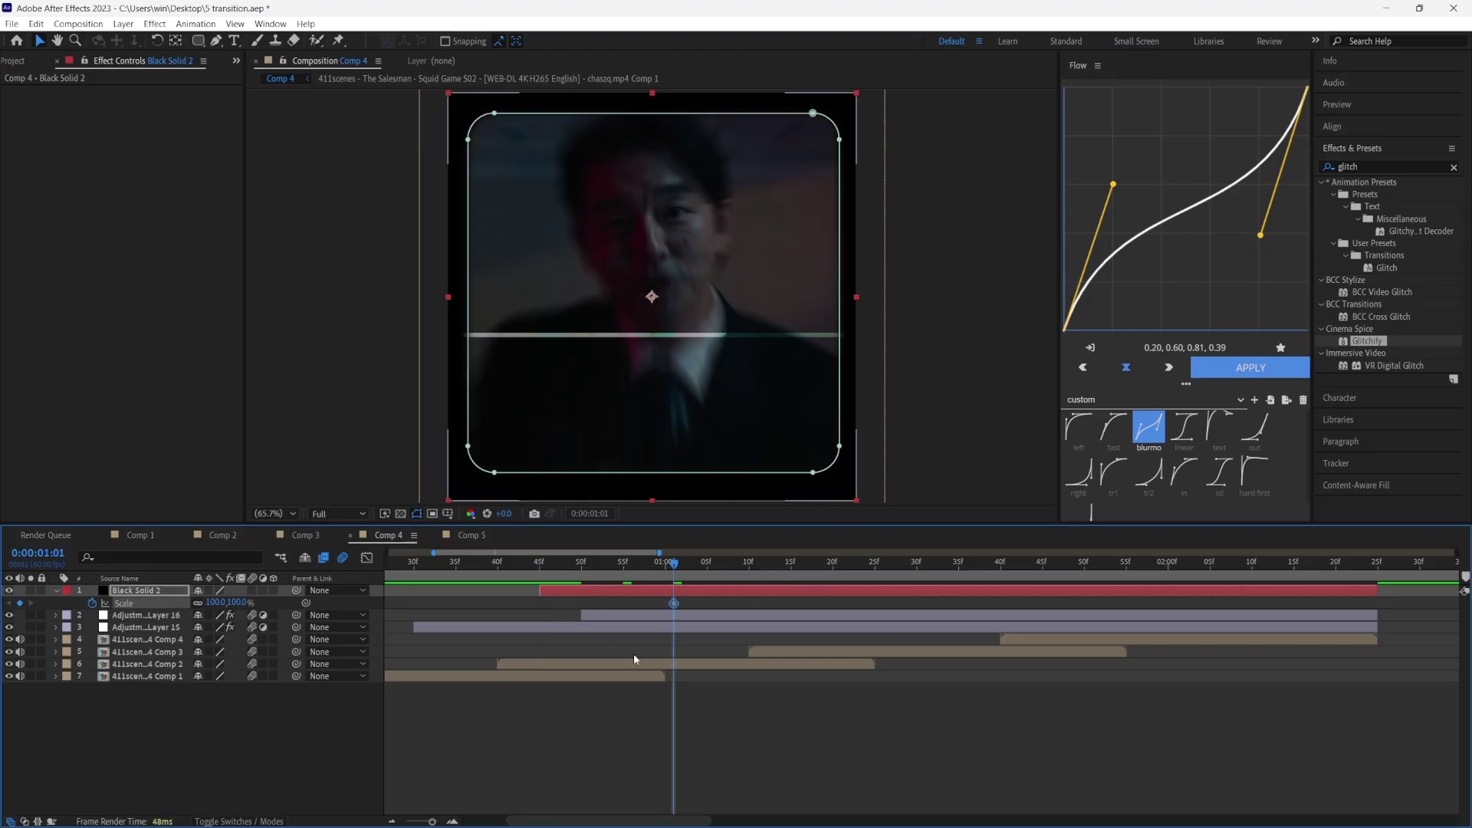
click(540, 572)
drag(219, 603, 240, 607)
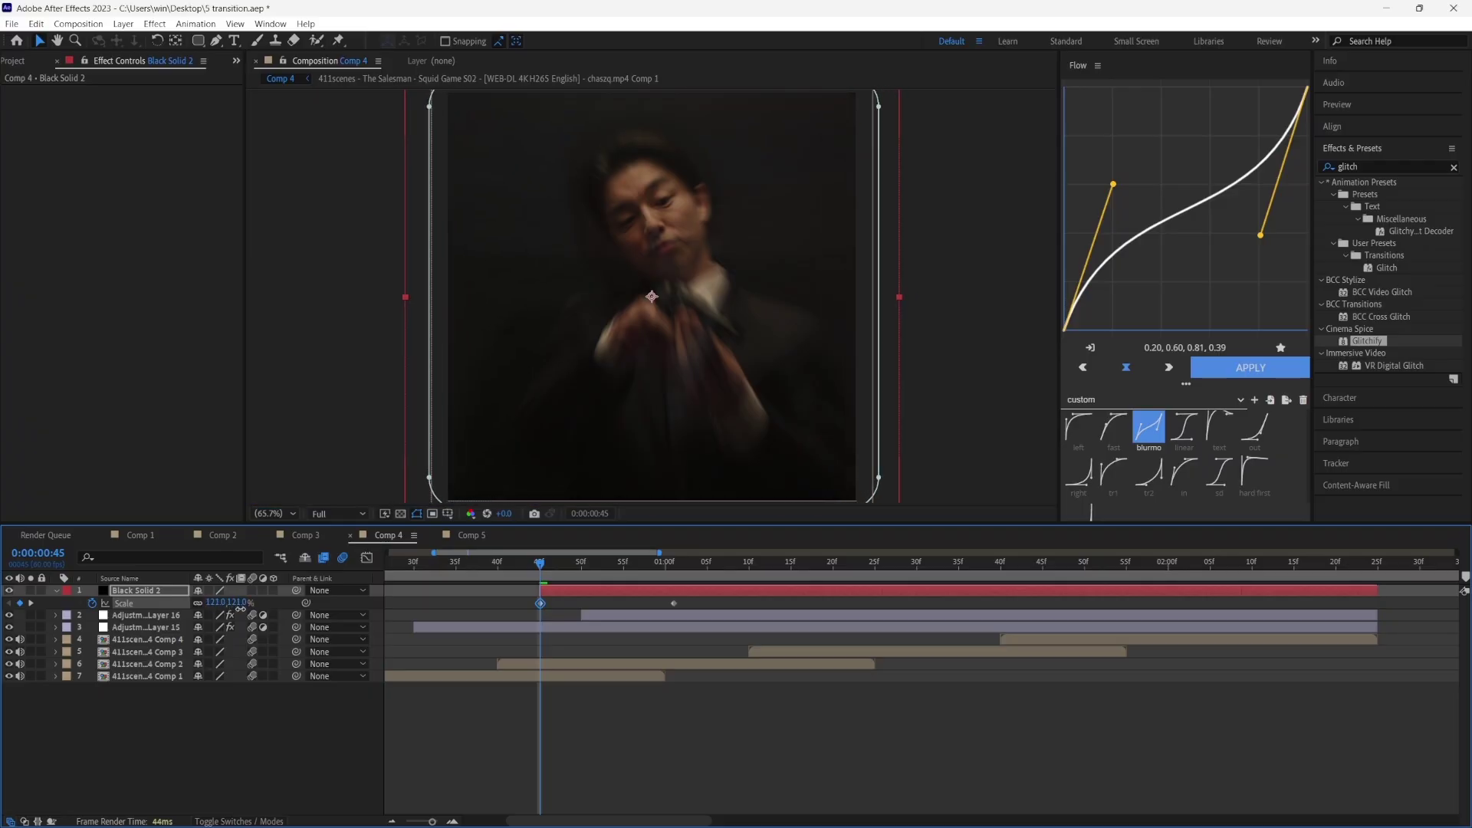
Copy the black solid's first scale keyframe (121%) to 0:00:02:25.
click(659, 603)
click(539, 604)
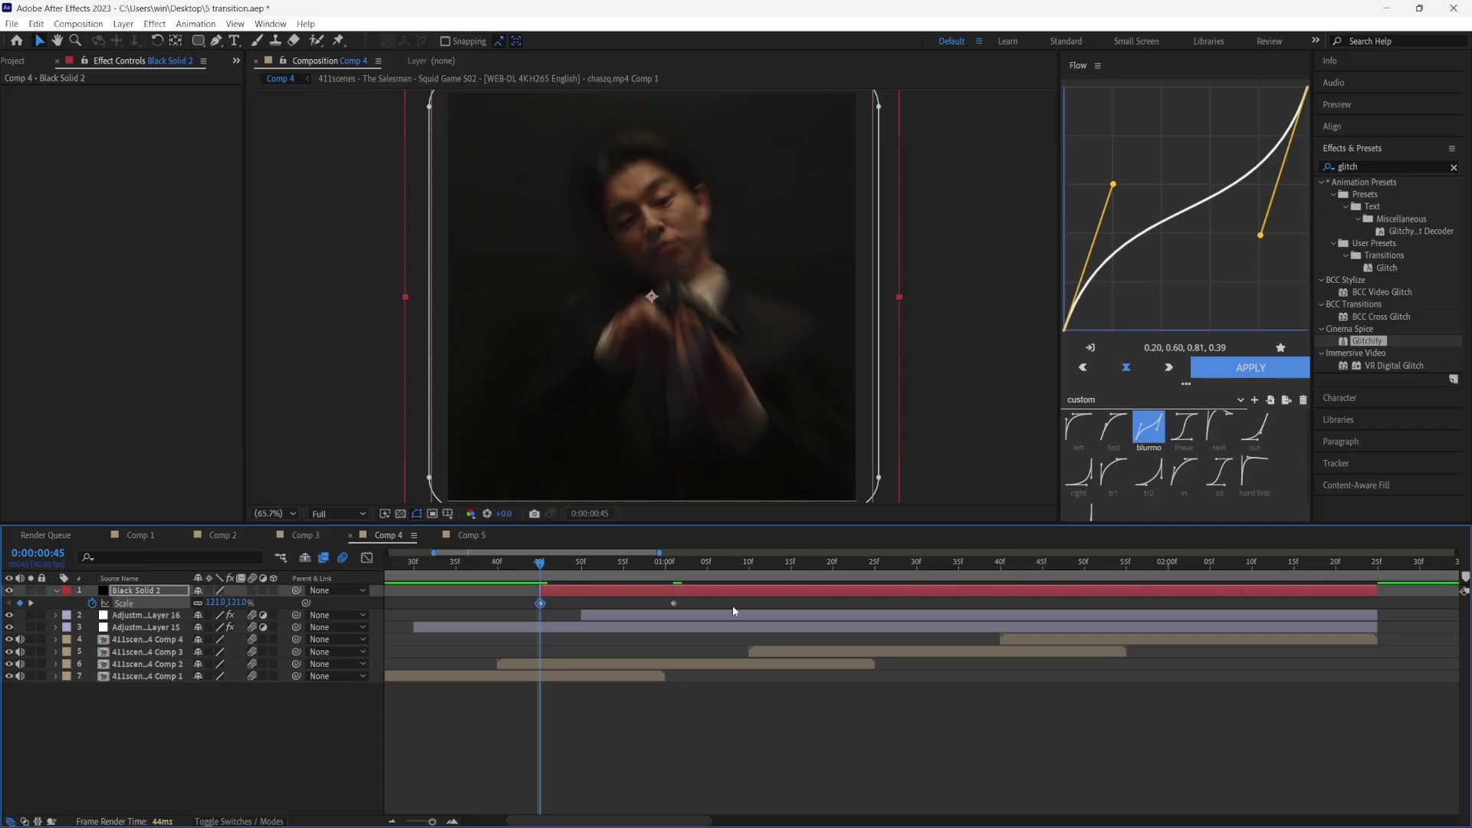
click(1377, 564)
key(ctrl+v)
click(1287, 699)
Copy the black solid's 100% scale keyframe to 0:00:02:01.
drag(743, 568, 674, 595)
click(674, 603)
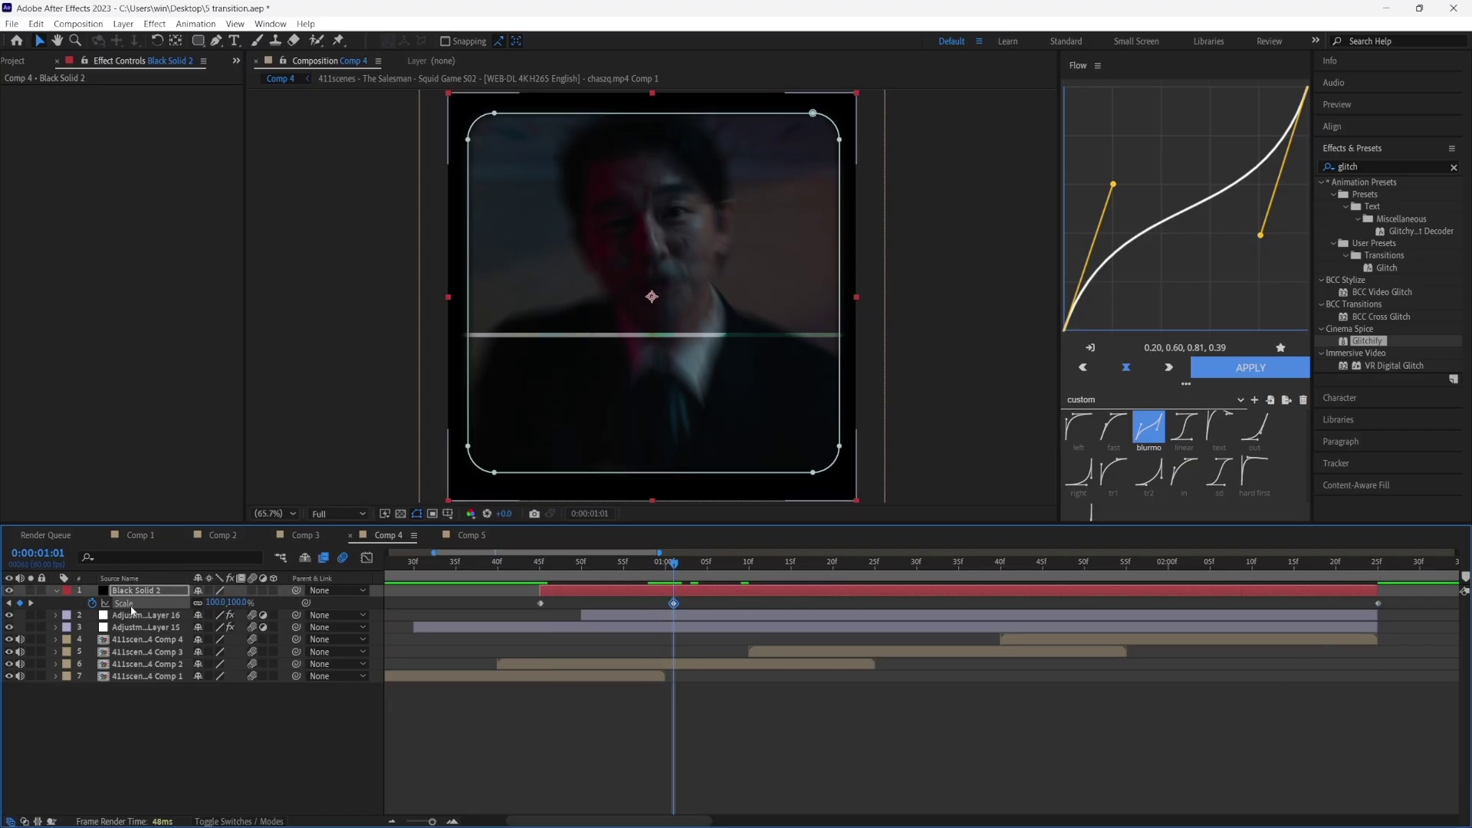
click(1179, 571)
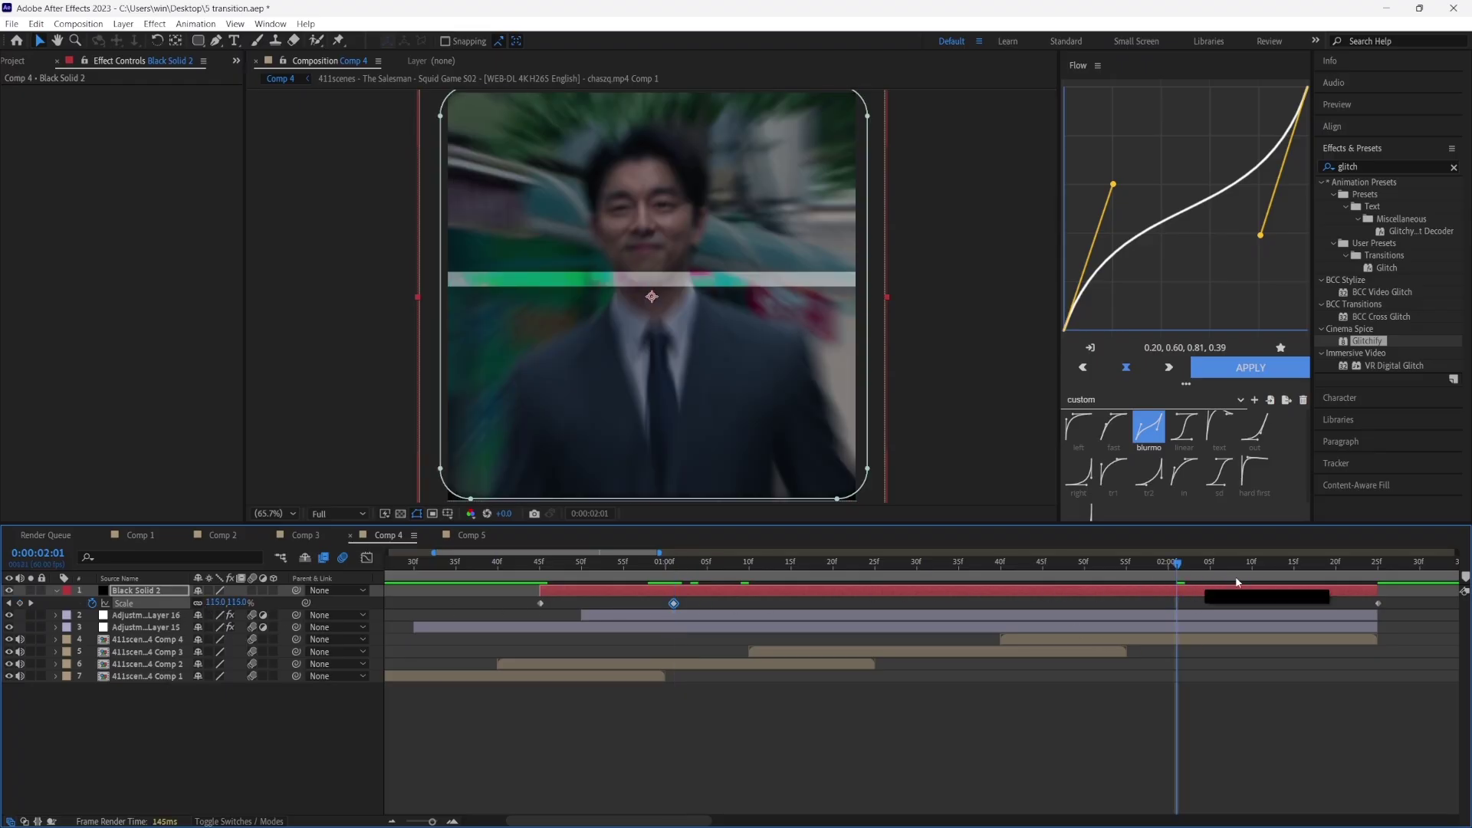
key(ctrl+v)
Ease all four scale keyframes and turn on motion blur for the black solid.
scroll(959, 657, down, 2)
drag(615, 577, 959, 628)
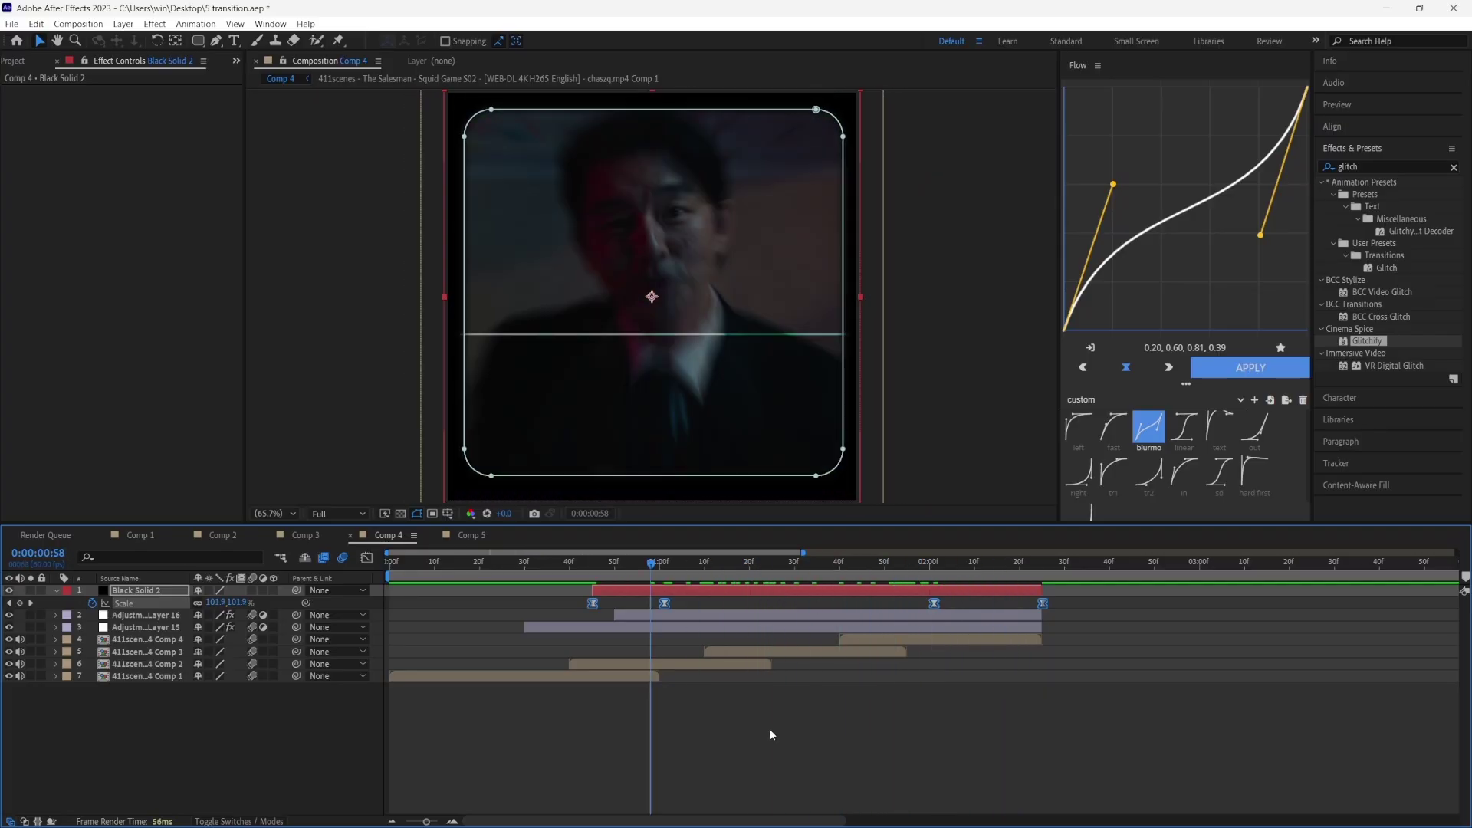
click(253, 591)
click(634, 768)
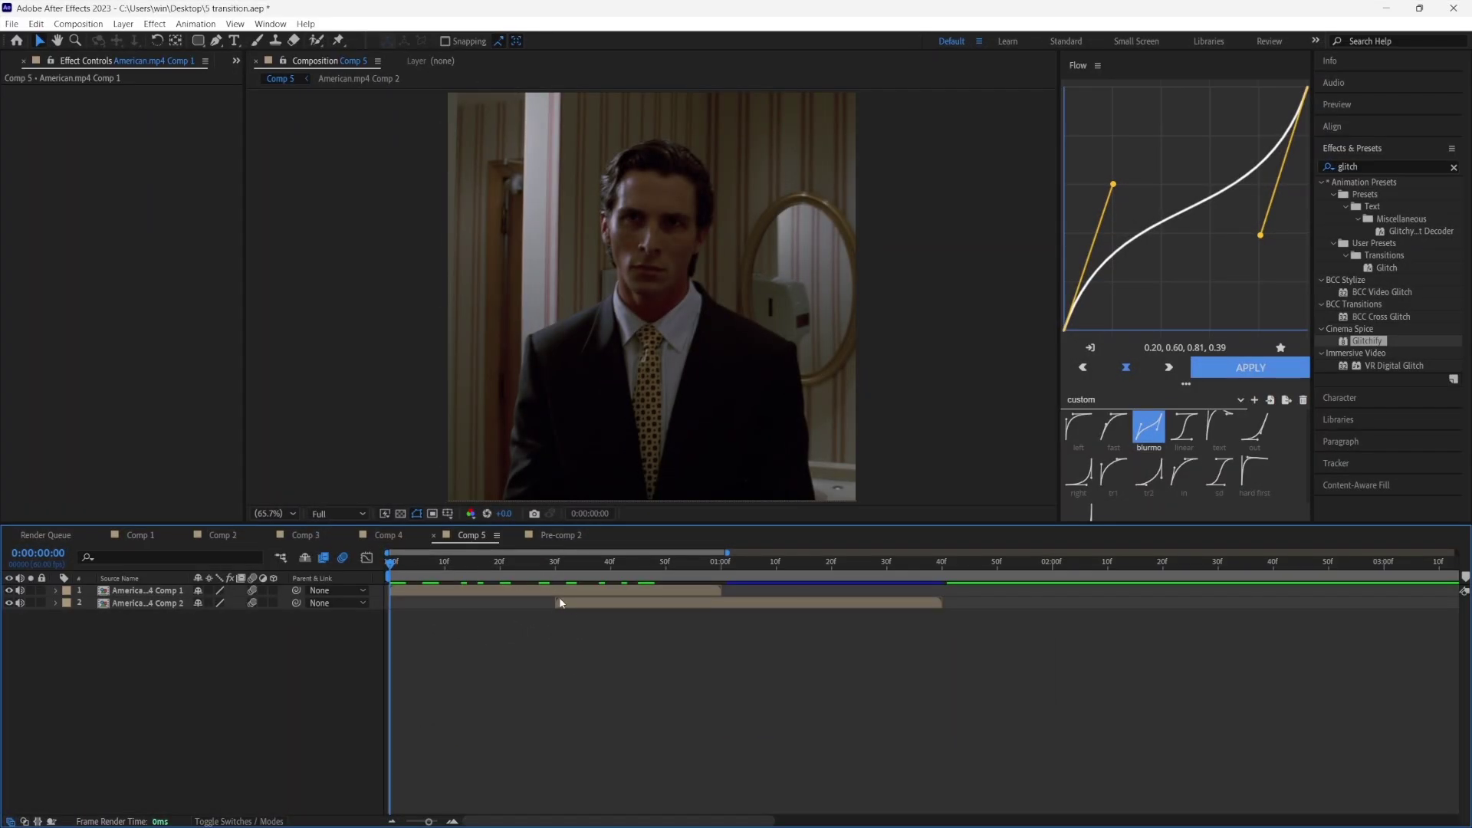
Find the Shatter effect and apply it to the first clip in Comp 5.
scroll(360, 600, up, 3)
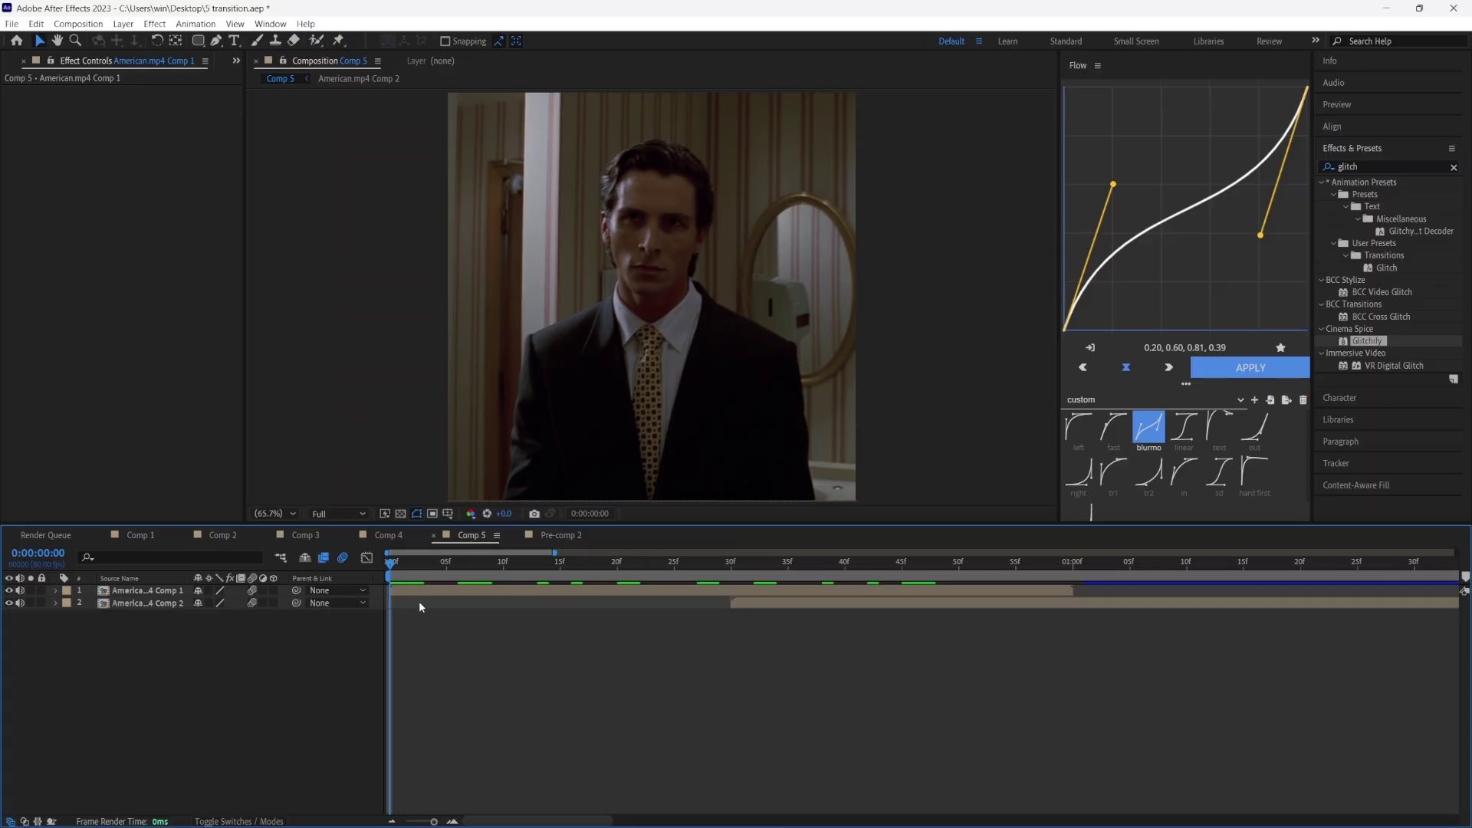
scroll(779, 675, down, 2)
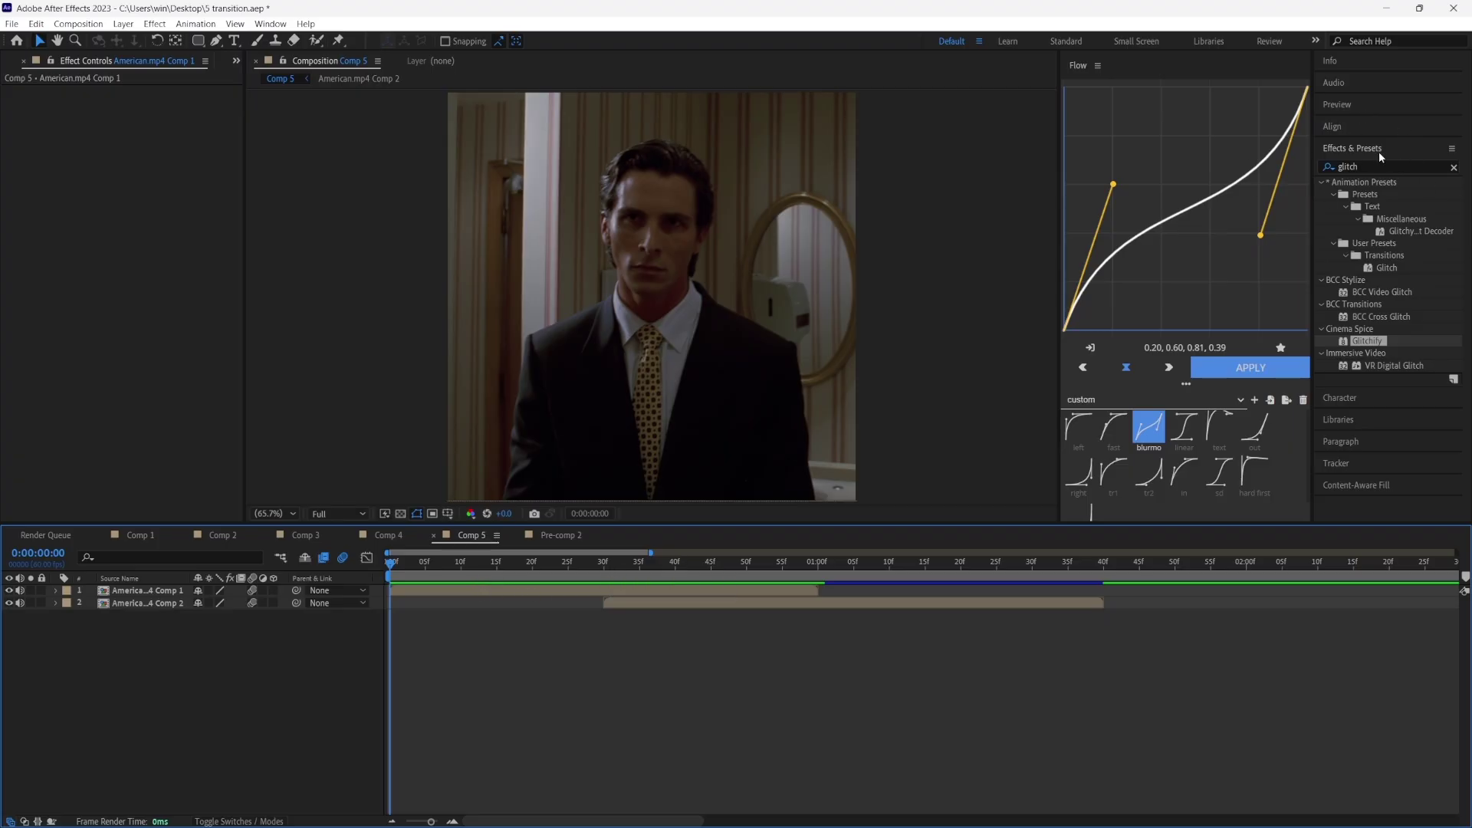
drag(1373, 166, 1239, 175)
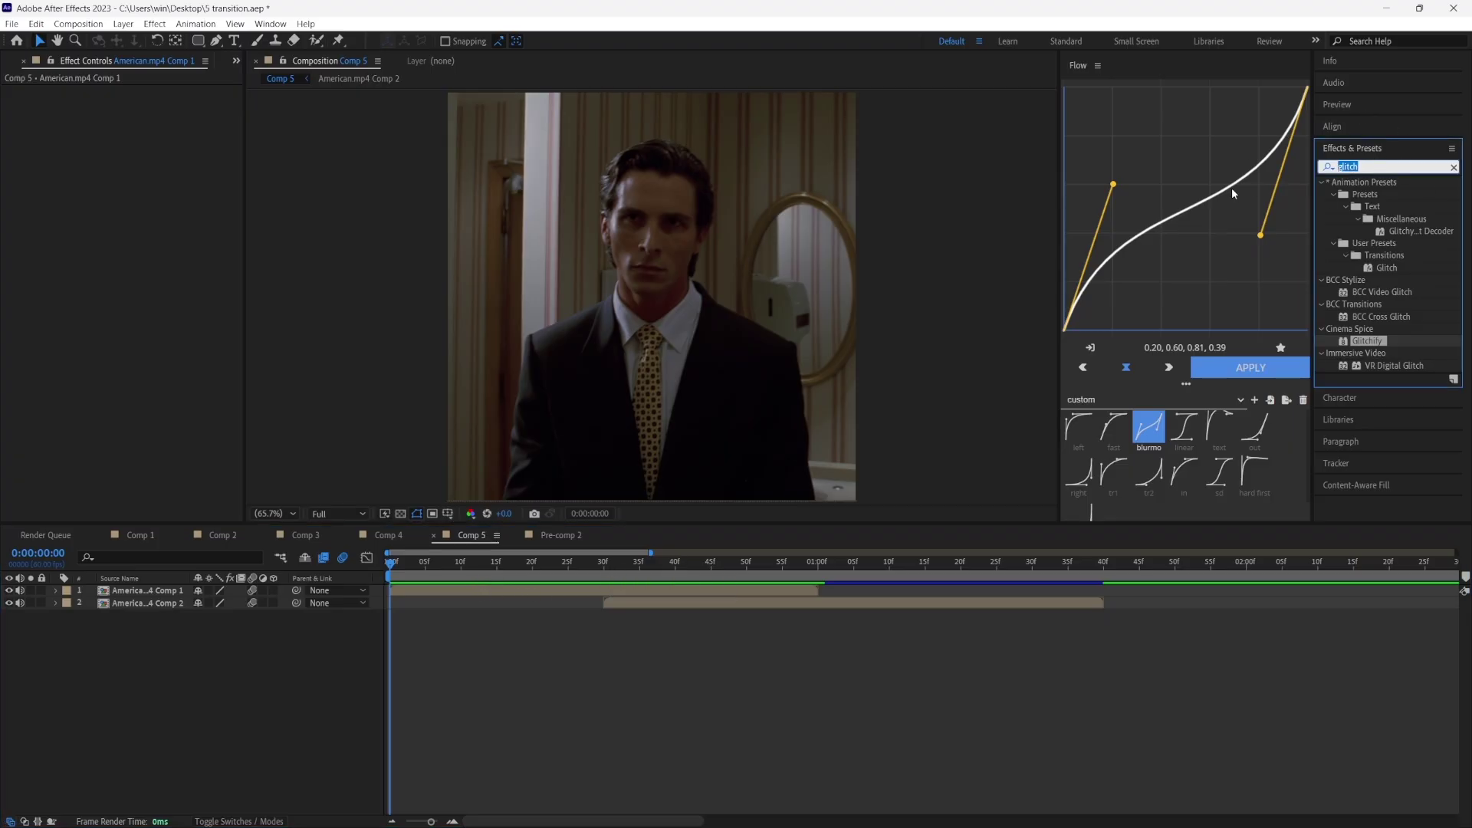
text(shatt)
drag(1364, 230, 548, 591)
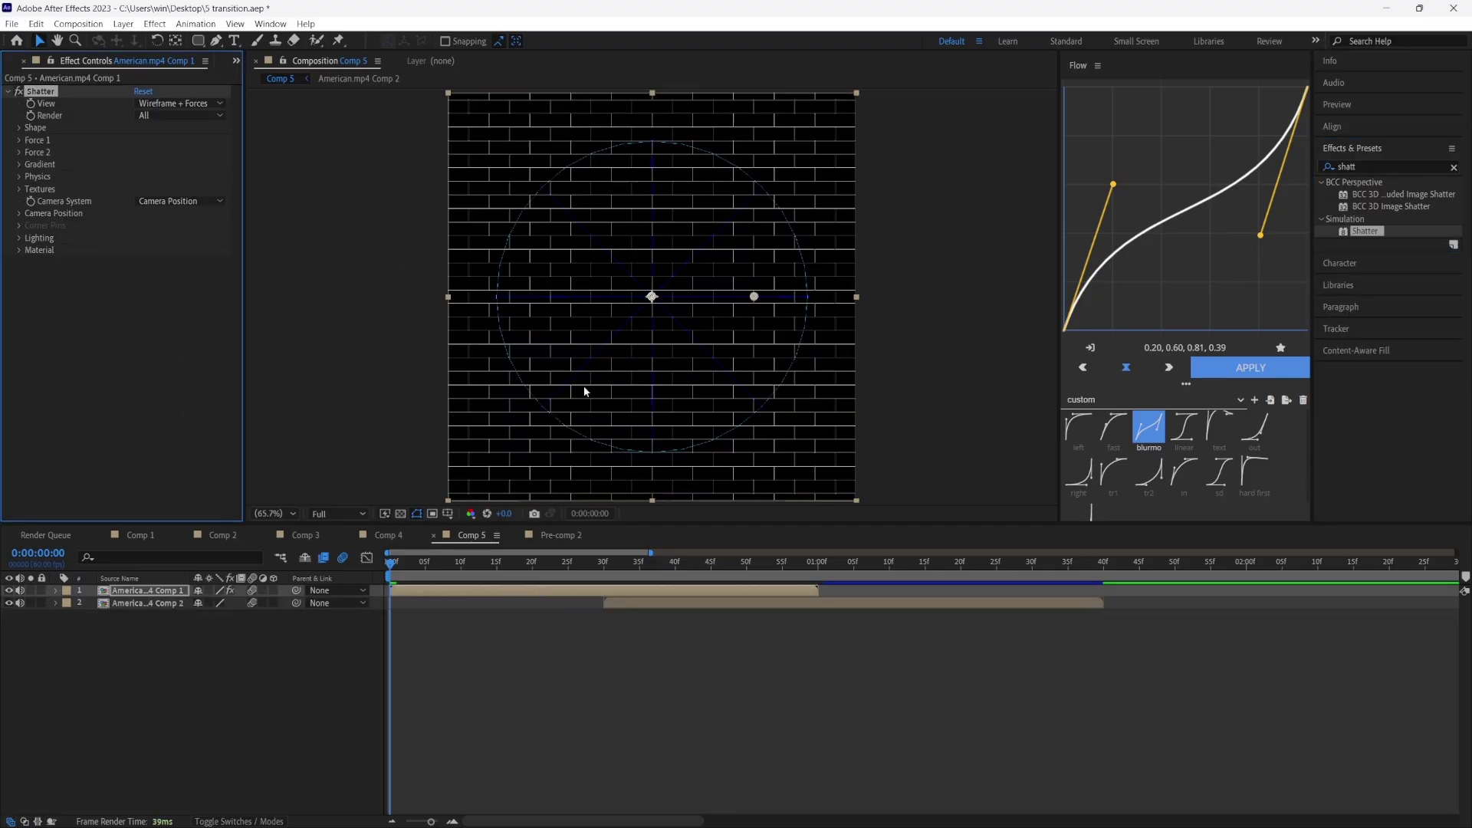
Set the Shatter effect's view to Rendered and check the break-up at several frames.
click(601, 578)
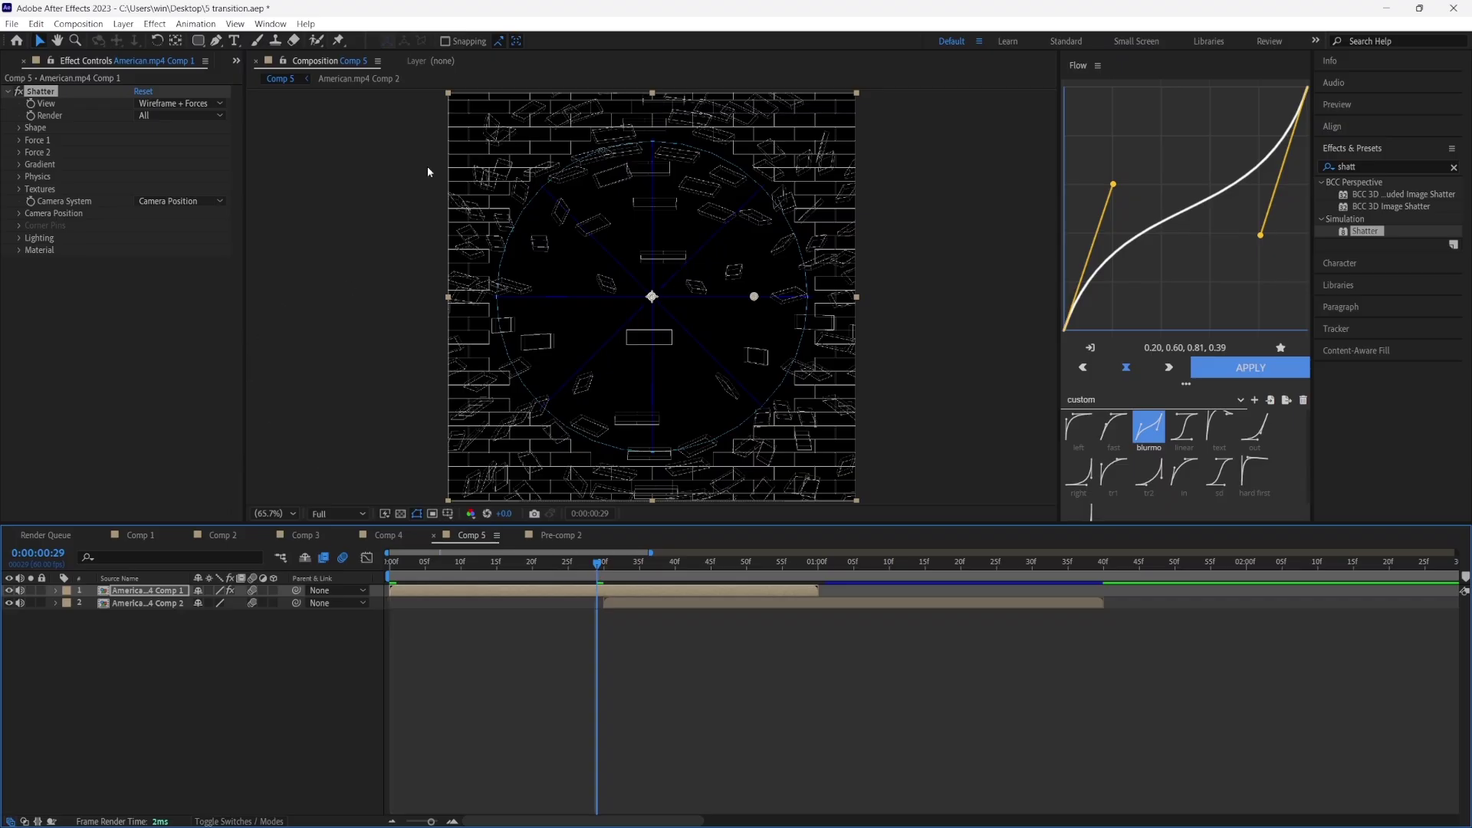
click(172, 104)
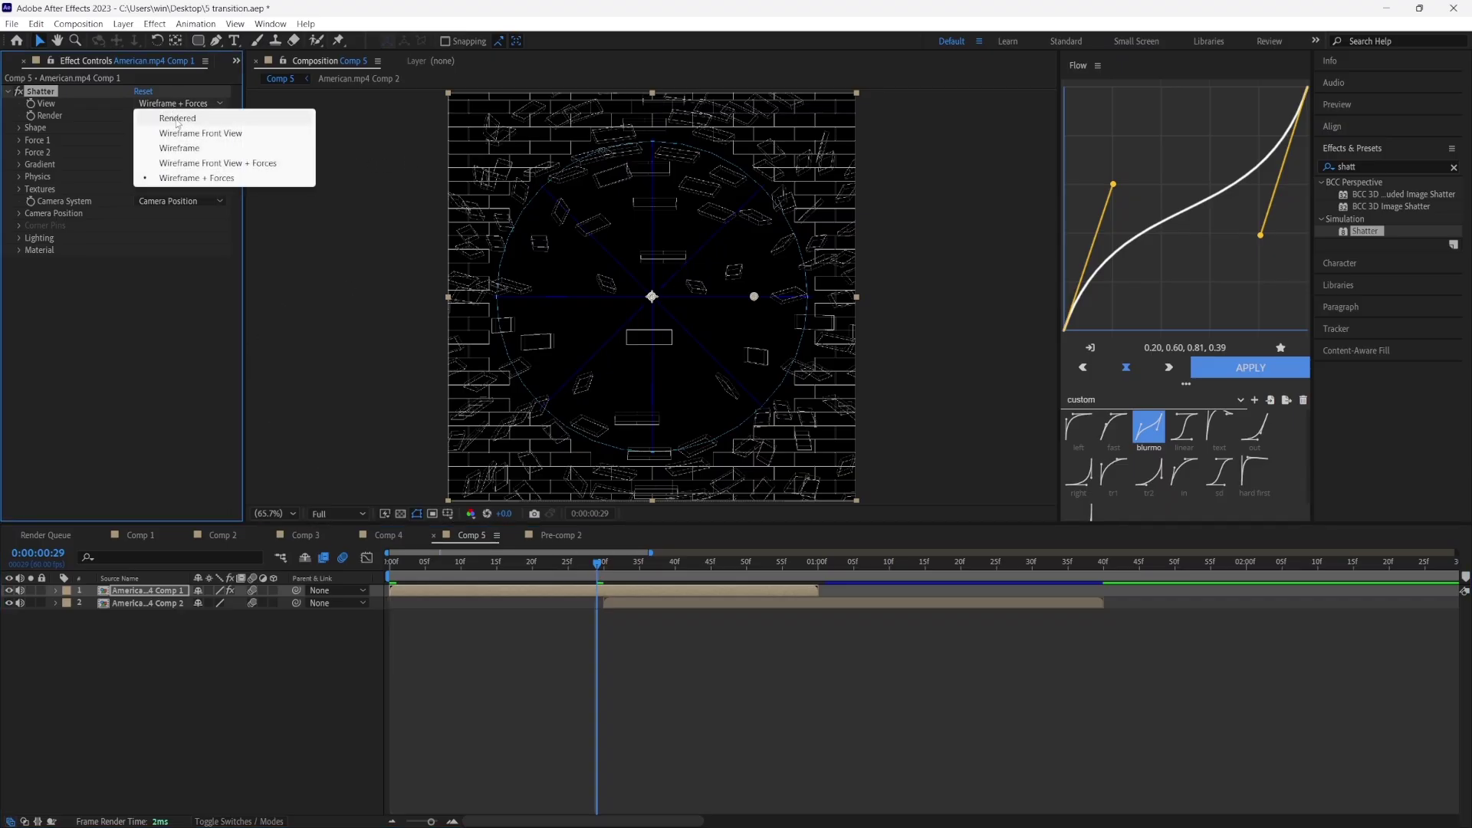
click(176, 119)
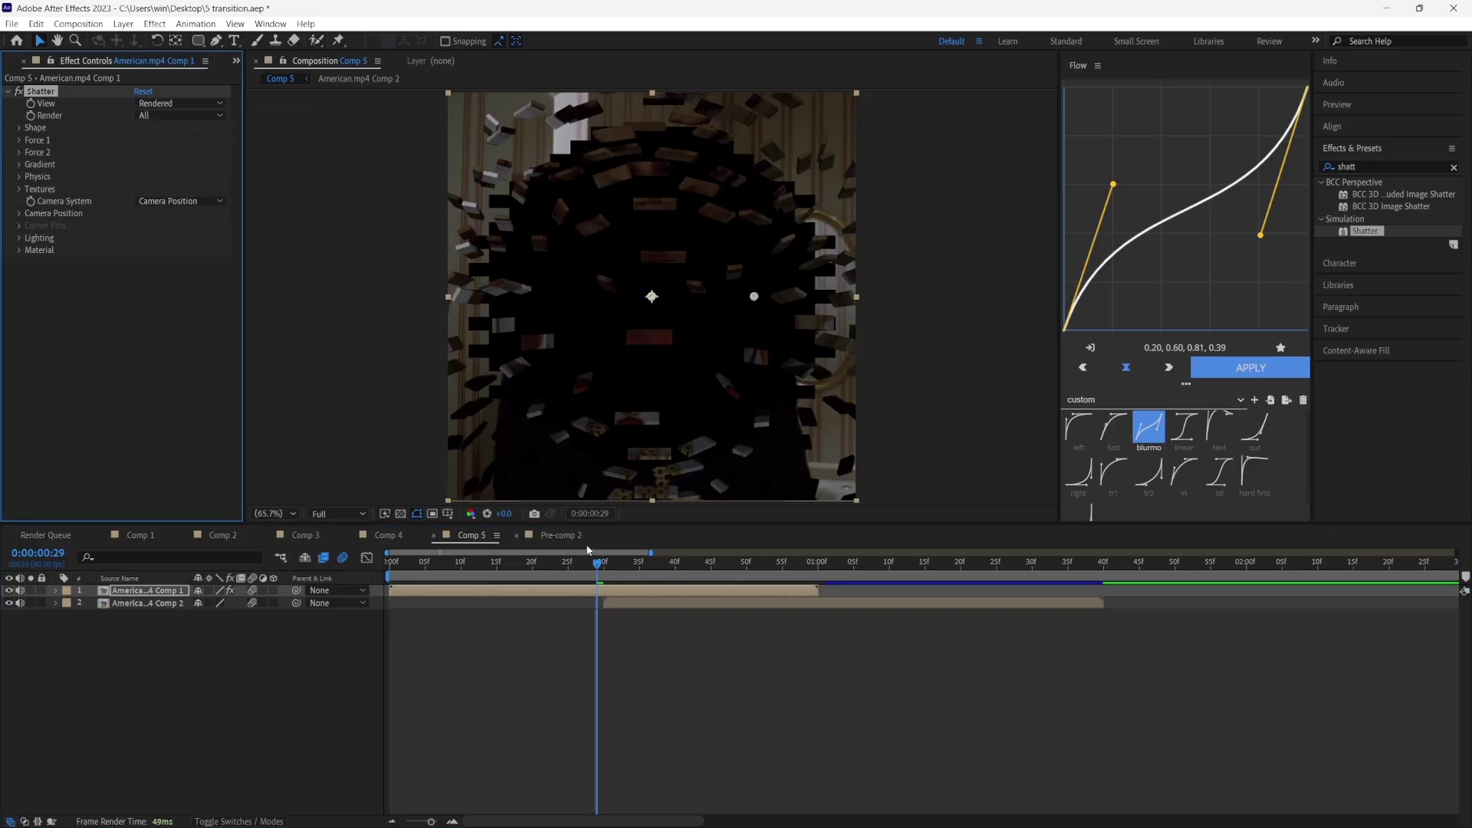
drag(589, 550, 454, 562)
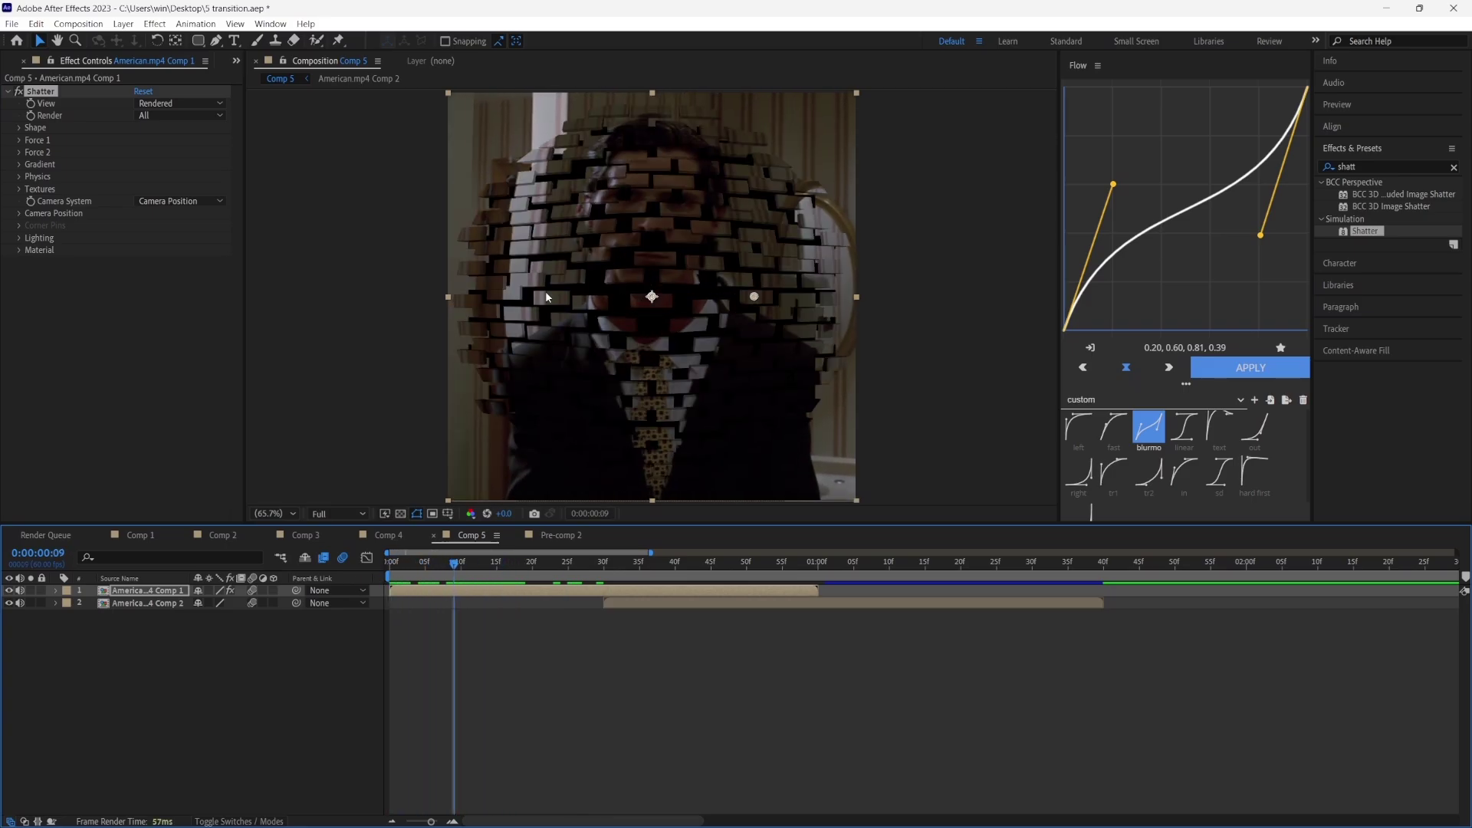
Change the Shatter shape pattern to Glass.
click(21, 129)
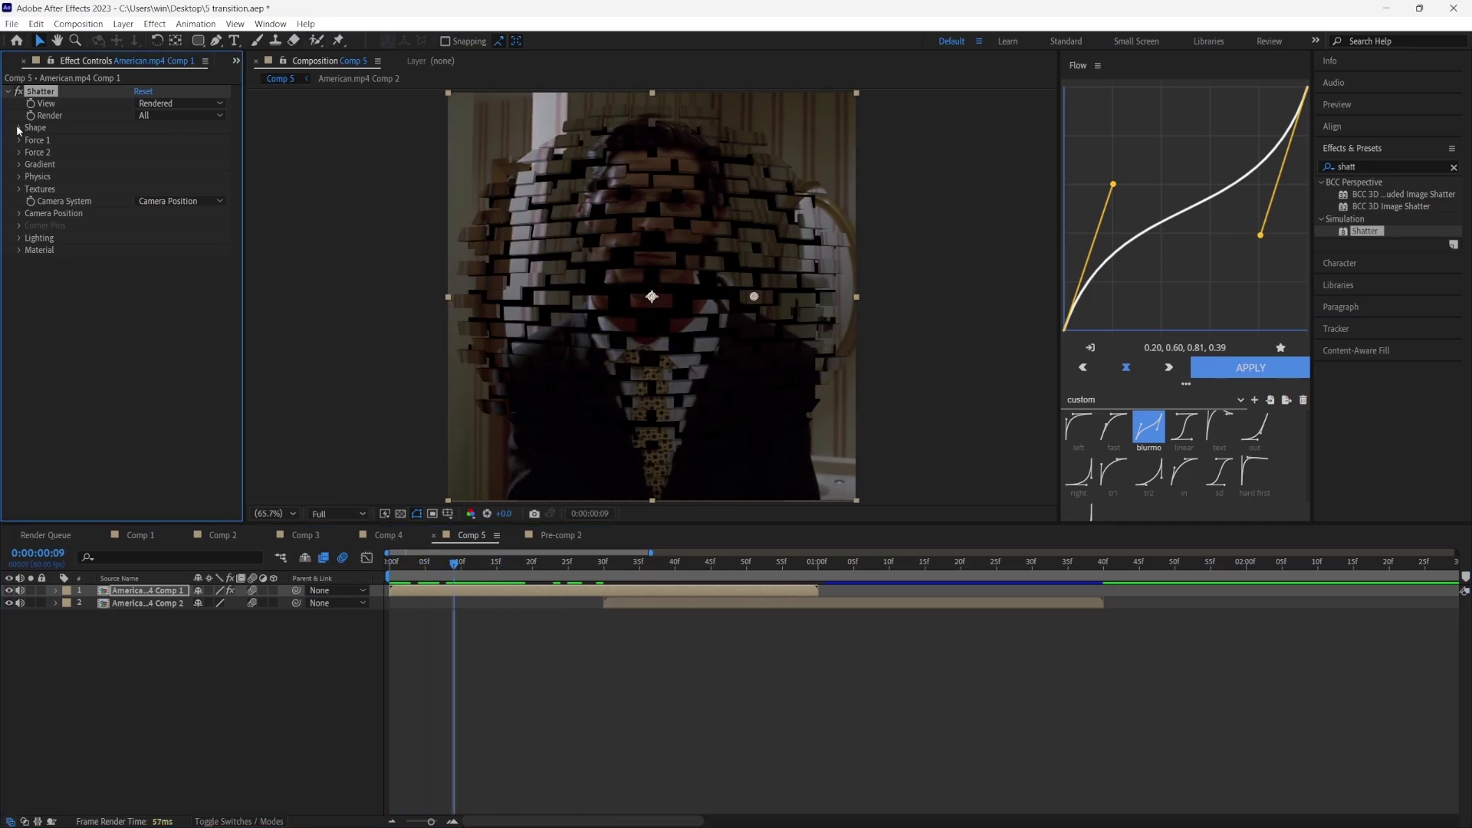
click(180, 141)
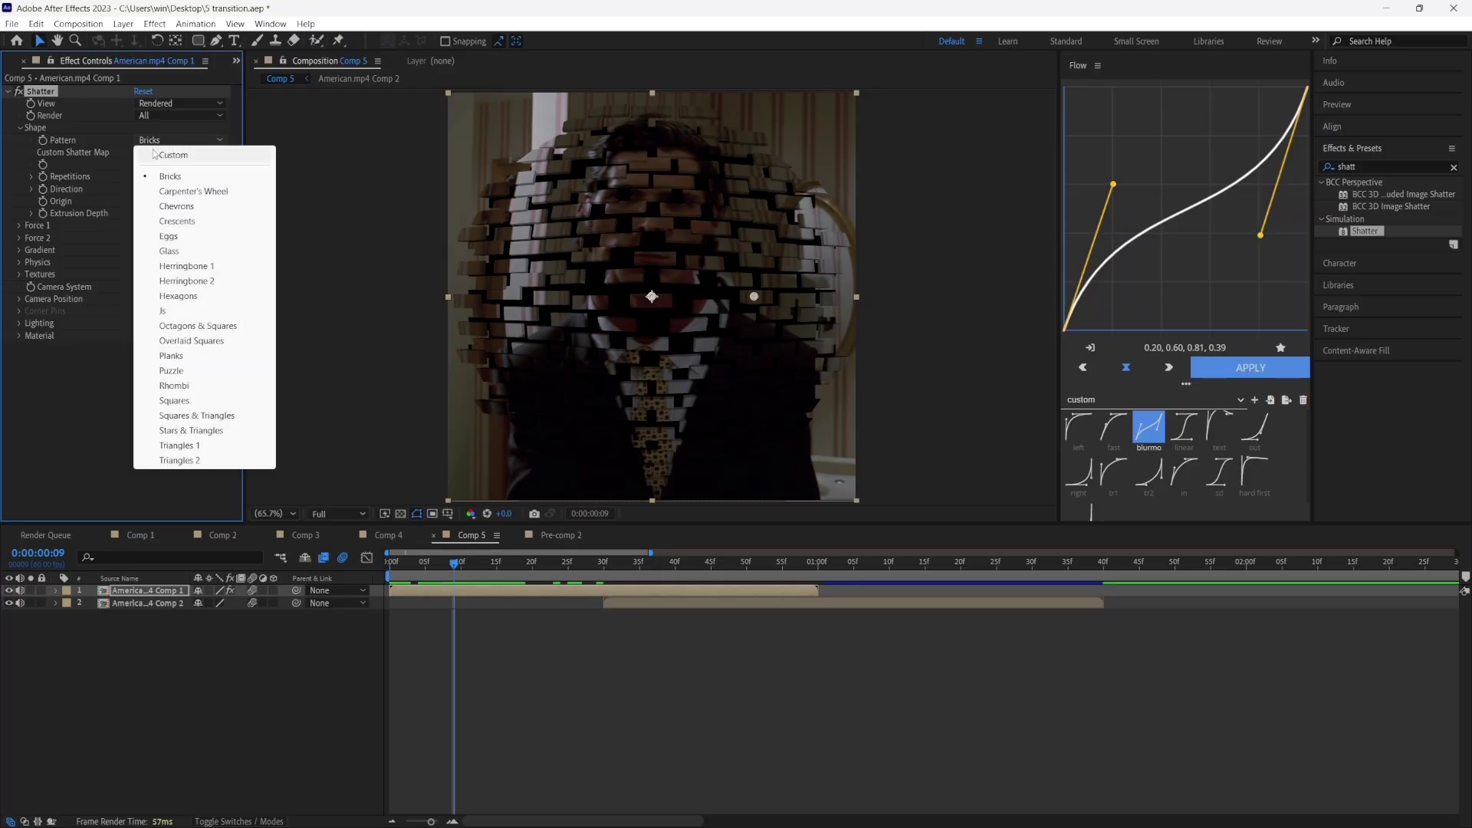
click(169, 252)
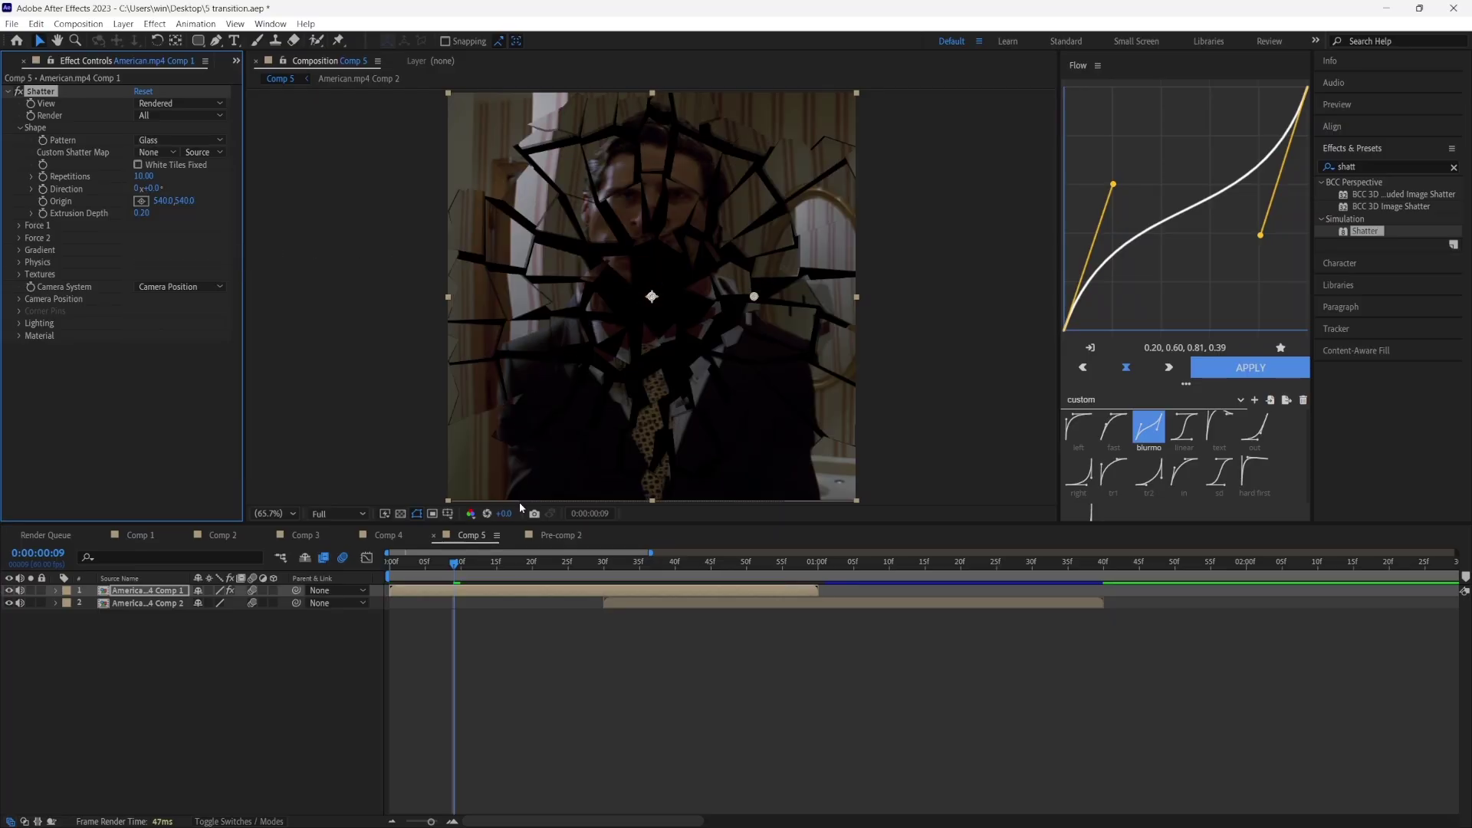
Keyframe the Shatter Force 1 radius at 0 at 0:00:00:30.
drag(498, 562, 604, 577)
click(47, 225)
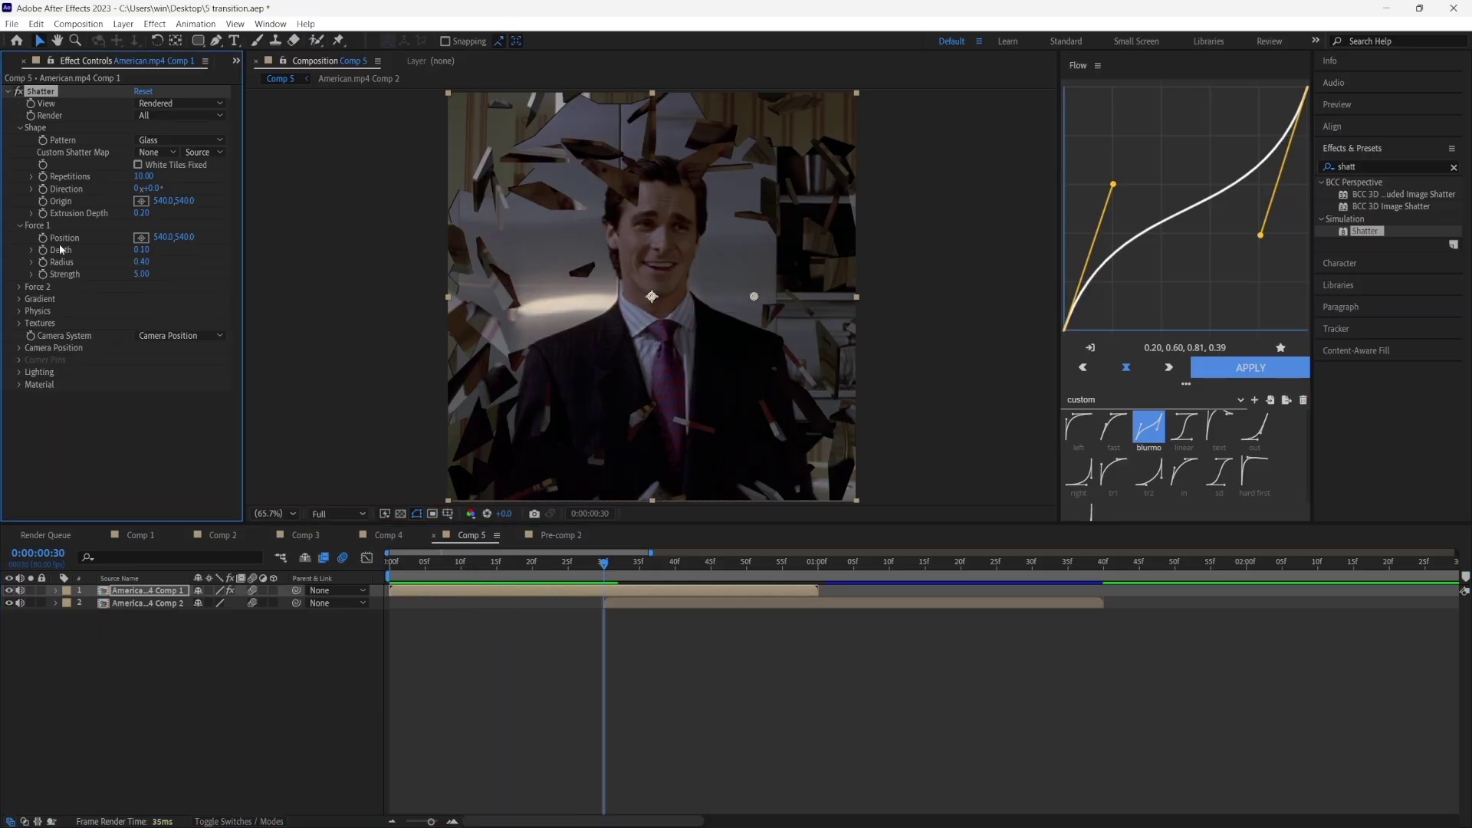
drag(142, 263, 21, 266)
key(u)
scroll(595, 591, up, 1)
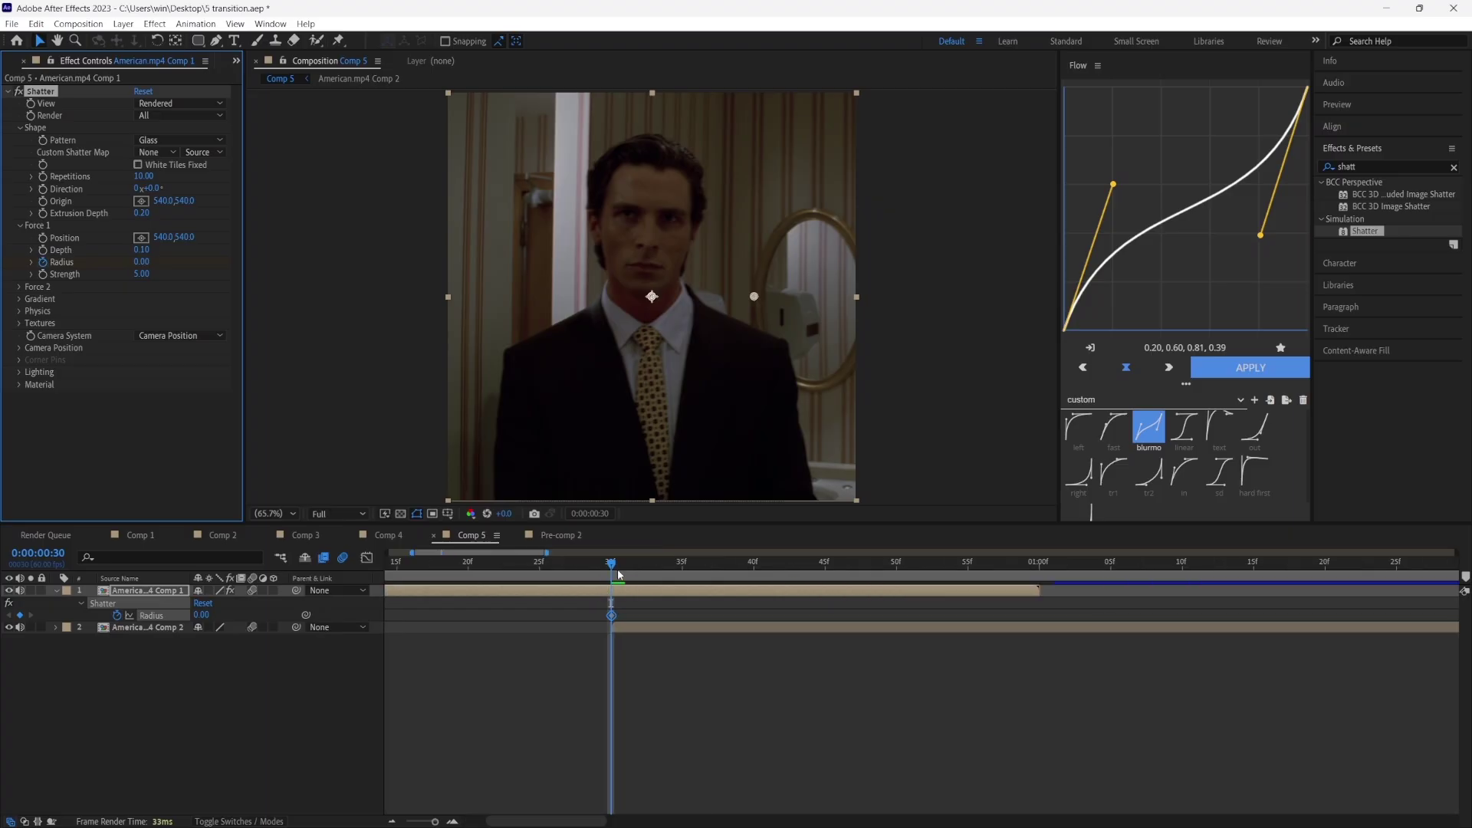
Add a Force 1 radius keyframe of 1 at 0:00:00:32.
drag(615, 563, 711, 636)
click(142, 262)
text(1)
click(193, 454)
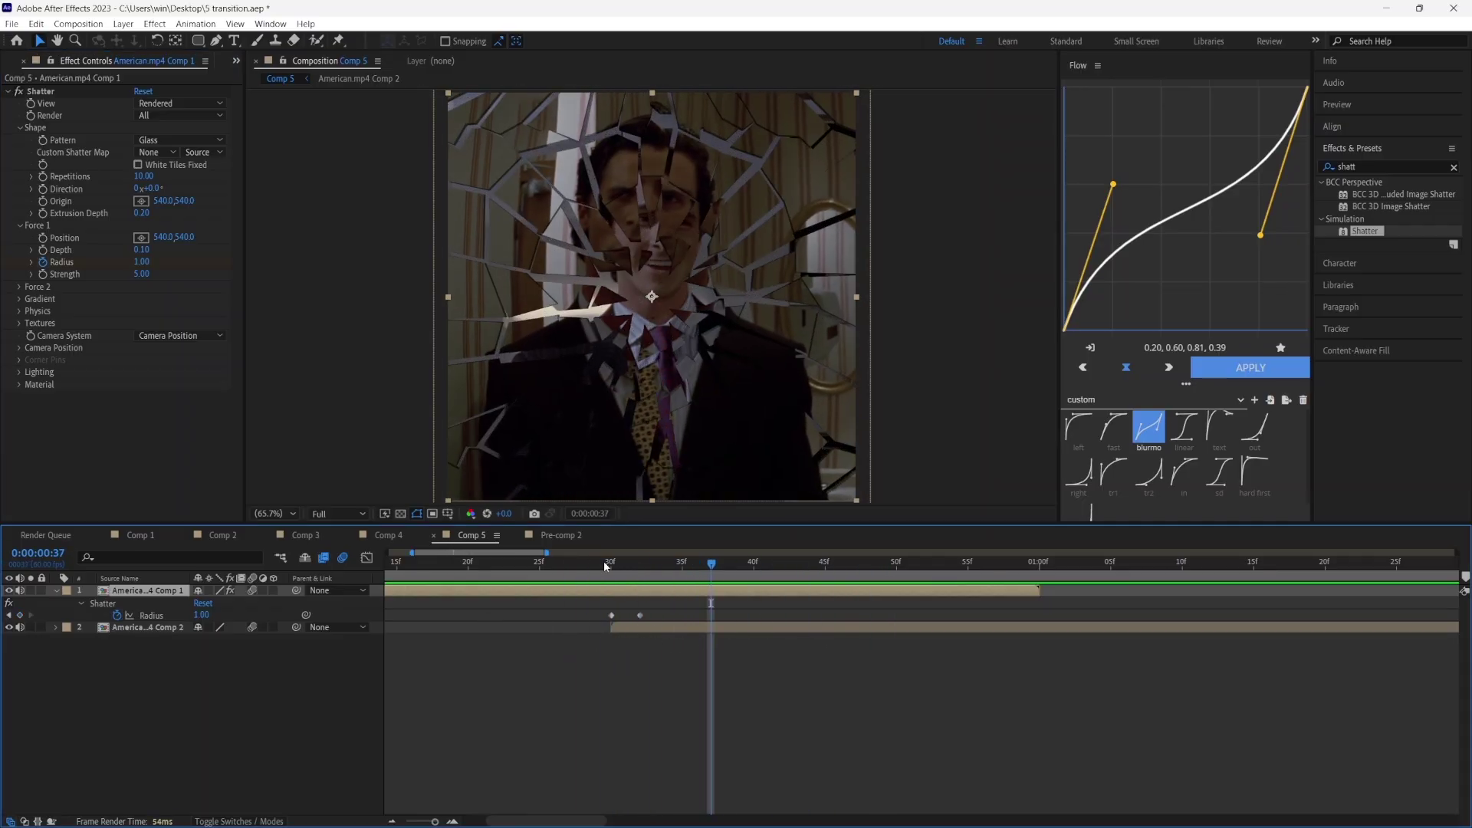
Set the Shatter Force 1 strength to 25.
click(142, 274)
text(25)
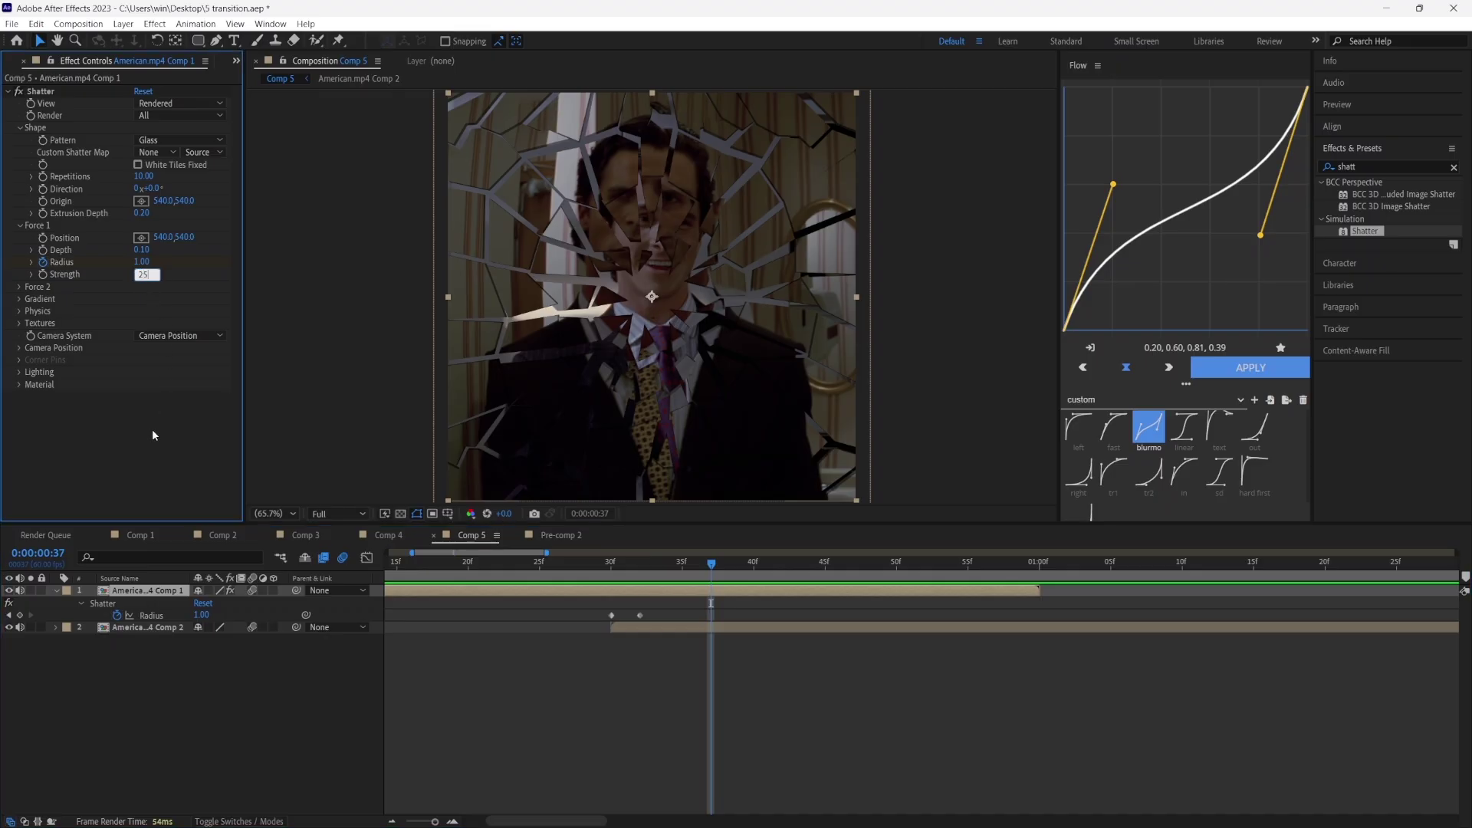
click(151, 430)
Set the Shatter physics to a rotation speed of 0.40 and a viscosity of 0.01.
click(20, 311)
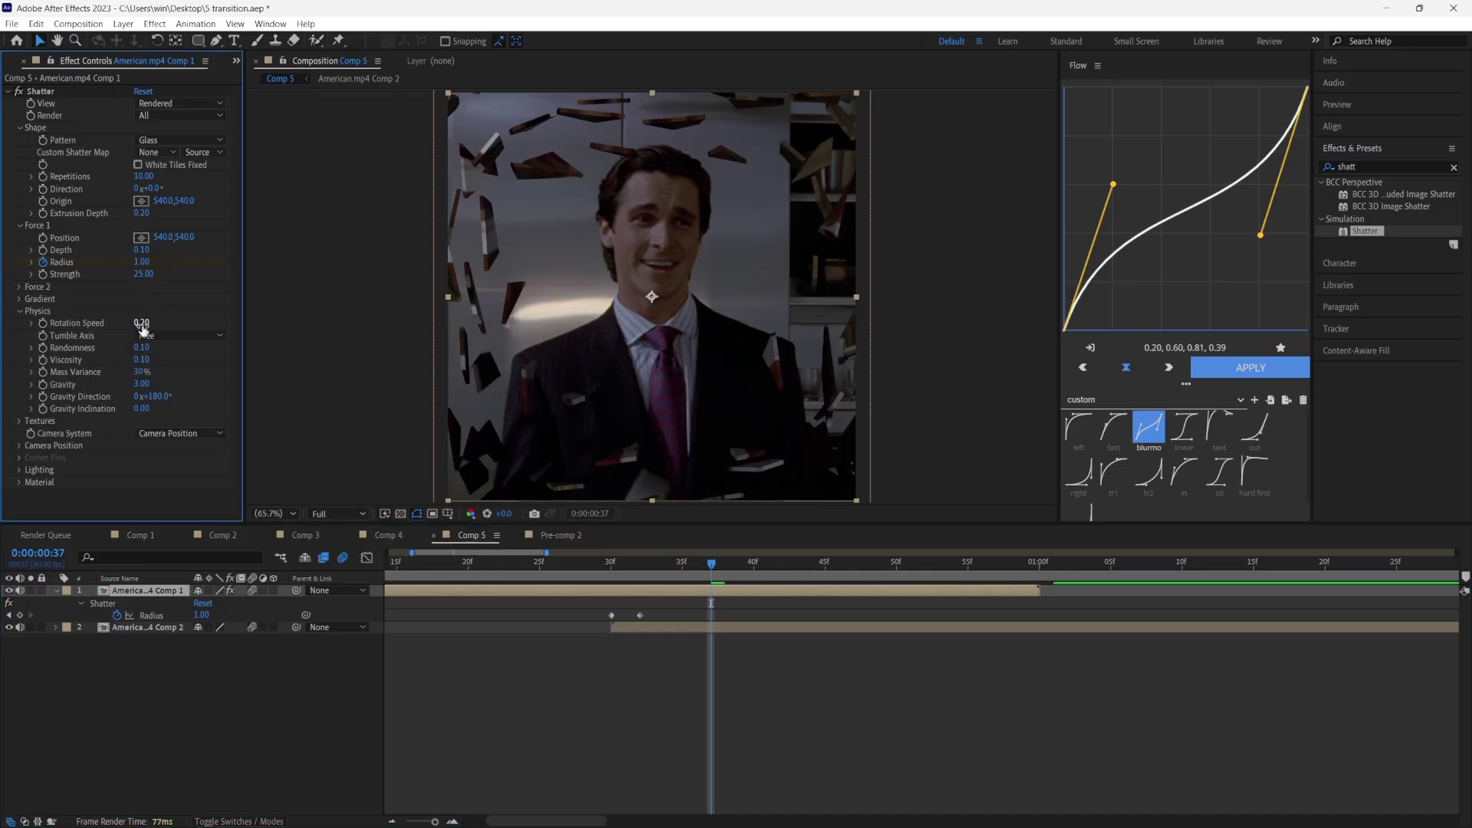
click(142, 323)
click(132, 421)
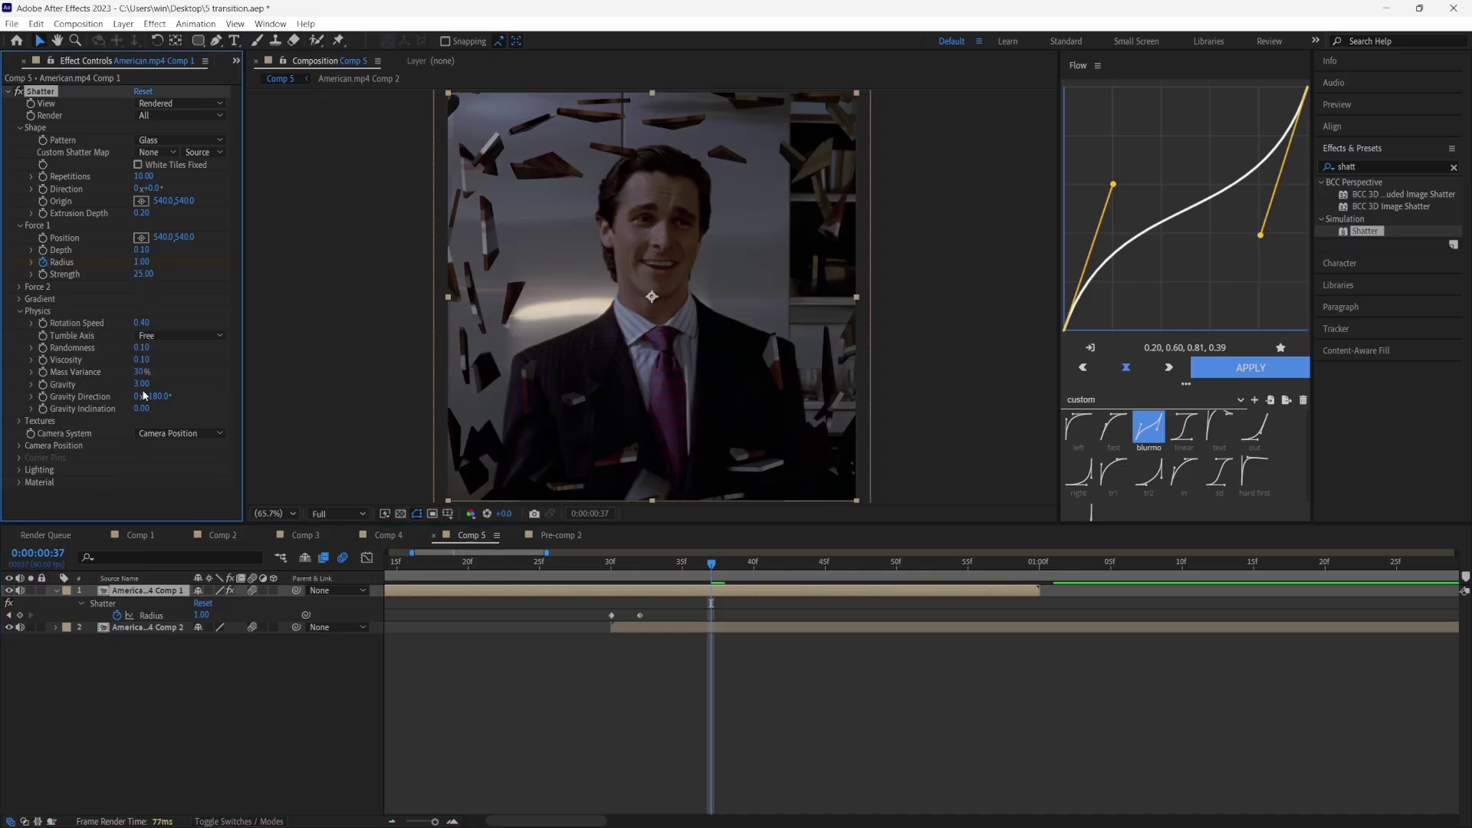
click(139, 360)
text(0)
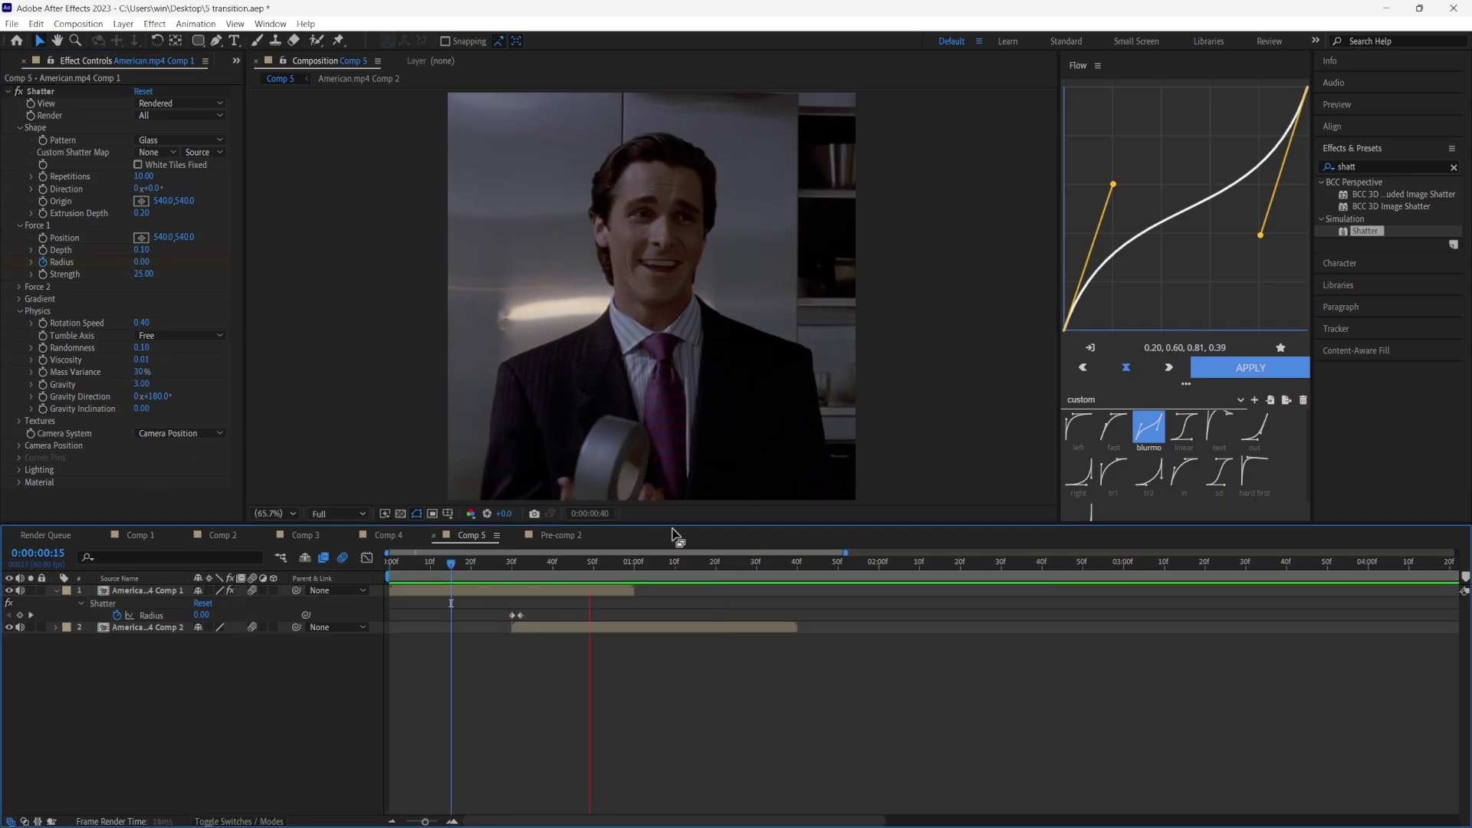
Find the Drop Shadow effect and apply it to the shattered clip, viewing it at 0:00:00:32.
mouse_move(524, 566)
mouse_down()
mouse_move(554, 588)
mouse_move(519, 584)
mouse_up()
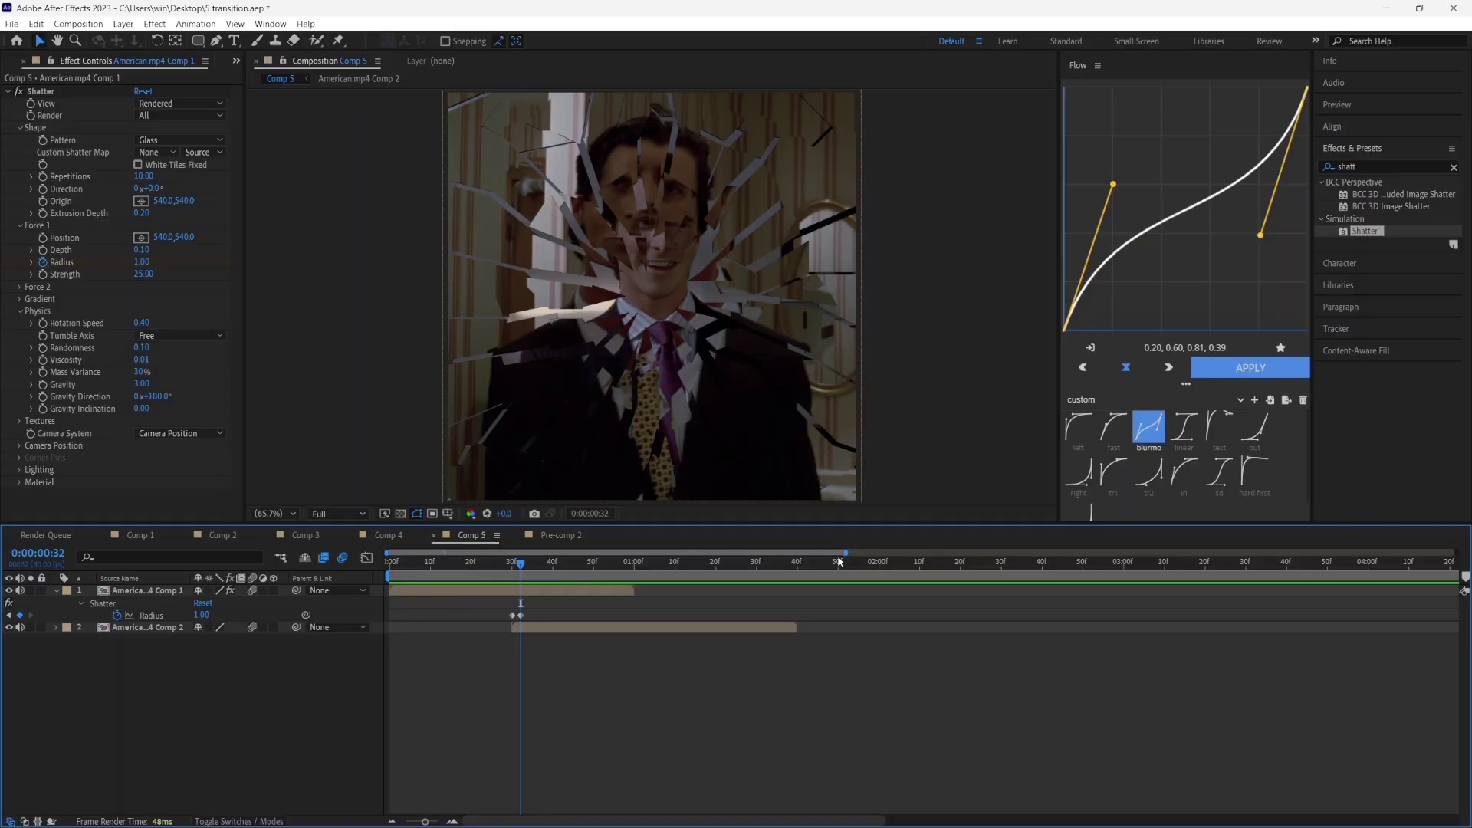
click(1372, 167)
text(drop[)
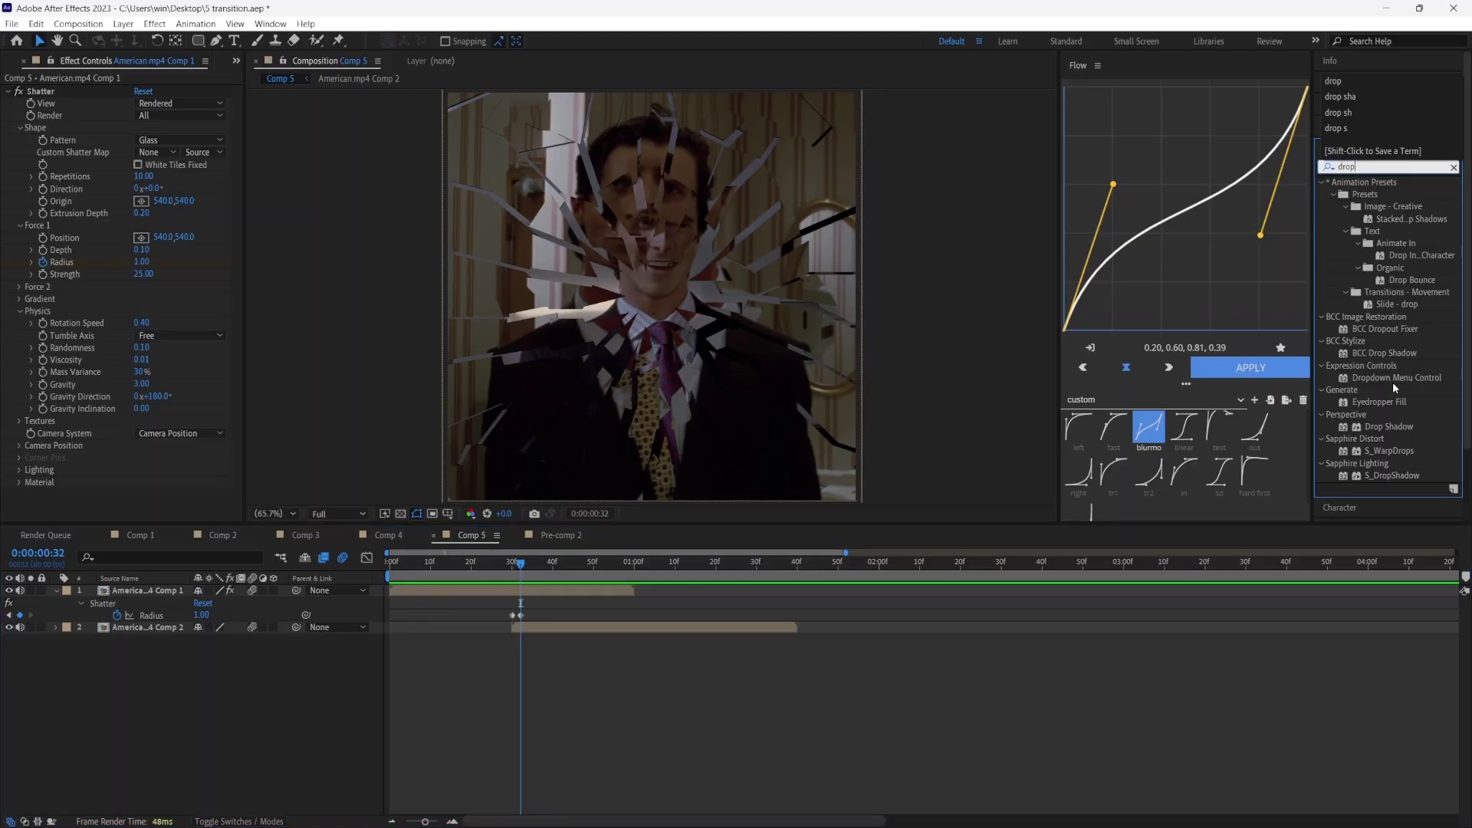
double_click(1389, 426)
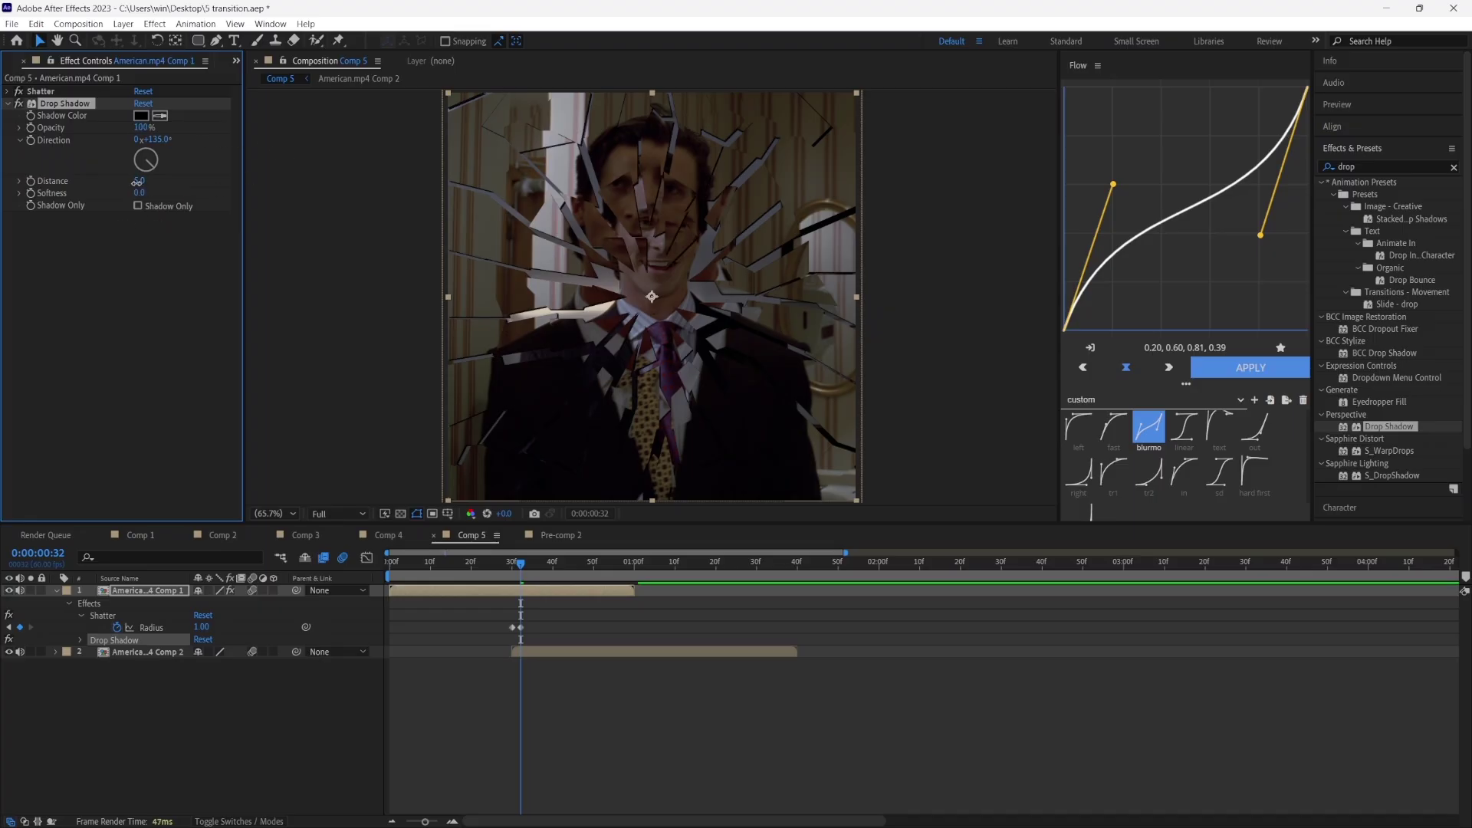
Set the Drop Shadow distance to 0 and softness to 85, and collapse the clip's properties in the timeline.
drag(139, 183, 55, 184)
click(139, 193)
text(8)
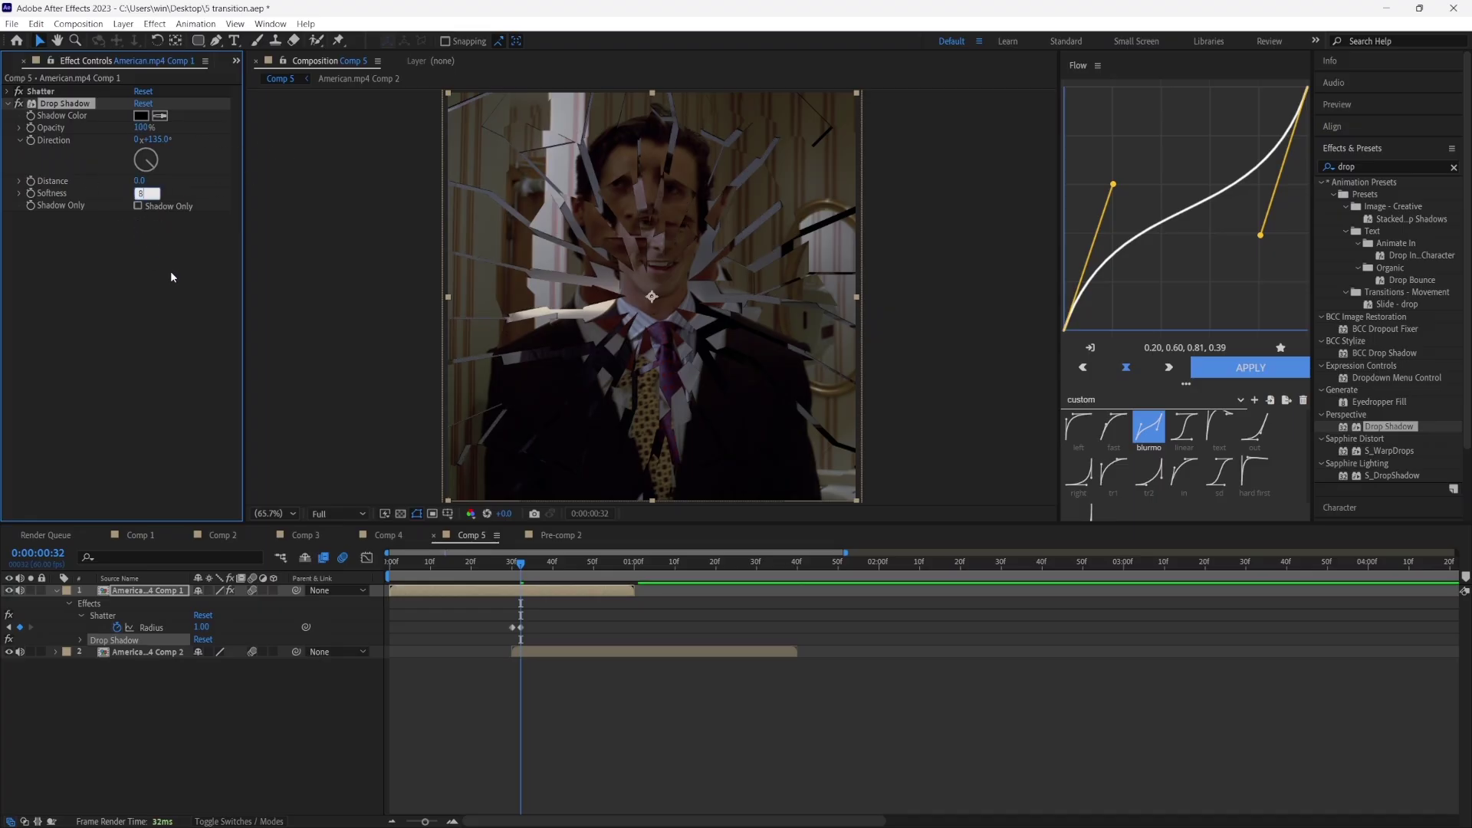
text(5)
click(707, 674)
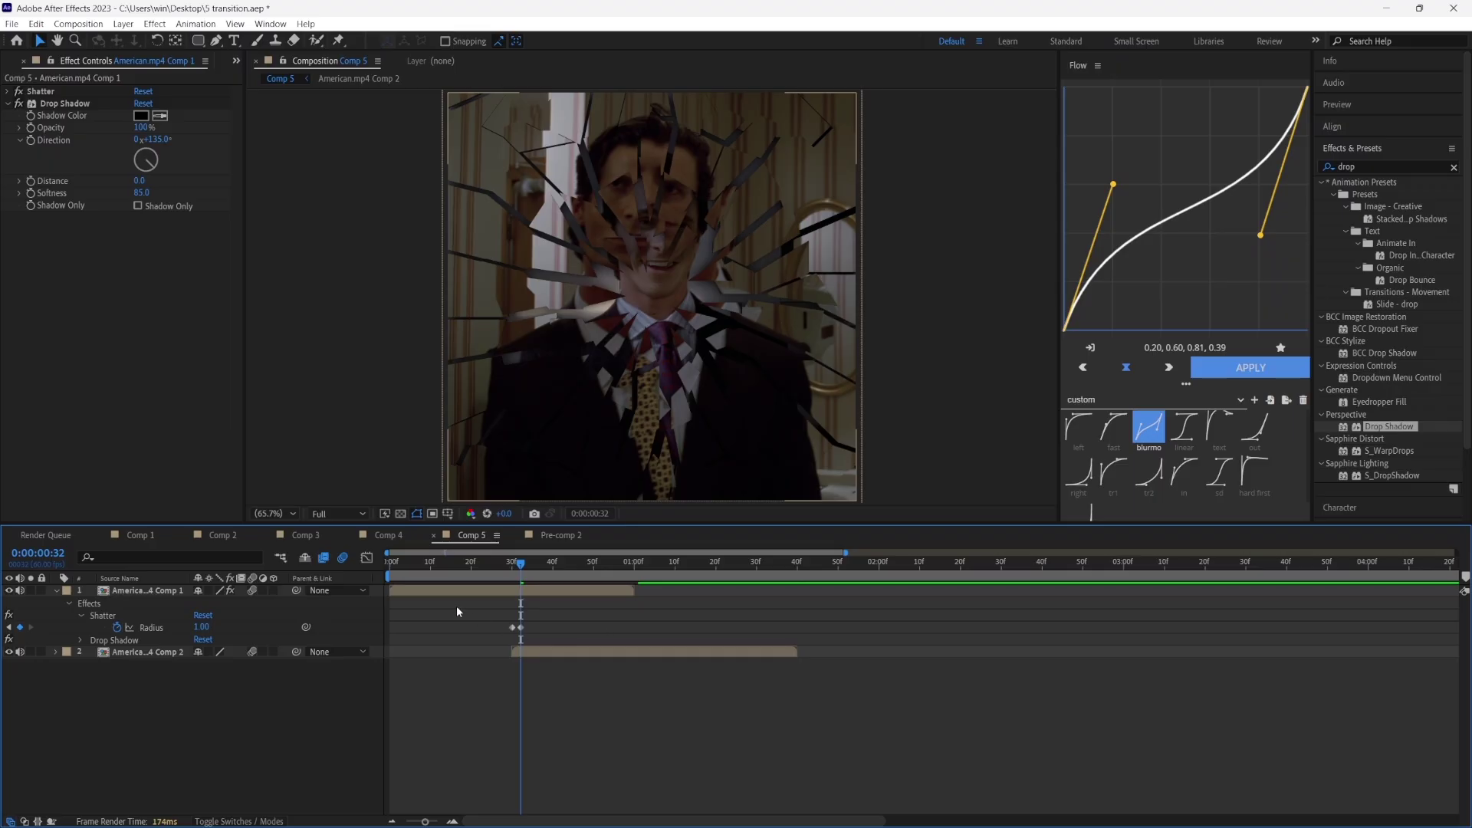
key(u)
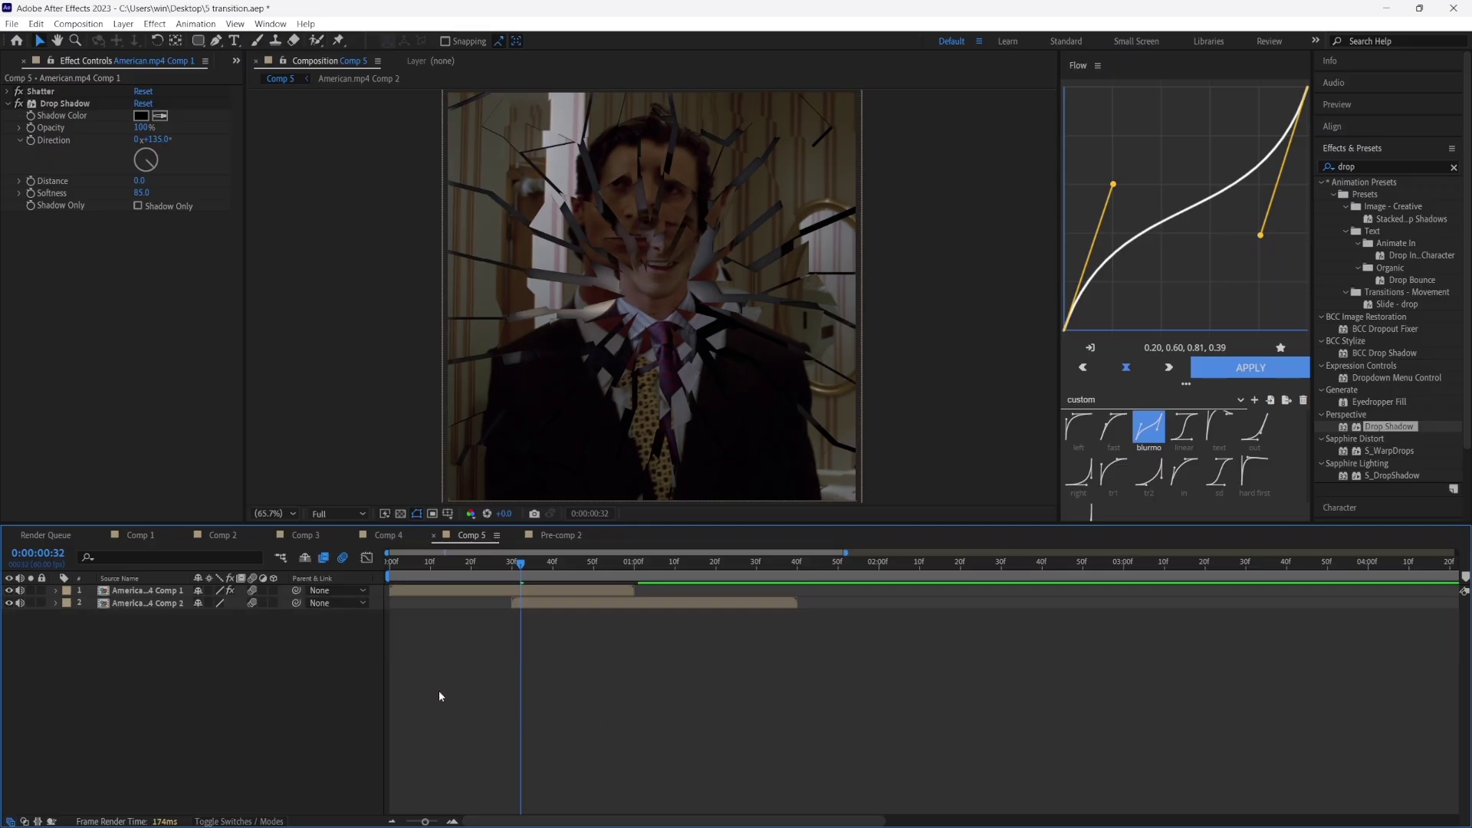
Create an adjustment layer above the two clips in Comp 5.
scroll(489, 603, up, 1)
drag(550, 566, 533, 569)
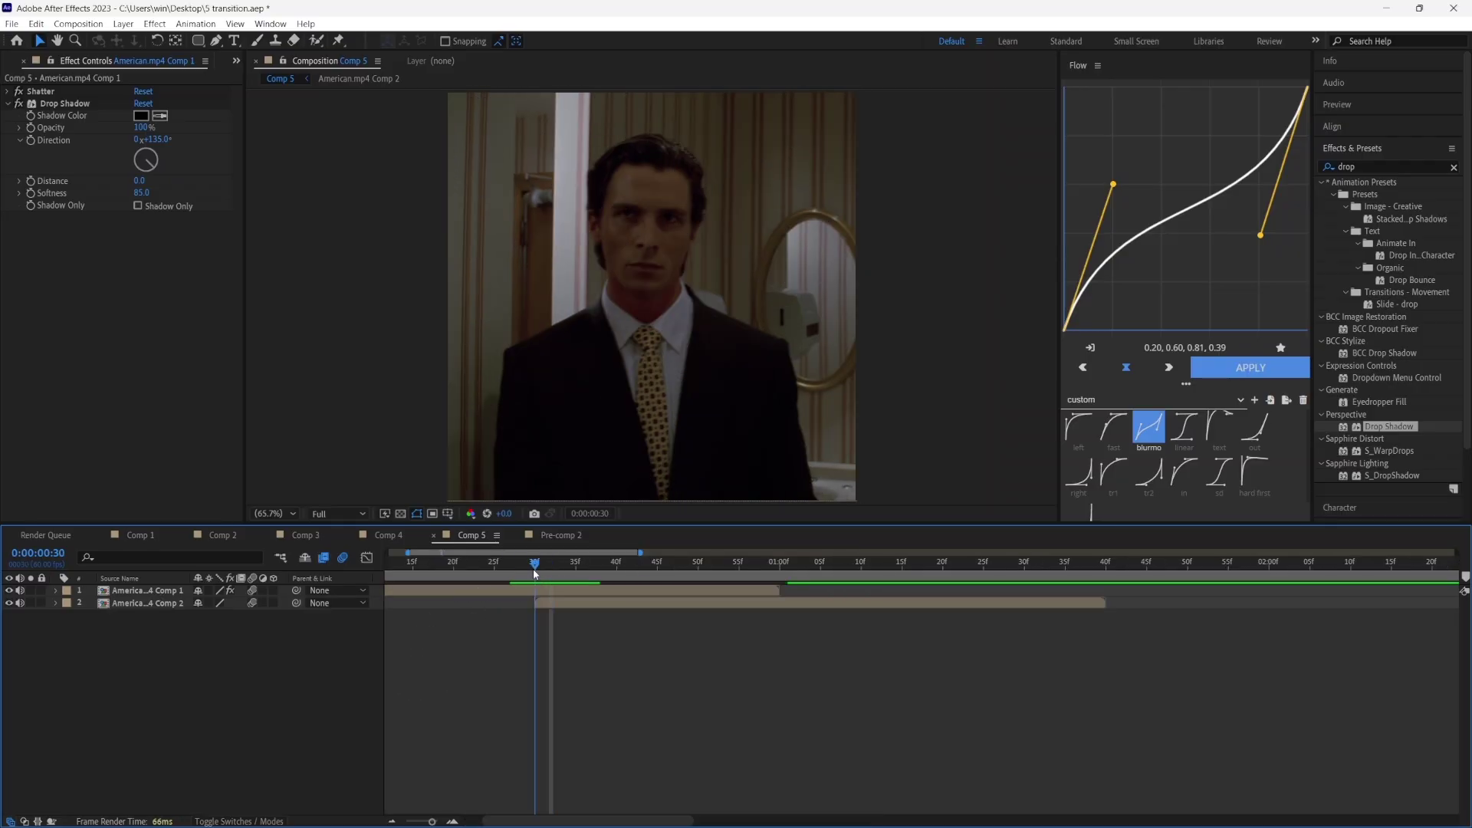
click(549, 592)
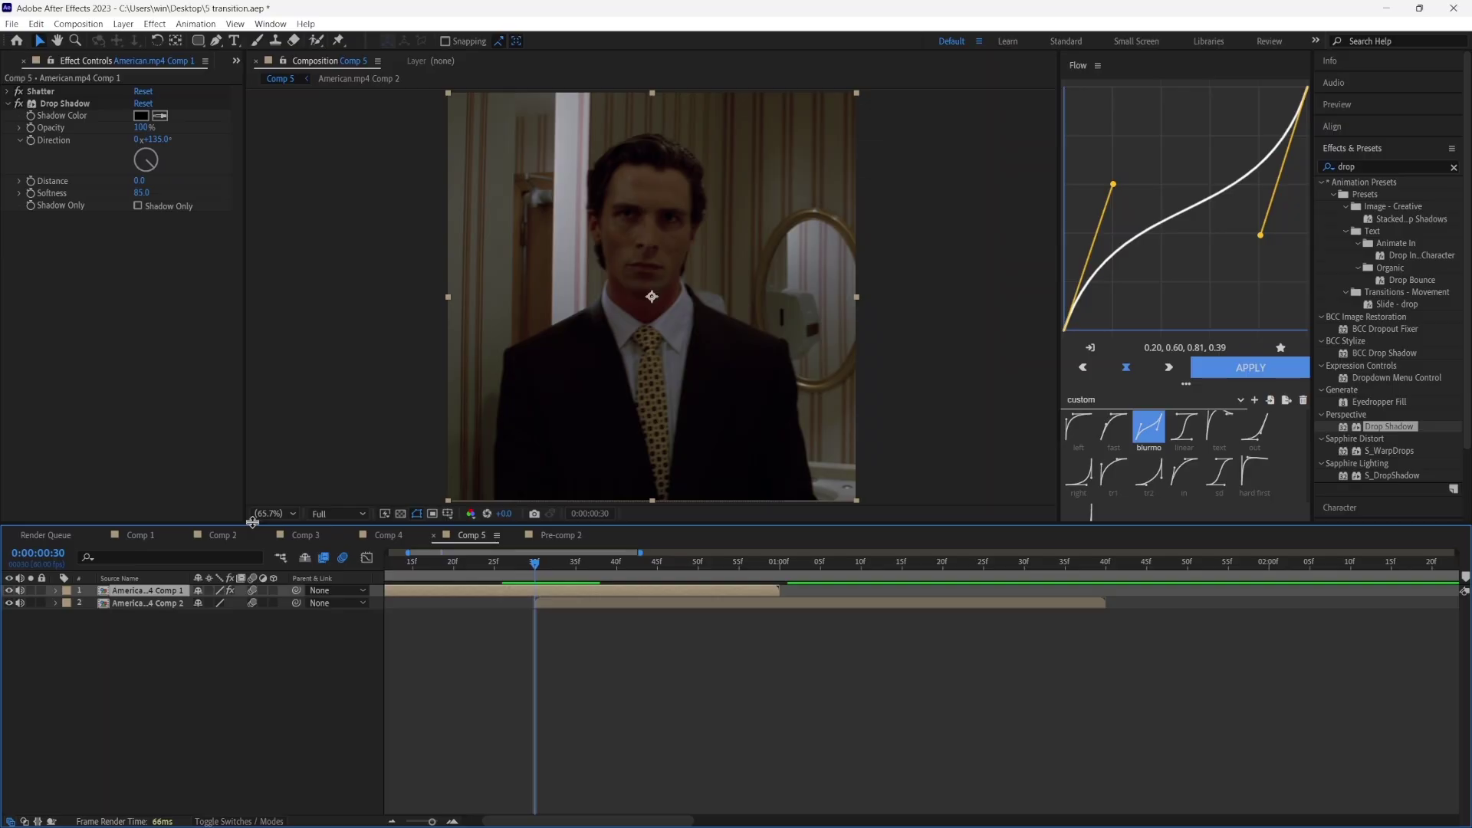
key(ctrl+alt+y)
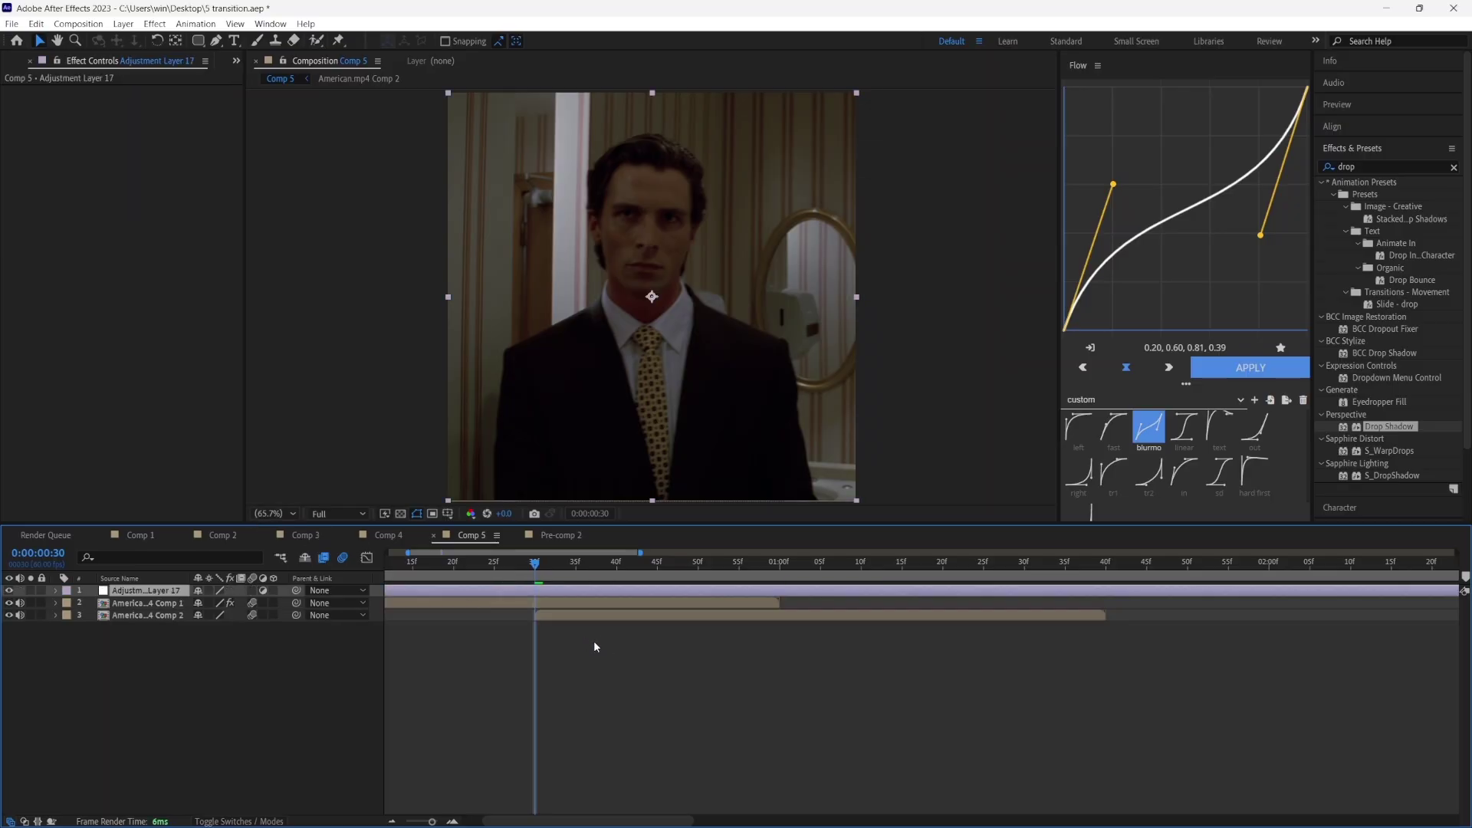
Cut the adjustment layer so it spans only from 0:00:00:20 to 0:00:00:50, deleting the earlier part.
click(451, 561)
key(ctrl+shift+d)
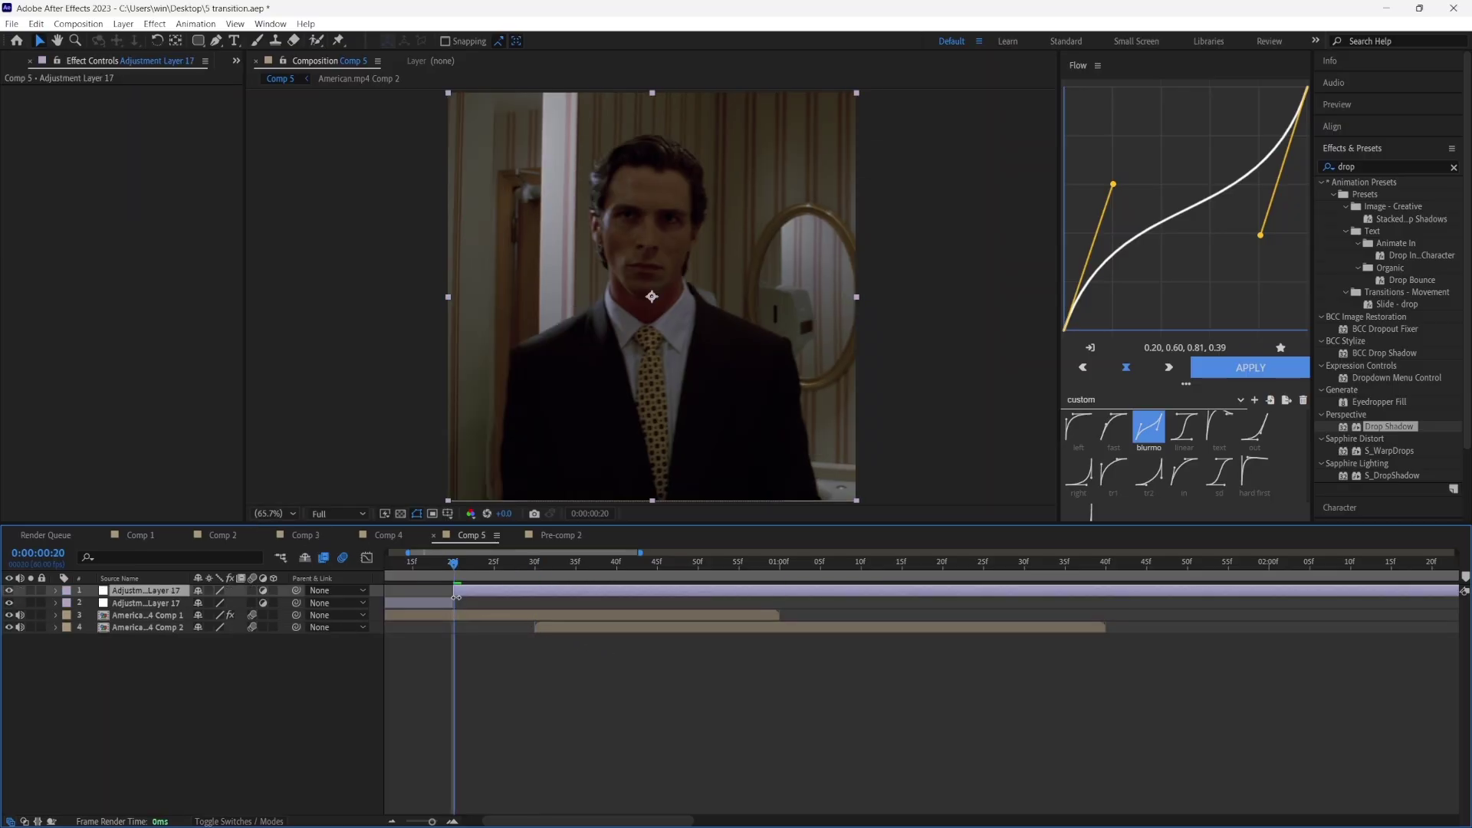
click(447, 601)
key(Delete)
drag(547, 561, 688, 587)
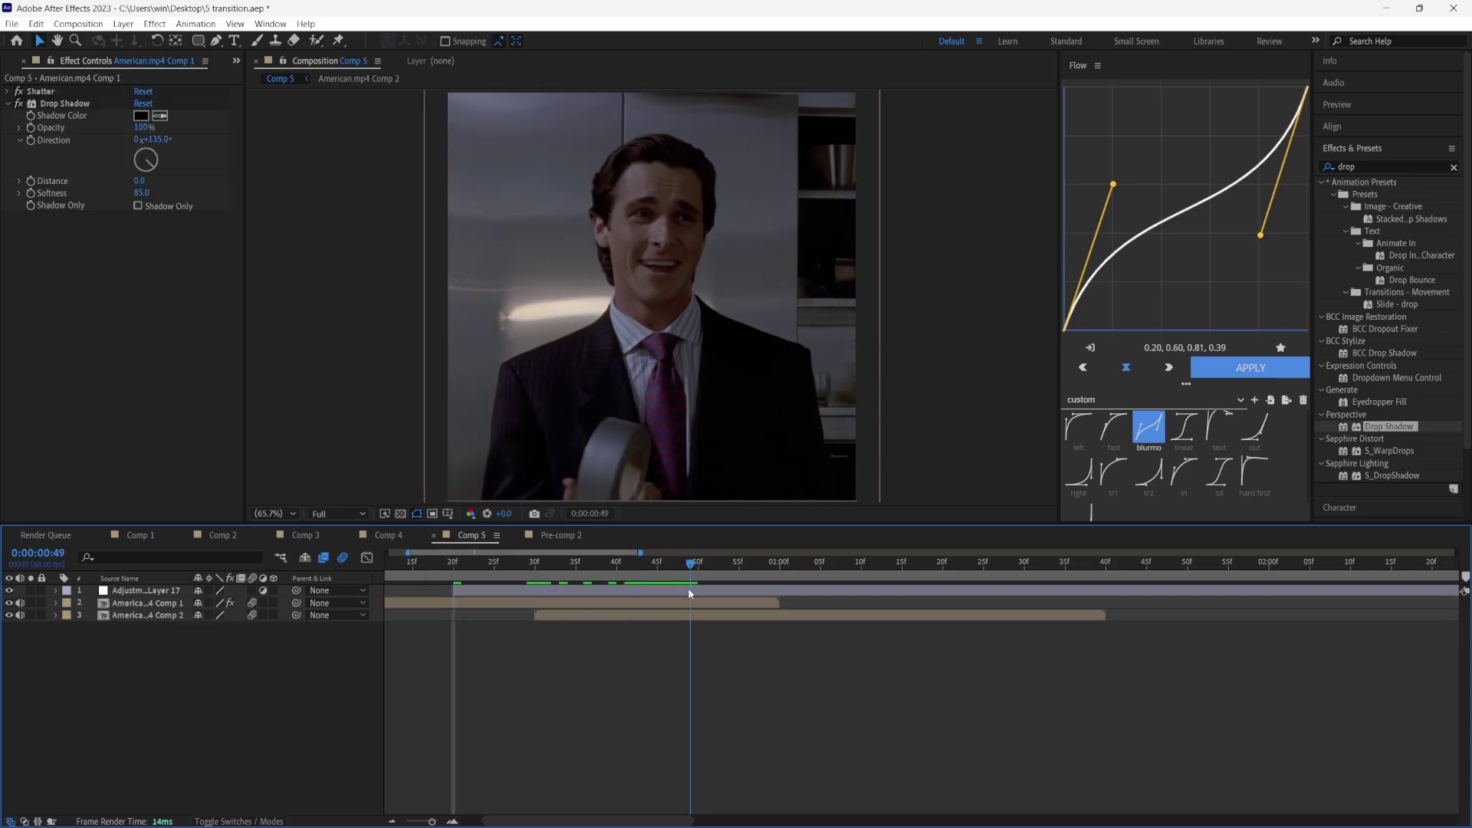
drag(688, 590, 697, 590)
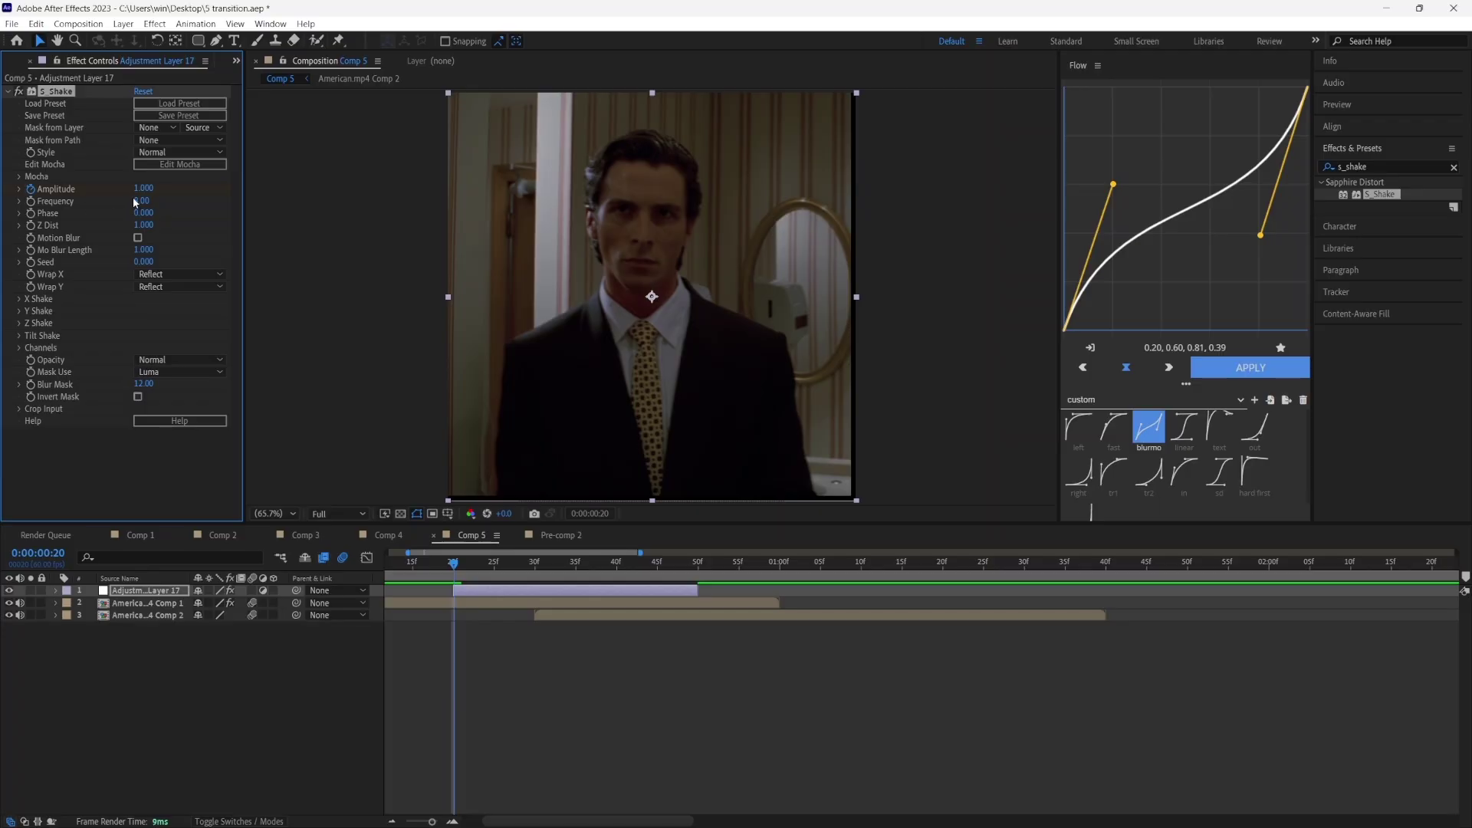
Keyframe the S_Shake amplitude at 0 on 0:00:00:20, 0.5 on 0:00:00:30 and 0 on 0:00:00:50.
drag(149, 191, 86, 197)
click(535, 563)
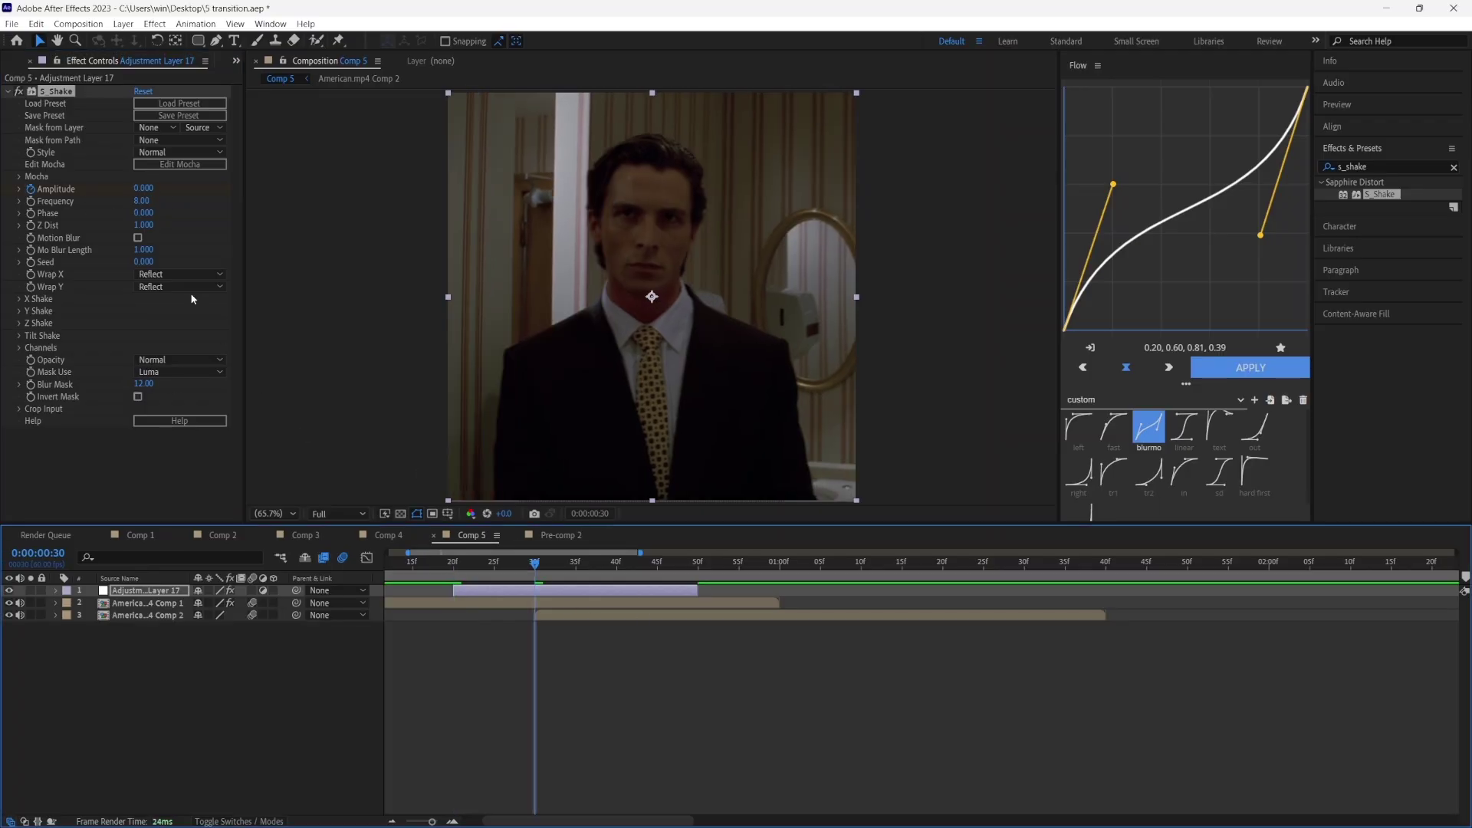
click(146, 188)
text(.5)
key(Return)
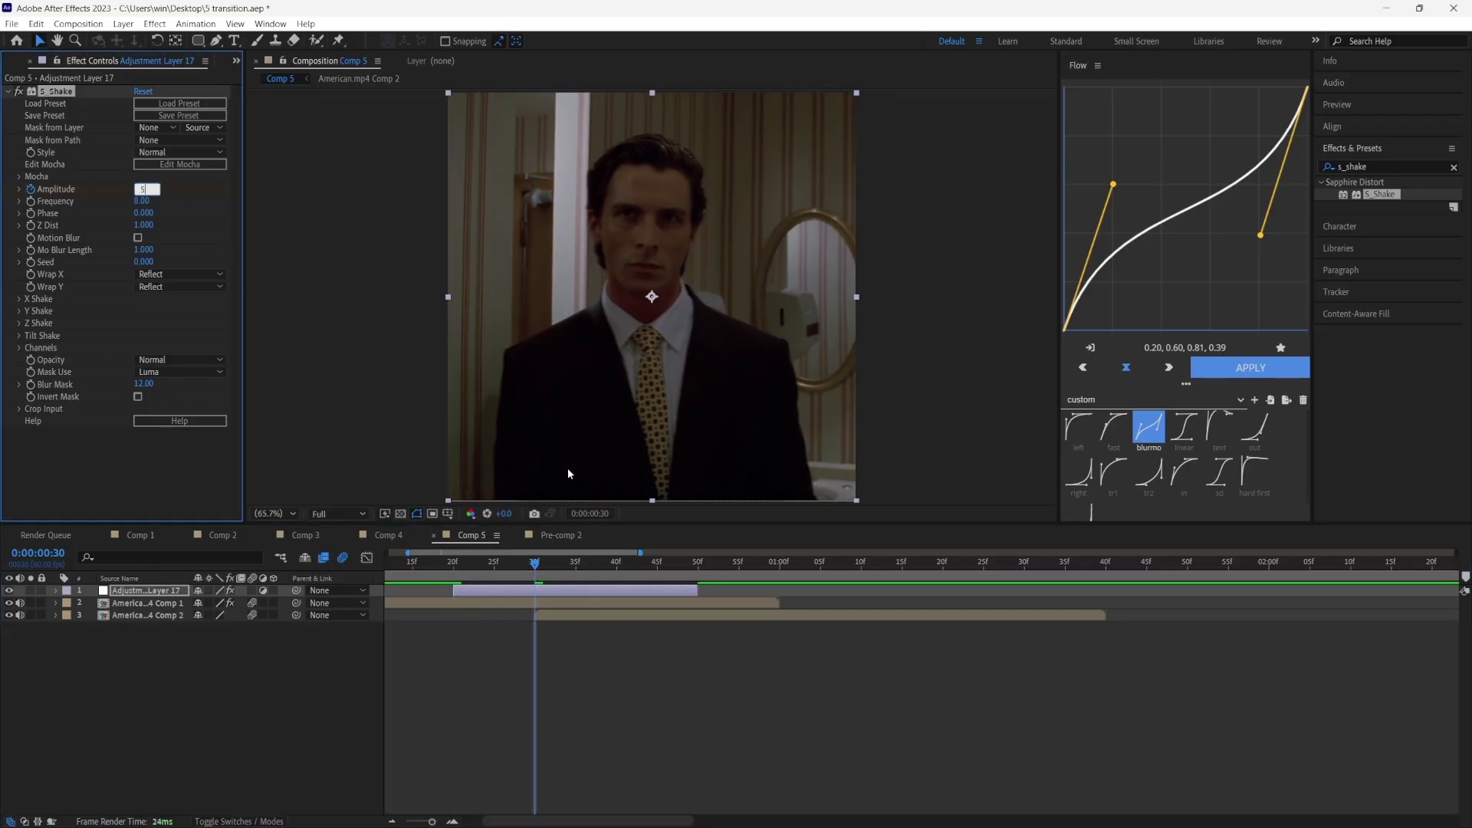
key(shift+Page_Down)
key(shift+Page_Down)
click(144, 188)
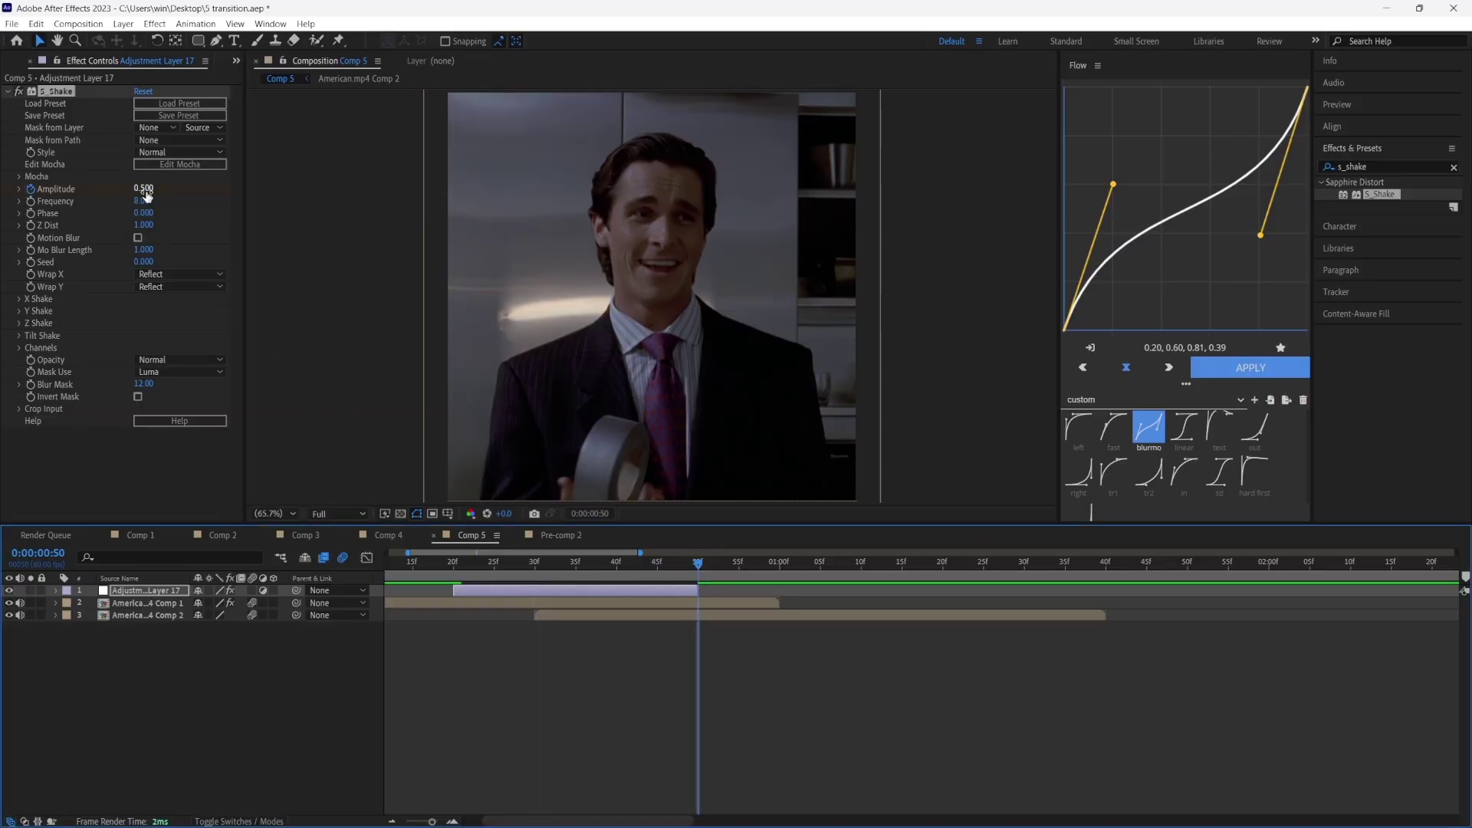
text(0)
key(Return)
Set the S_Shake frequency to 5 and enable its motion blur.
click(142, 202)
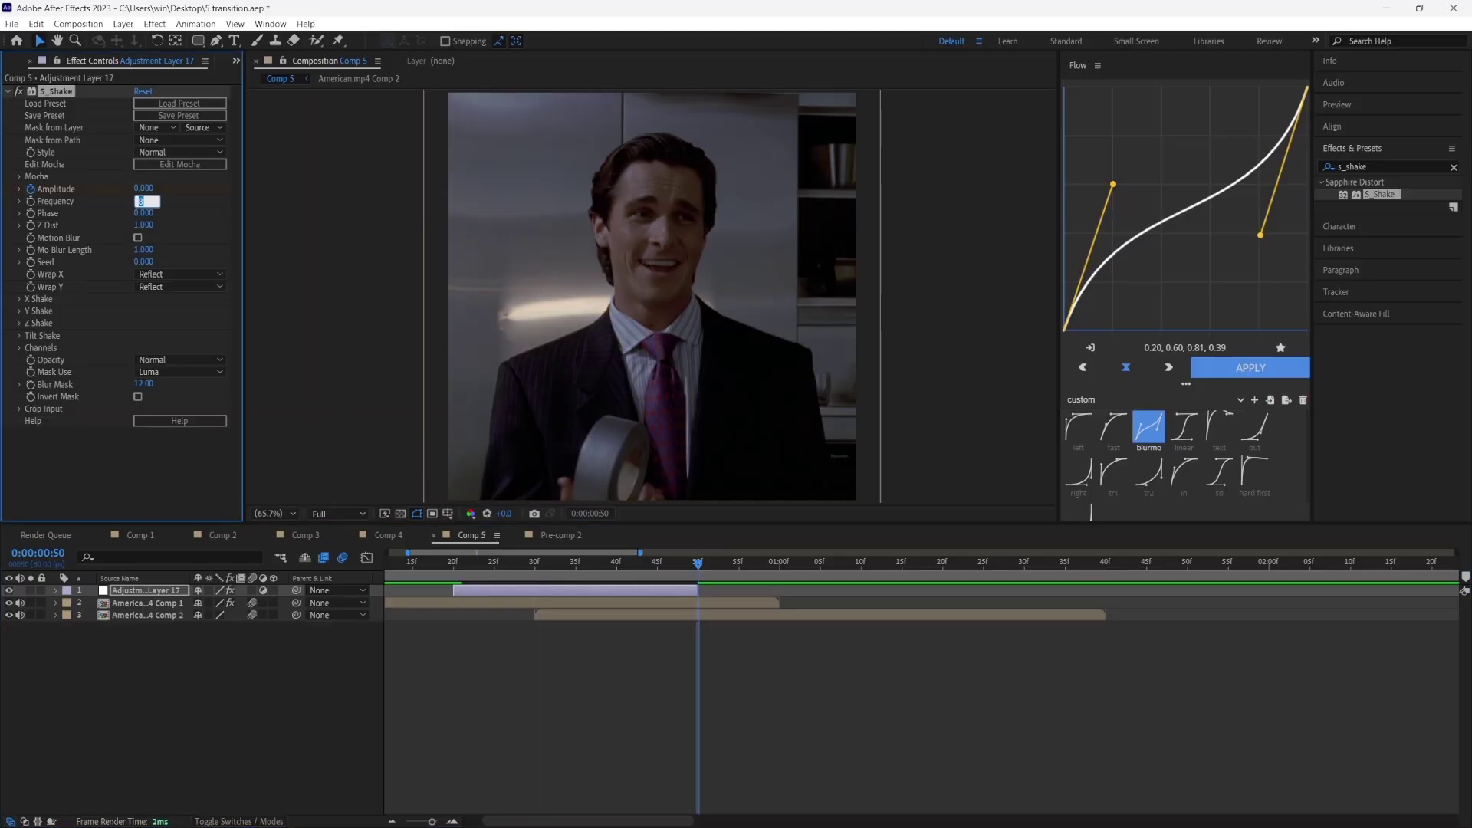
click(132, 471)
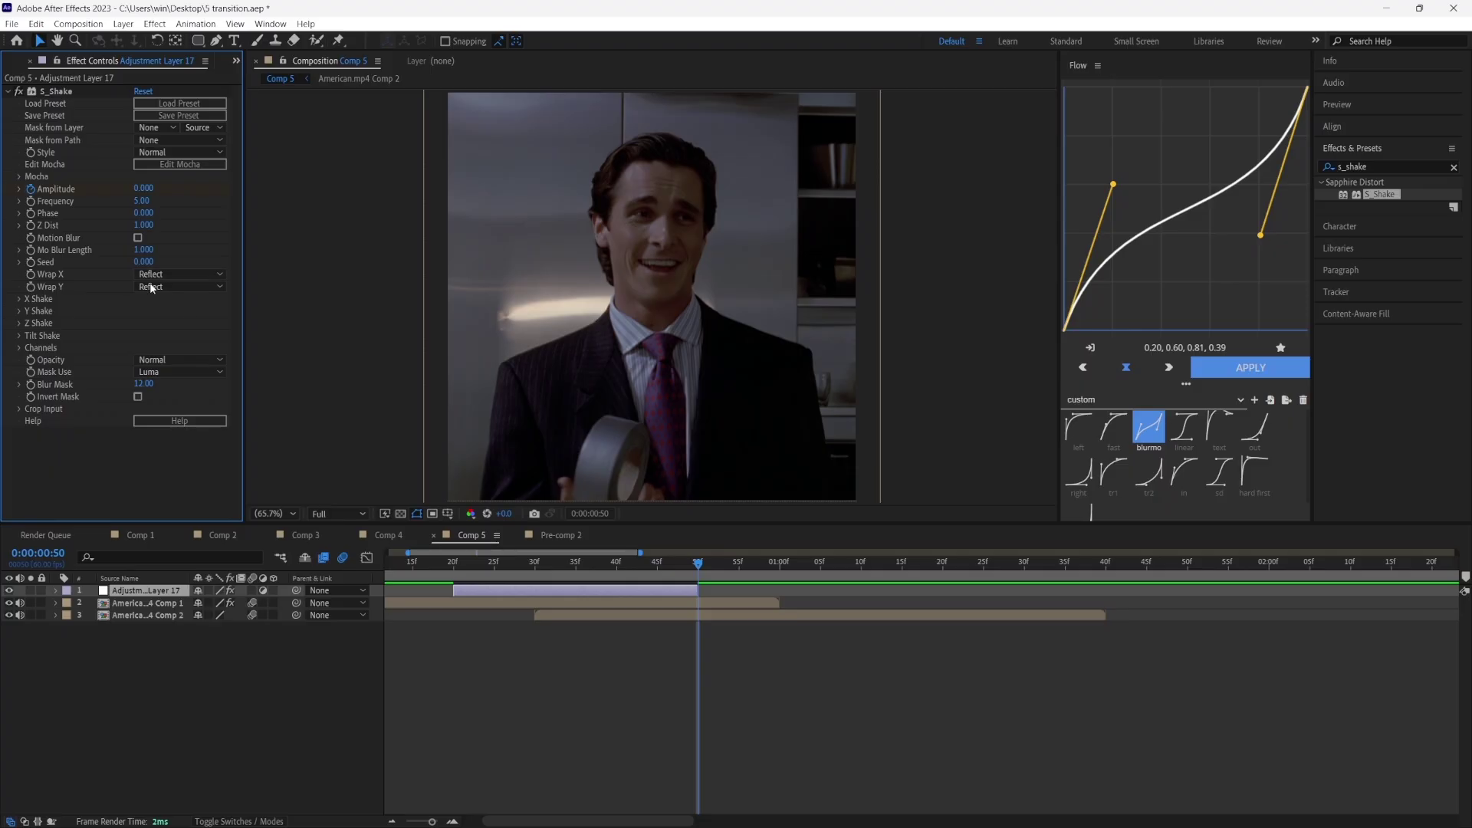
click(138, 237)
Reshape the shake amplitude curve in the graph editor for a steeper rise into the 0:00:00:30 peak and a more gradual initial falloff.
key(u)
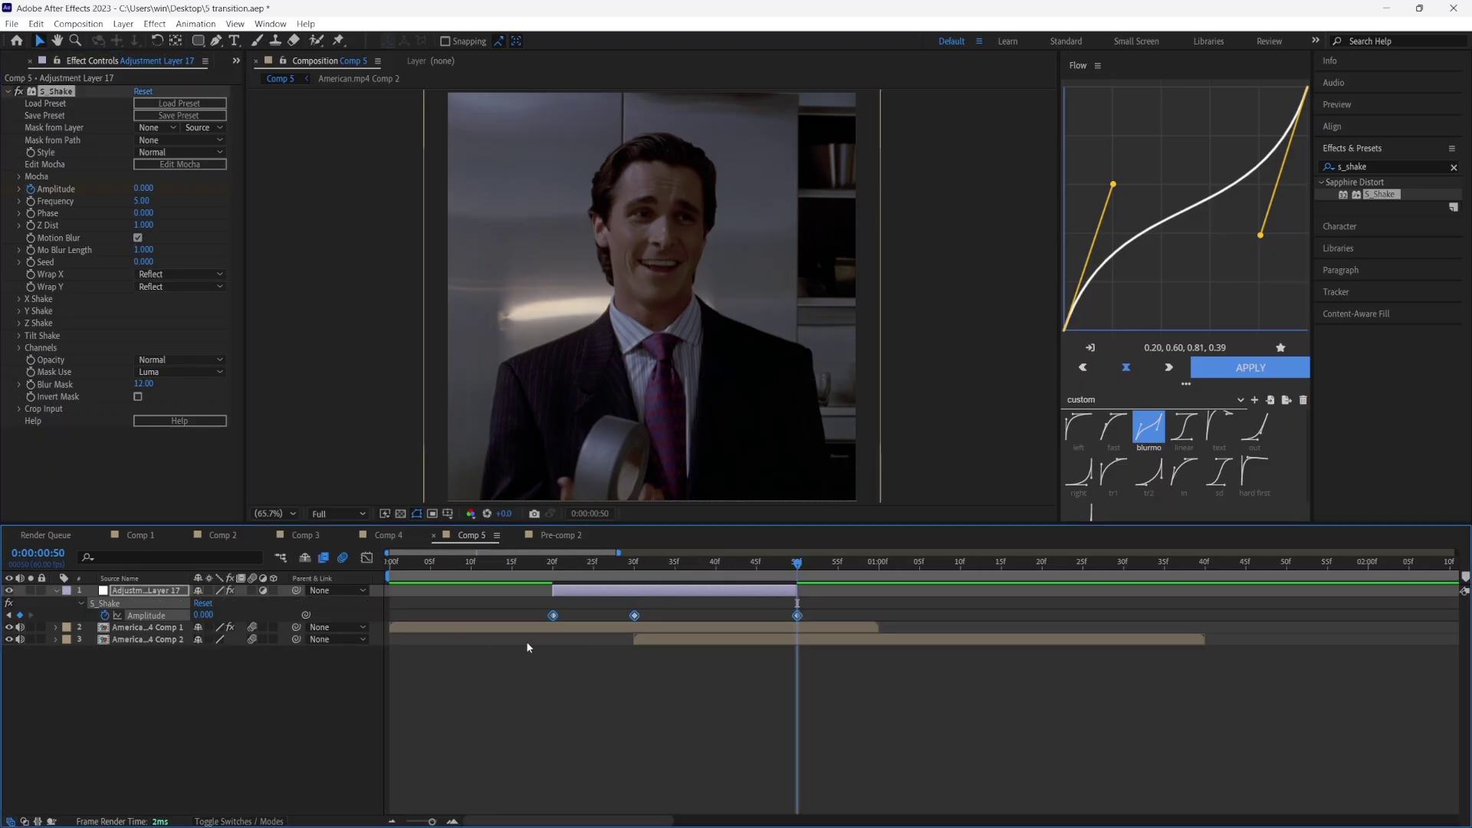
click(367, 557)
click(563, 777)
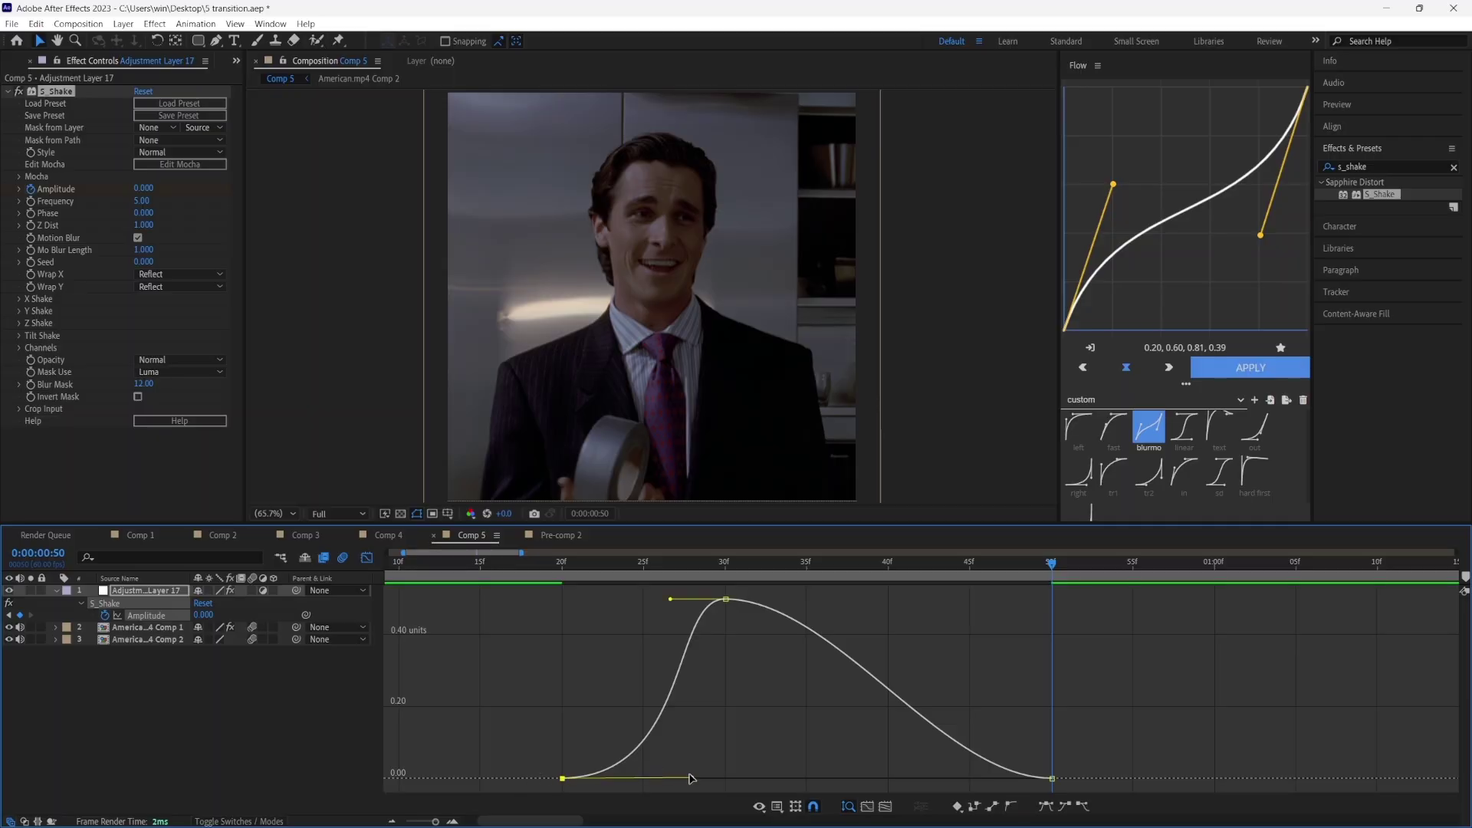
mouse_move(694, 778)
mouse_down()
mouse_move(627, 779)
mouse_move(708, 778)
mouse_up()
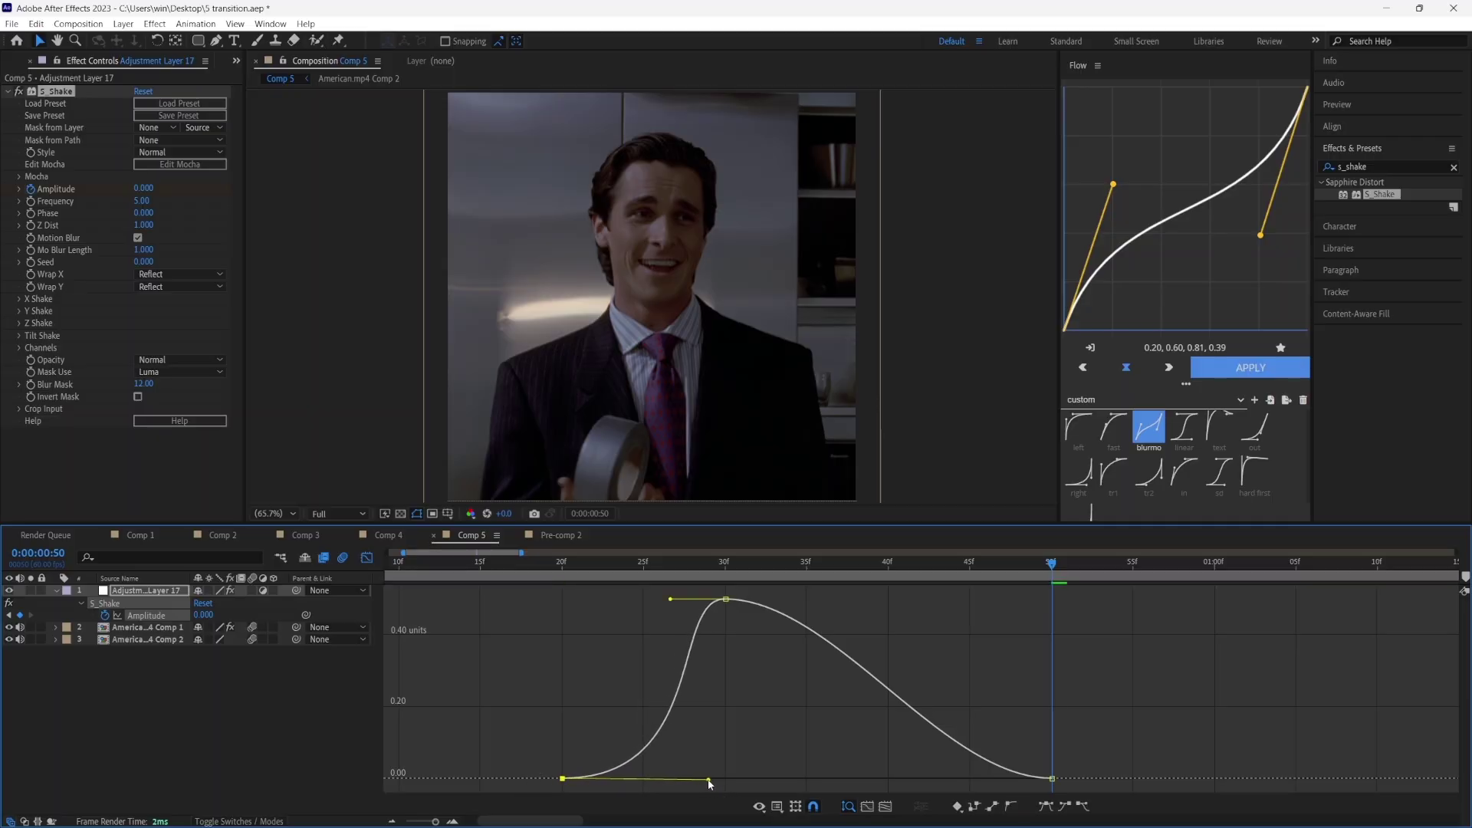
click(725, 599)
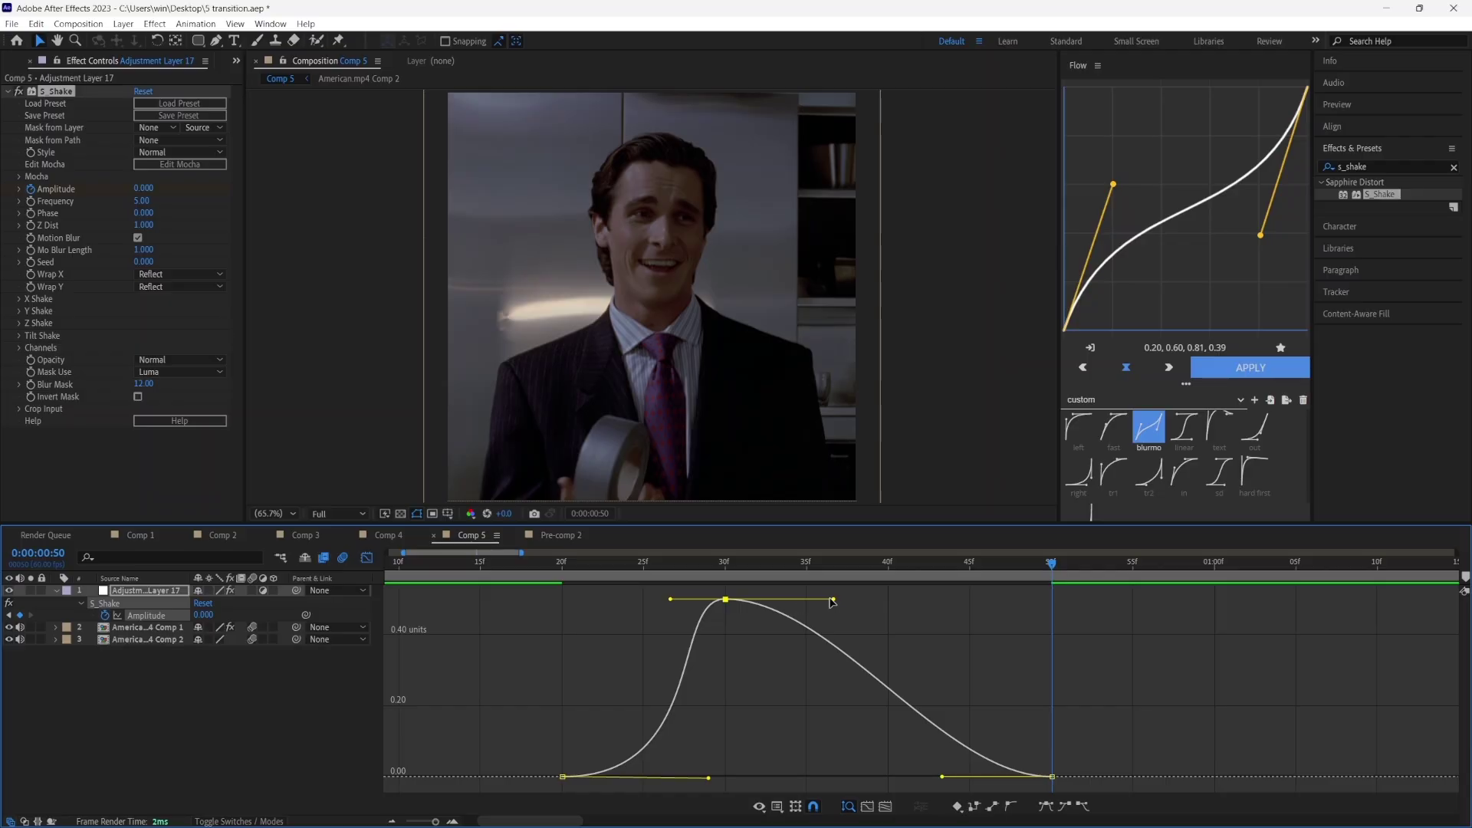
drag(849, 600, 911, 601)
click(927, 632)
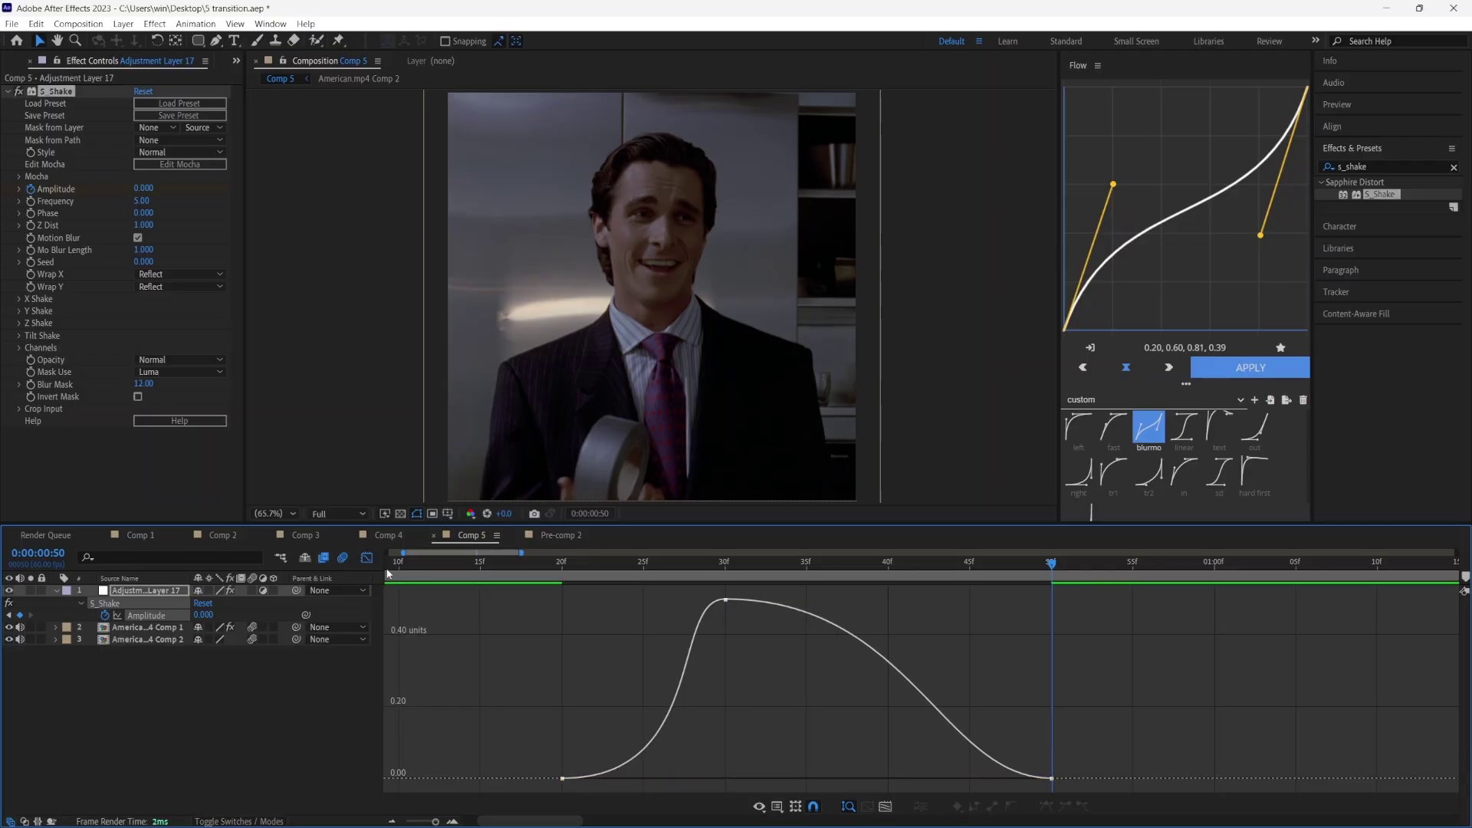